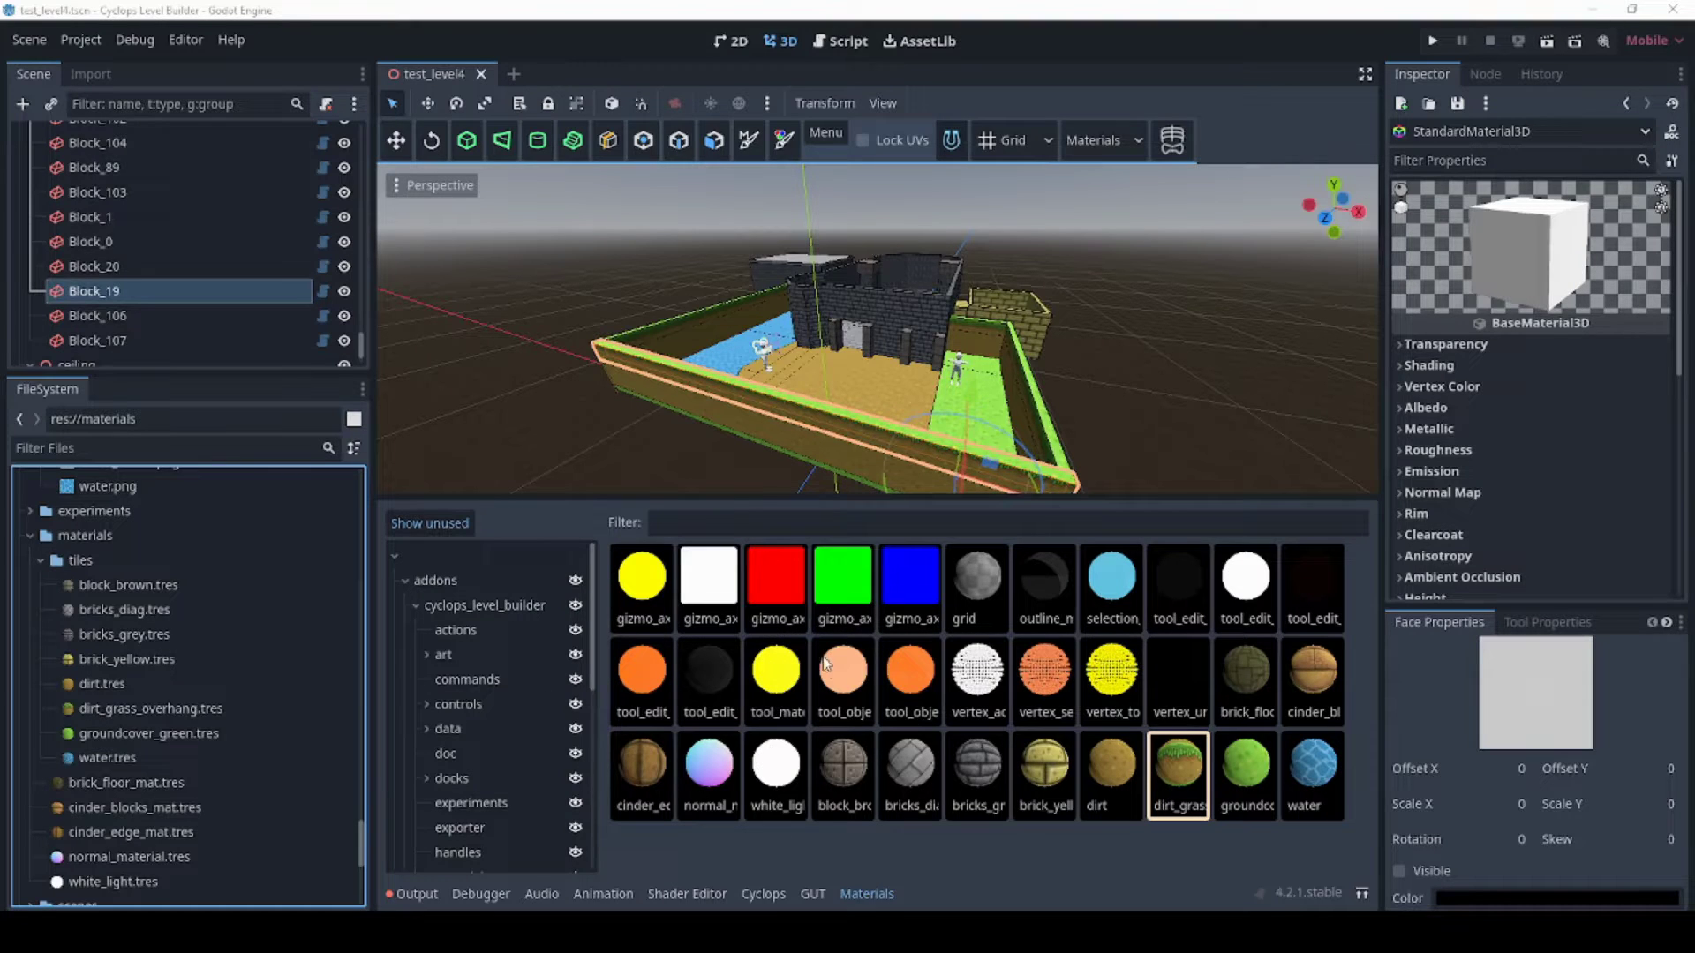
Create a StandardMaterial3D resource in the materials folder, save it as new_standard_material_3d.tres, and select it in the material palette.
{"action": "scroll", "coordinate": [205, 628], "scroll_direction": "down", "scroll_amount": 1}
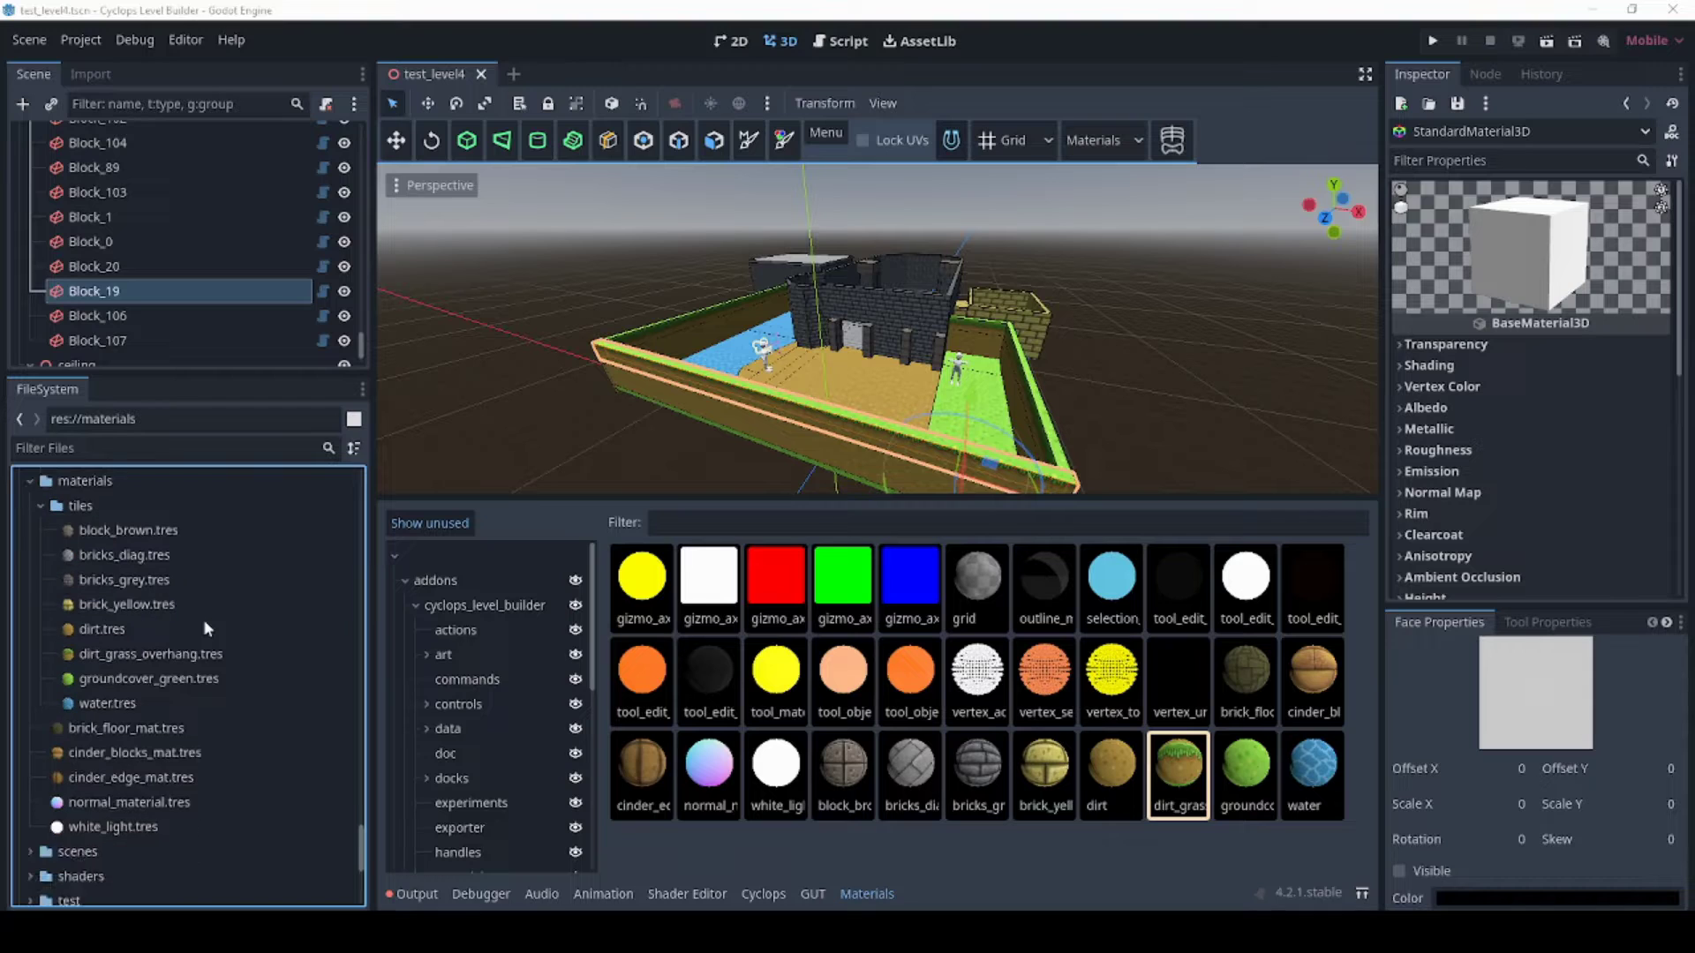
{"action": "left_click", "coordinate": [102, 484]}
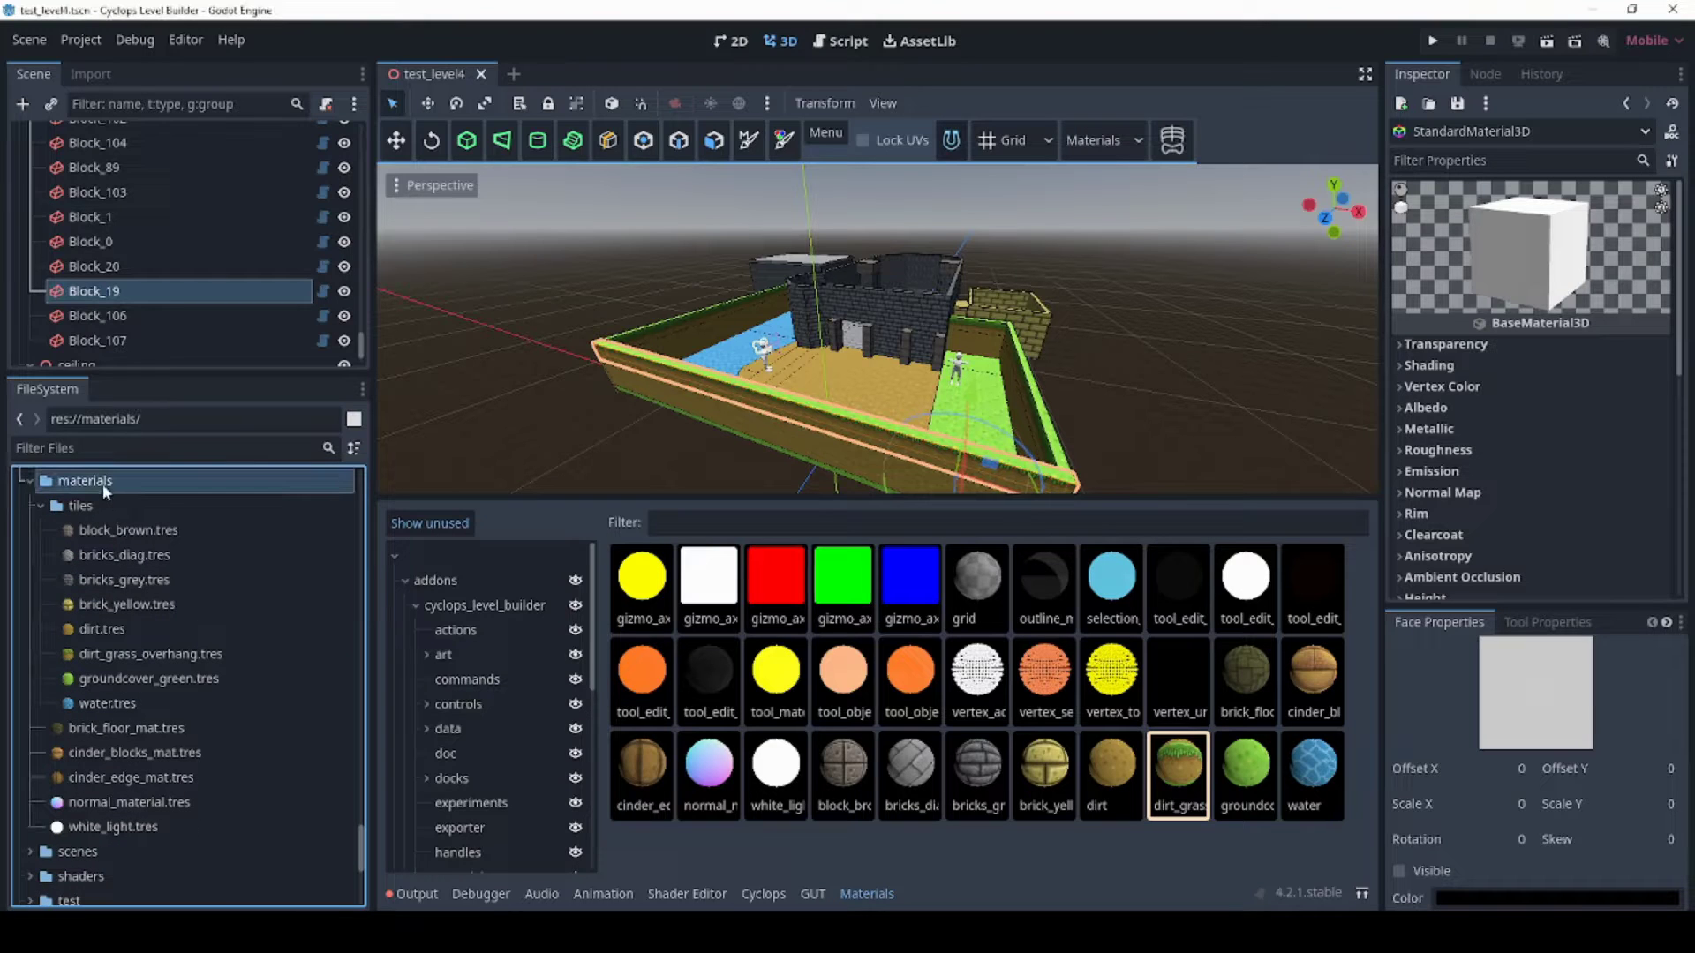
{"action": "right_click", "coordinate": [102, 483]}
{"action": "mouse_move", "coordinate": [175, 500]}
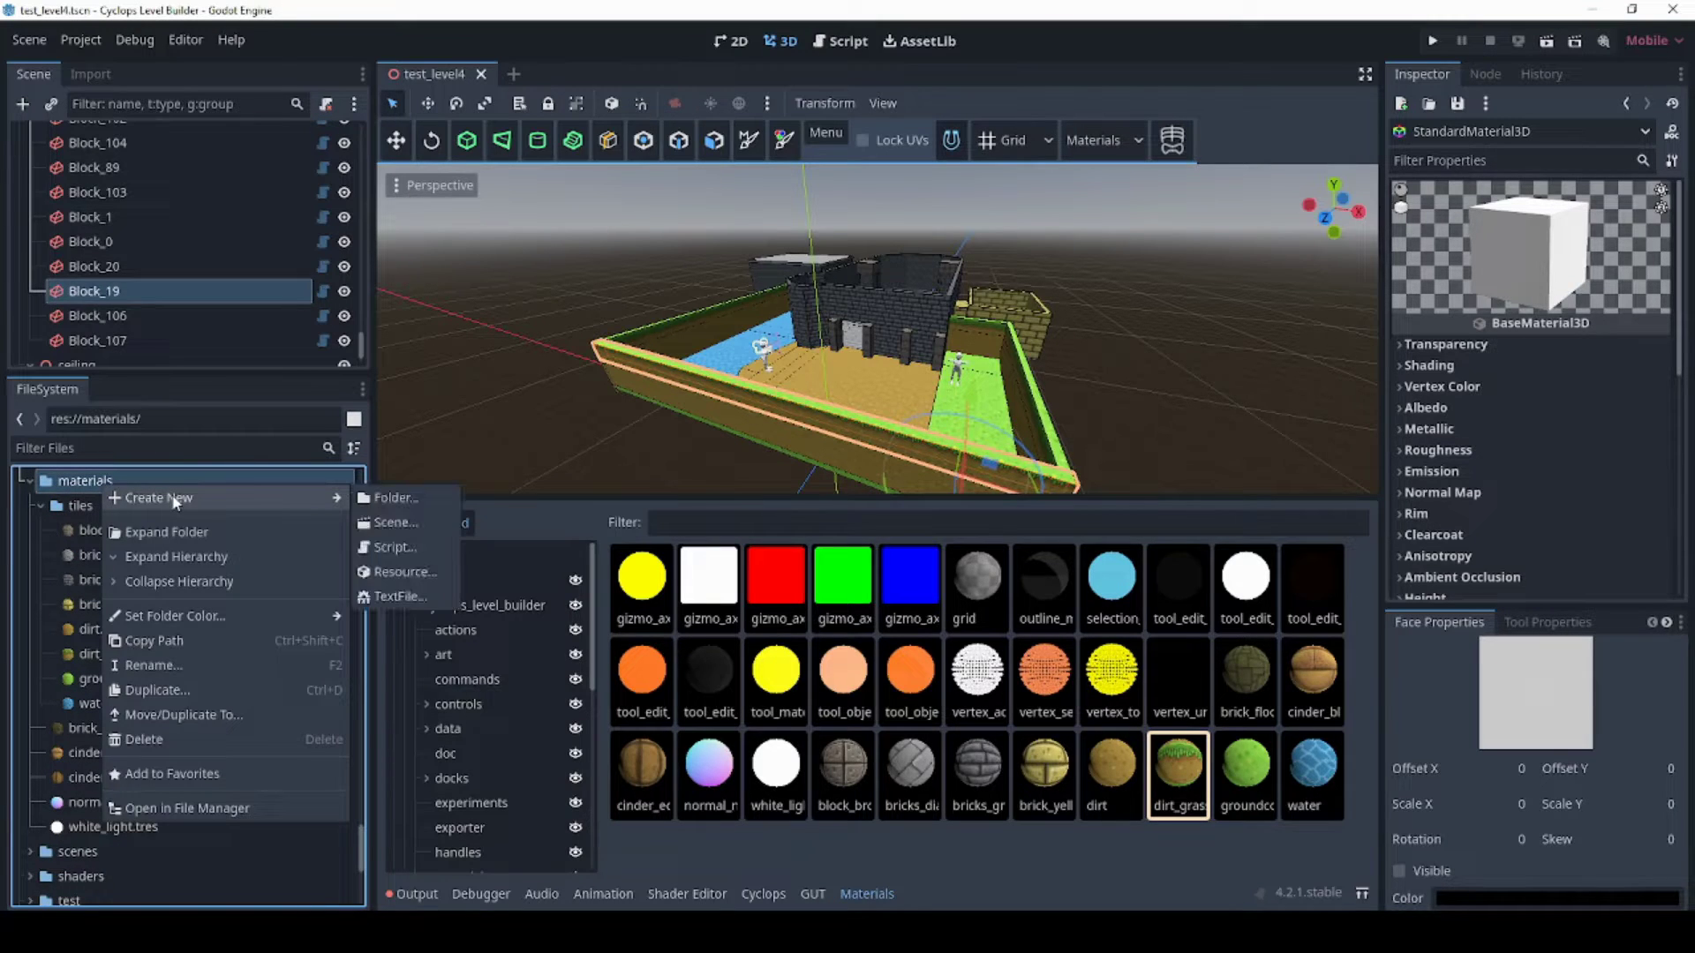
{"action": "left_click", "coordinate": [402, 572]}
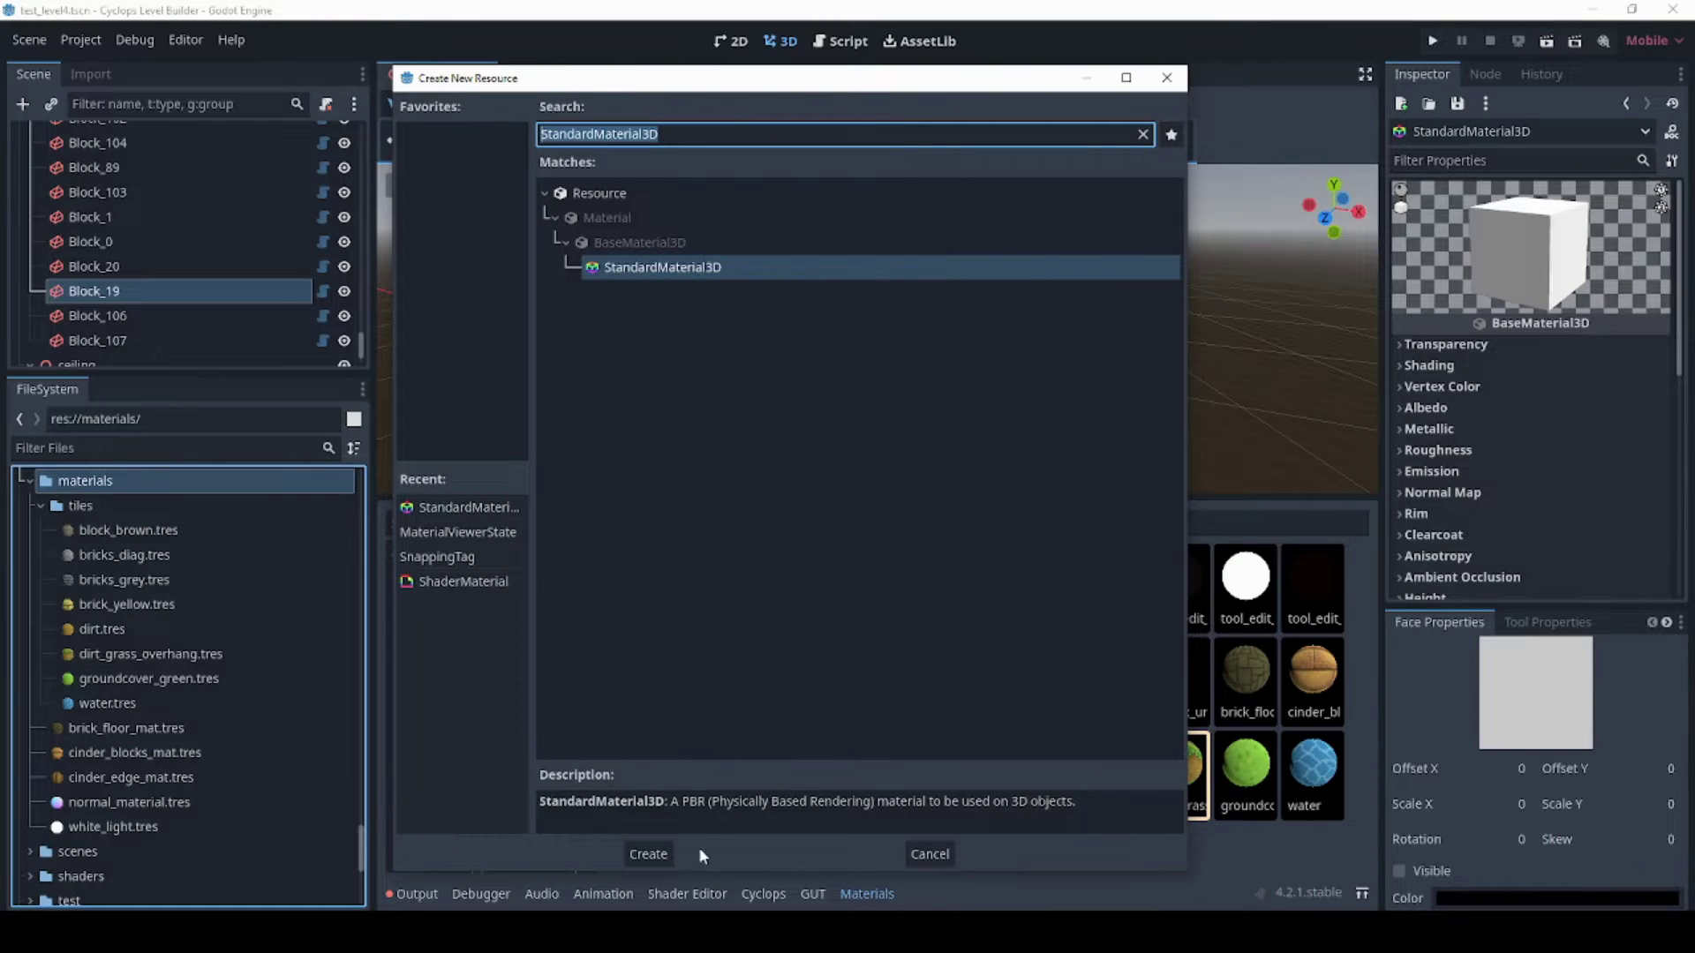
{"action": "left_click", "coordinate": [648, 853]}
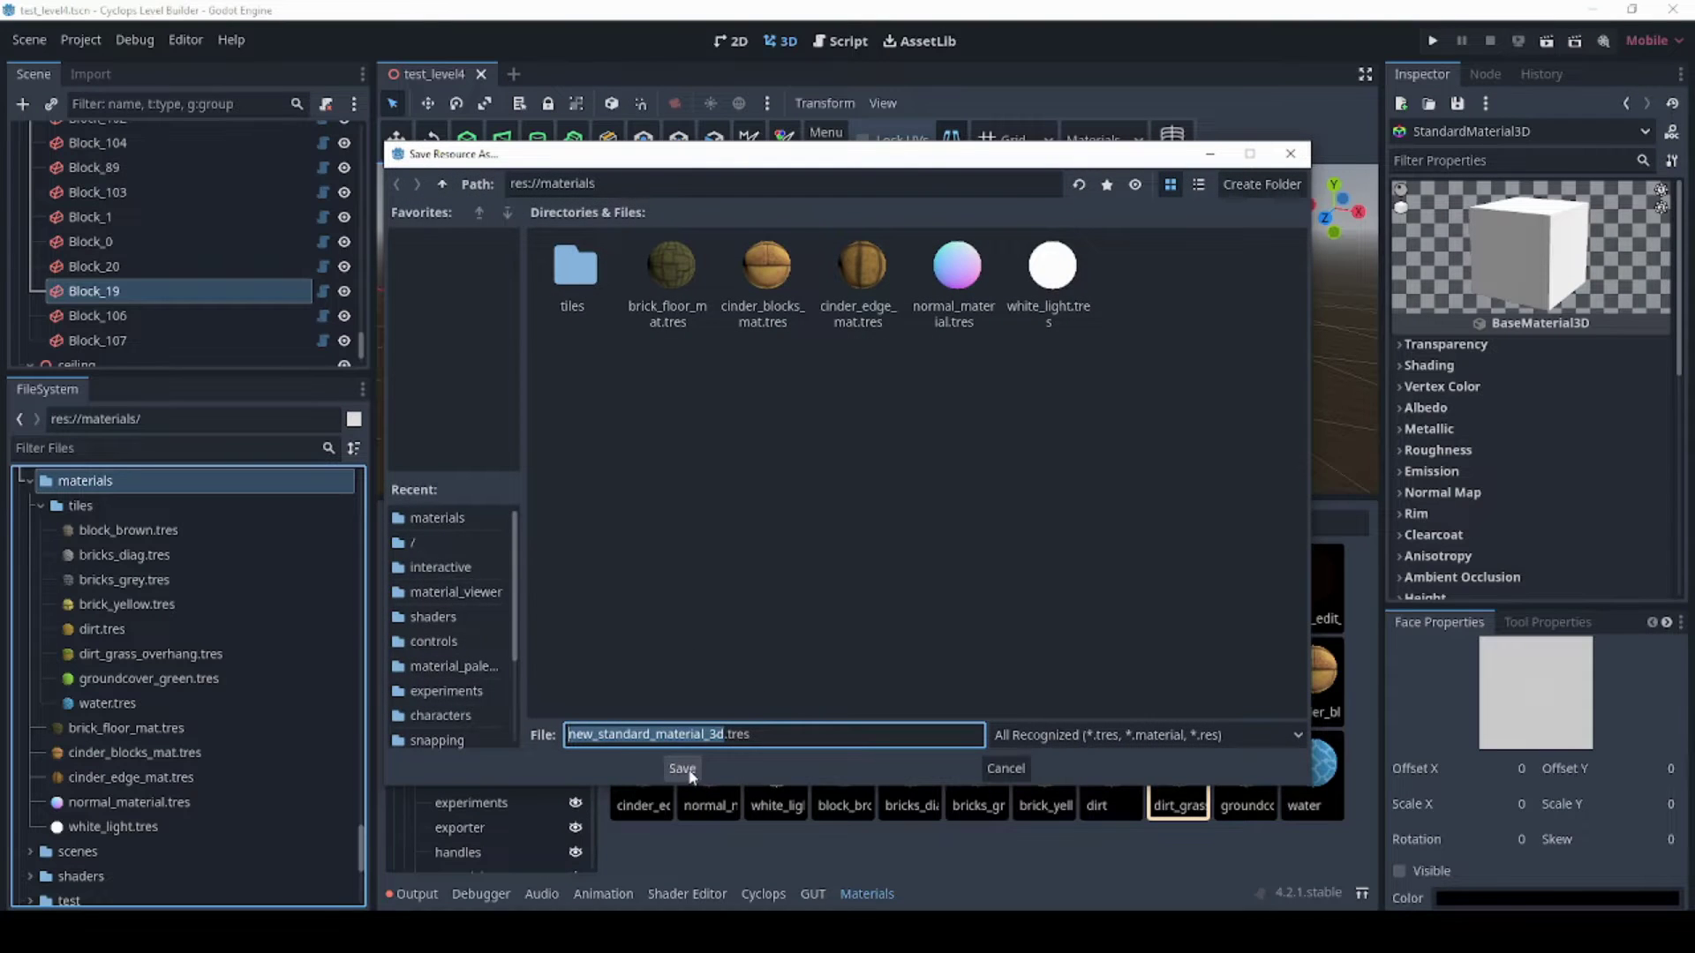
{"action": "left_click", "coordinate": [682, 769]}
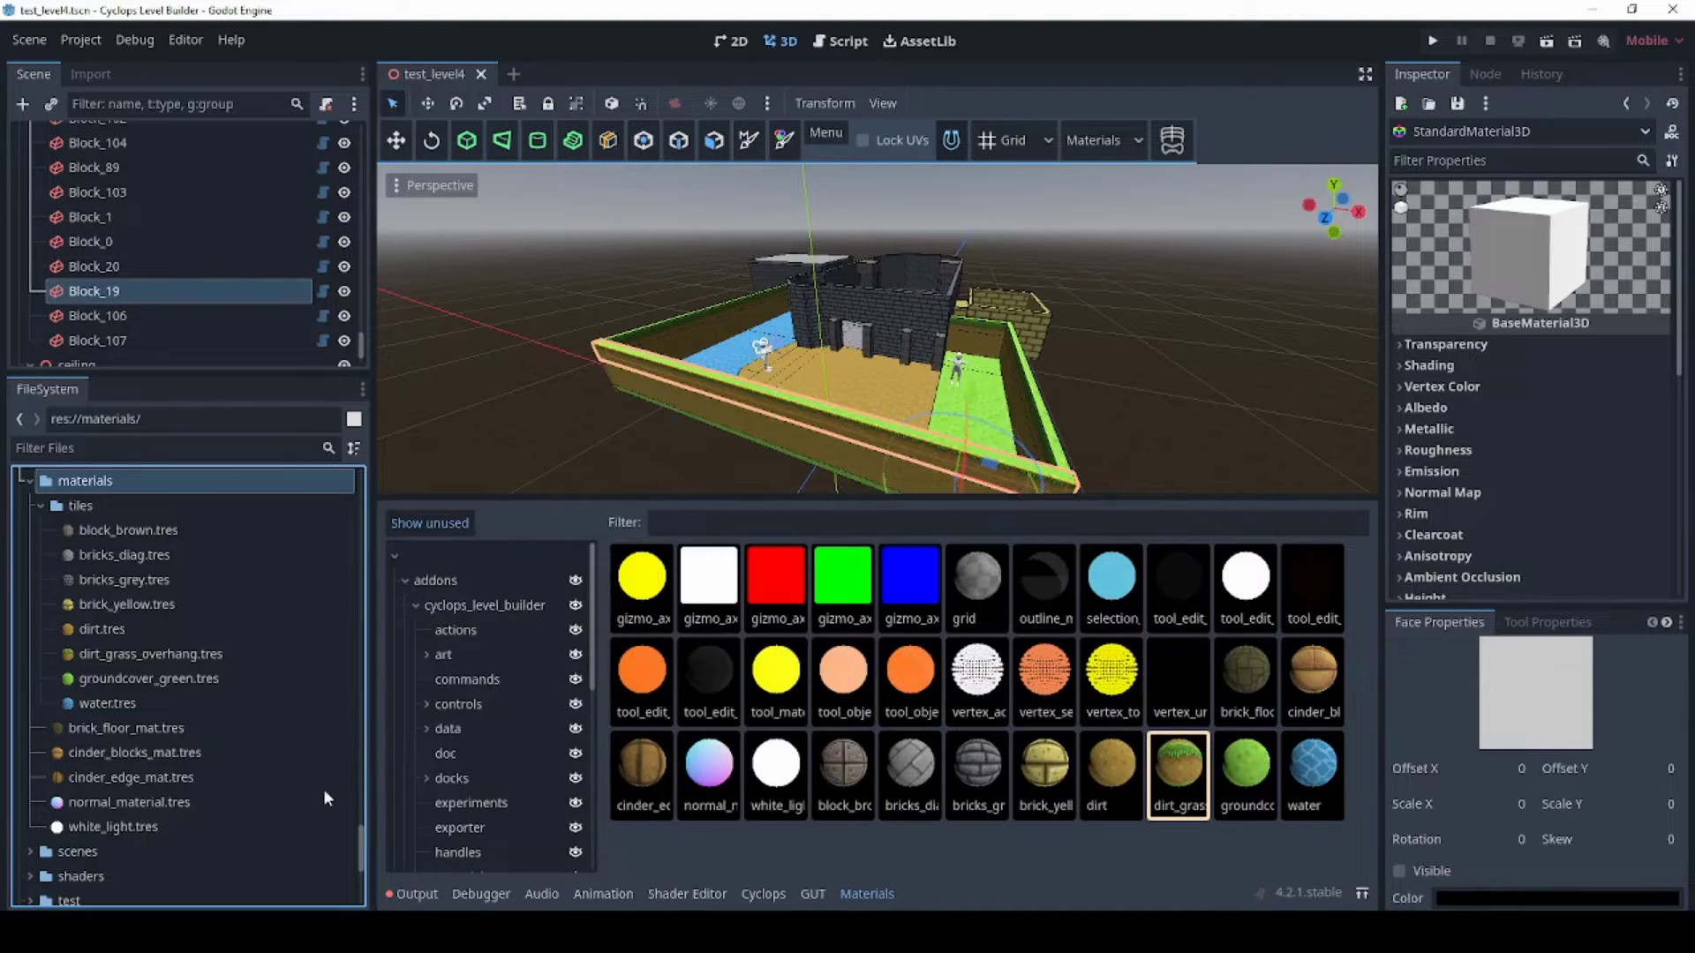
{"action": "left_click", "coordinate": [786, 804]}
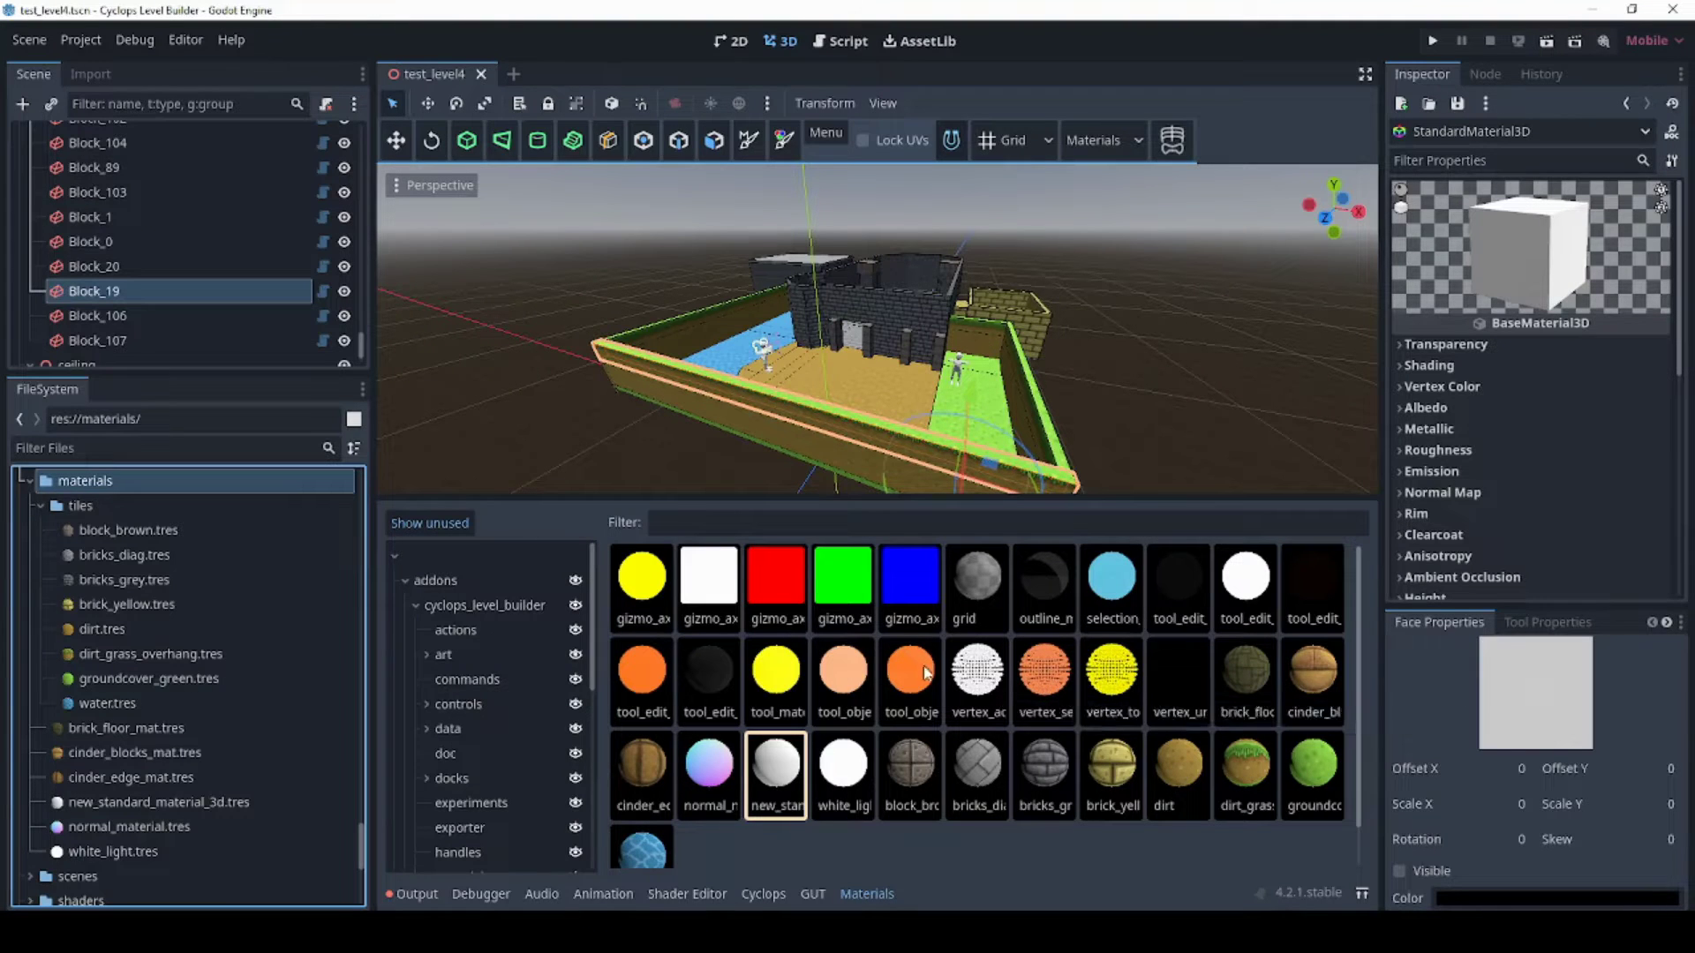
Filter the material palette by "dirt" and select the dirt material.
{"action": "left_click", "coordinate": [725, 524]}
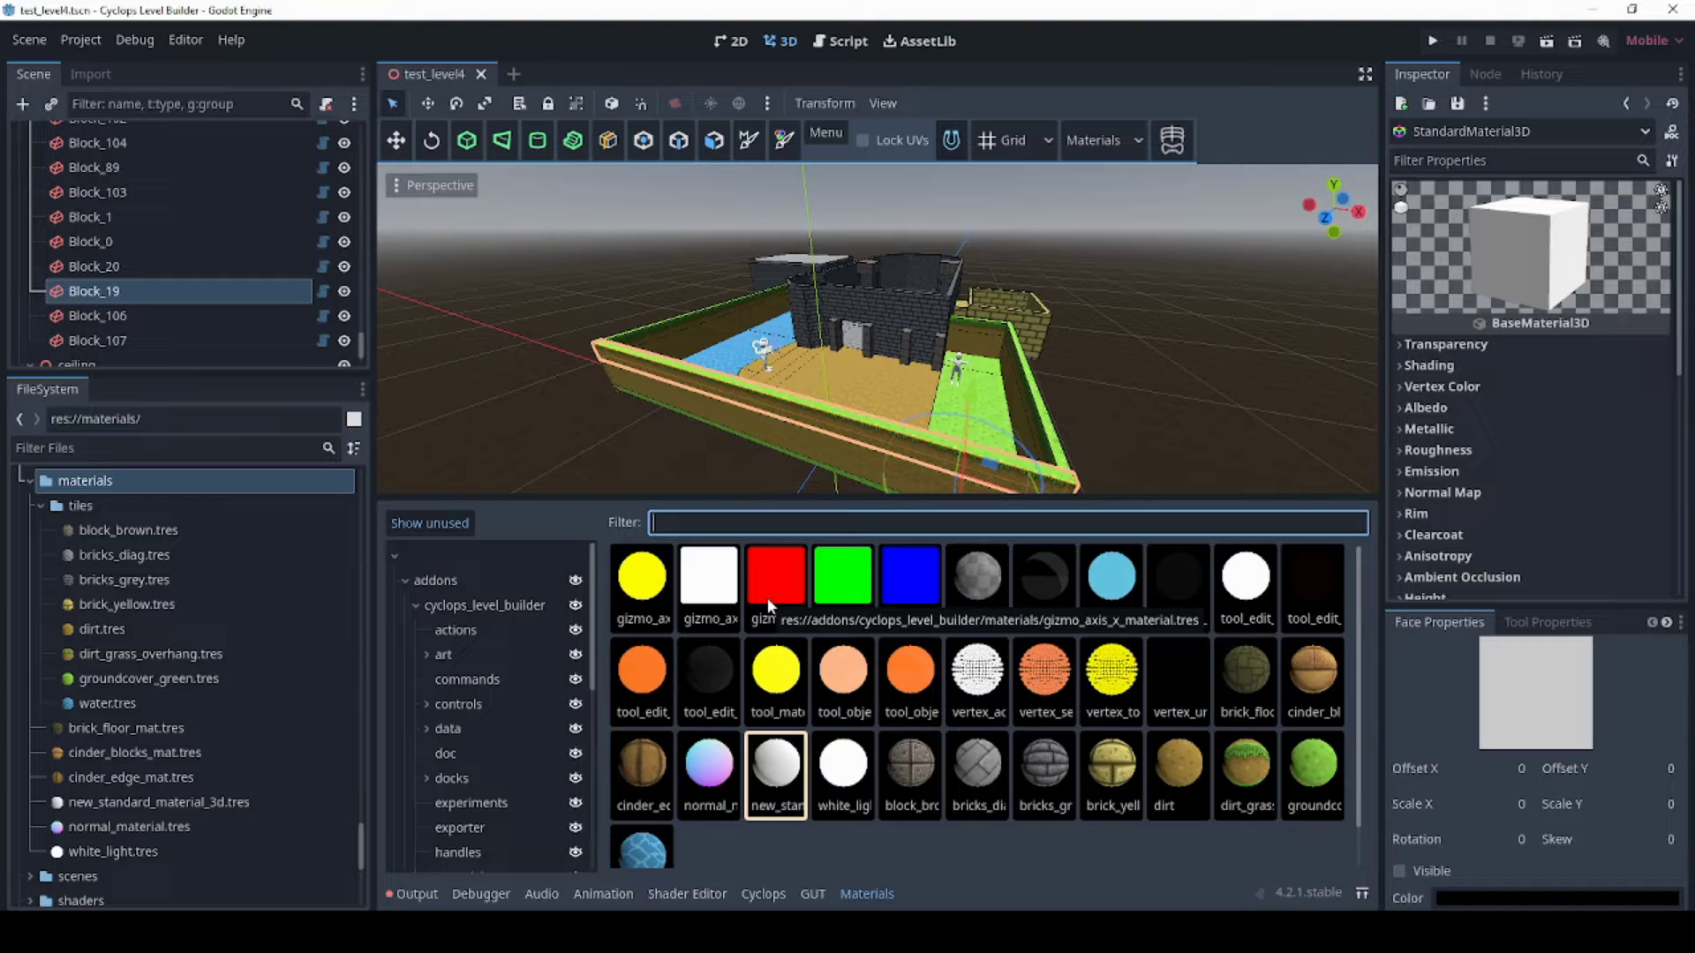
{"action": "type", "text": "dirt"}
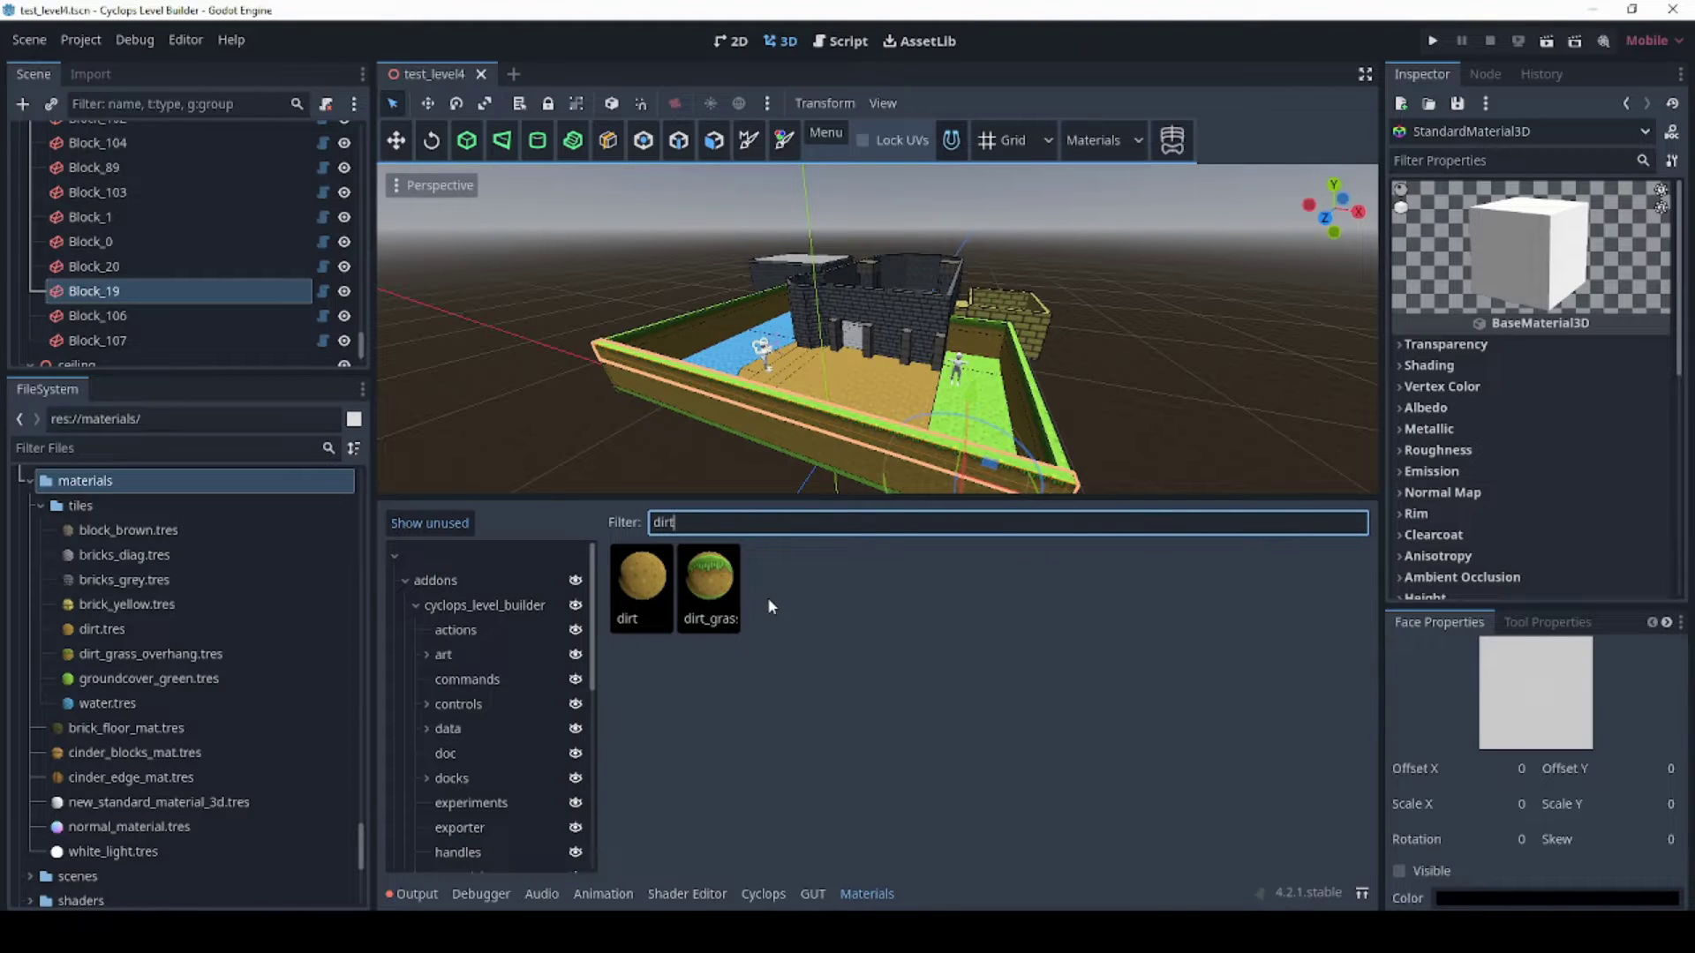
{"action": "key", "text": "Right"}
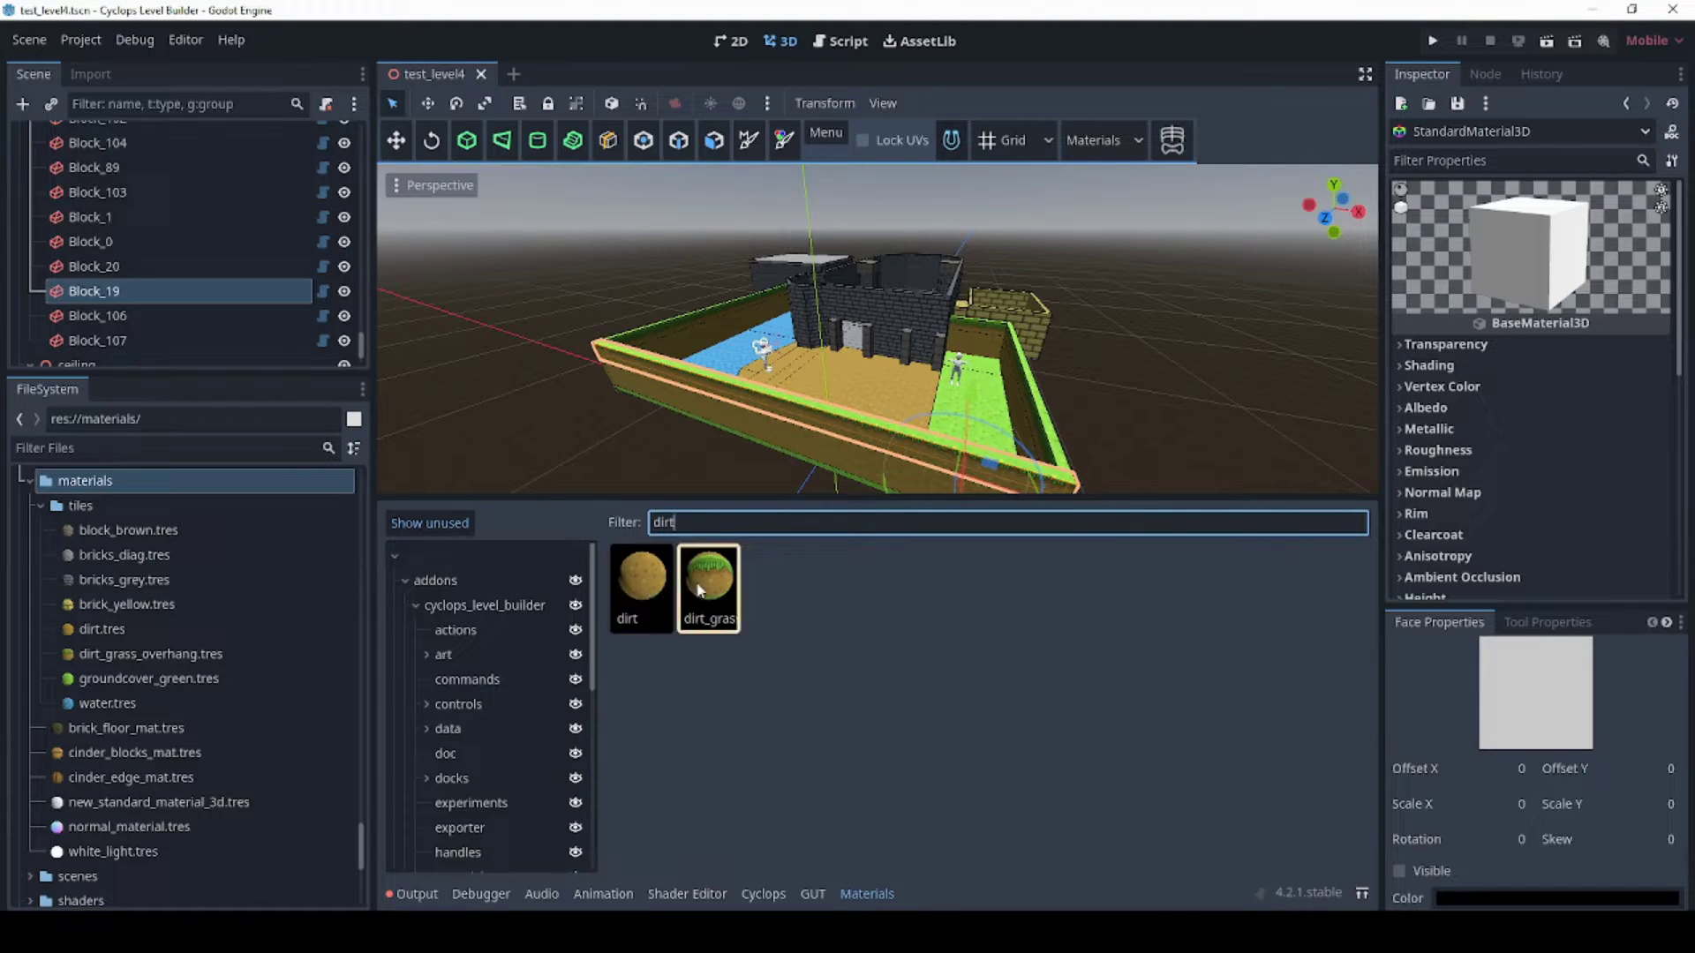
{"action": "left_click", "coordinate": [648, 594]}
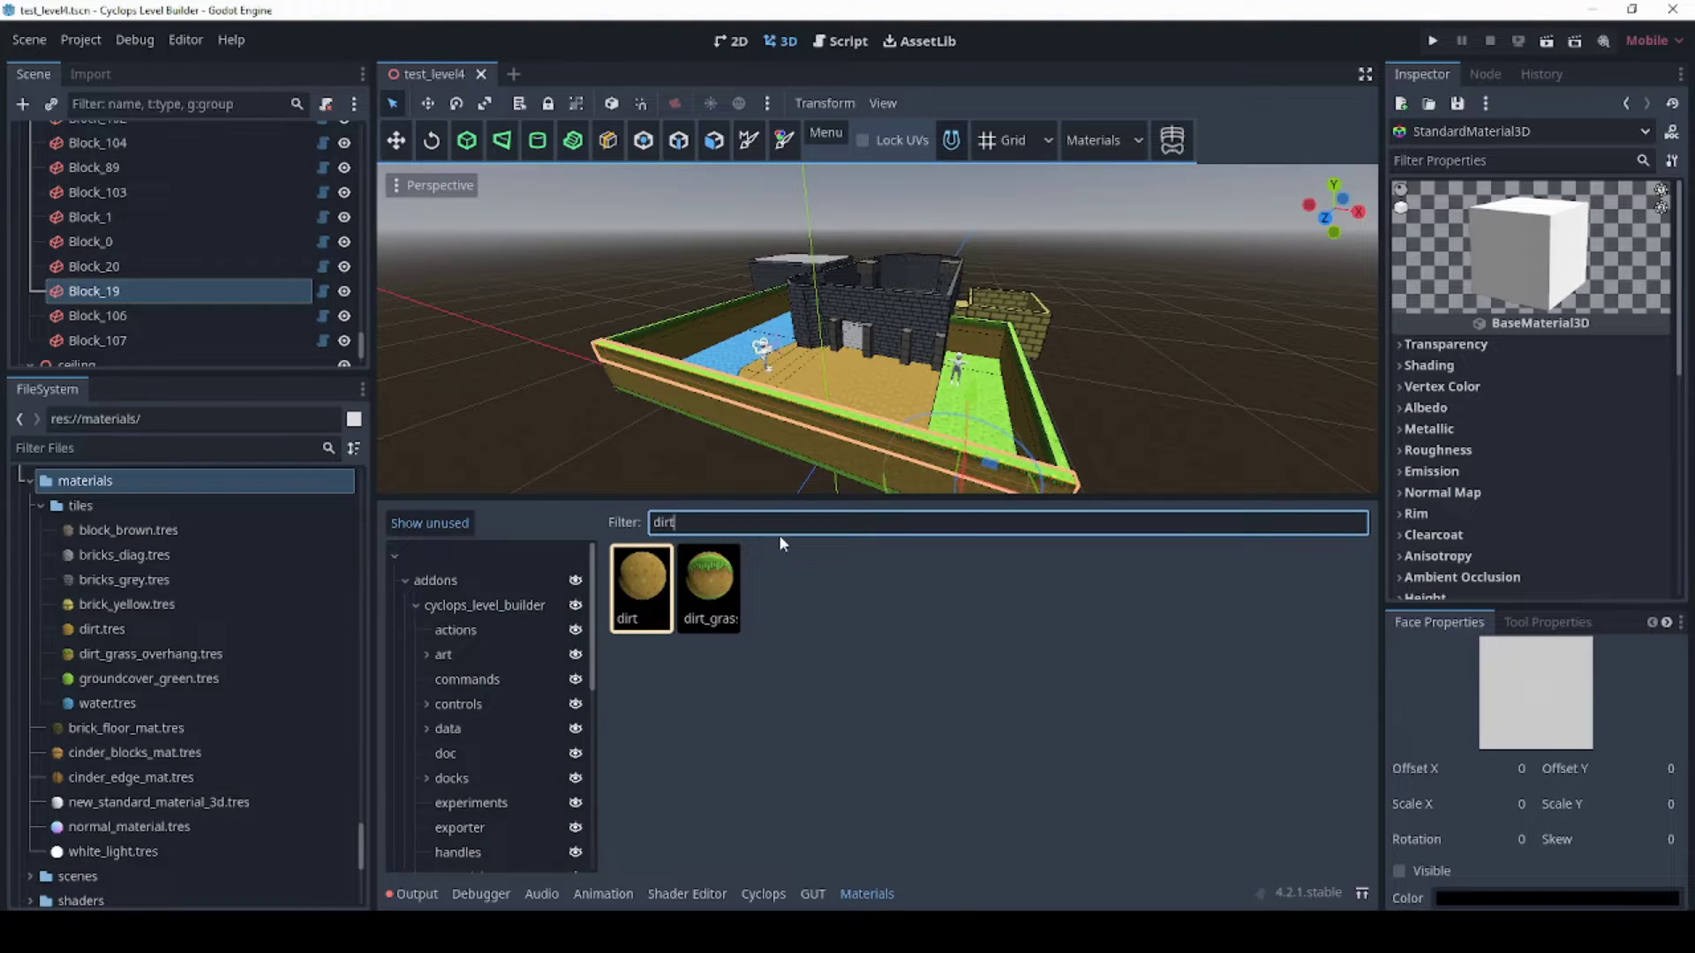
Clear the name filter of the material palette.
{"action": "key", "text": "BackSpace"}
{"action": "key", "text": "BackSpace"}
{"action": "key", "text": "BackSpace"}
{"action": "key", "text": "BackSpace"}
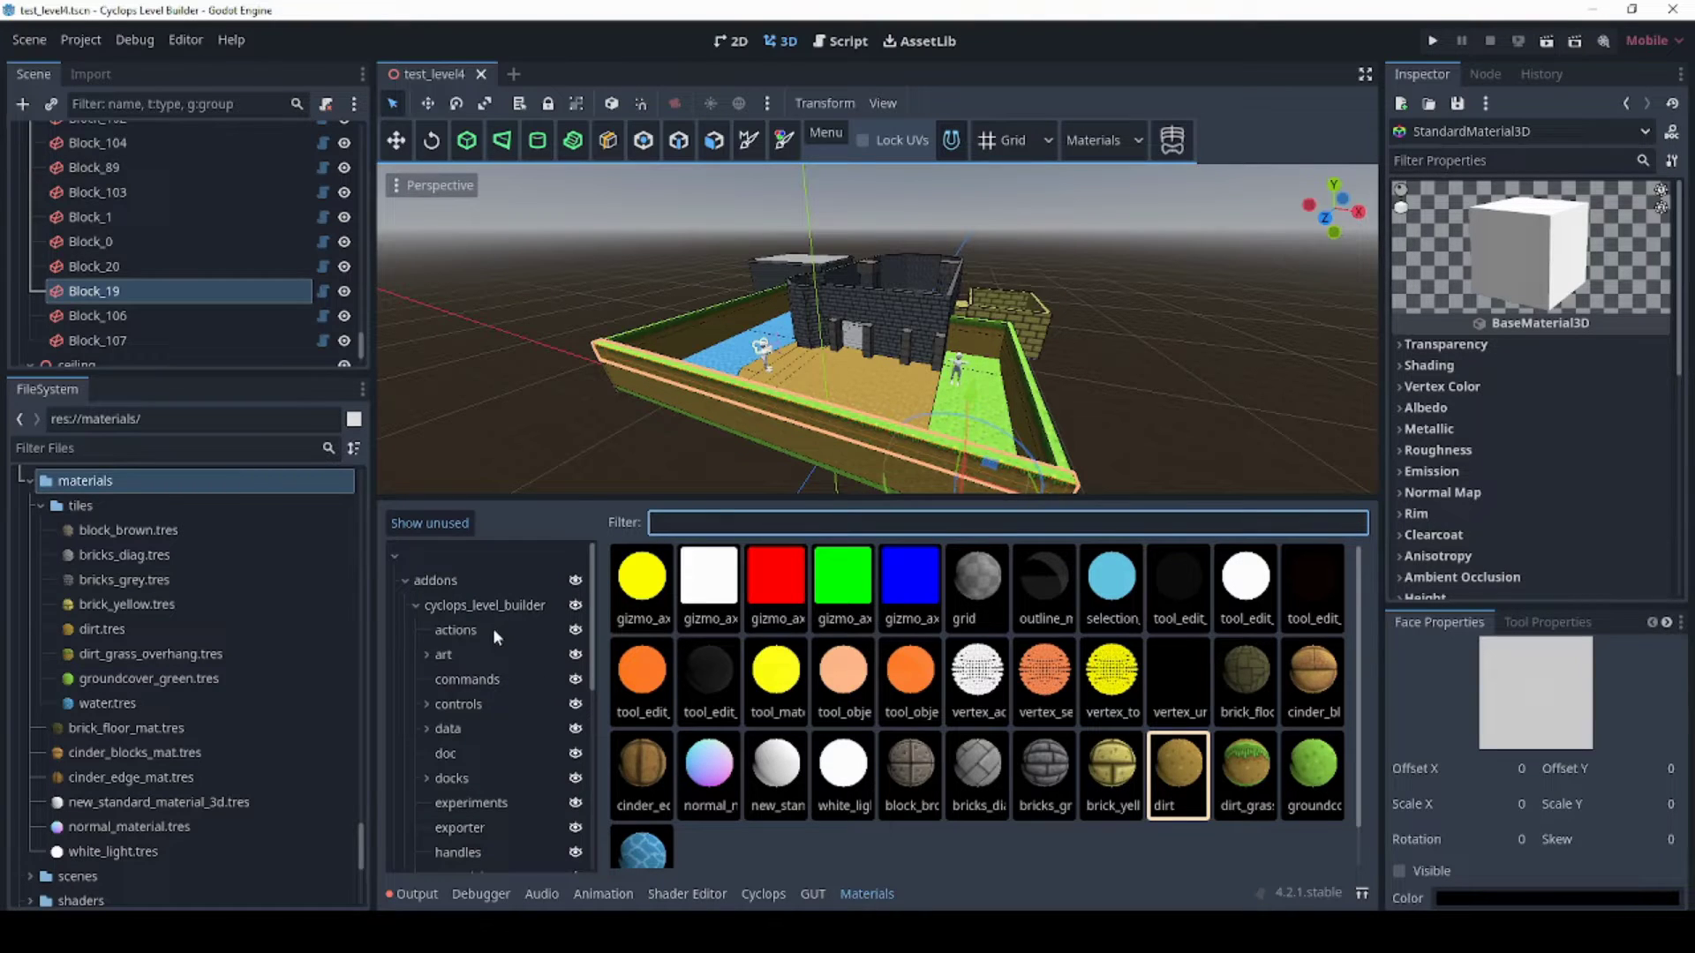
Hide and show again the palette materials of the addons folder and of the top-level materials folder.
{"action": "left_click_drag", "start_coordinate": [592, 589], "coordinate": [580, 735]}
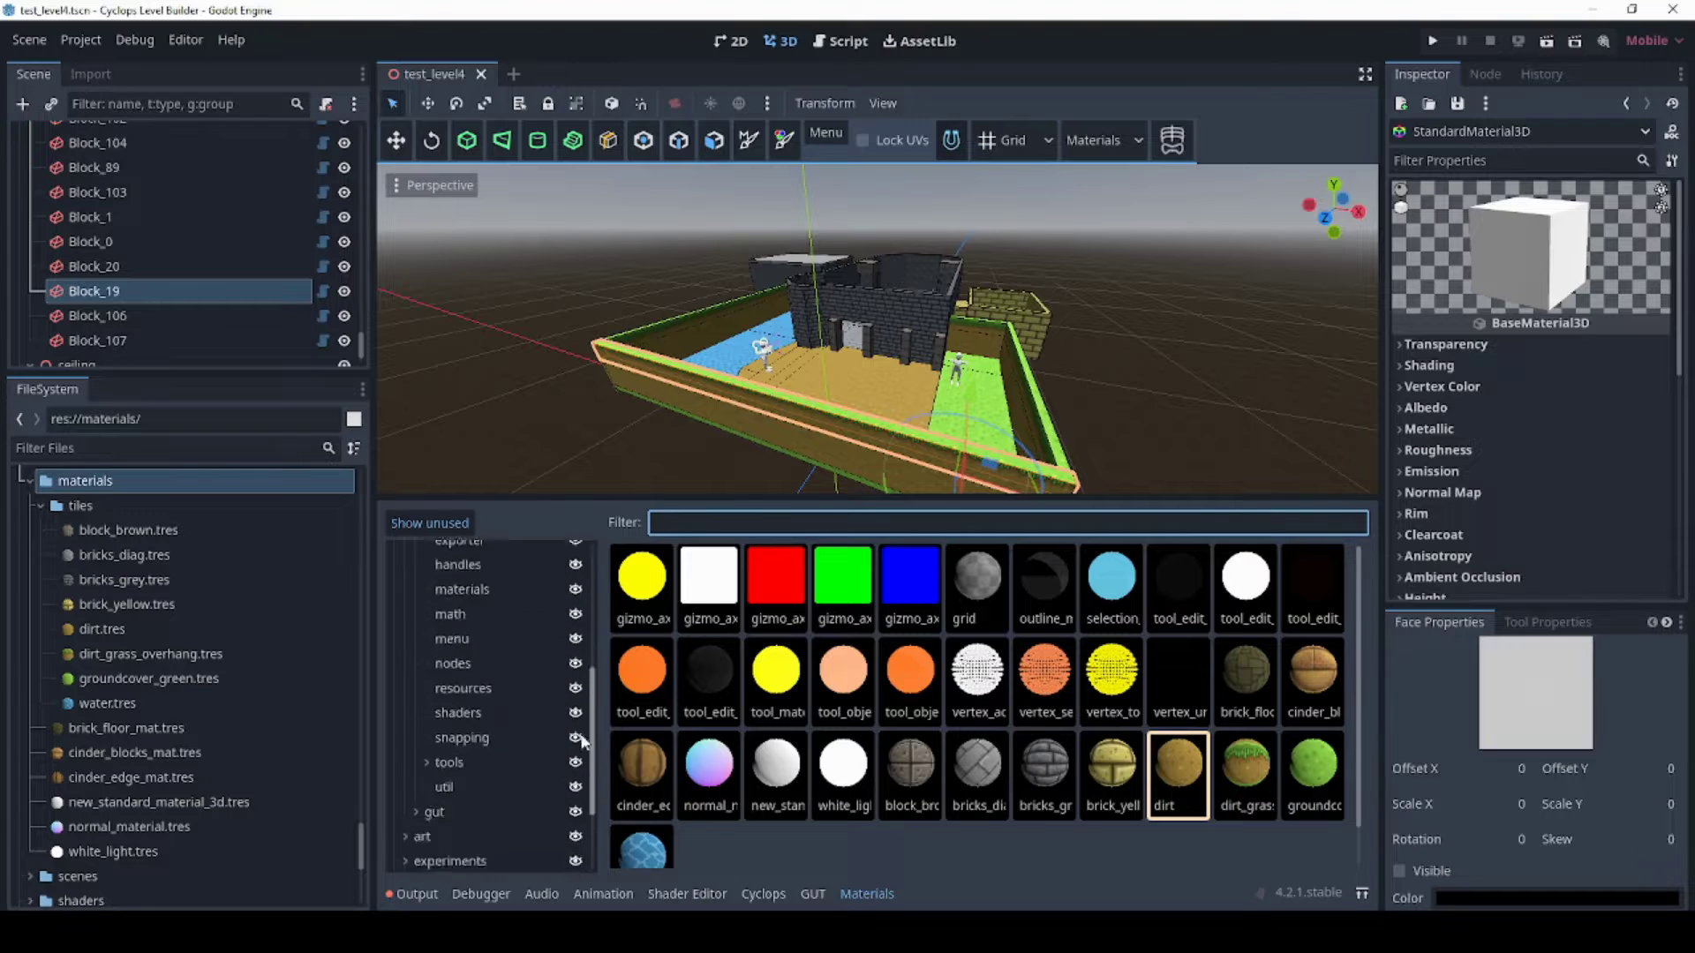
{"action": "scroll", "coordinate": [547, 697], "scroll_direction": "up", "scroll_amount": 5}
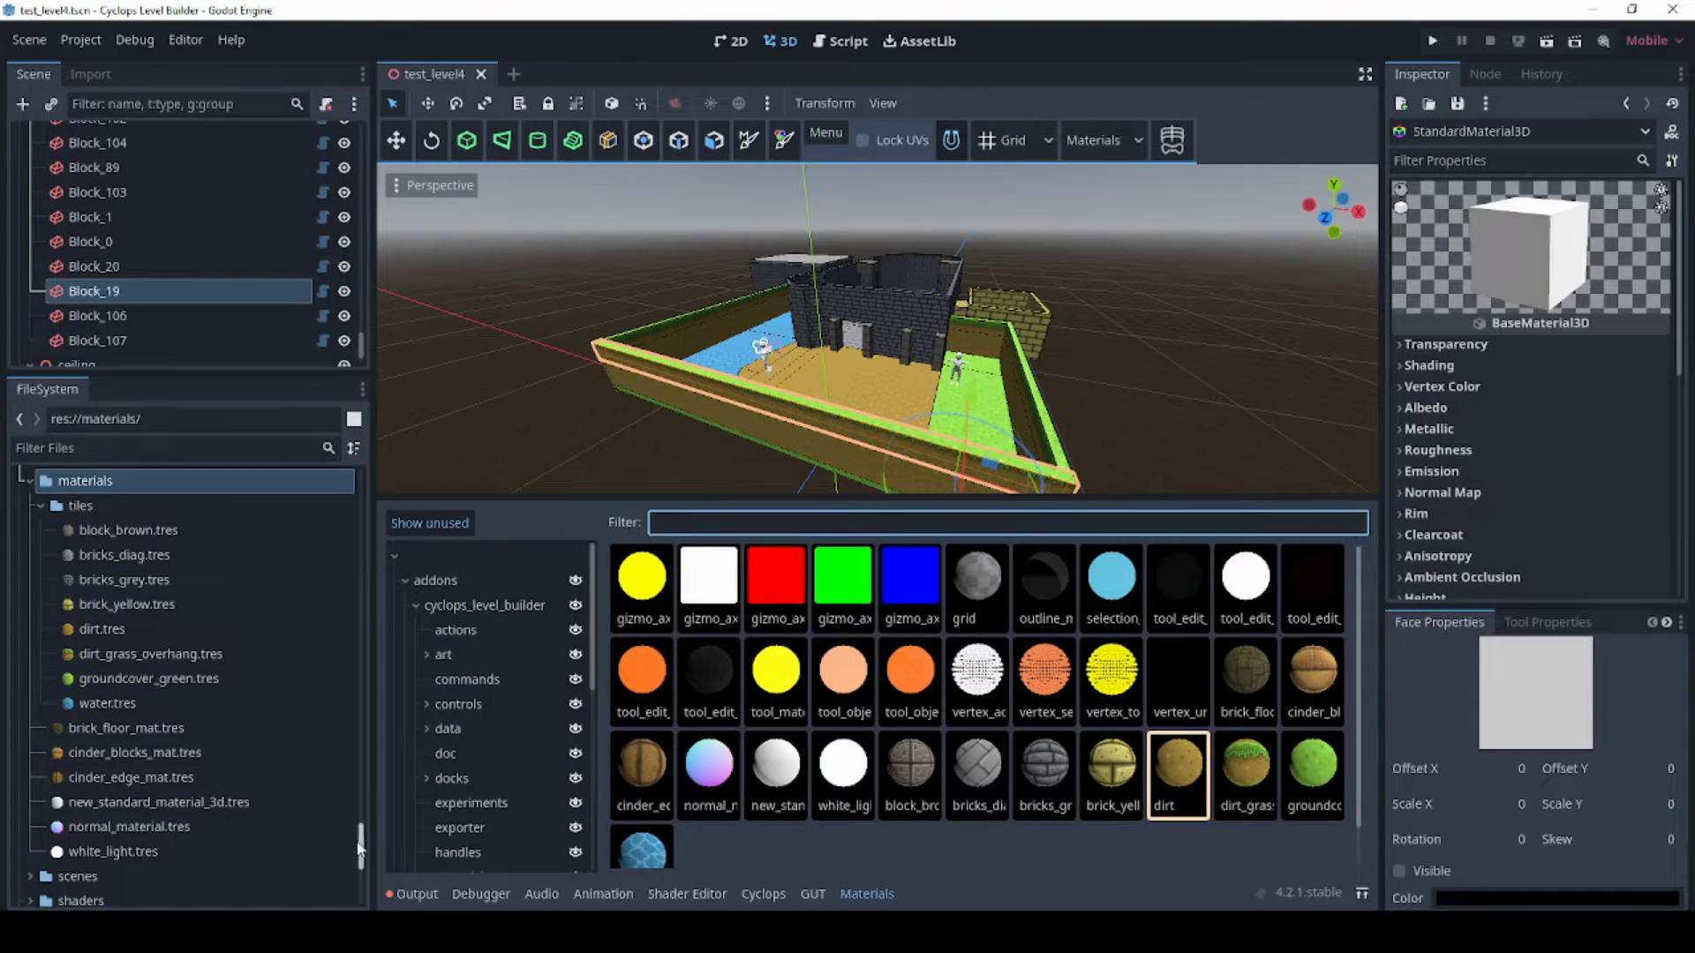
{"action": "mouse_move", "coordinate": [361, 842]}
{"action": "left_mouse_down"}
{"action": "mouse_move", "coordinate": [357, 796]}
{"action": "mouse_move", "coordinate": [359, 833]}
{"action": "left_mouse_up"}
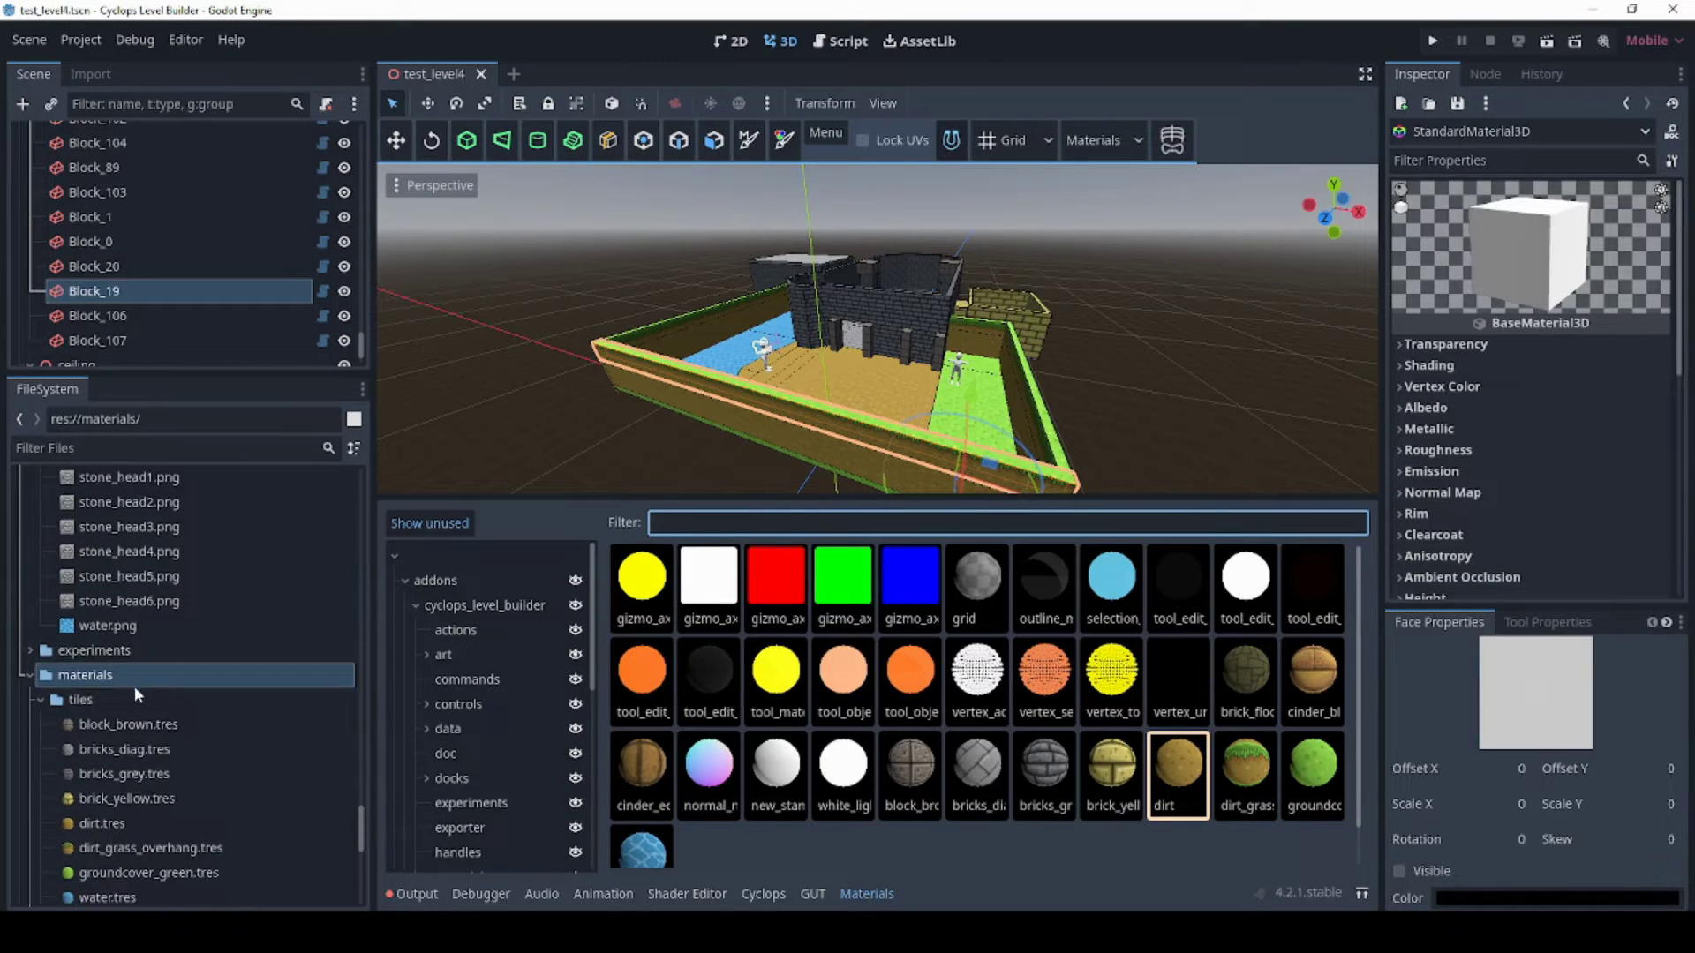
{"action": "left_click", "coordinate": [576, 580]}
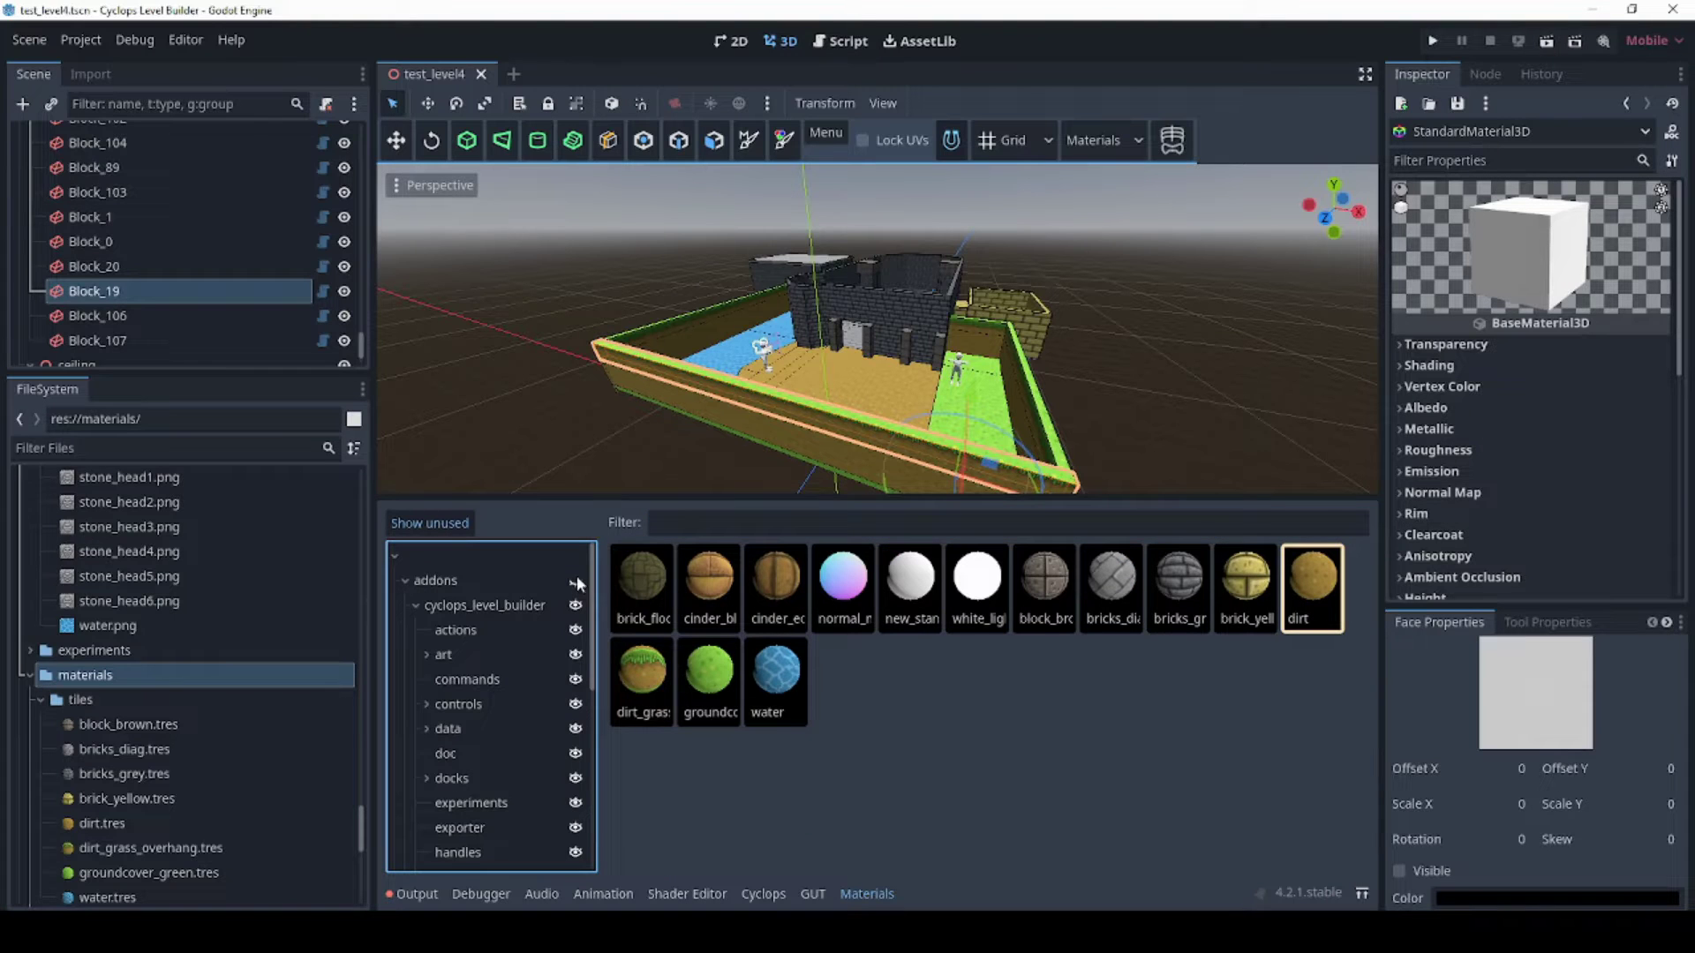
{"action": "left_click", "coordinate": [576, 582]}
{"action": "scroll", "coordinate": [556, 639], "scroll_direction": "down", "scroll_amount": 5}
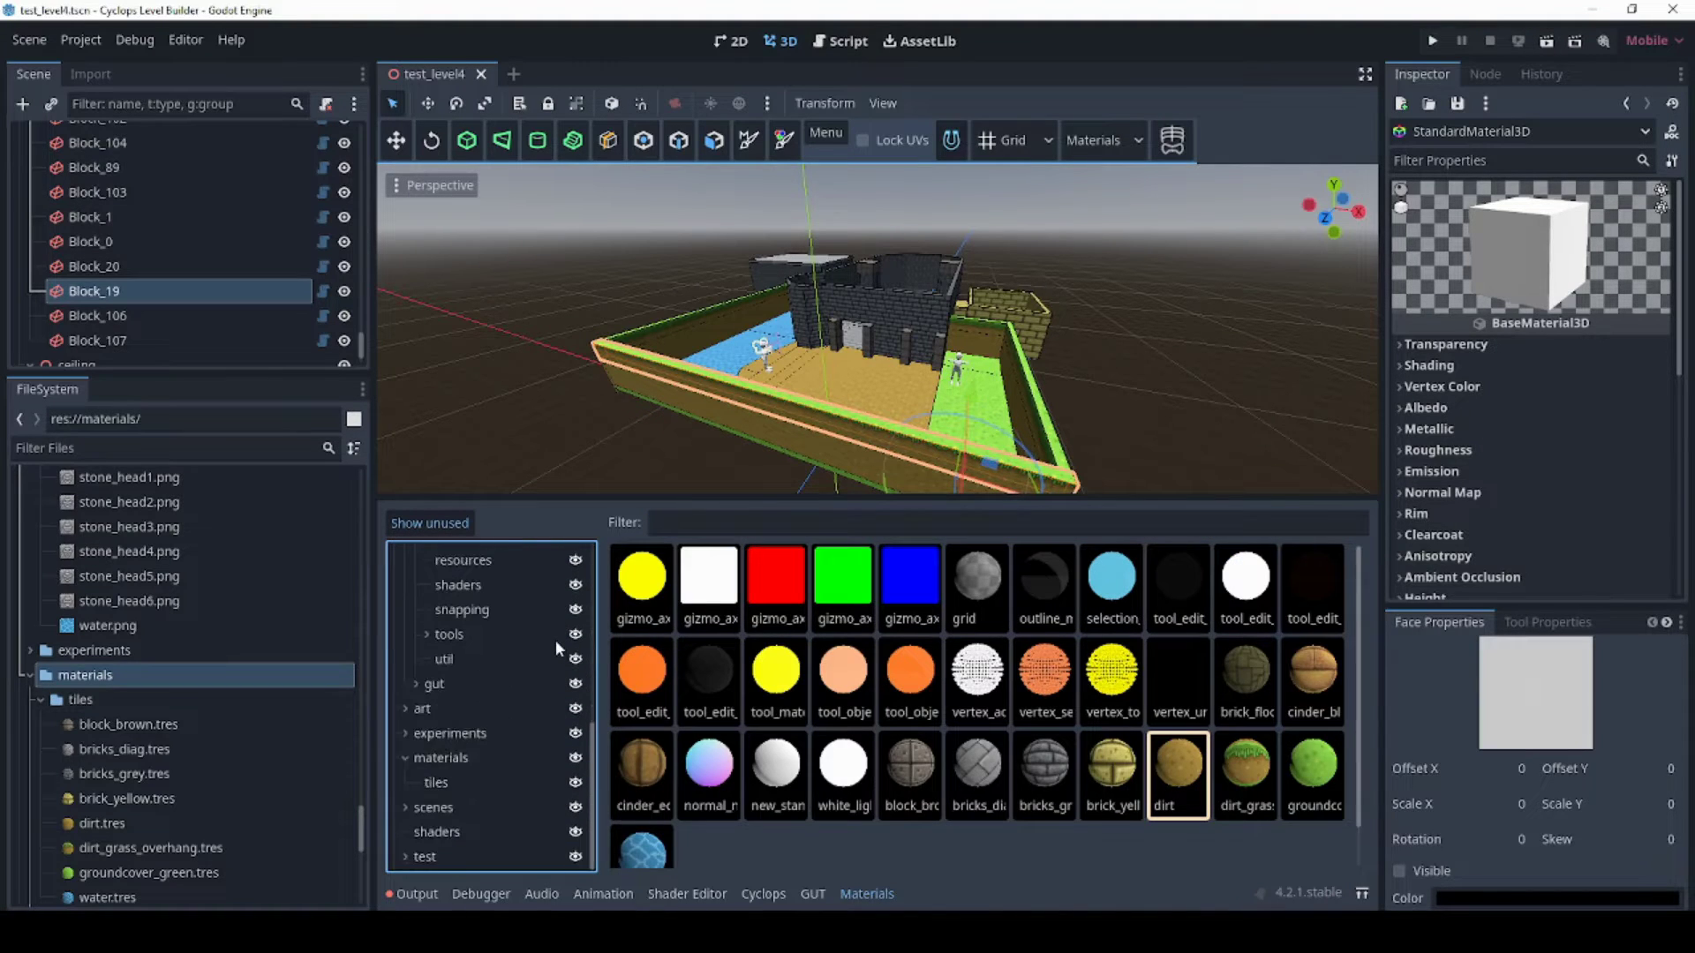
{"action": "left_click", "coordinate": [576, 759]}
{"action": "left_click", "coordinate": [576, 761]}
Hide the folders that contain no materials from the material palette's folder tree.
{"action": "scroll", "coordinate": [512, 707], "scroll_direction": "up", "scroll_amount": 5}
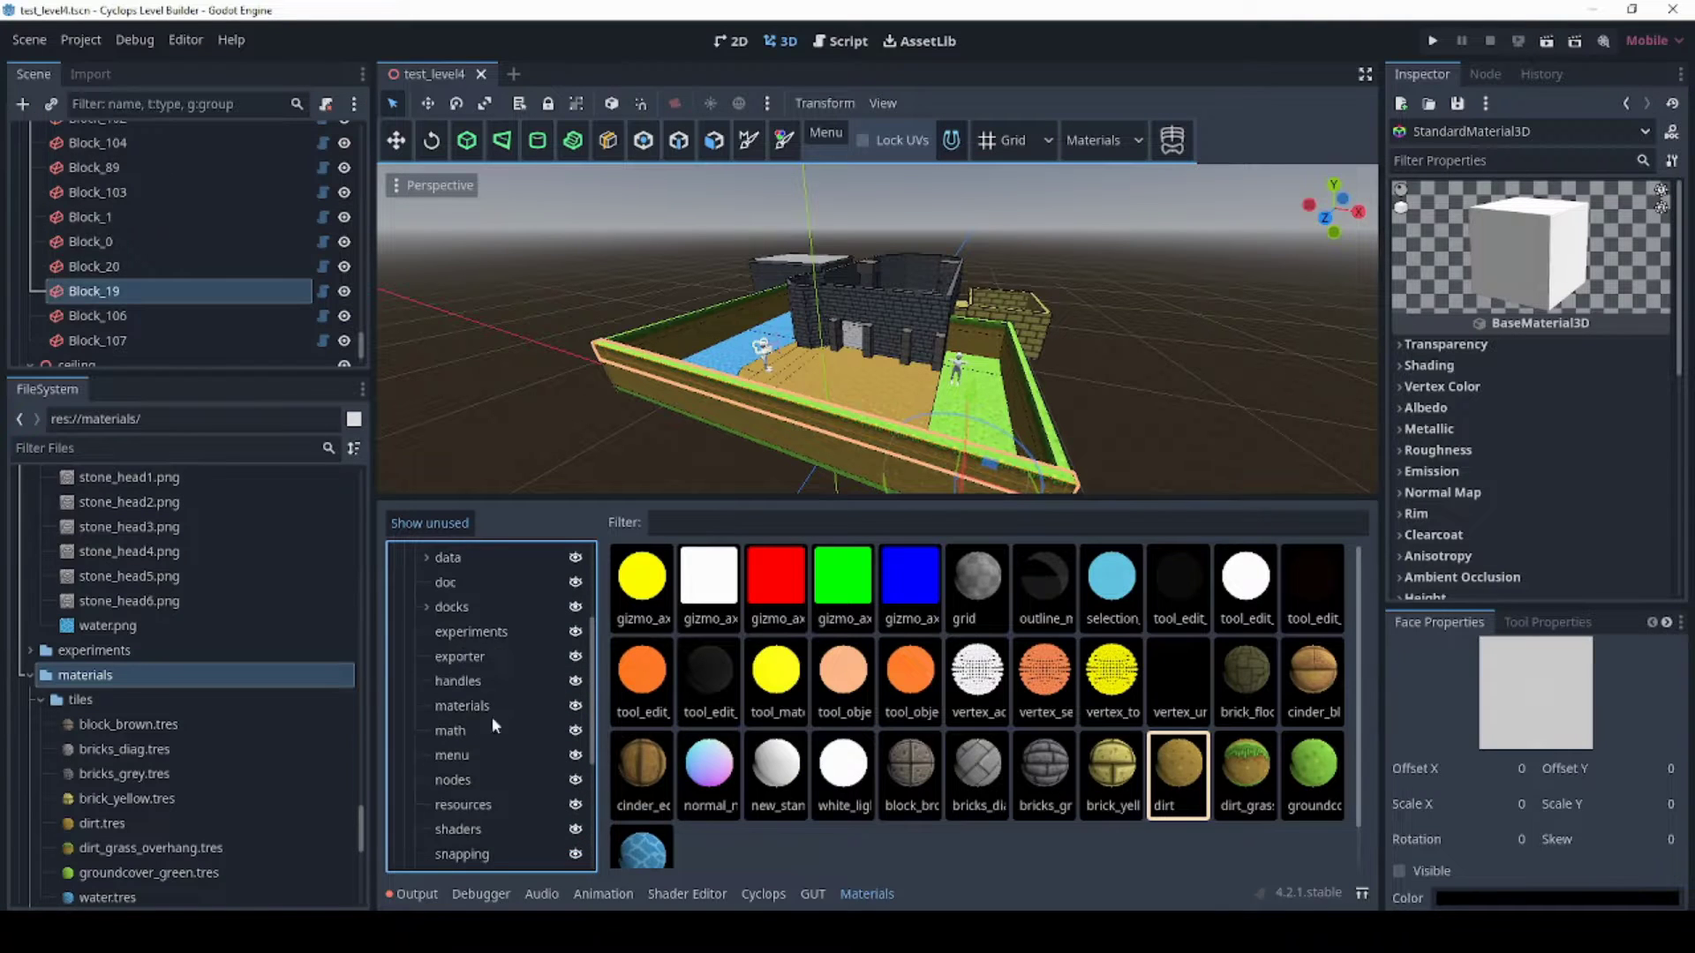
{"action": "scroll", "coordinate": [489, 657], "scroll_direction": "up", "scroll_amount": 3}
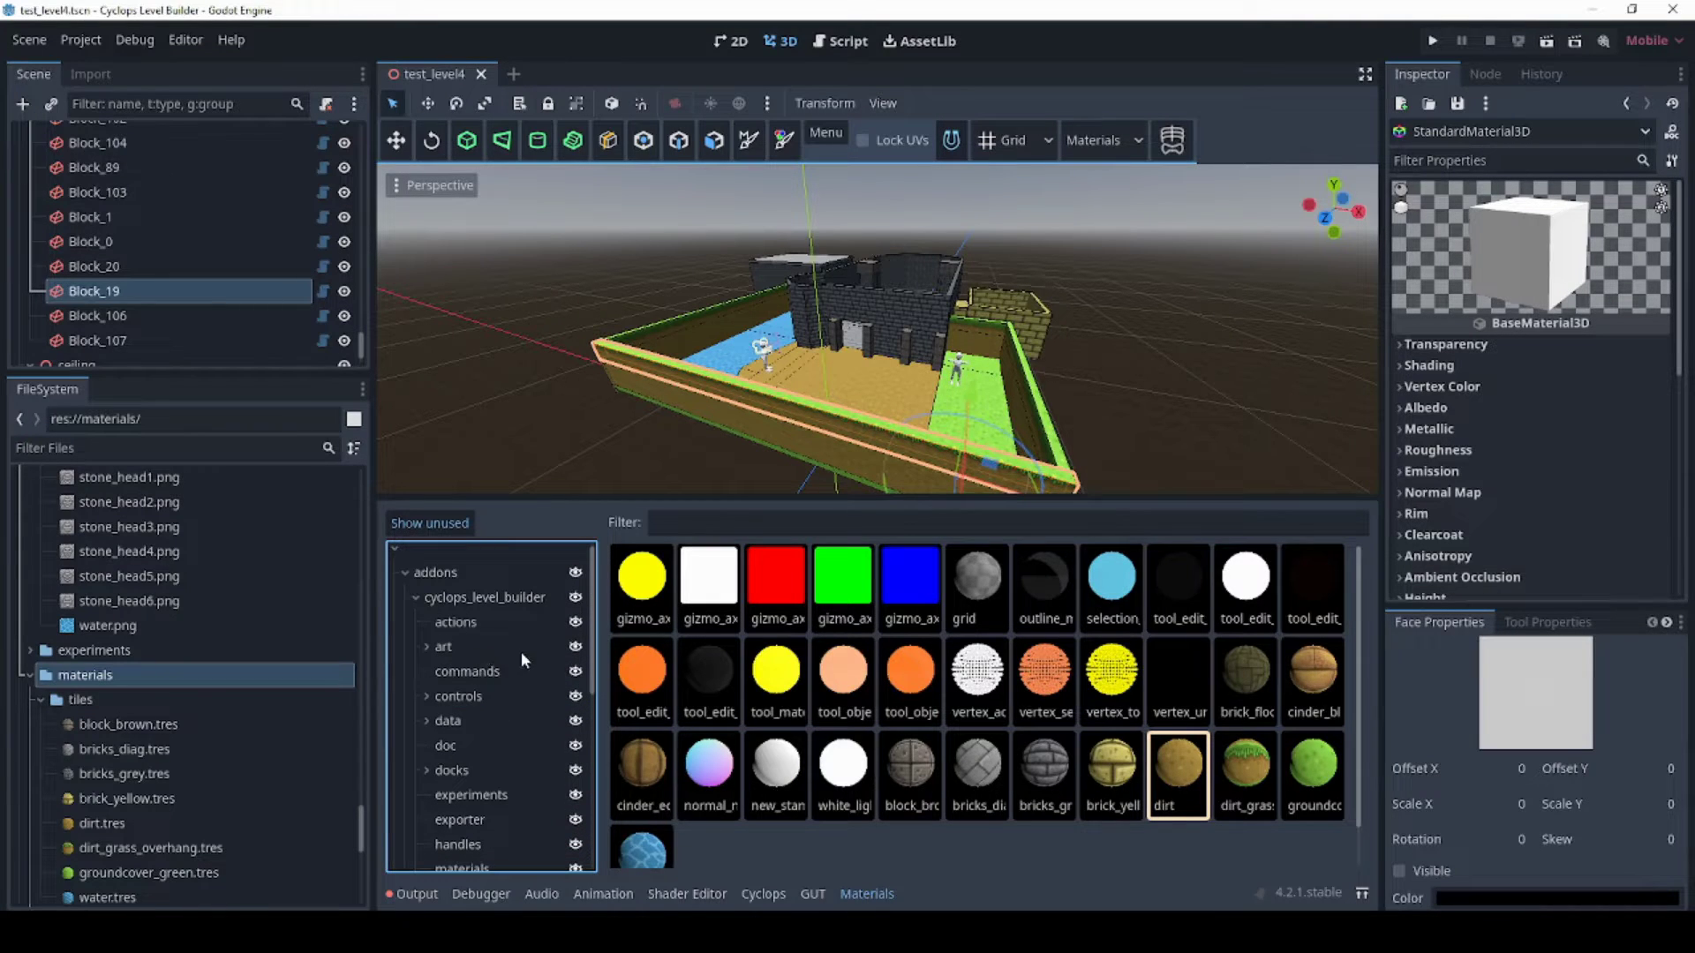
{"action": "scroll", "coordinate": [227, 689], "scroll_direction": "down", "scroll_amount": 2}
{"action": "scroll", "coordinate": [298, 691], "scroll_direction": "up", "scroll_amount": 2}
{"action": "scroll", "coordinate": [495, 669], "scroll_direction": "down", "scroll_amount": 8}
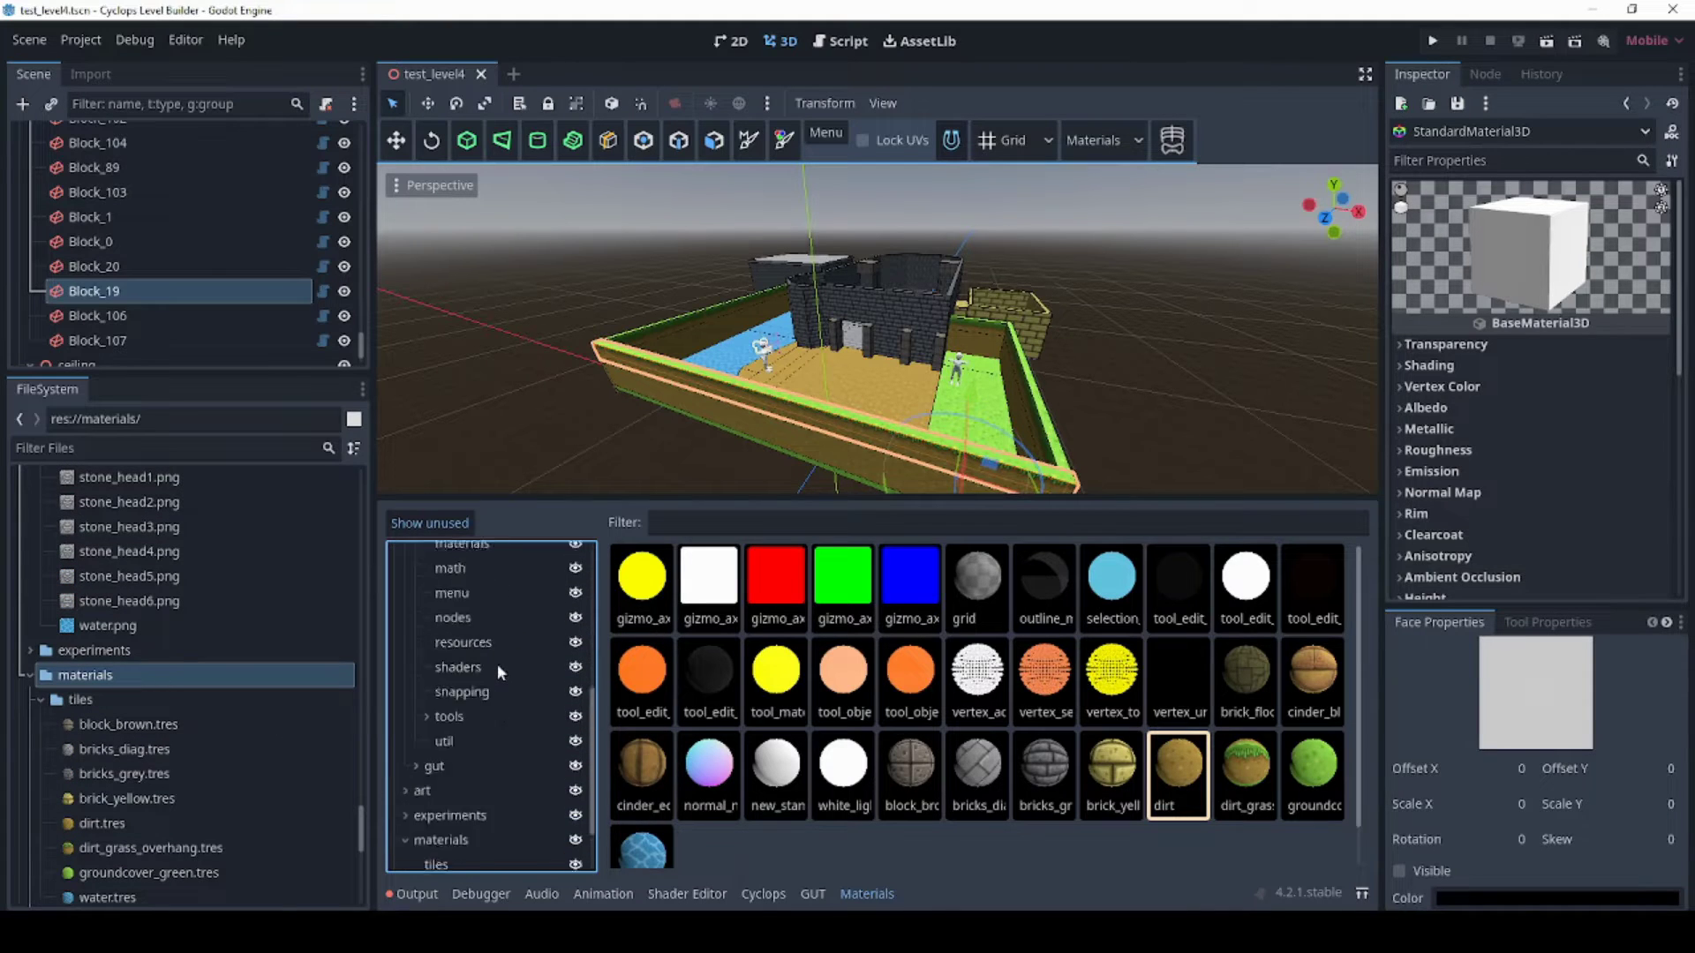
{"action": "scroll", "coordinate": [497, 670], "scroll_direction": "up", "scroll_amount": 8}
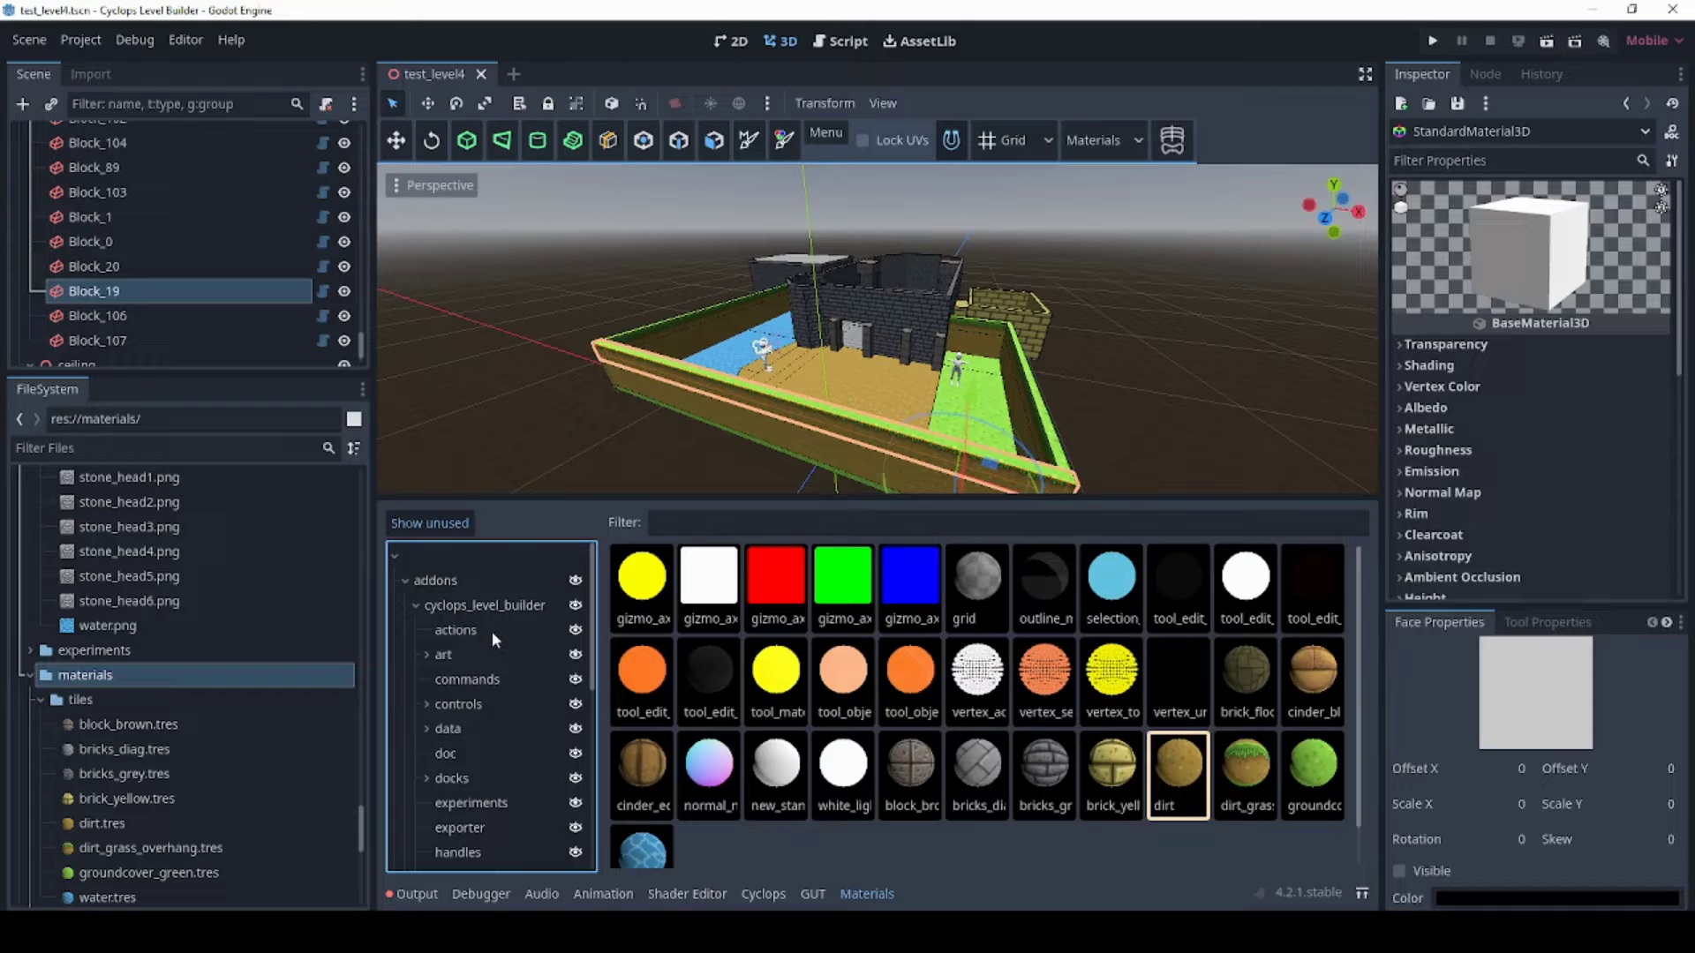
{"action": "left_click", "coordinate": [431, 524]}
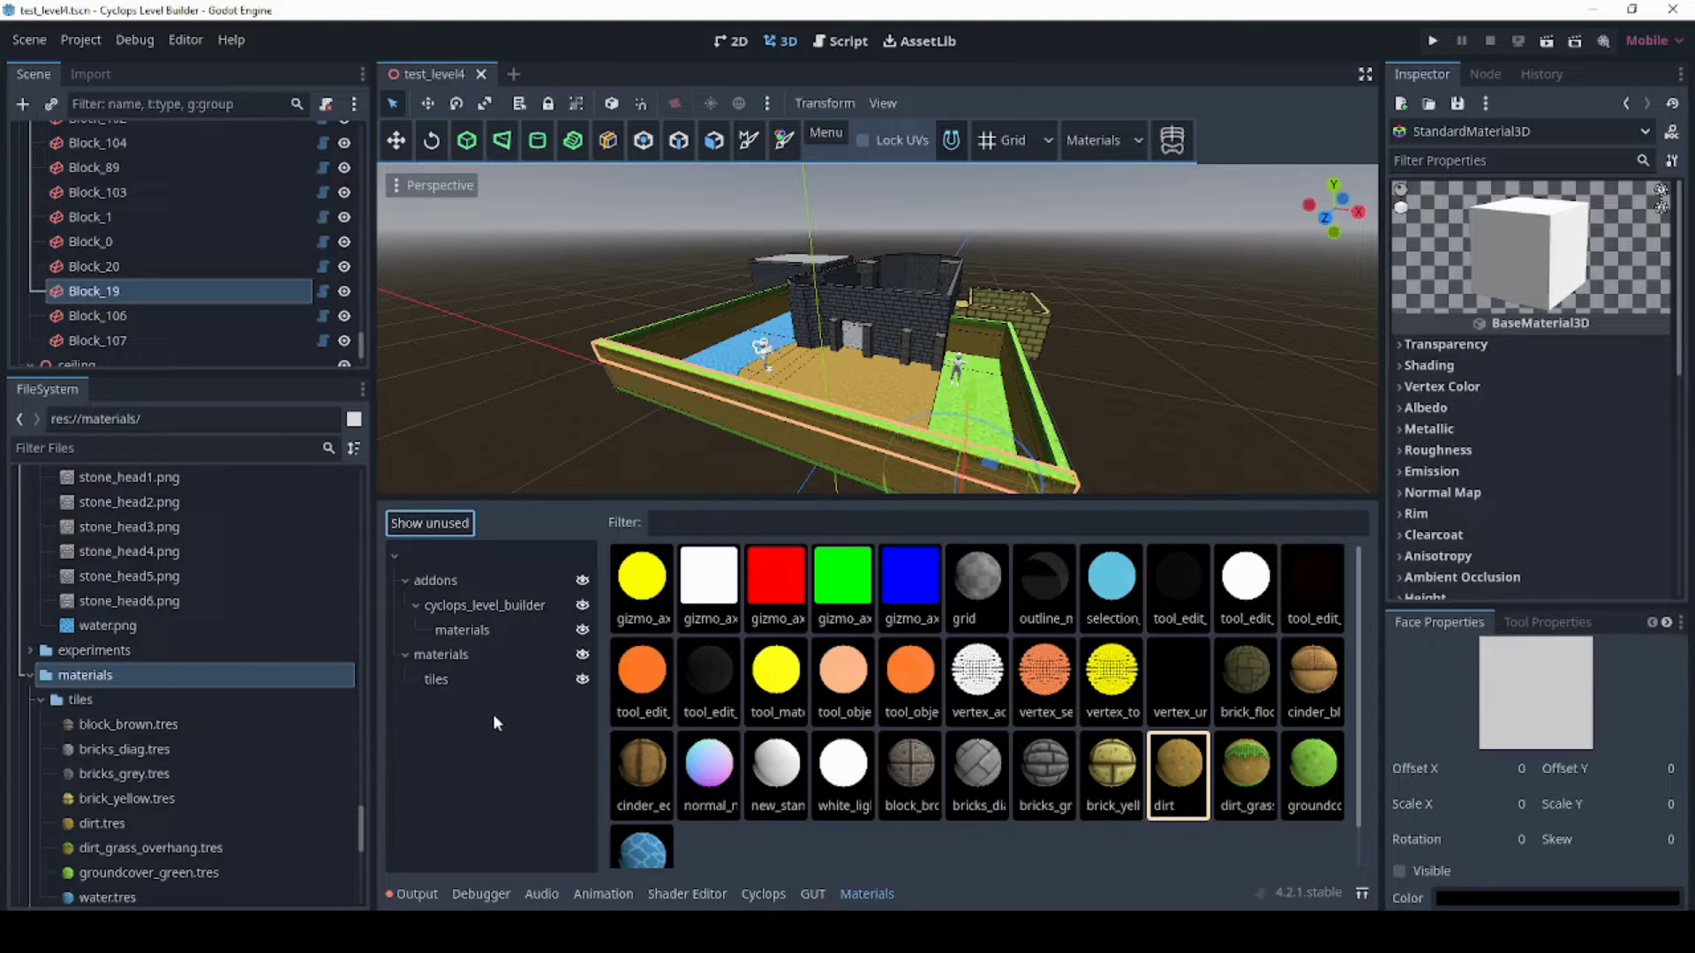
Toggle the palette visibility of the addons folder and the tiles folder off and back on.
{"action": "left_click", "coordinate": [581, 581]}
{"action": "left_click", "coordinate": [581, 581]}
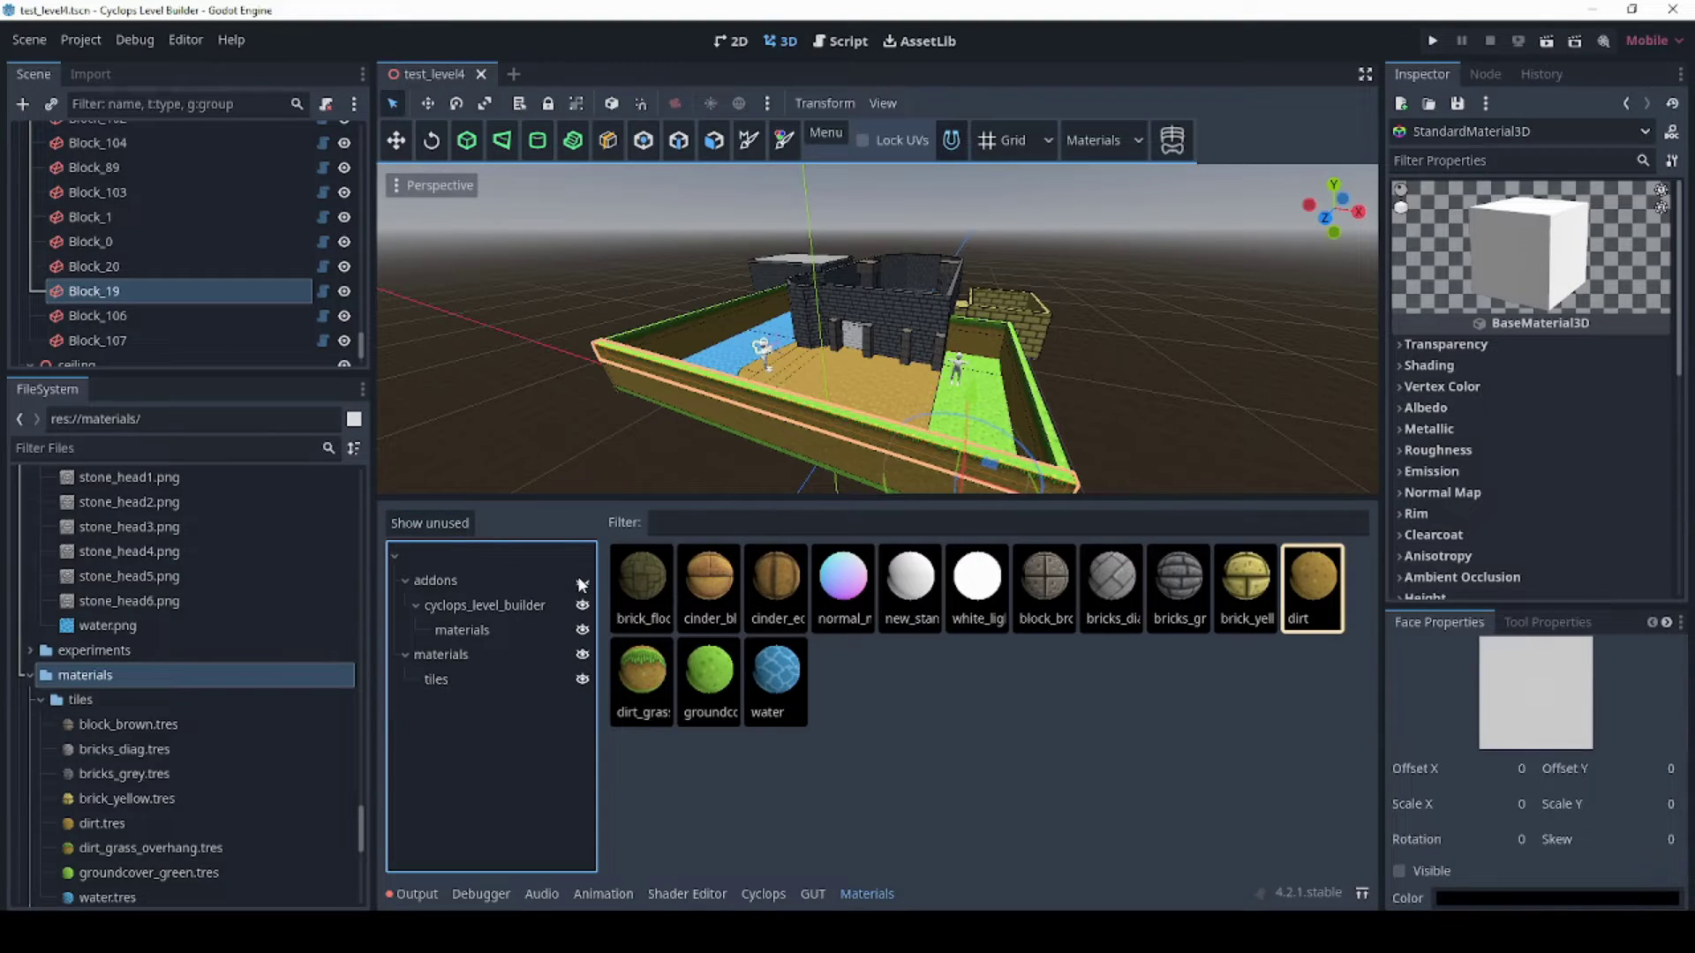
{"action": "left_click", "coordinate": [581, 681]}
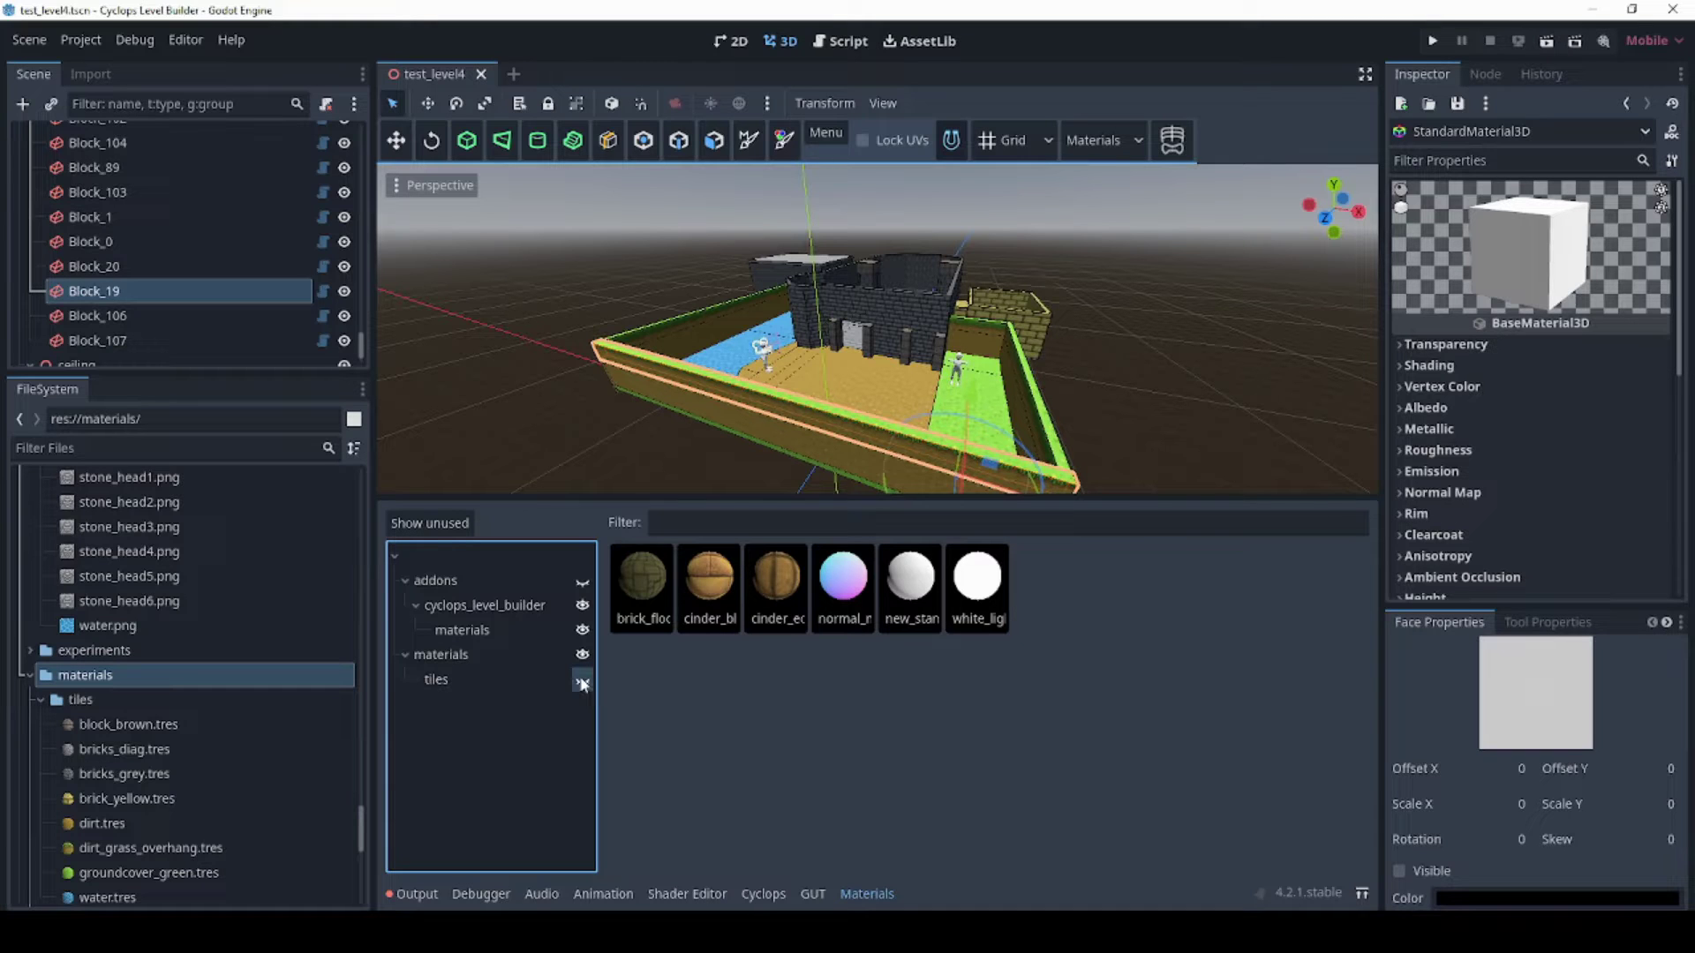
{"action": "left_click", "coordinate": [582, 681]}
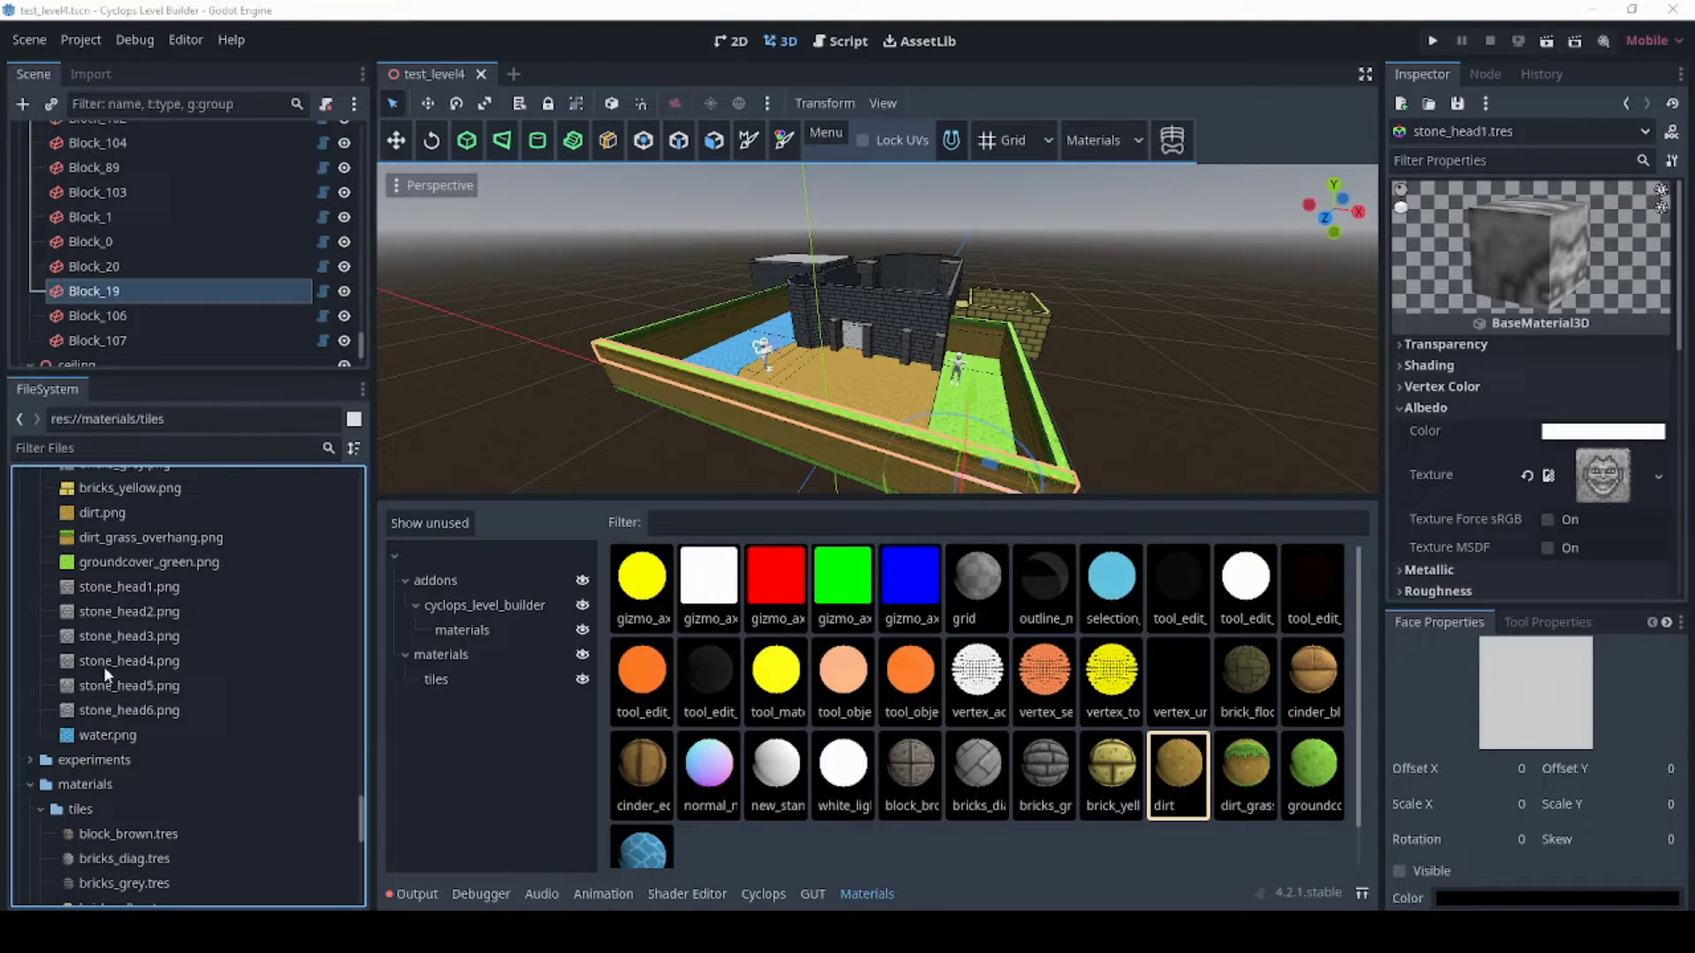
Create a StandardMaterial3D named stone_head1 from stone_head1.png in the tiles materials folder, with UVs scaled to pixel size at 32 pixels per game unit.
{"action": "left_click", "coordinate": [117, 585]}
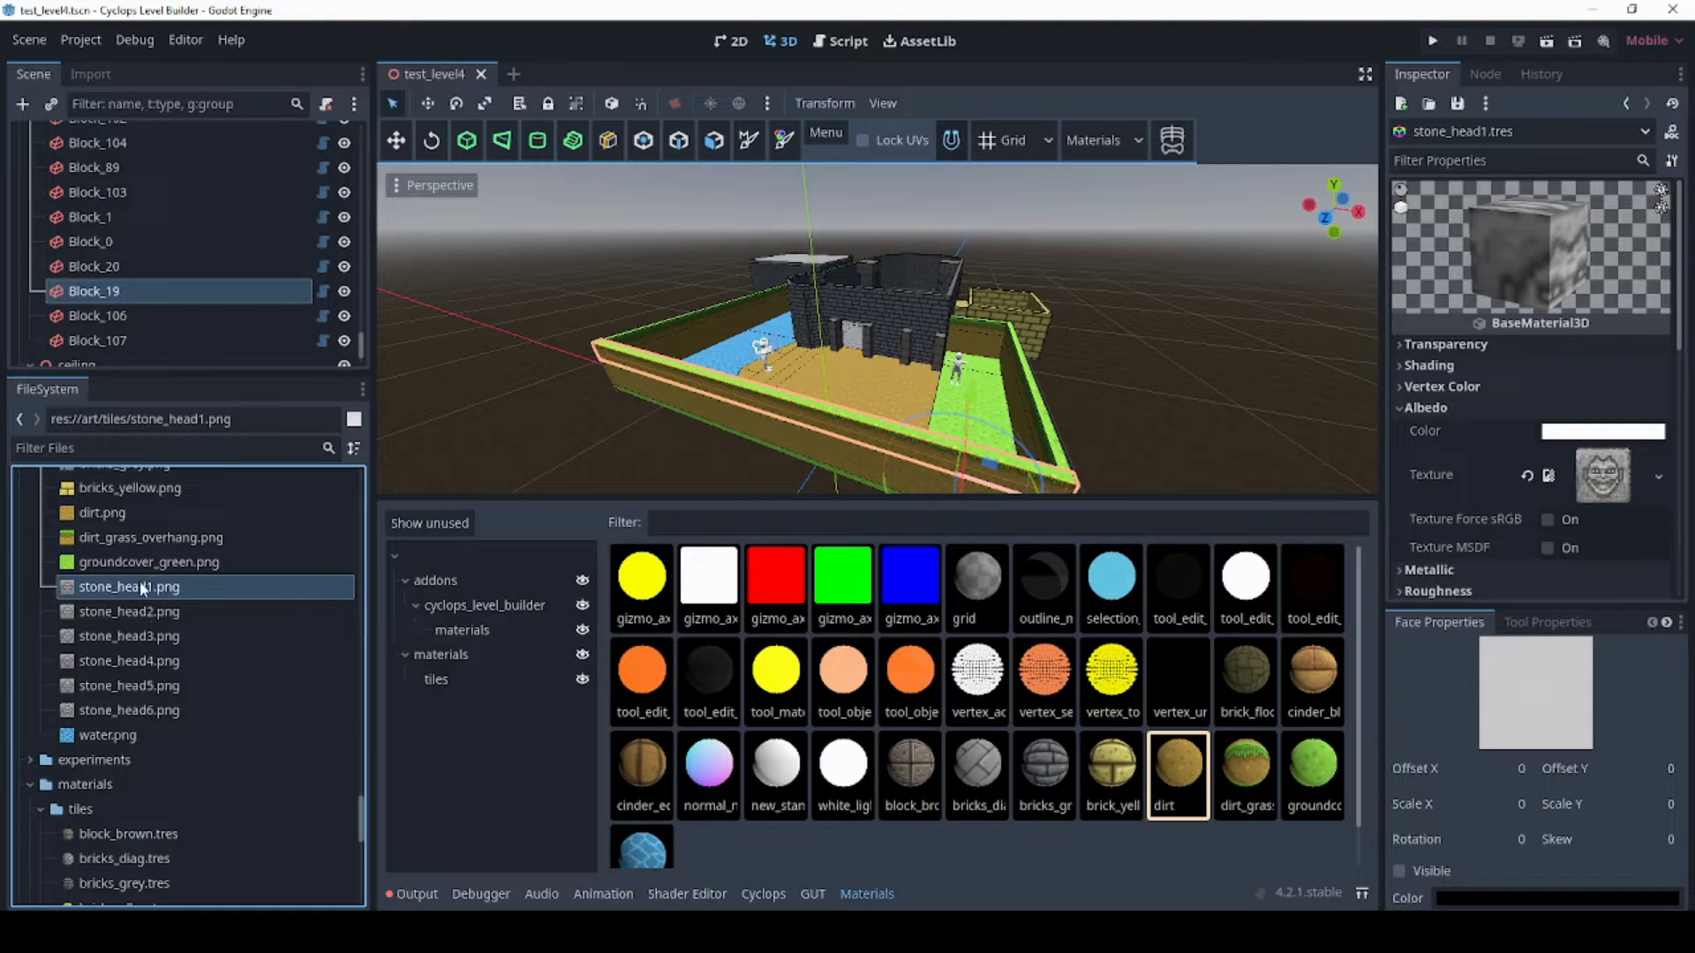
{"action": "mouse_move", "coordinate": [142, 588]}
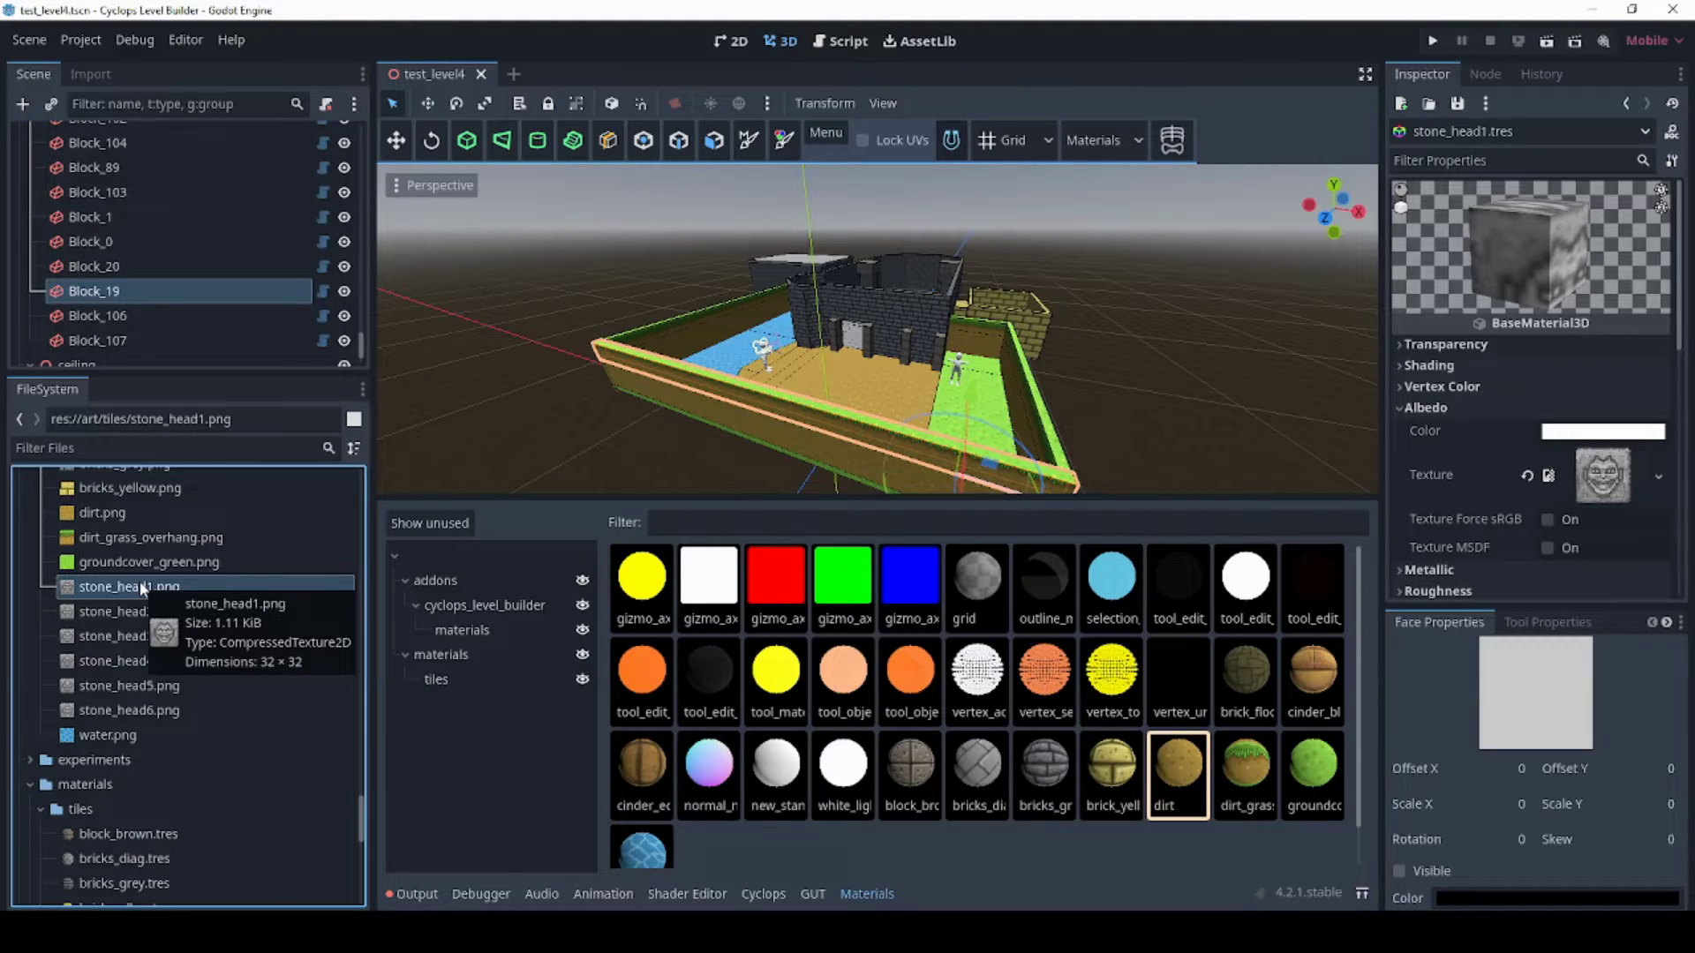
{"action": "left_click_drag", "start_coordinate": [109, 585], "coordinate": [439, 685]}
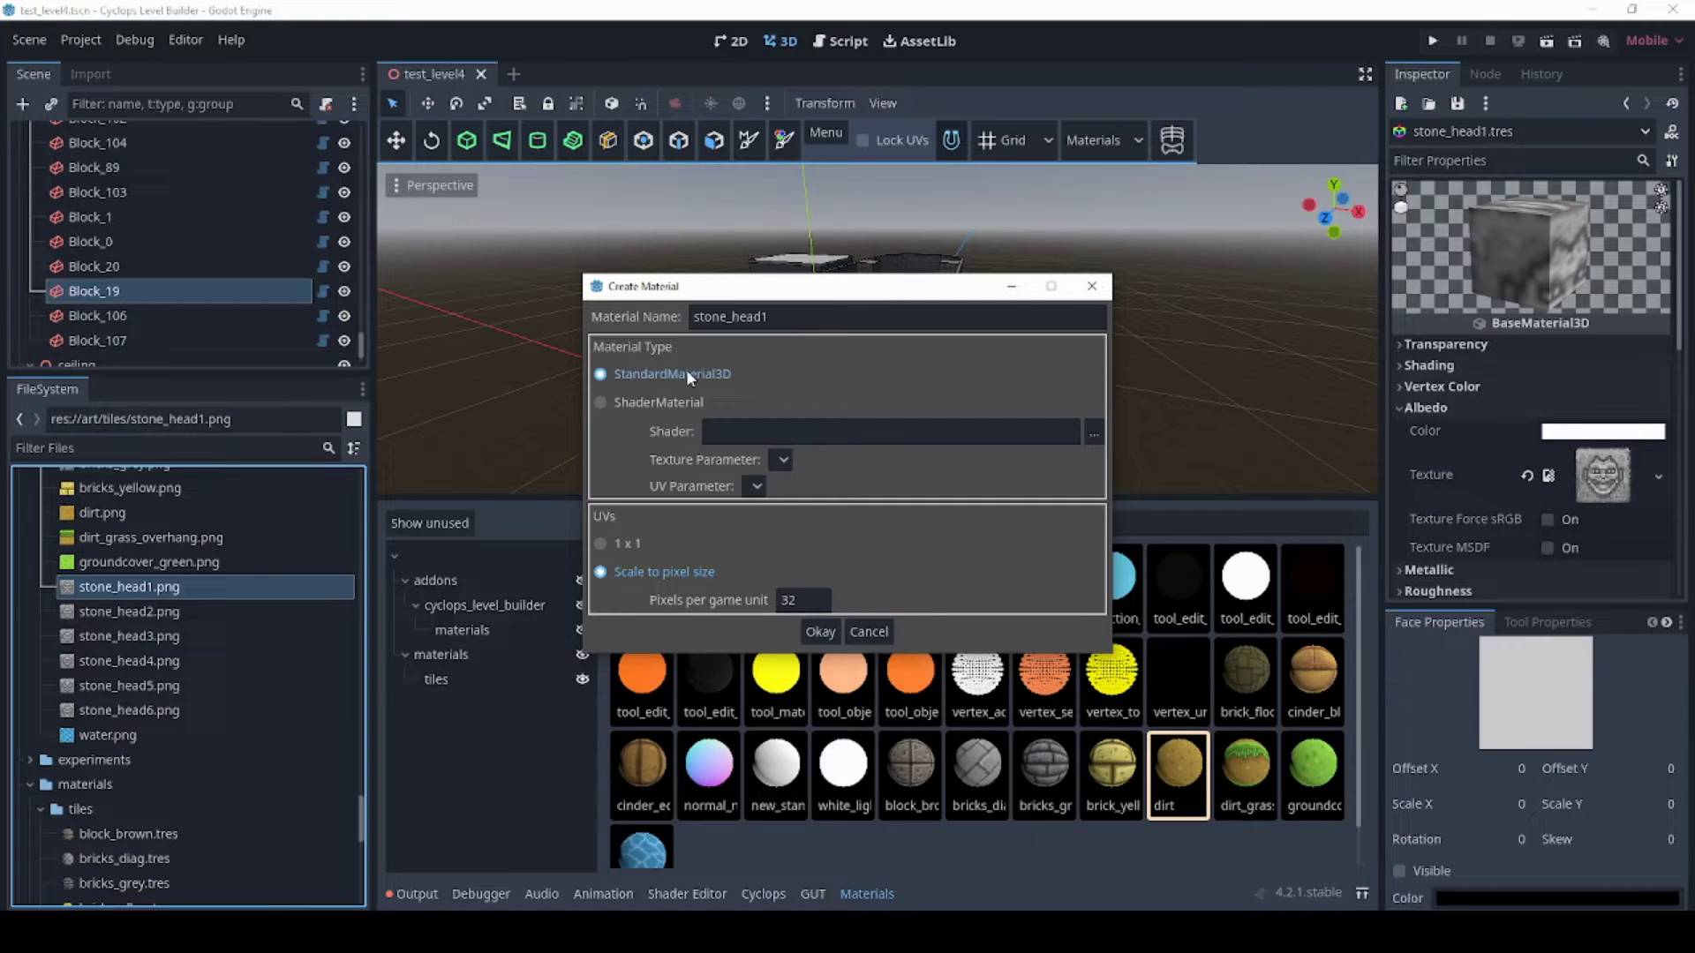
{"action": "left_click", "coordinate": [659, 404]}
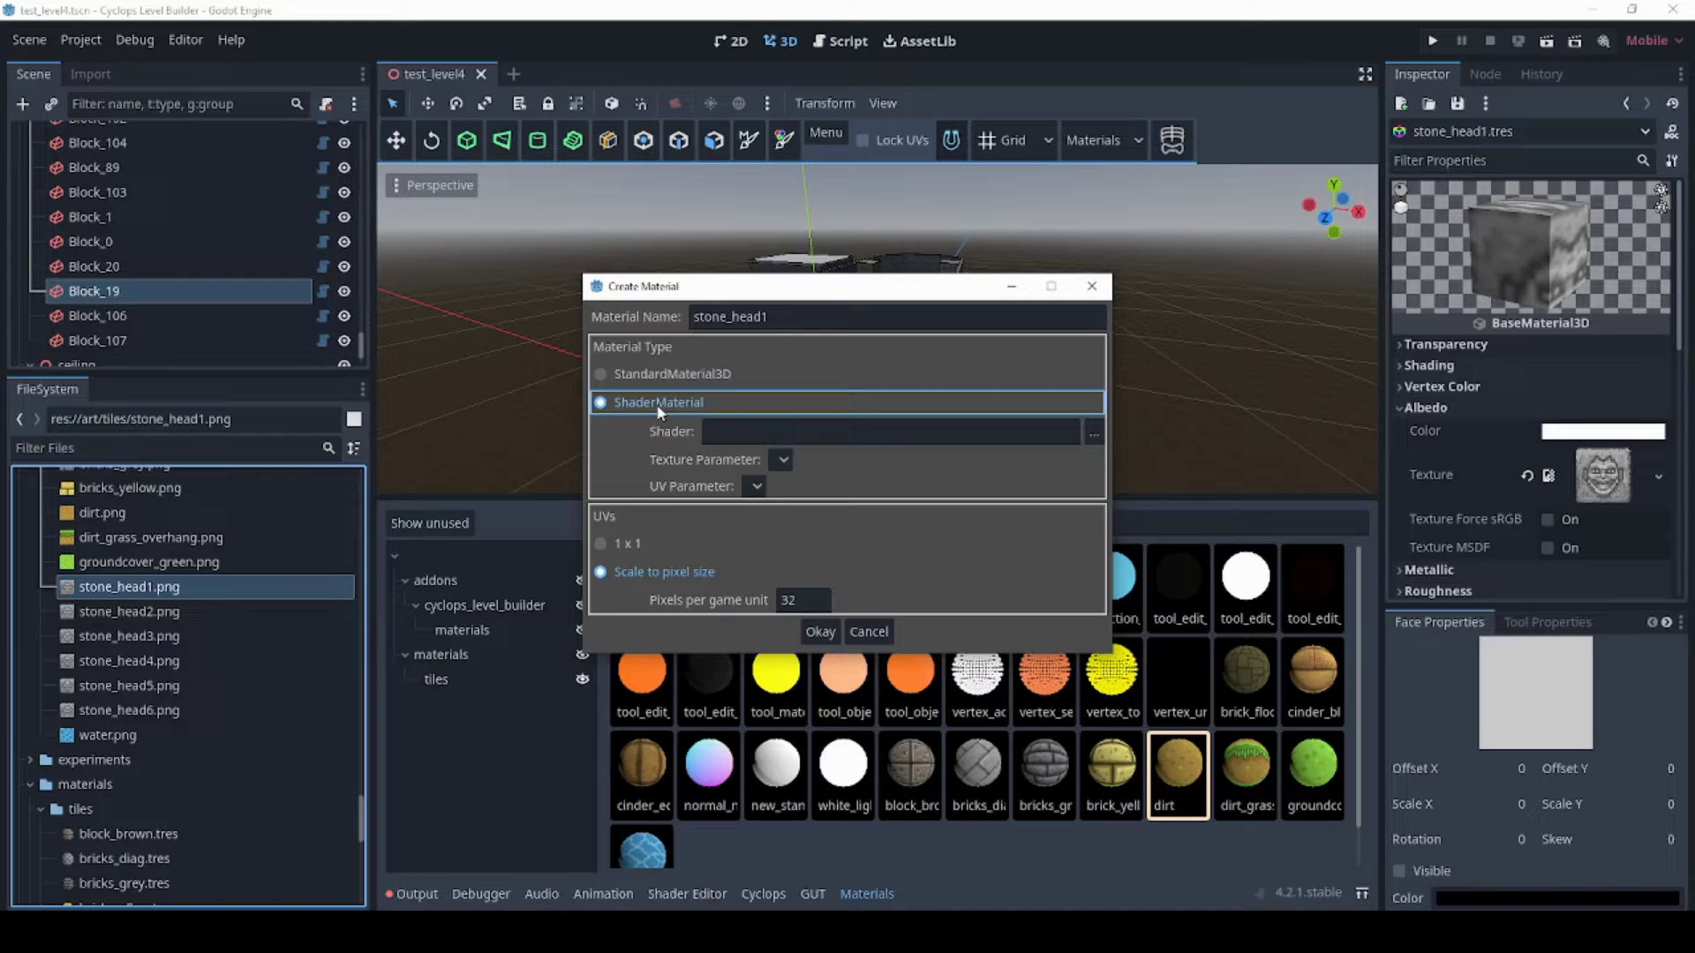
{"action": "left_click", "coordinate": [662, 378]}
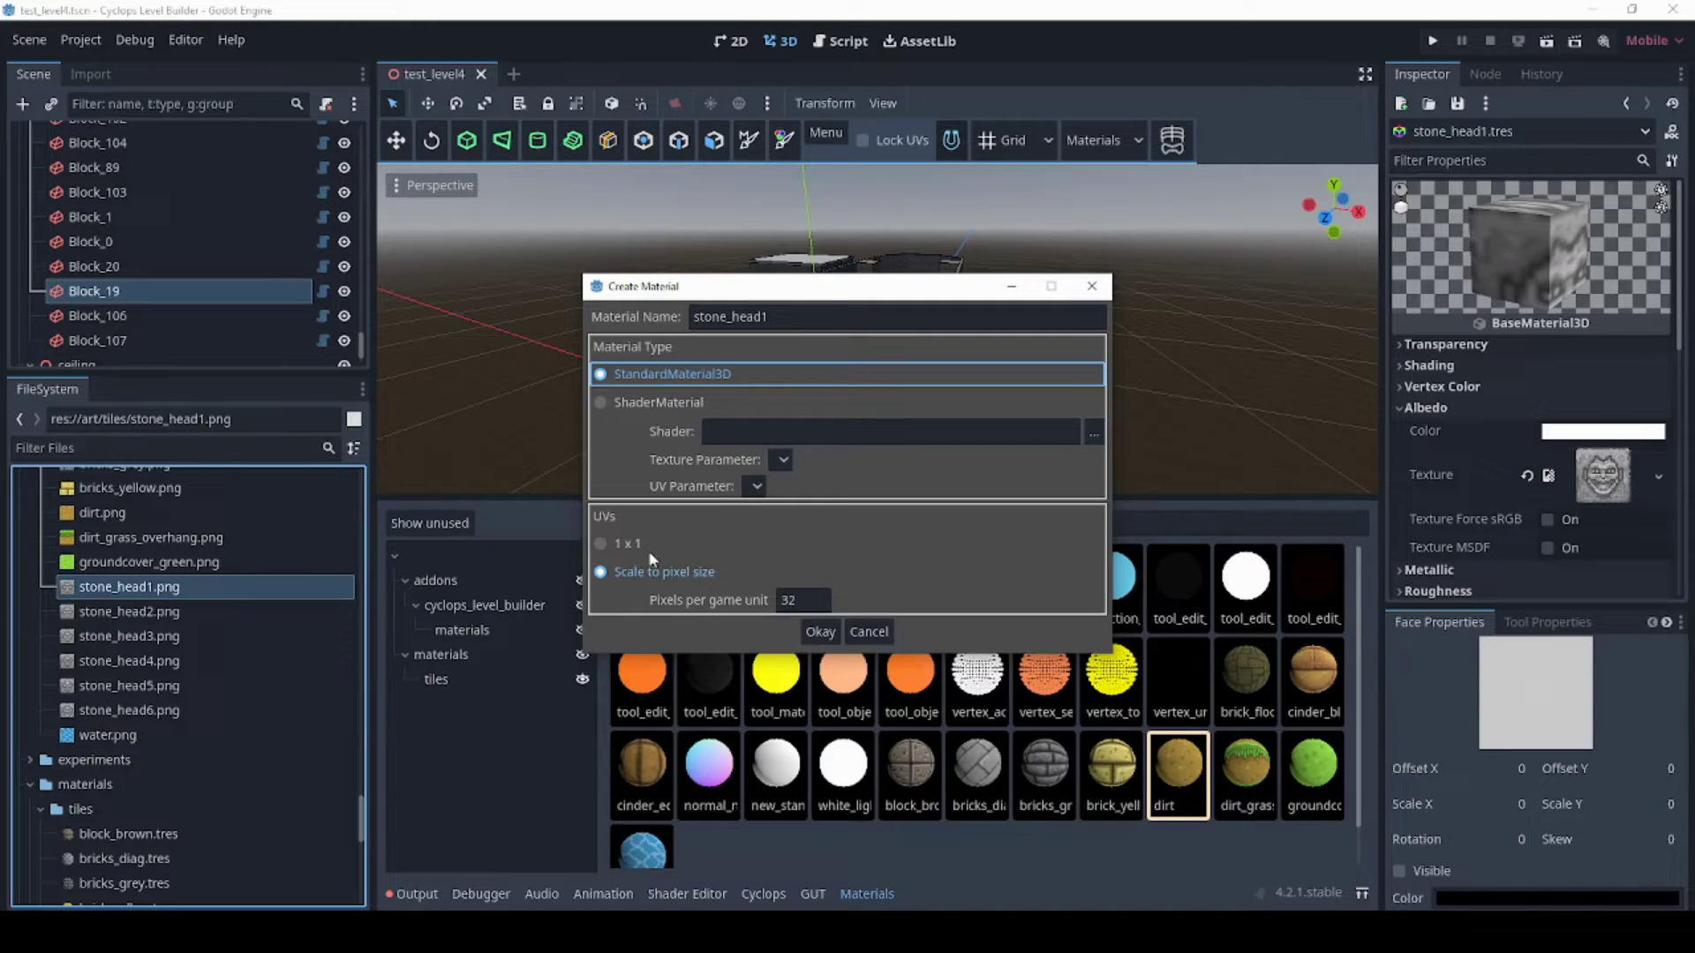
{"action": "left_click", "coordinate": [602, 545]}
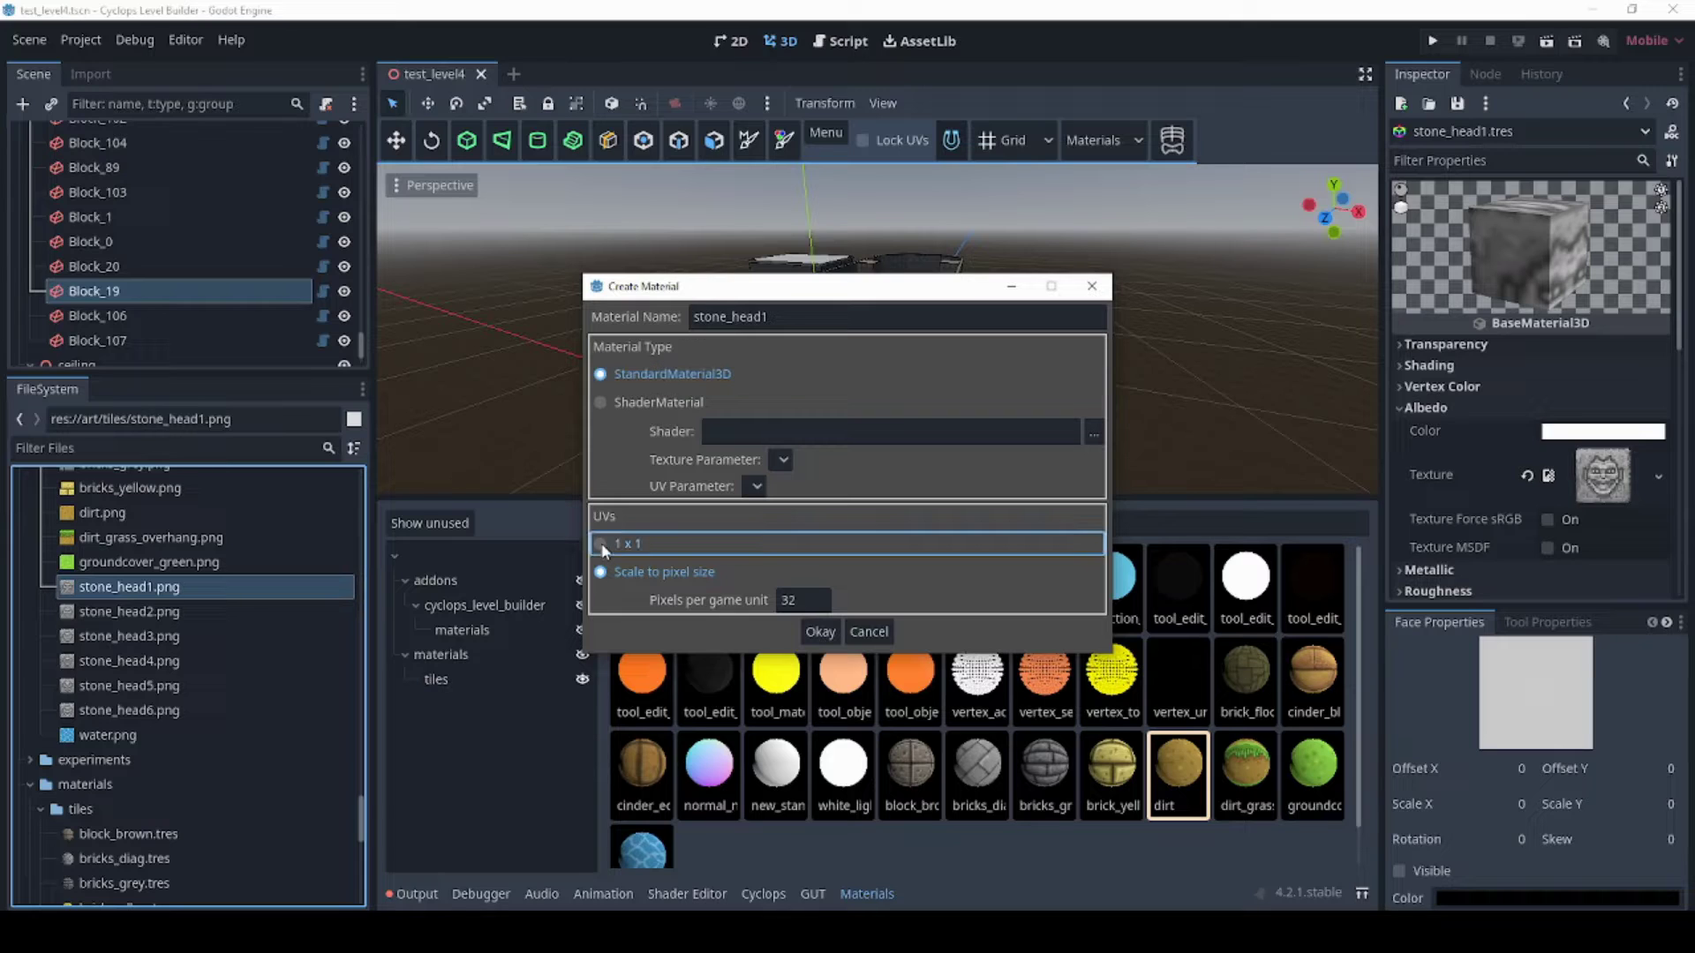
{"action": "left_click", "coordinate": [600, 574]}
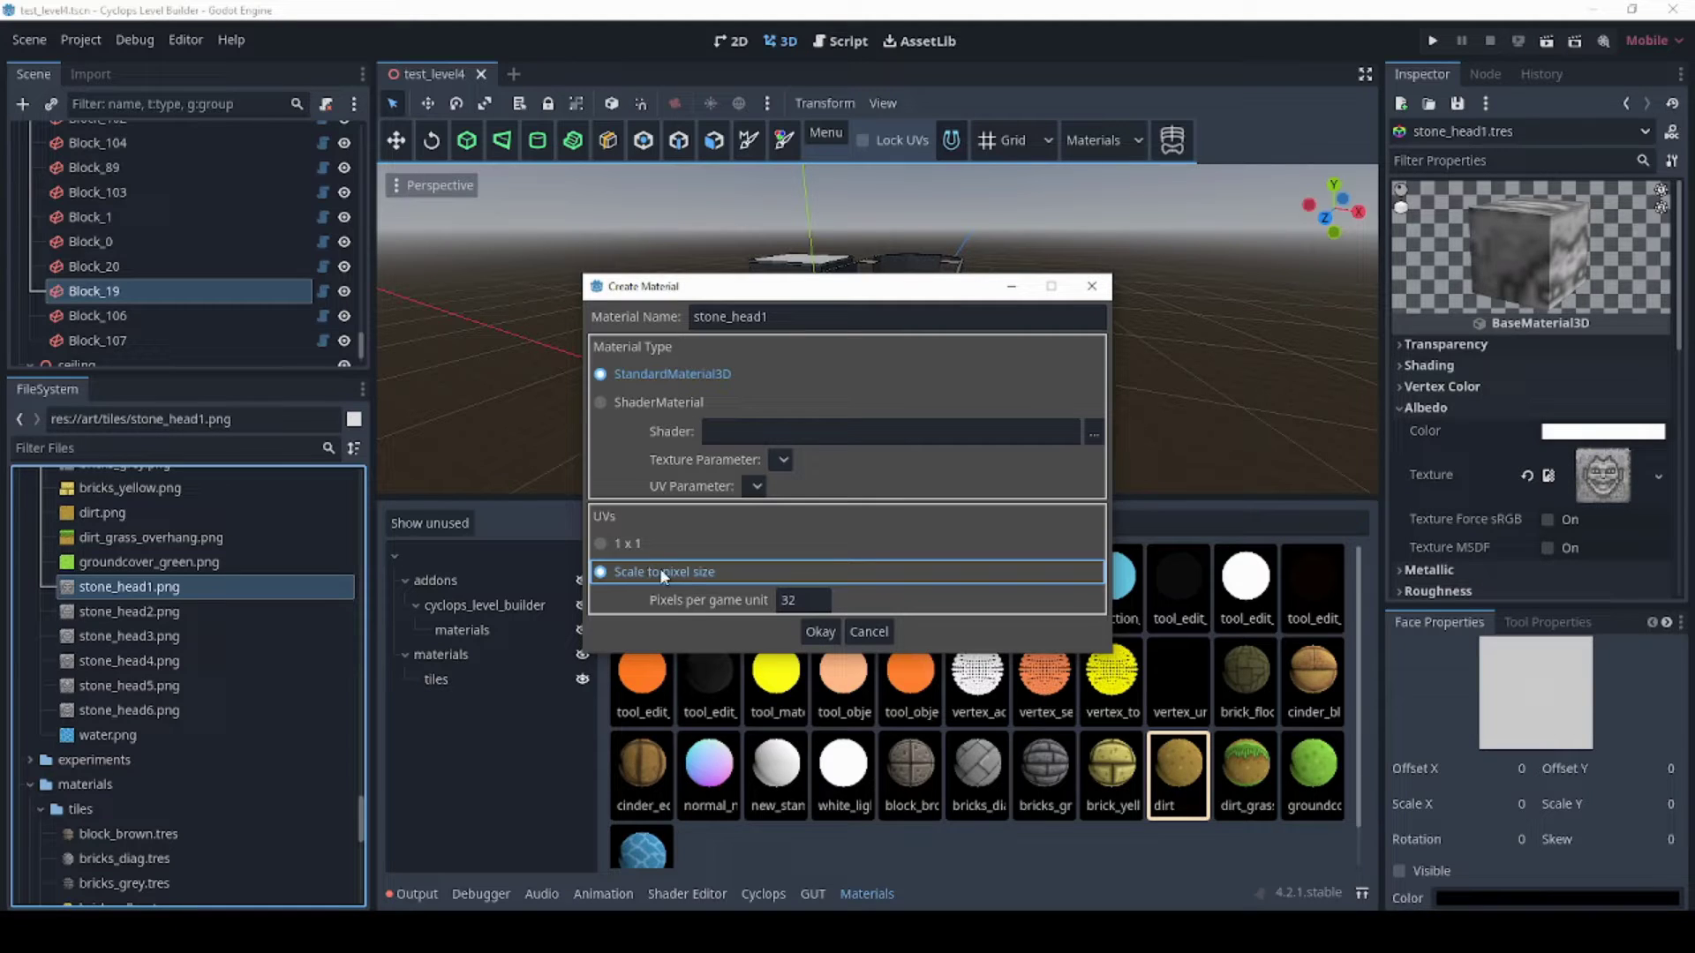
{"action": "left_click", "coordinate": [810, 600]}
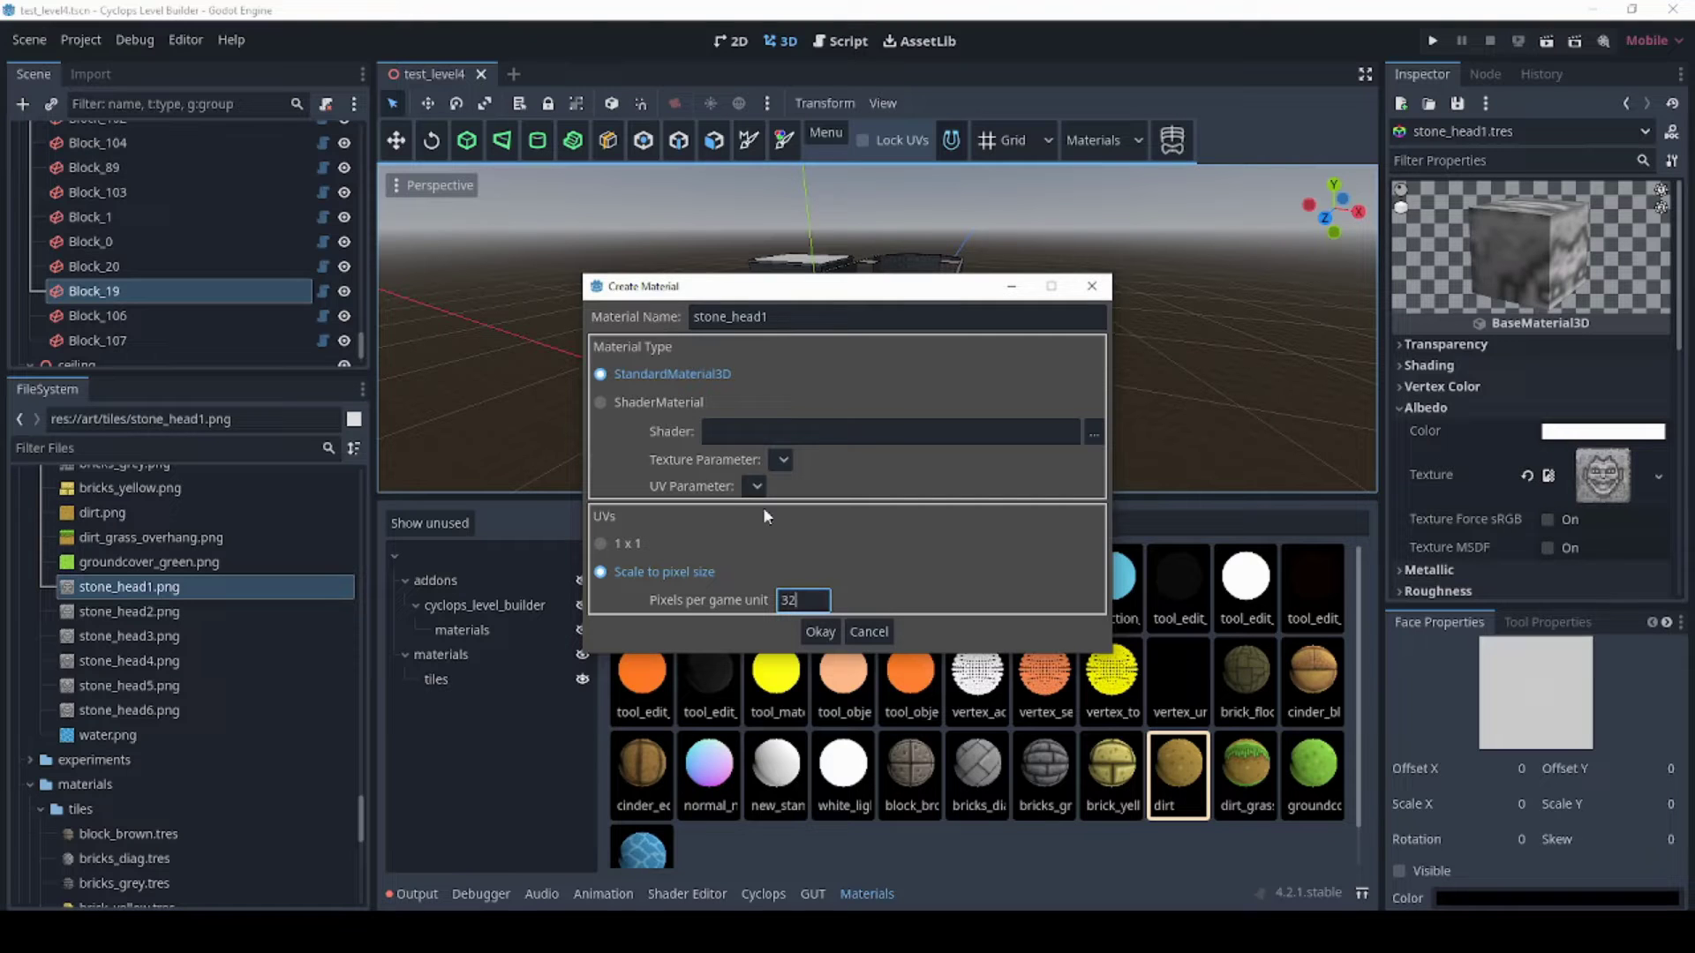
{"action": "left_click", "coordinate": [820, 632]}
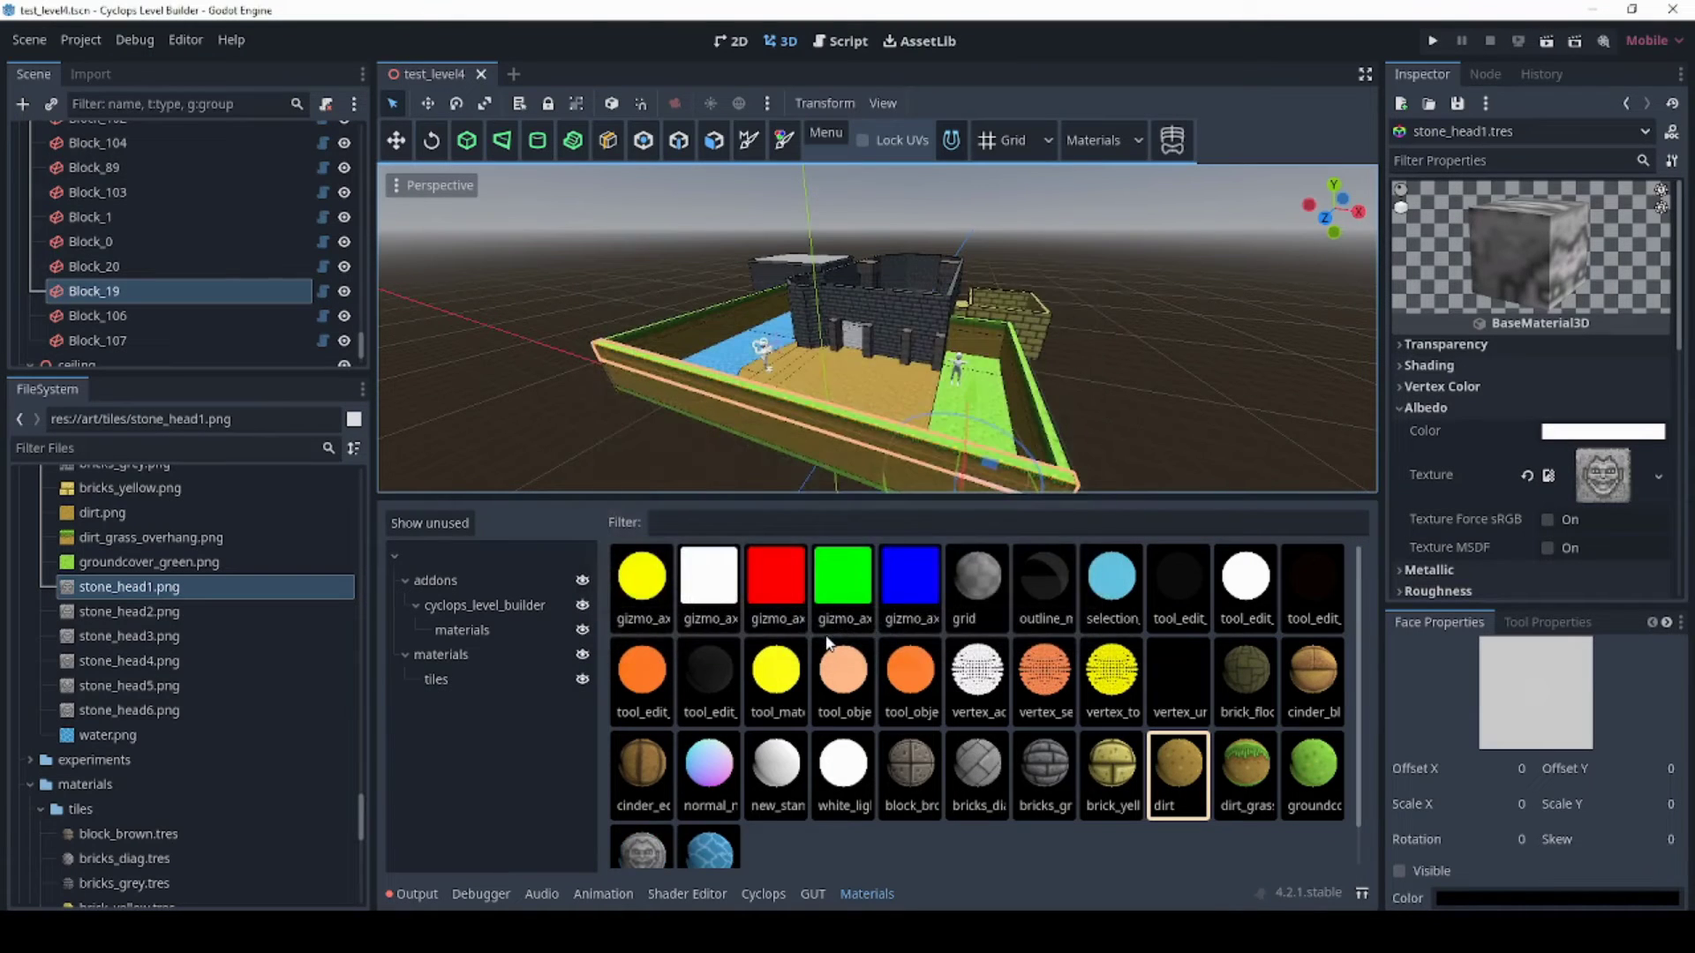
{"action": "scroll", "coordinate": [751, 777], "scroll_direction": "down", "scroll_amount": 1}
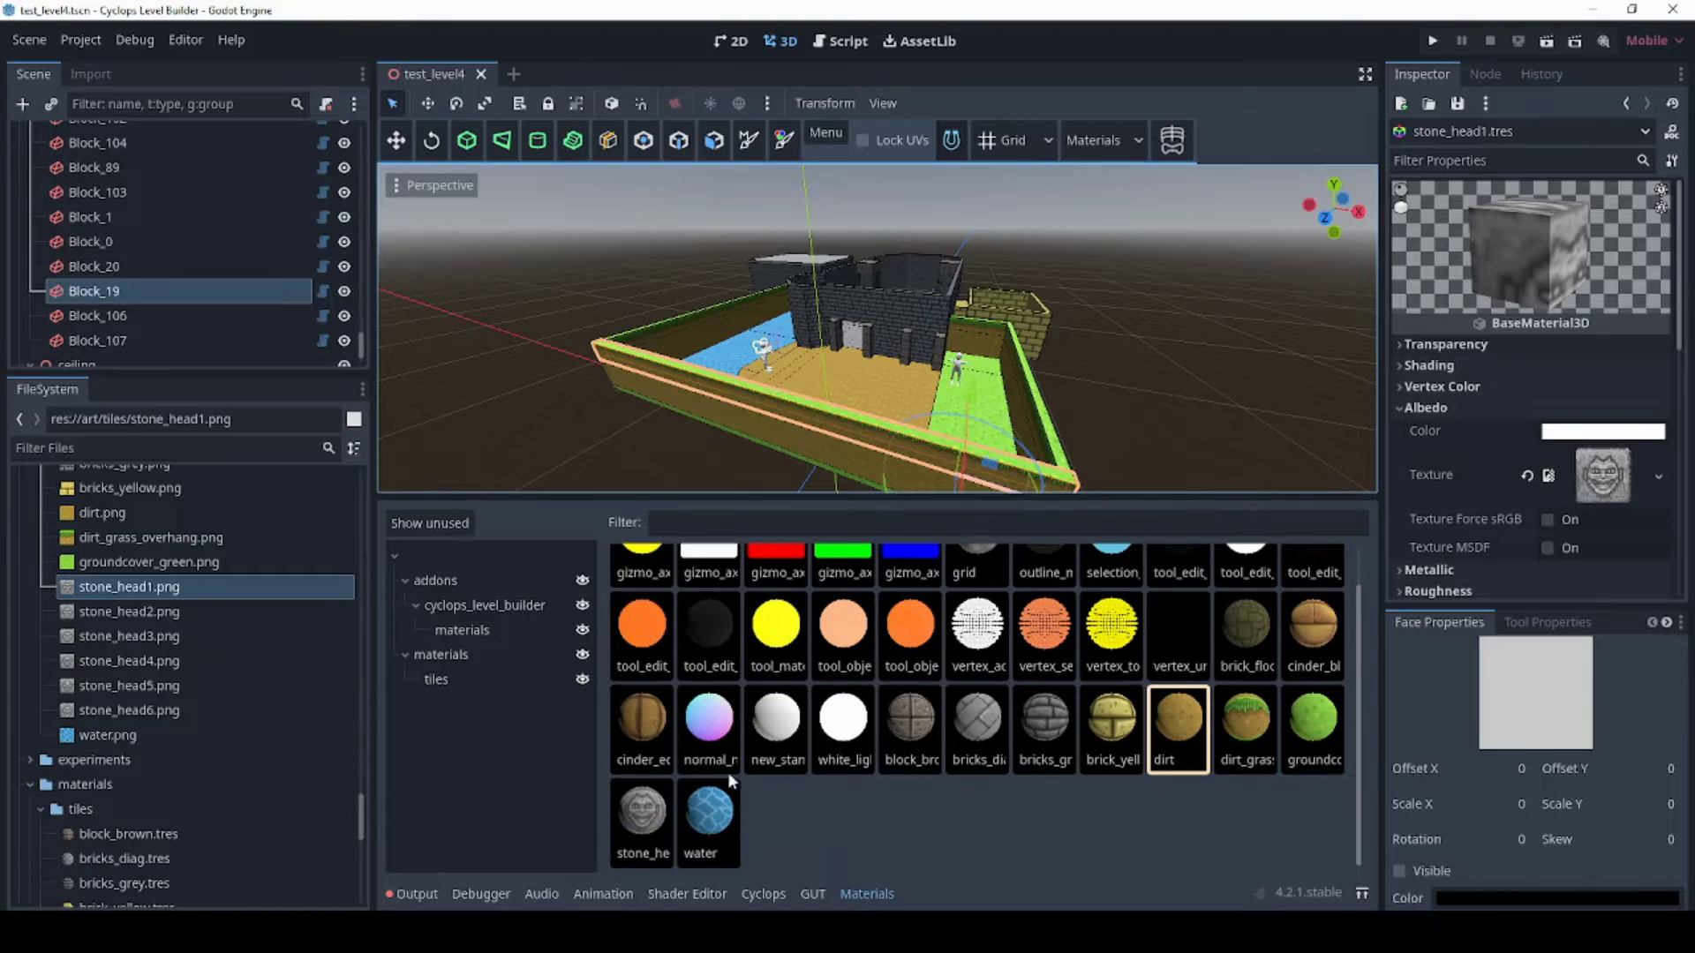
Examine the stone_head1 material in the palette and its stone_head1.tres resource, including the Albedo texture.
{"action": "left_click", "coordinate": [660, 825]}
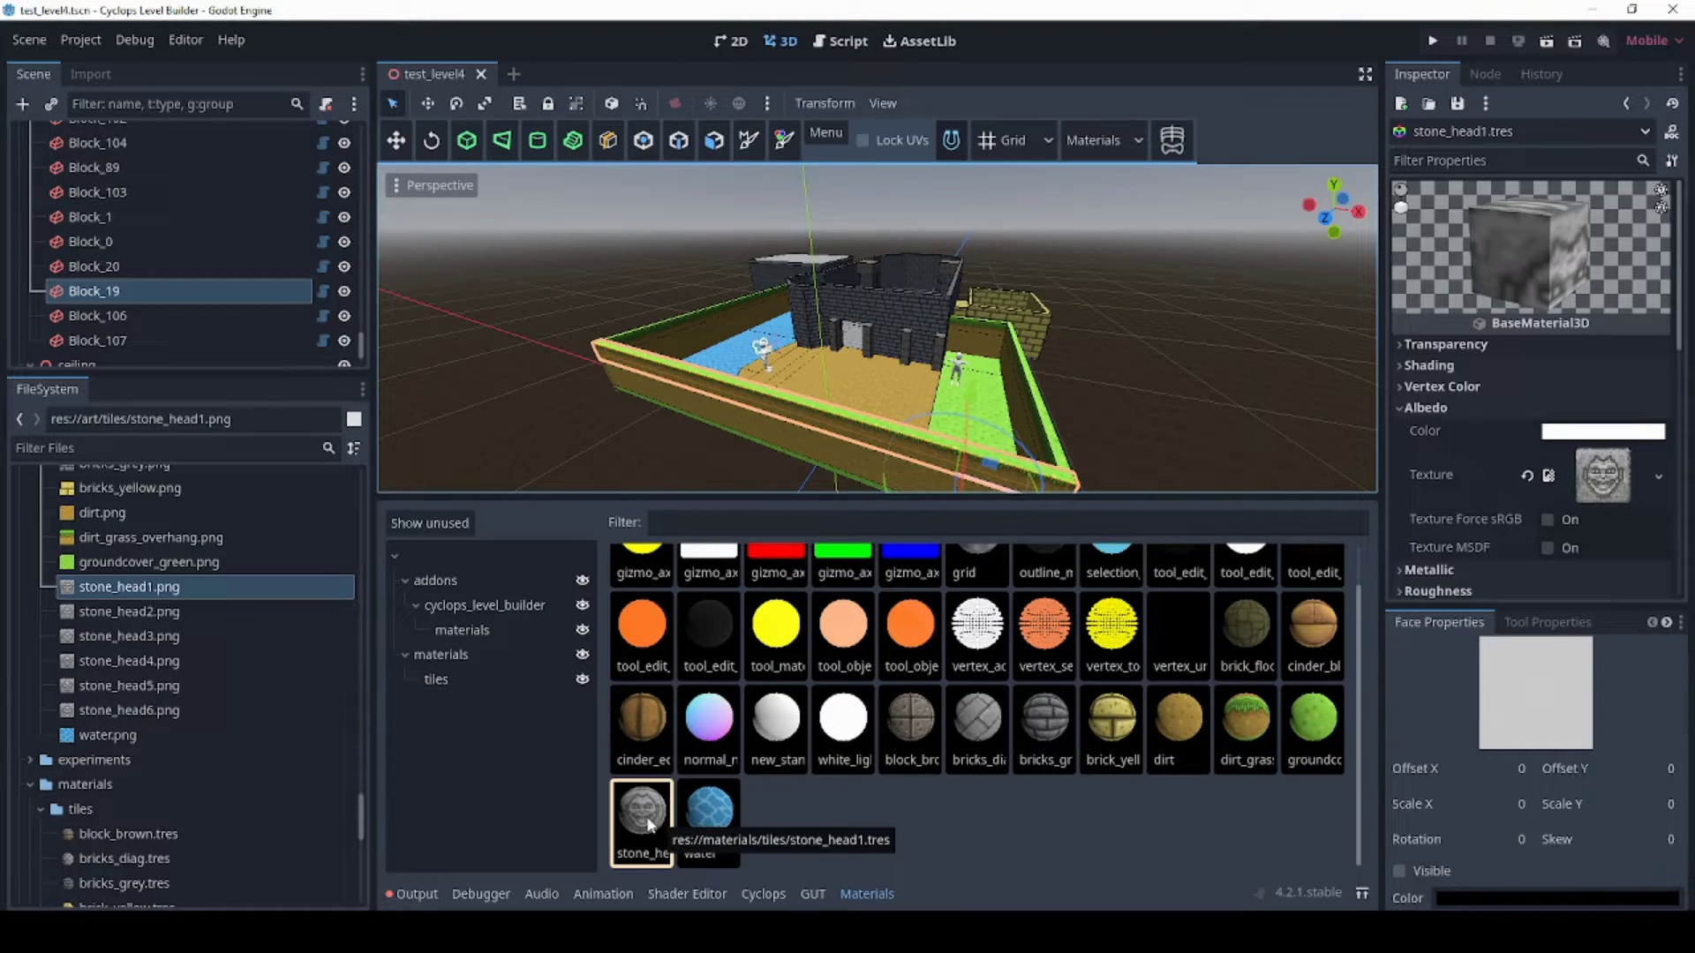
{"action": "scroll", "coordinate": [167, 637], "scroll_direction": "down", "scroll_amount": 1}
{"action": "scroll", "coordinate": [167, 637], "scroll_direction": "down", "scroll_amount": 5}
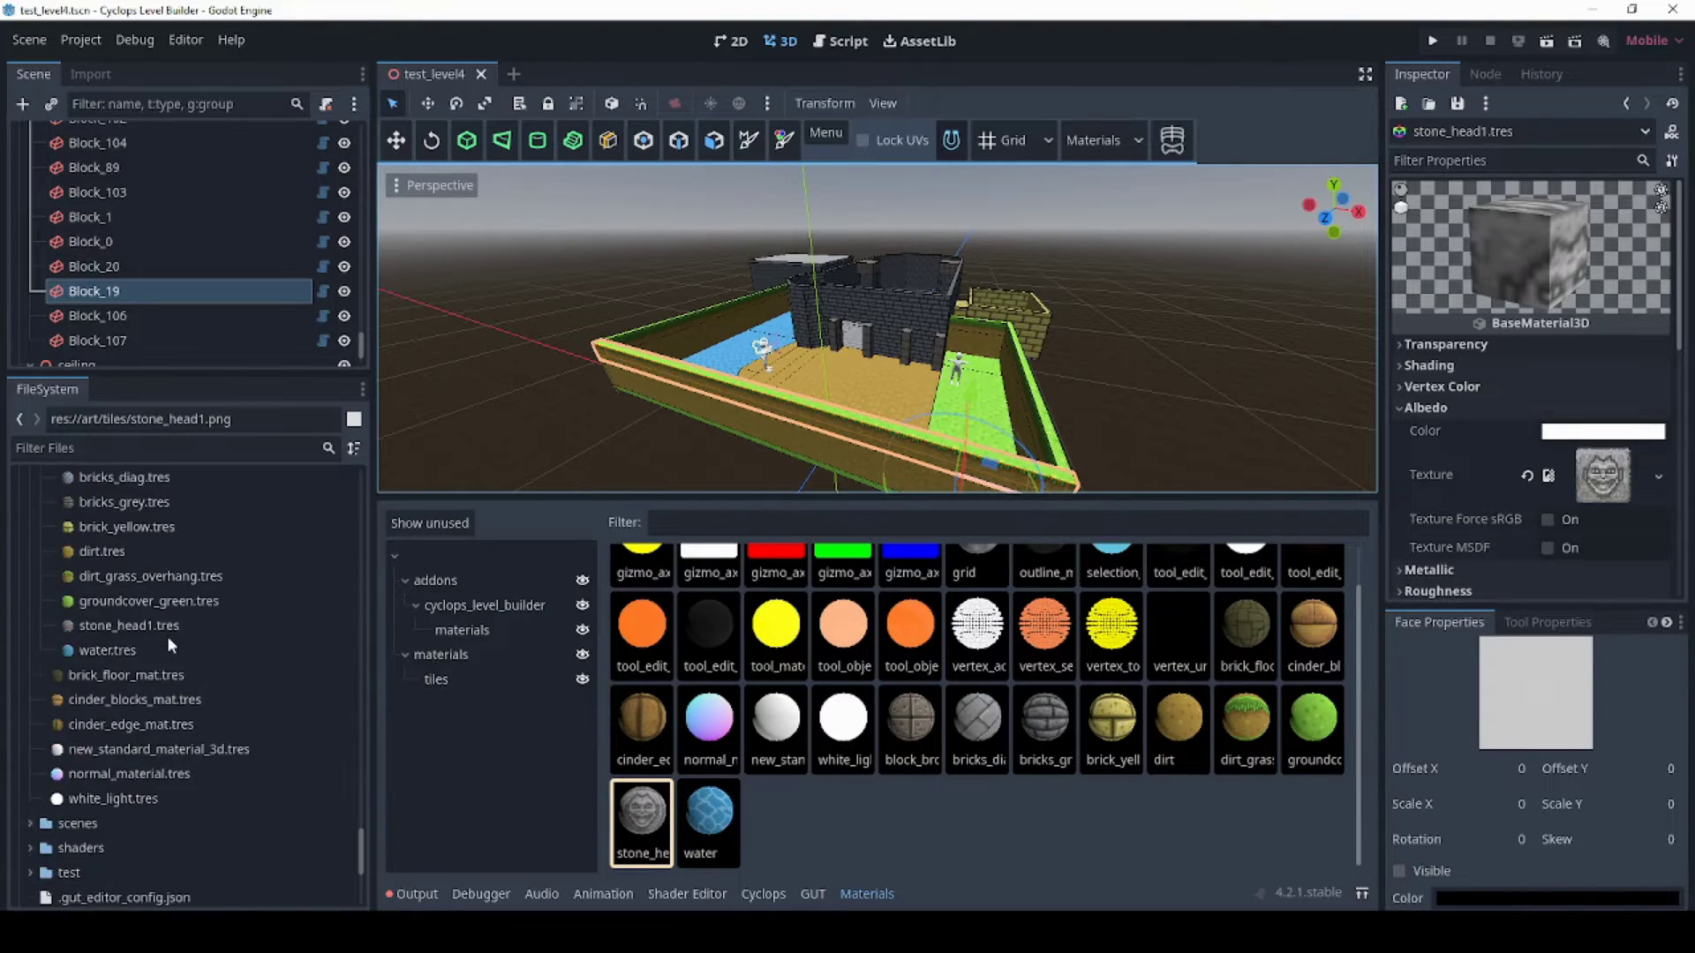
{"action": "left_click", "coordinate": [106, 626]}
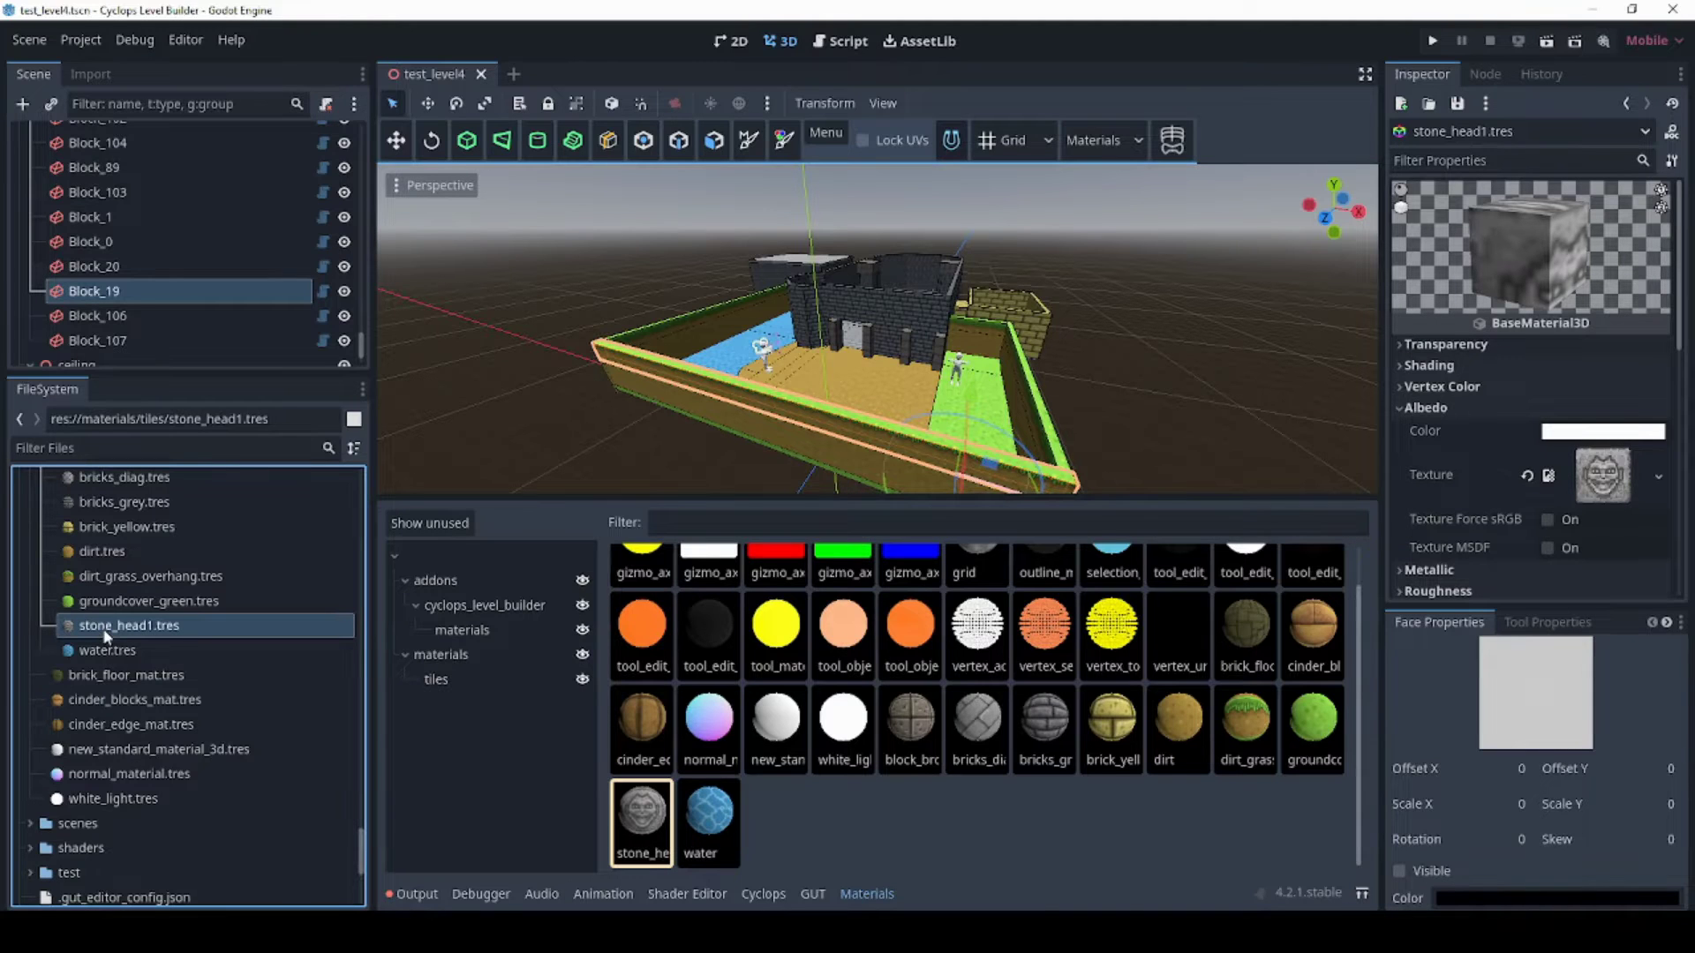
{"action": "scroll", "coordinate": [129, 632], "scroll_direction": "up", "scroll_amount": 3}
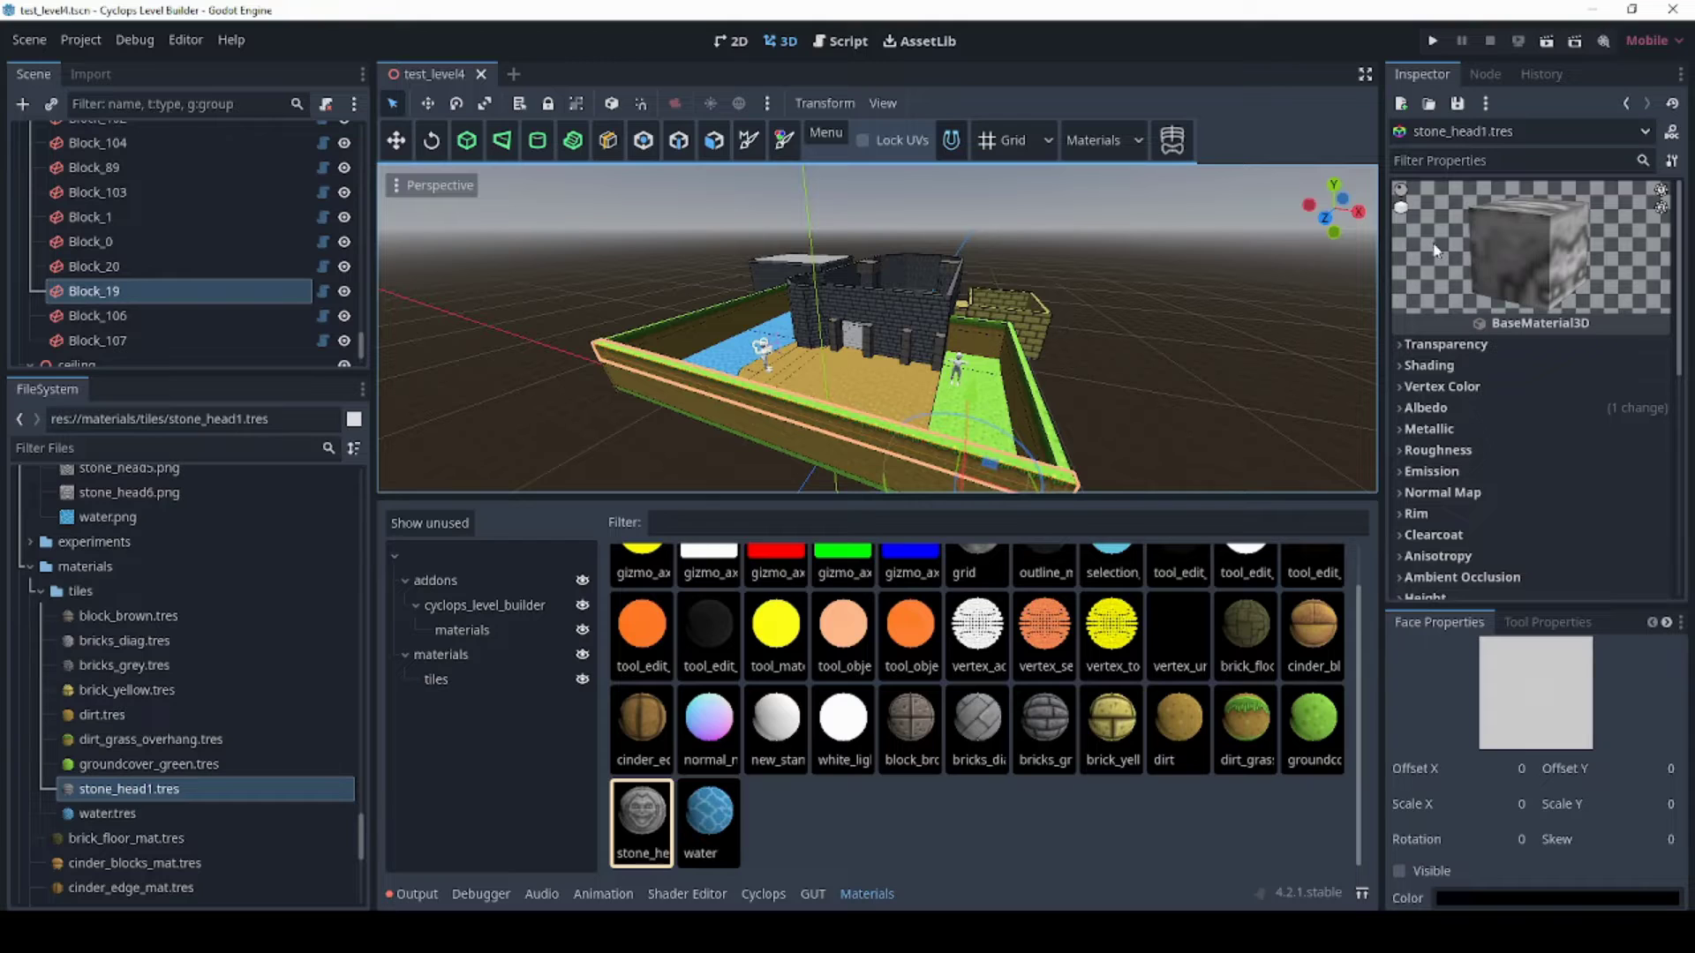
{"action": "scroll", "coordinate": [1485, 256], "scroll_direction": "down", "scroll_amount": 3}
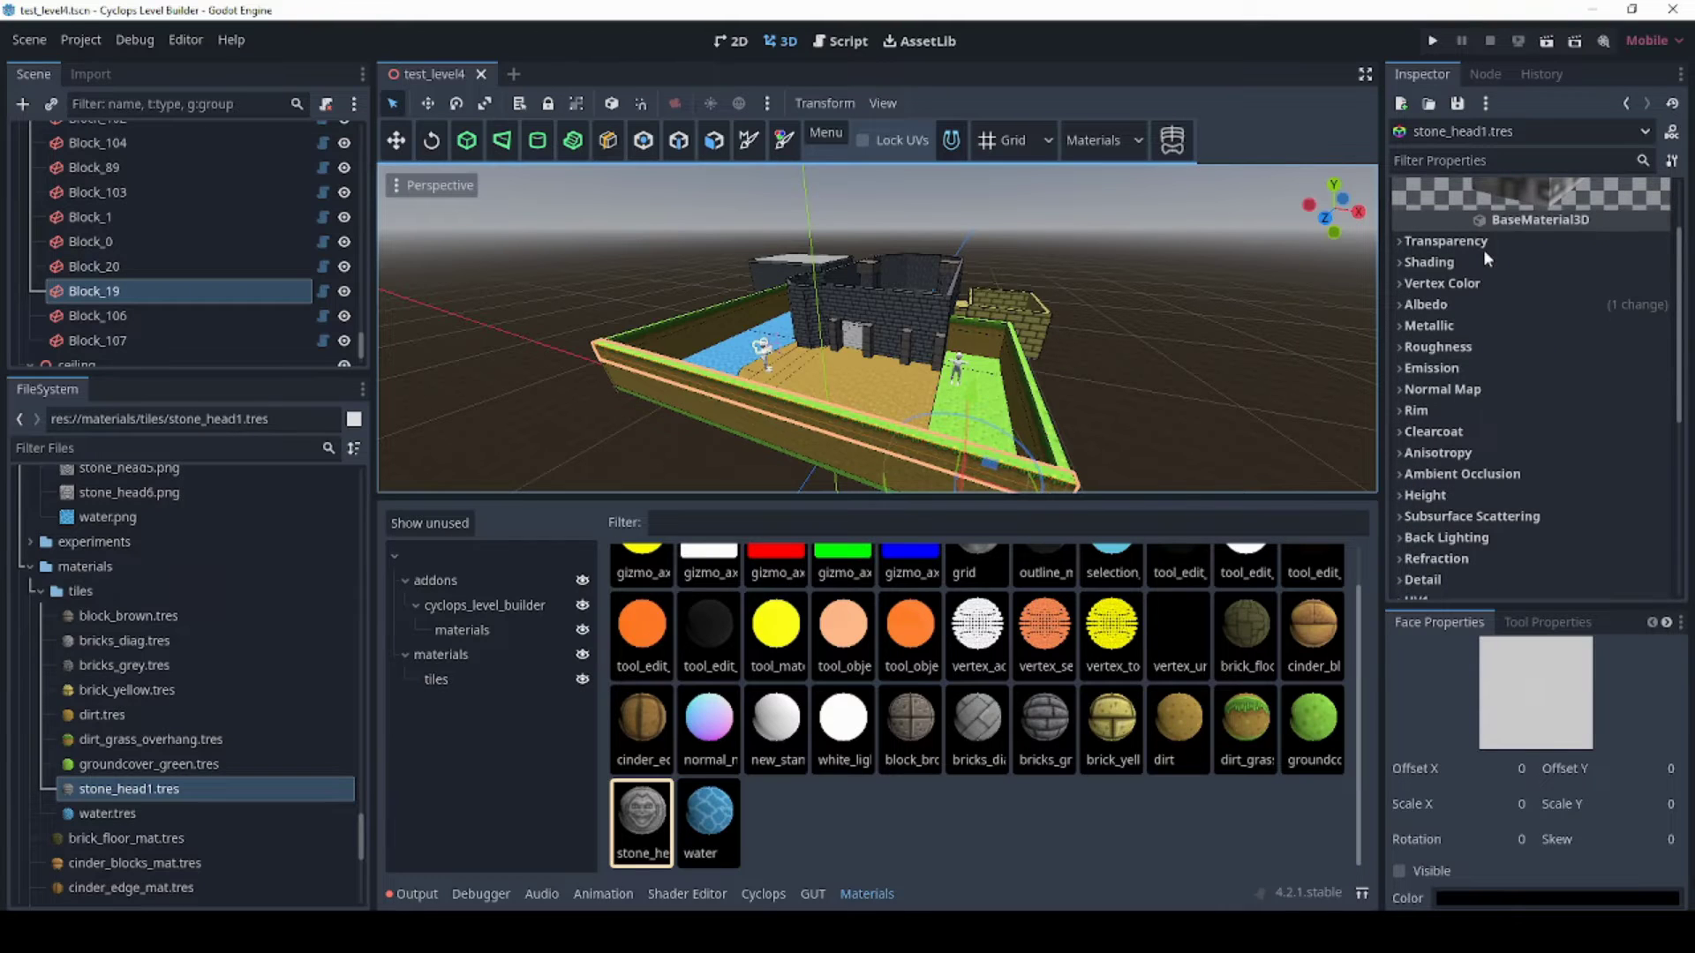
{"action": "left_click", "coordinate": [1443, 307]}
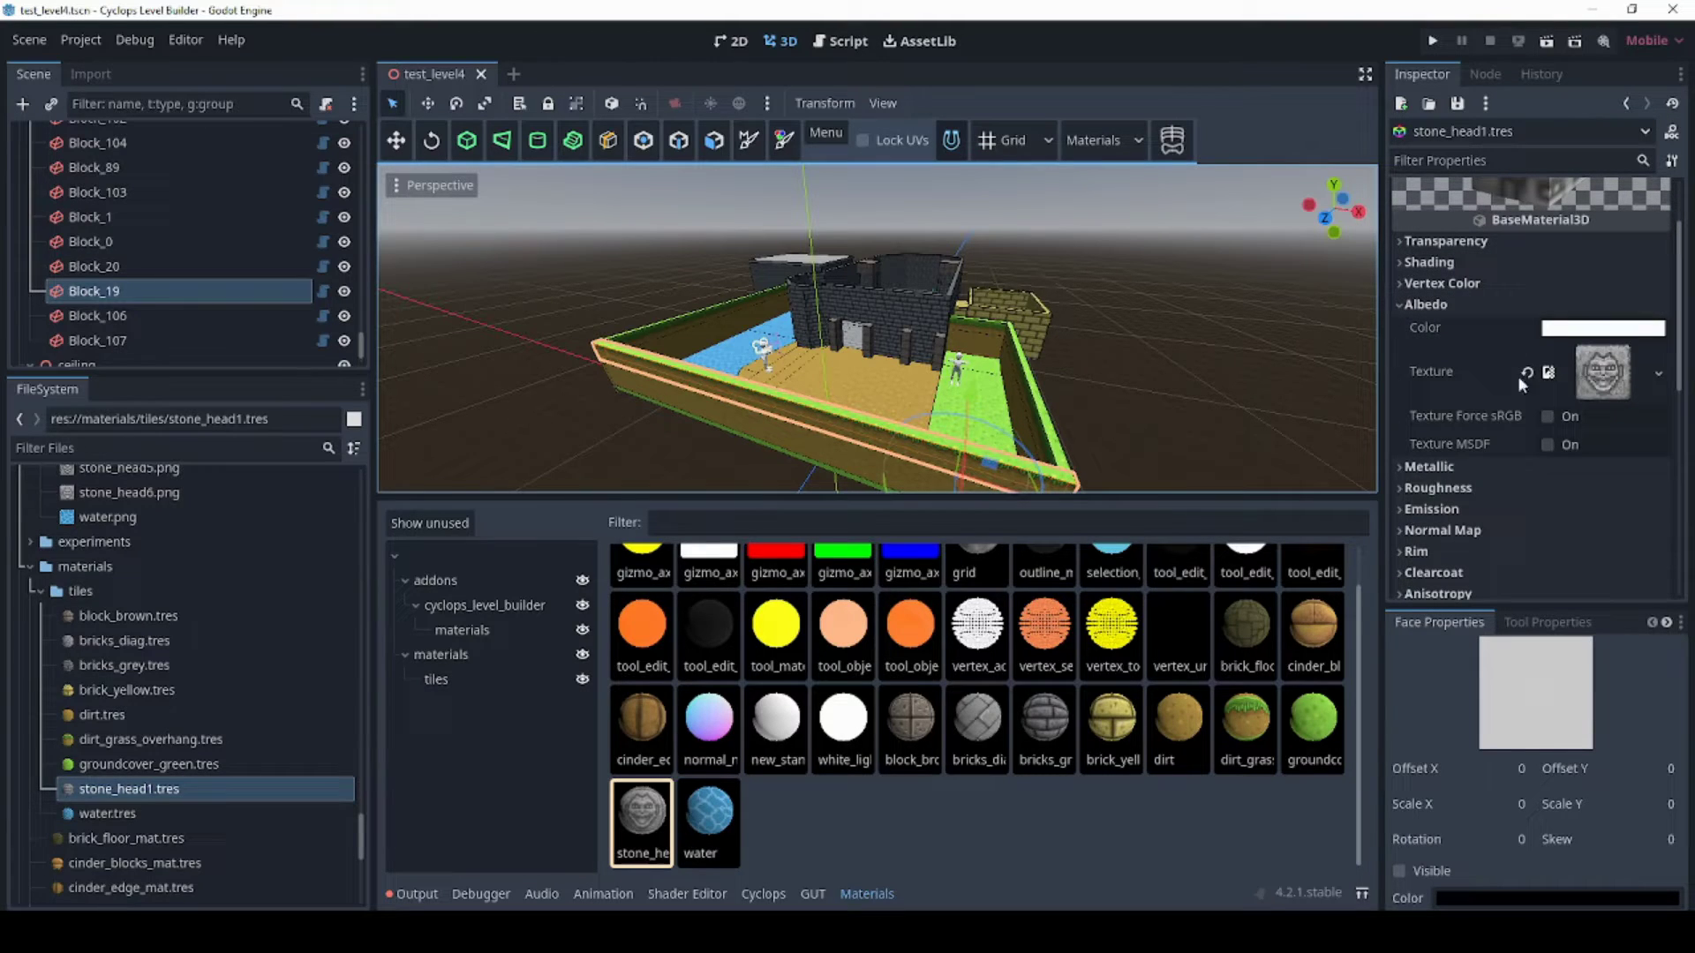
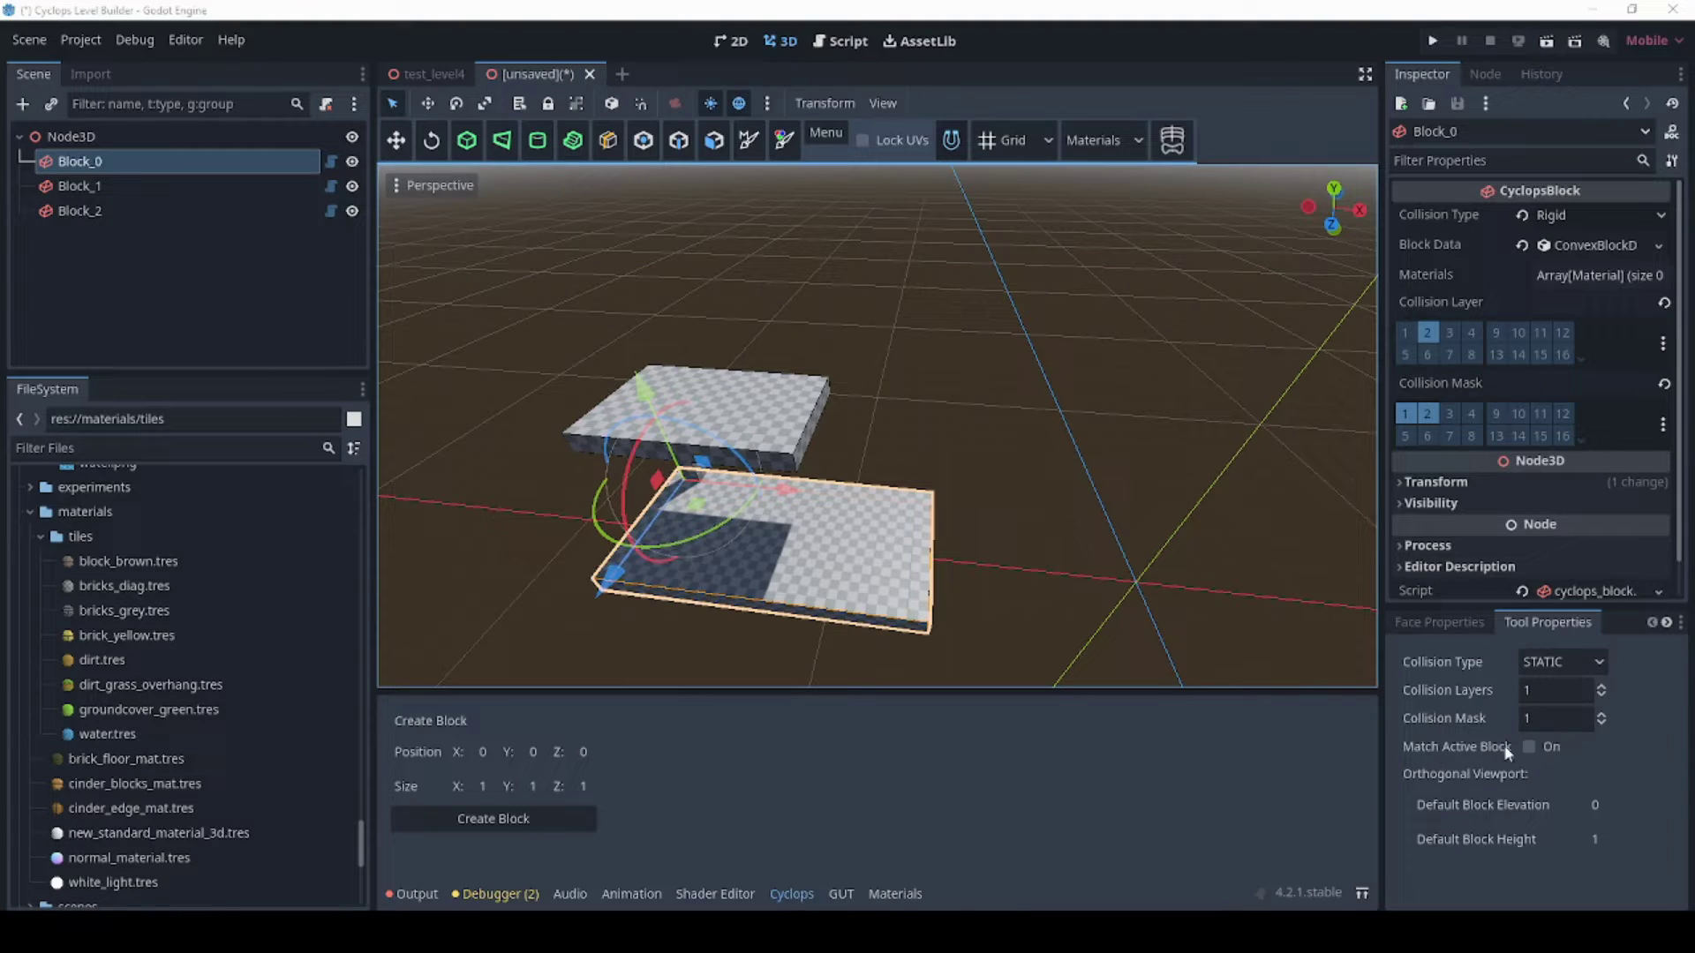
Draw three separate blocks of different sizes on the empty ground beside the existing blocks.
{"action": "middle_click_drag", "start_coordinate": [1104, 547], "coordinate": [618, 353]}
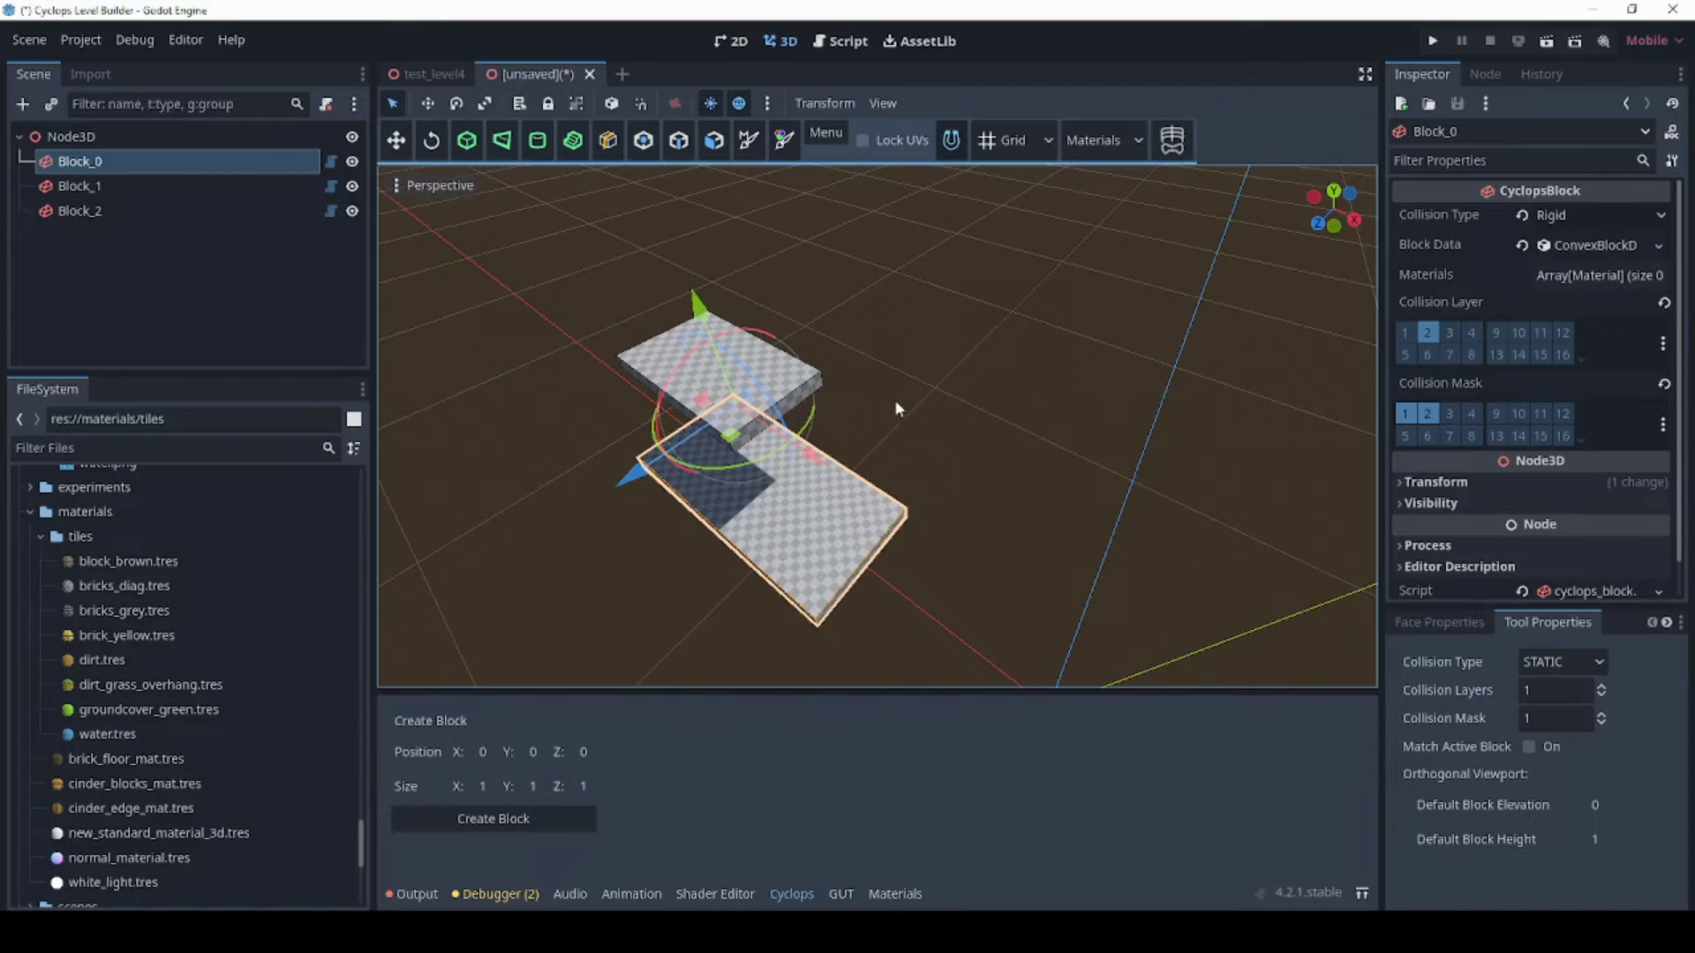
{"action": "left_click_drag", "start_coordinate": [972, 465], "coordinate": [972, 505]}
{"action": "left_click", "coordinate": [972, 494]}
{"action": "middle_click_drag", "start_coordinate": [972, 494], "coordinate": [1128, 458]}
{"action": "left_click_drag", "start_coordinate": [1082, 490], "coordinate": [1050, 510]}
{"action": "left_click", "coordinate": [1049, 496]}
{"action": "middle_click_drag", "start_coordinate": [1090, 477], "coordinate": [1024, 455]}
{"action": "left_click_drag", "start_coordinate": [1068, 479], "coordinate": [1018, 451]}
{"action": "left_click", "coordinate": [1011, 446]}
{"action": "middle_click_drag", "start_coordinate": [1011, 446], "coordinate": [941, 416]}
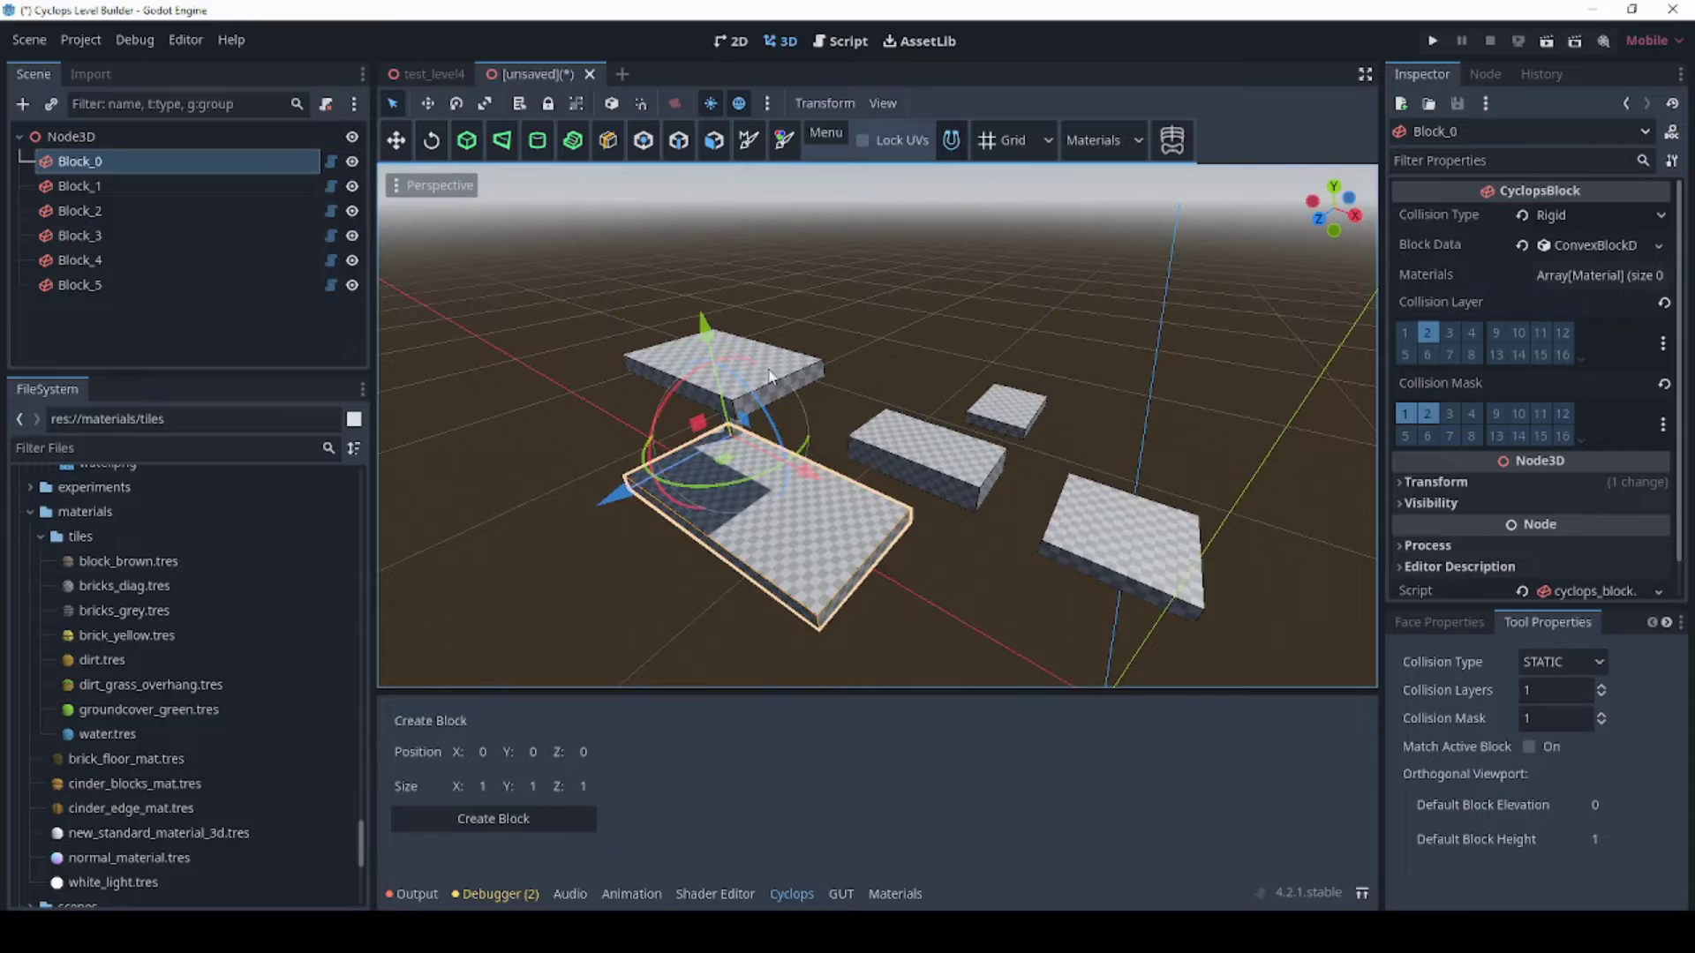
Make the raised block Block_2 active, enable Match Active Block and draw a new block beside it.
{"action": "left_click", "coordinate": [98, 214]}
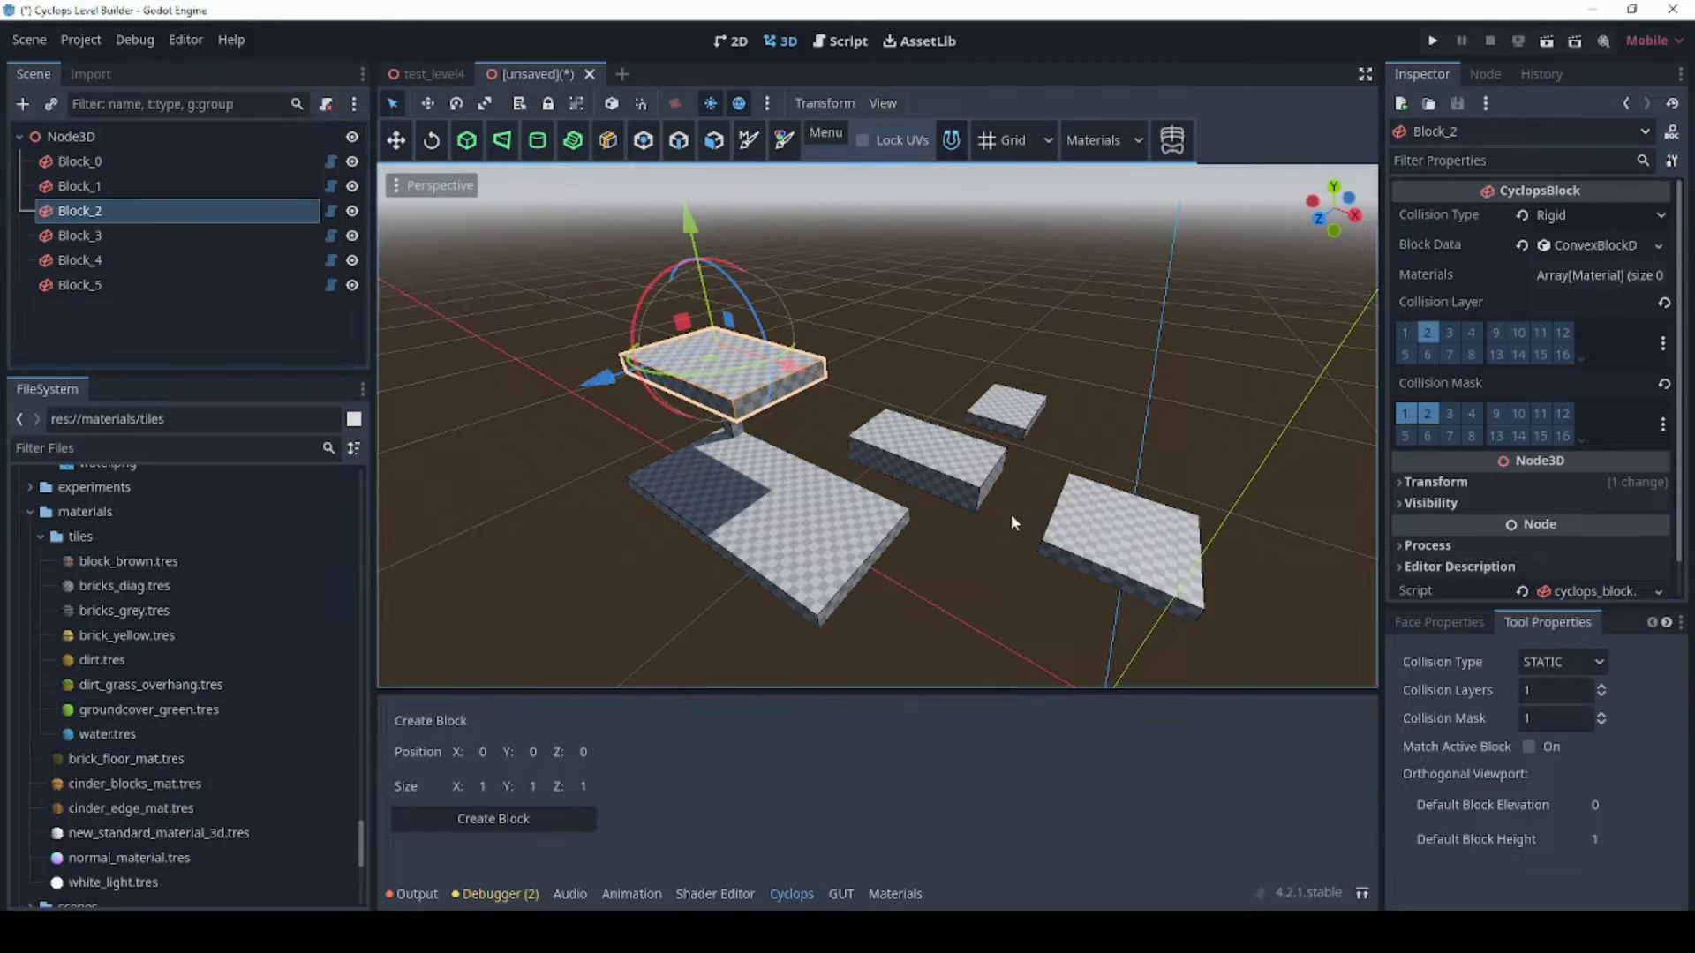
{"action": "left_click", "coordinate": [1529, 746]}
{"action": "middle_click_drag", "start_coordinate": [880, 358], "coordinate": [837, 292]}
{"action": "left_click_drag", "start_coordinate": [877, 347], "coordinate": [888, 406]}
{"action": "left_click", "coordinate": [888, 393]}
Draw two more blocks around Block_2 with Match Active Block still enabled.
{"action": "middle_click_drag", "start_coordinate": [891, 397], "coordinate": [1206, 404]}
{"action": "left_click_drag", "start_coordinate": [1202, 405], "coordinate": [1079, 481]}
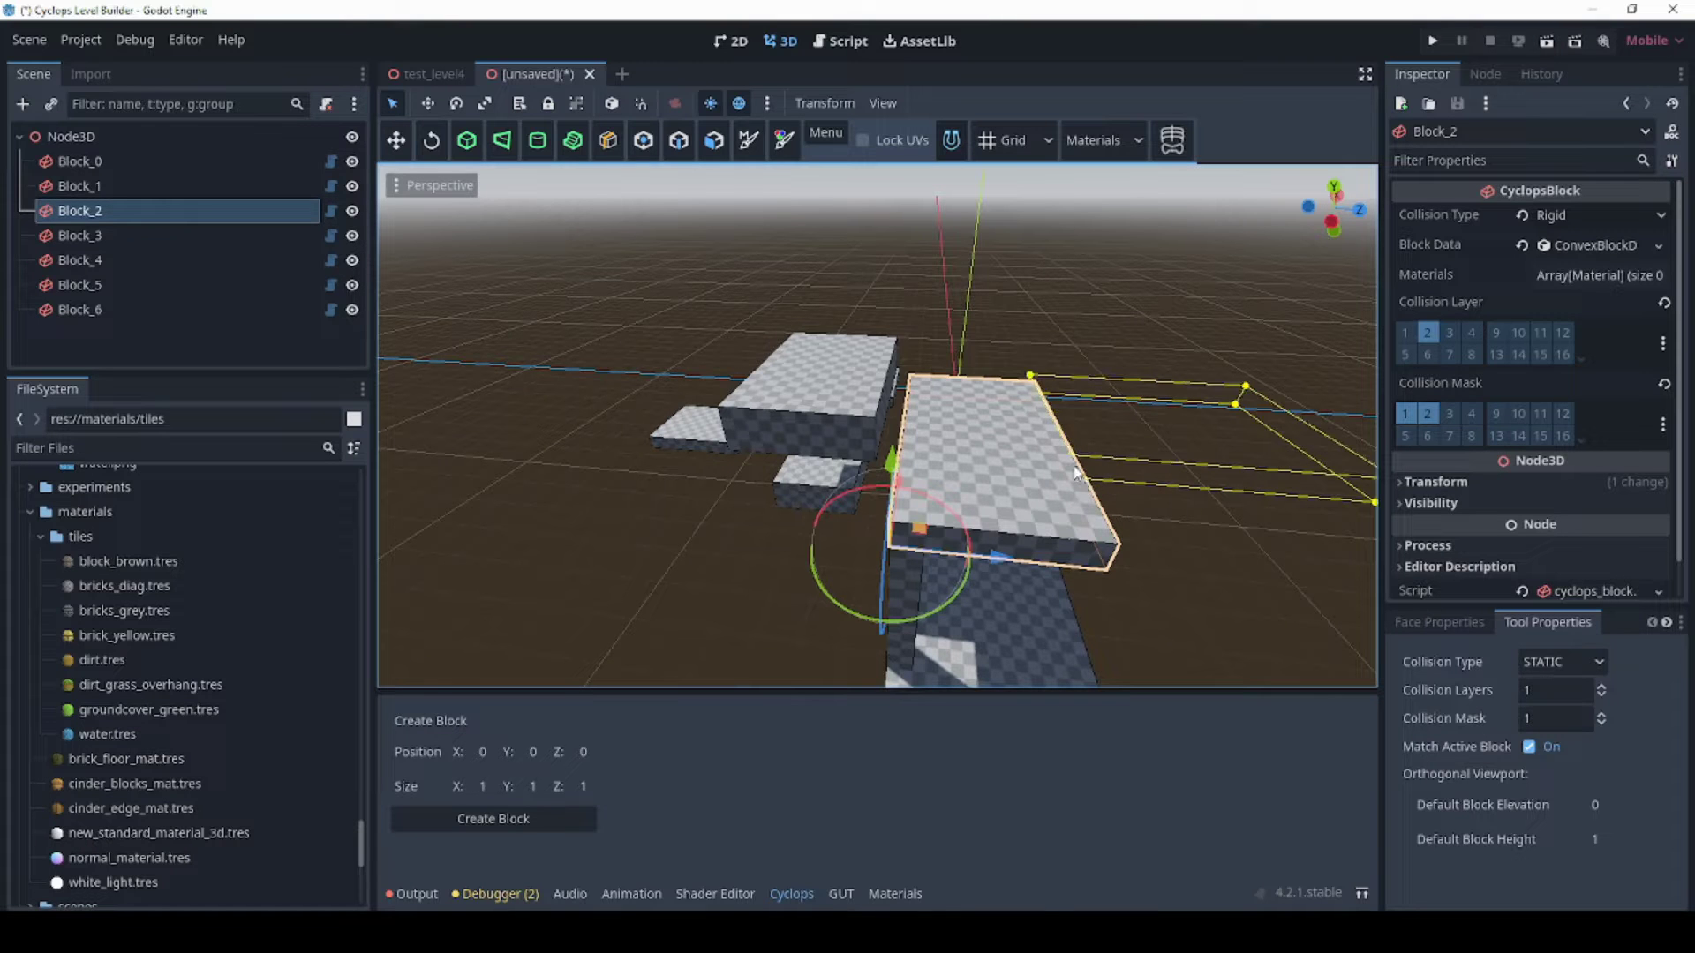
{"action": "left_click", "coordinate": [1078, 468]}
{"action": "middle_click_drag", "start_coordinate": [1078, 468], "coordinate": [1005, 423]}
{"action": "scroll", "coordinate": [1005, 424], "scroll_direction": "down", "scroll_amount": 6}
{"action": "middle_click_drag", "start_coordinate": [883, 495], "coordinate": [694, 534]}
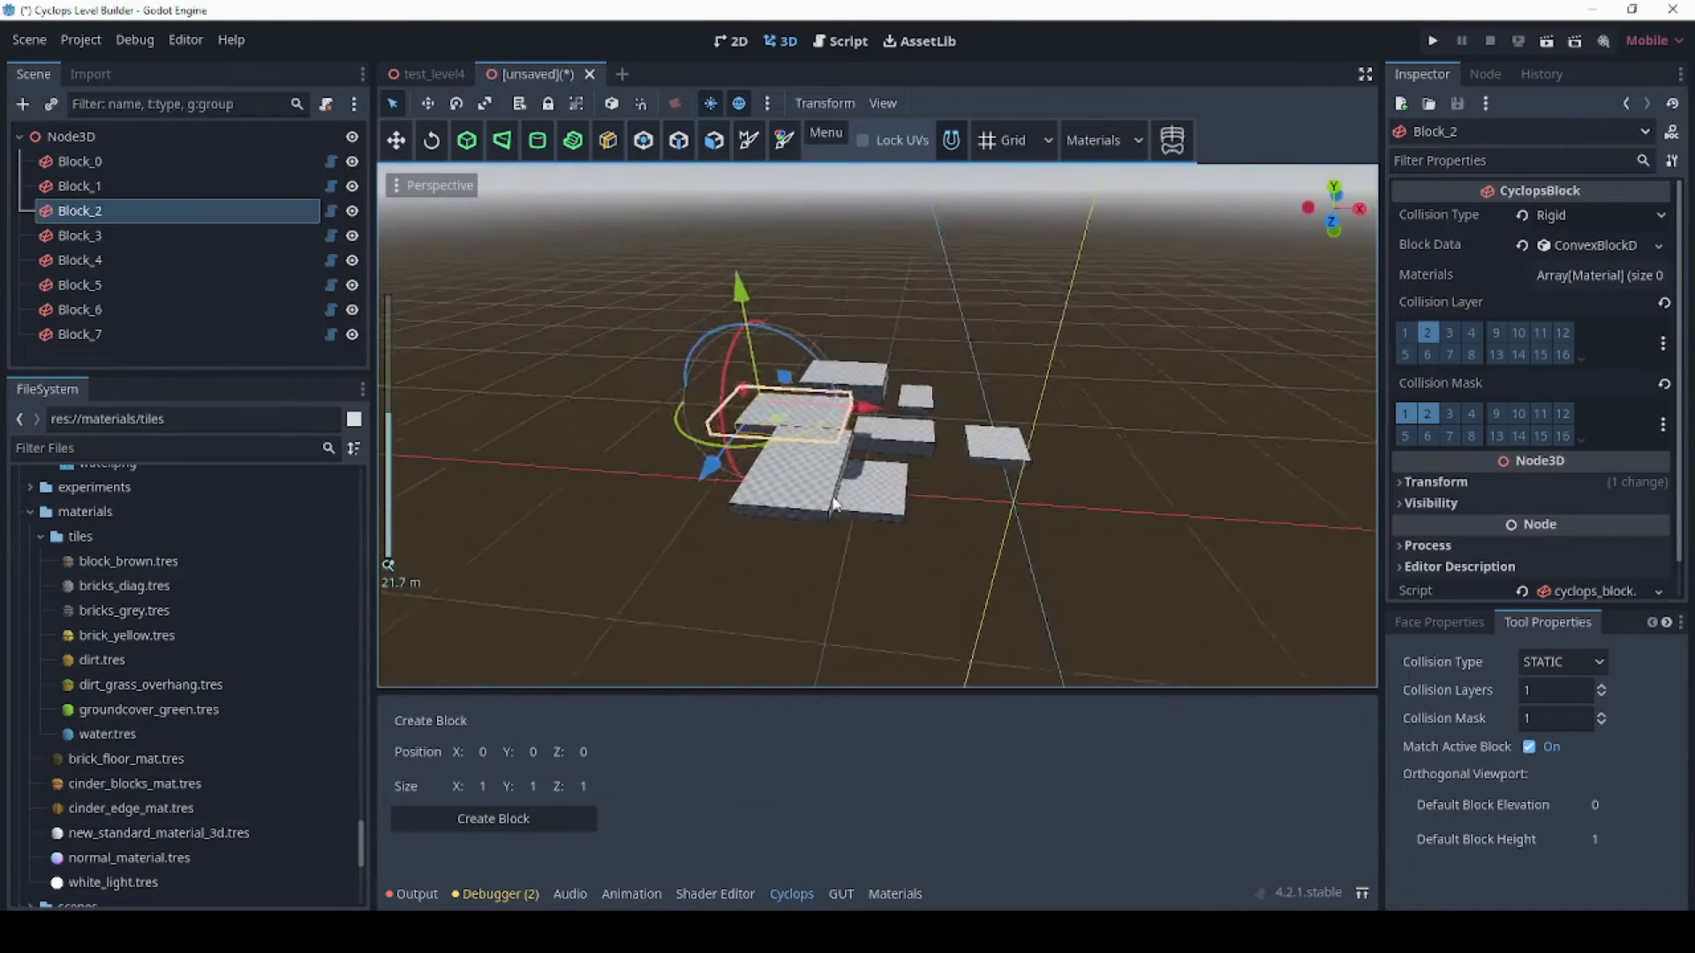
{"action": "scroll", "coordinate": [694, 534], "scroll_direction": "up", "scroll_amount": 4}
{"action": "left_click_drag", "start_coordinate": [693, 558], "coordinate": [703, 482]}
{"action": "mouse_move", "coordinate": [702, 482]}
{"action": "middle_mouse_down"}
{"action": "mouse_move", "coordinate": [786, 453]}
{"action": "mouse_move", "coordinate": [888, 482]}
{"action": "middle_mouse_up"}
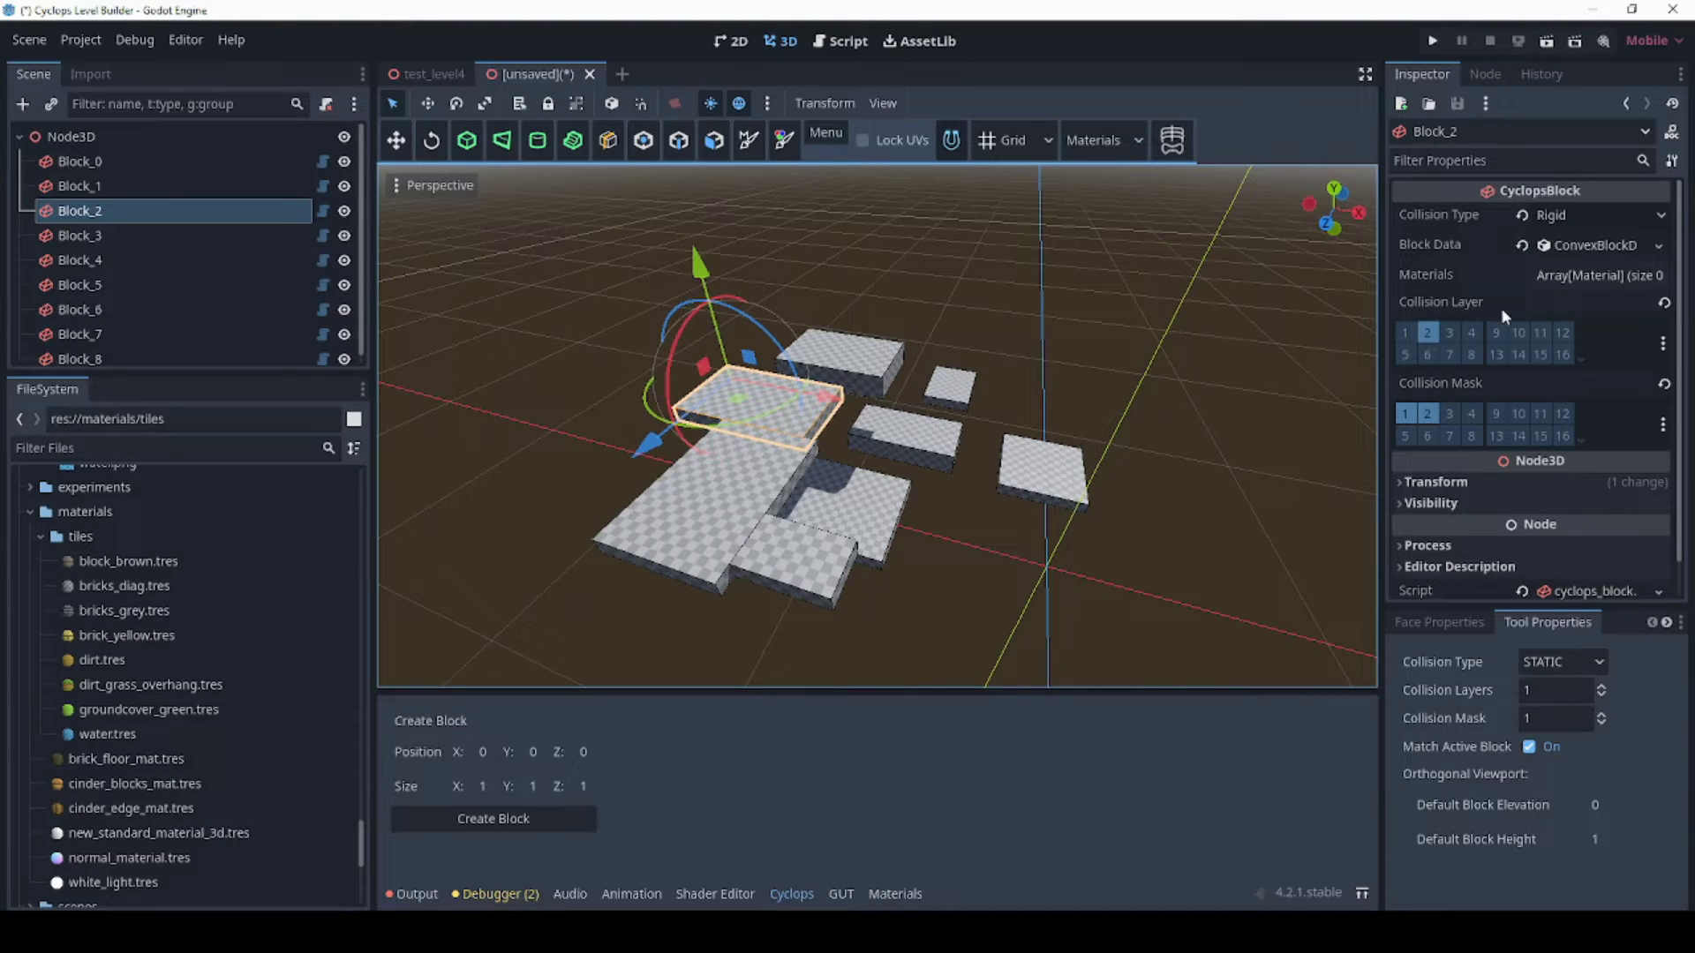
Set the block tool's collision type to RIGID, collision layers to 2 and collision mask to 3.
{"action": "middle_click_drag", "start_coordinate": [1099, 485], "coordinate": [971, 530]}
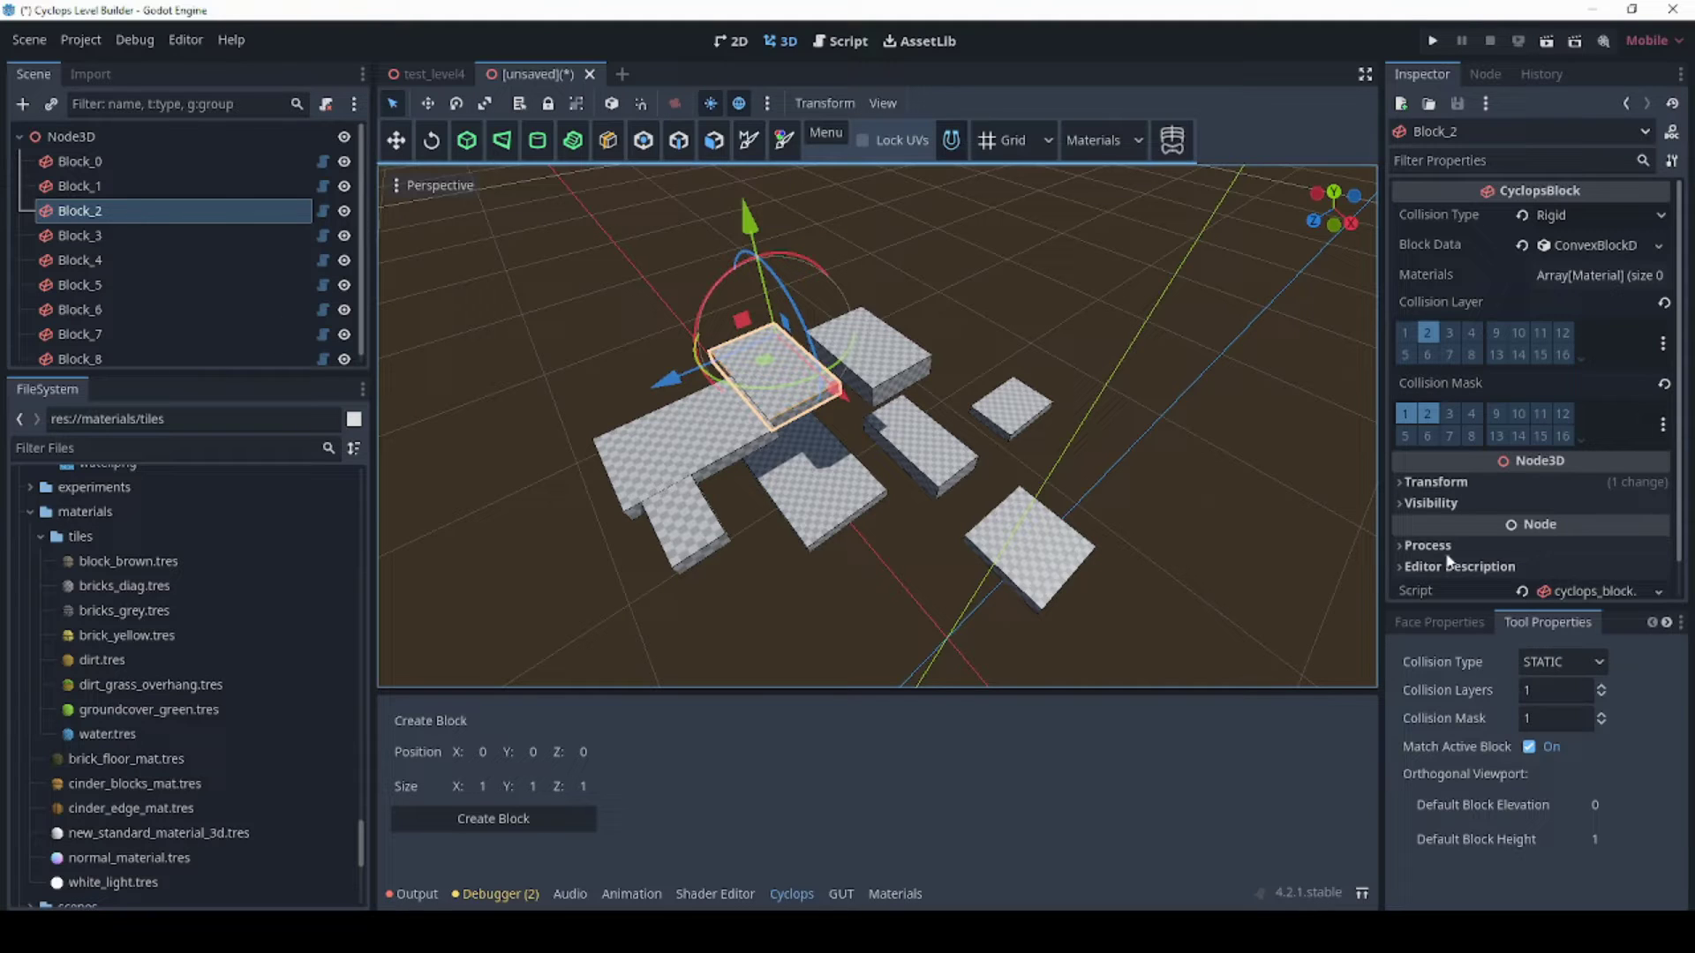
{"action": "left_click", "coordinate": [1549, 664]}
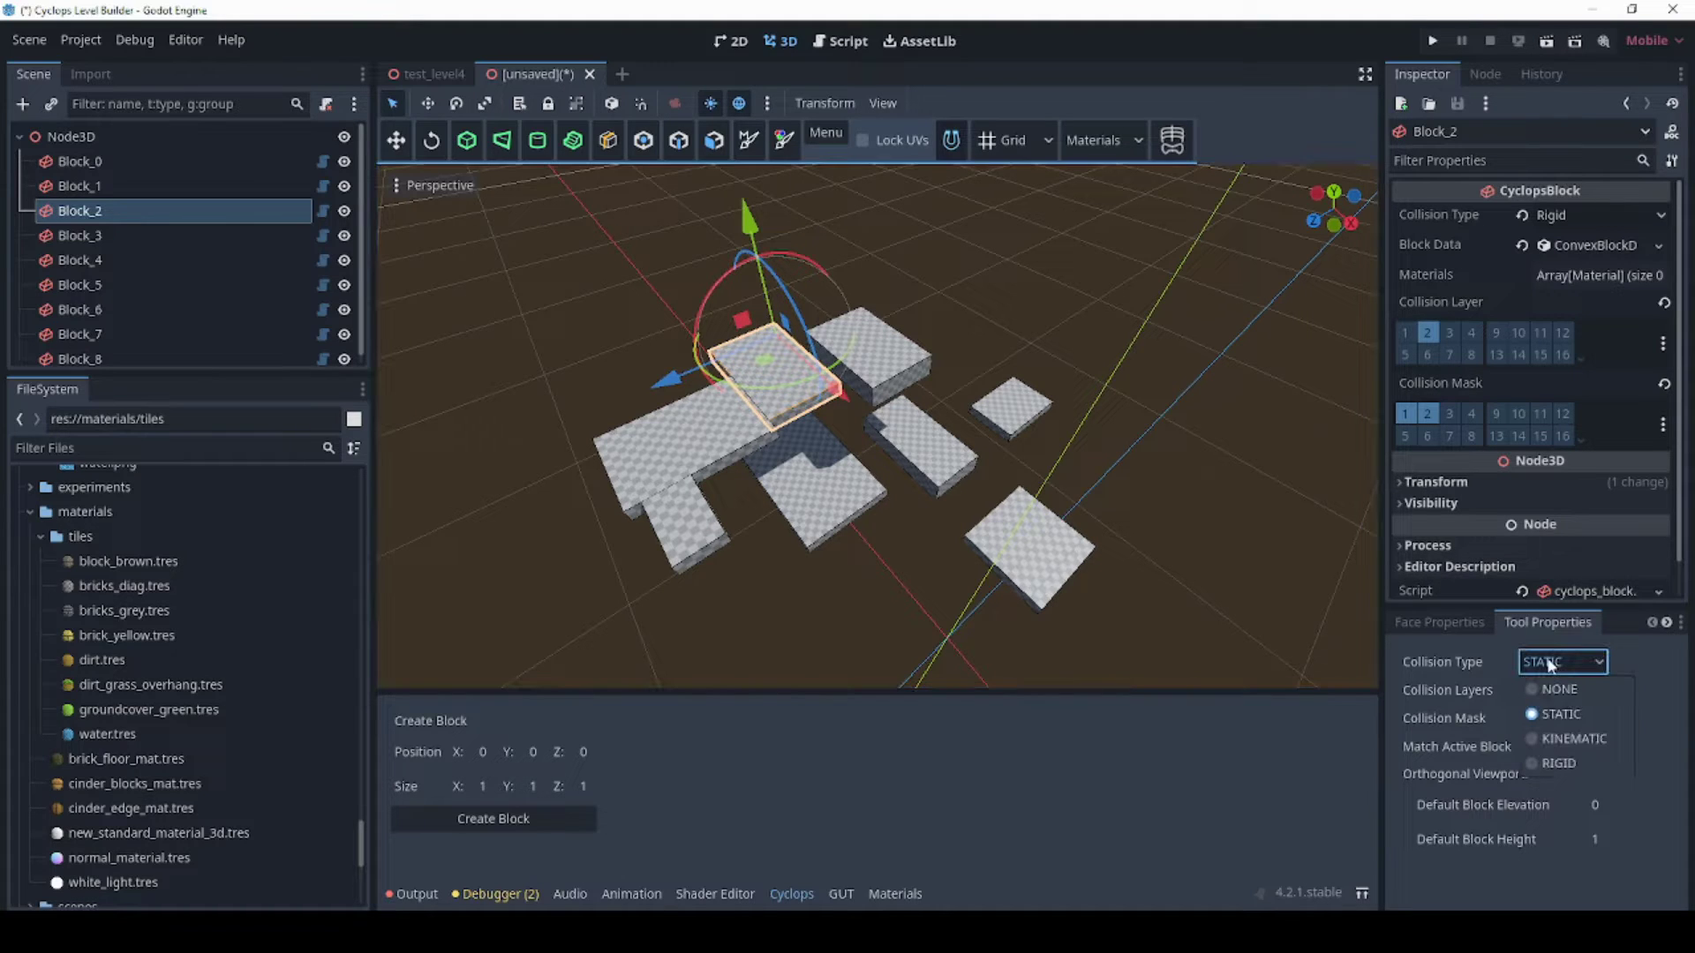
{"action": "left_click", "coordinate": [1580, 765]}
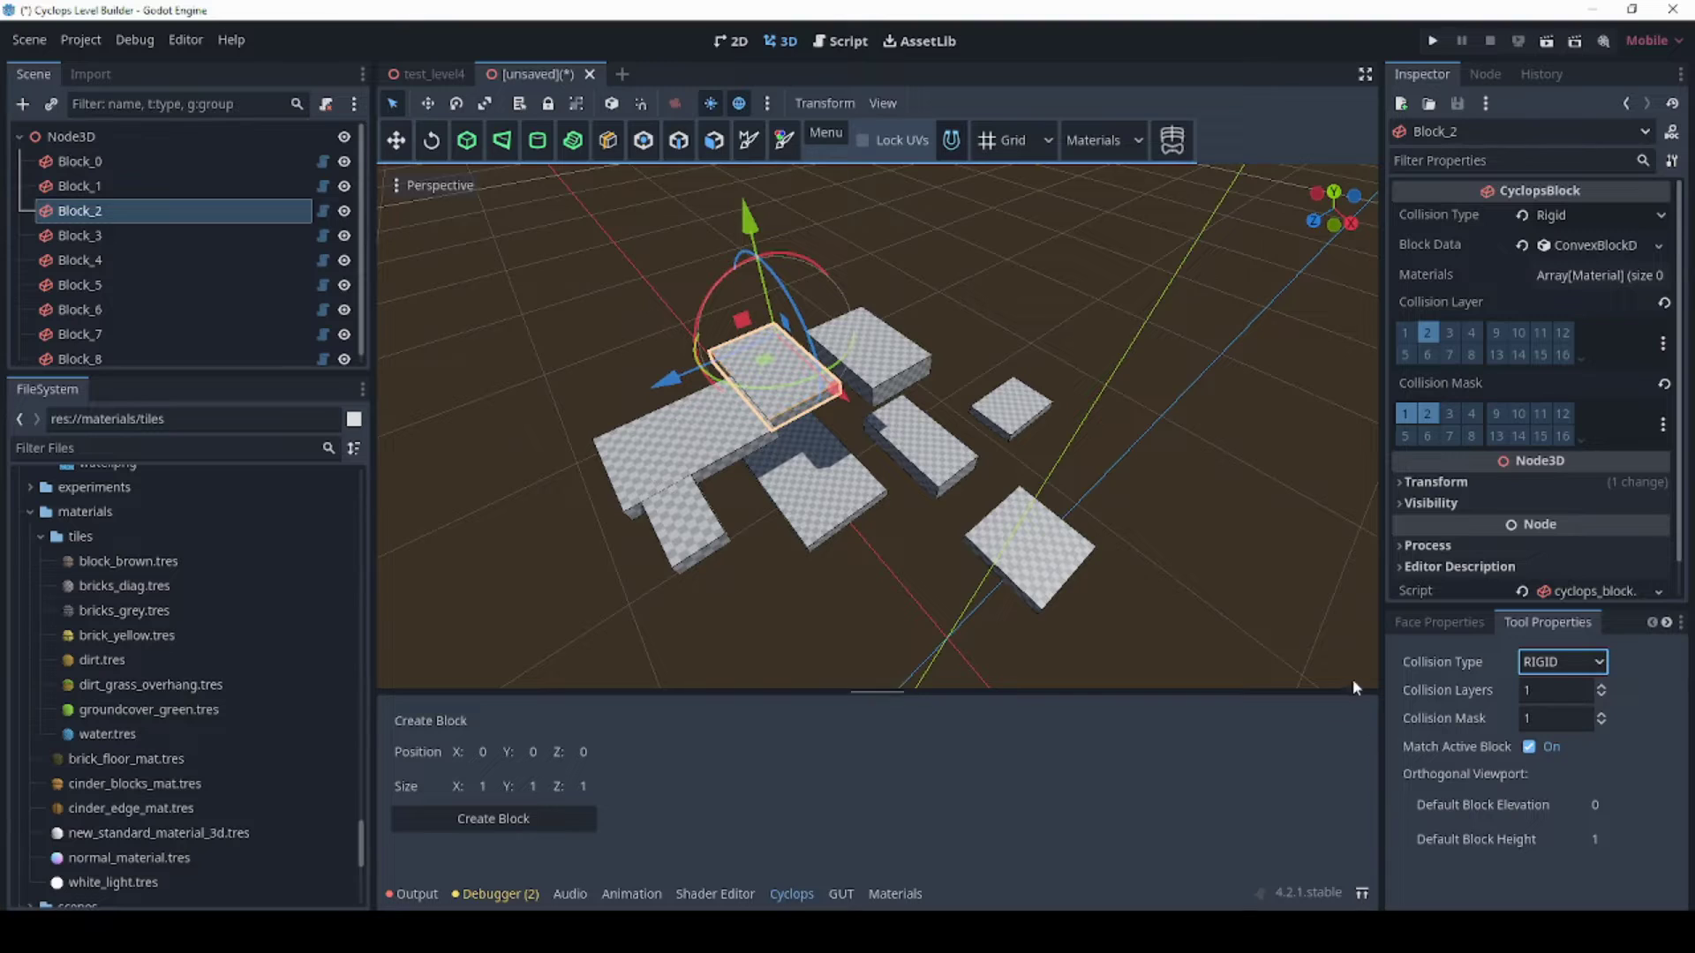
{"action": "left_click", "coordinate": [1600, 686]}
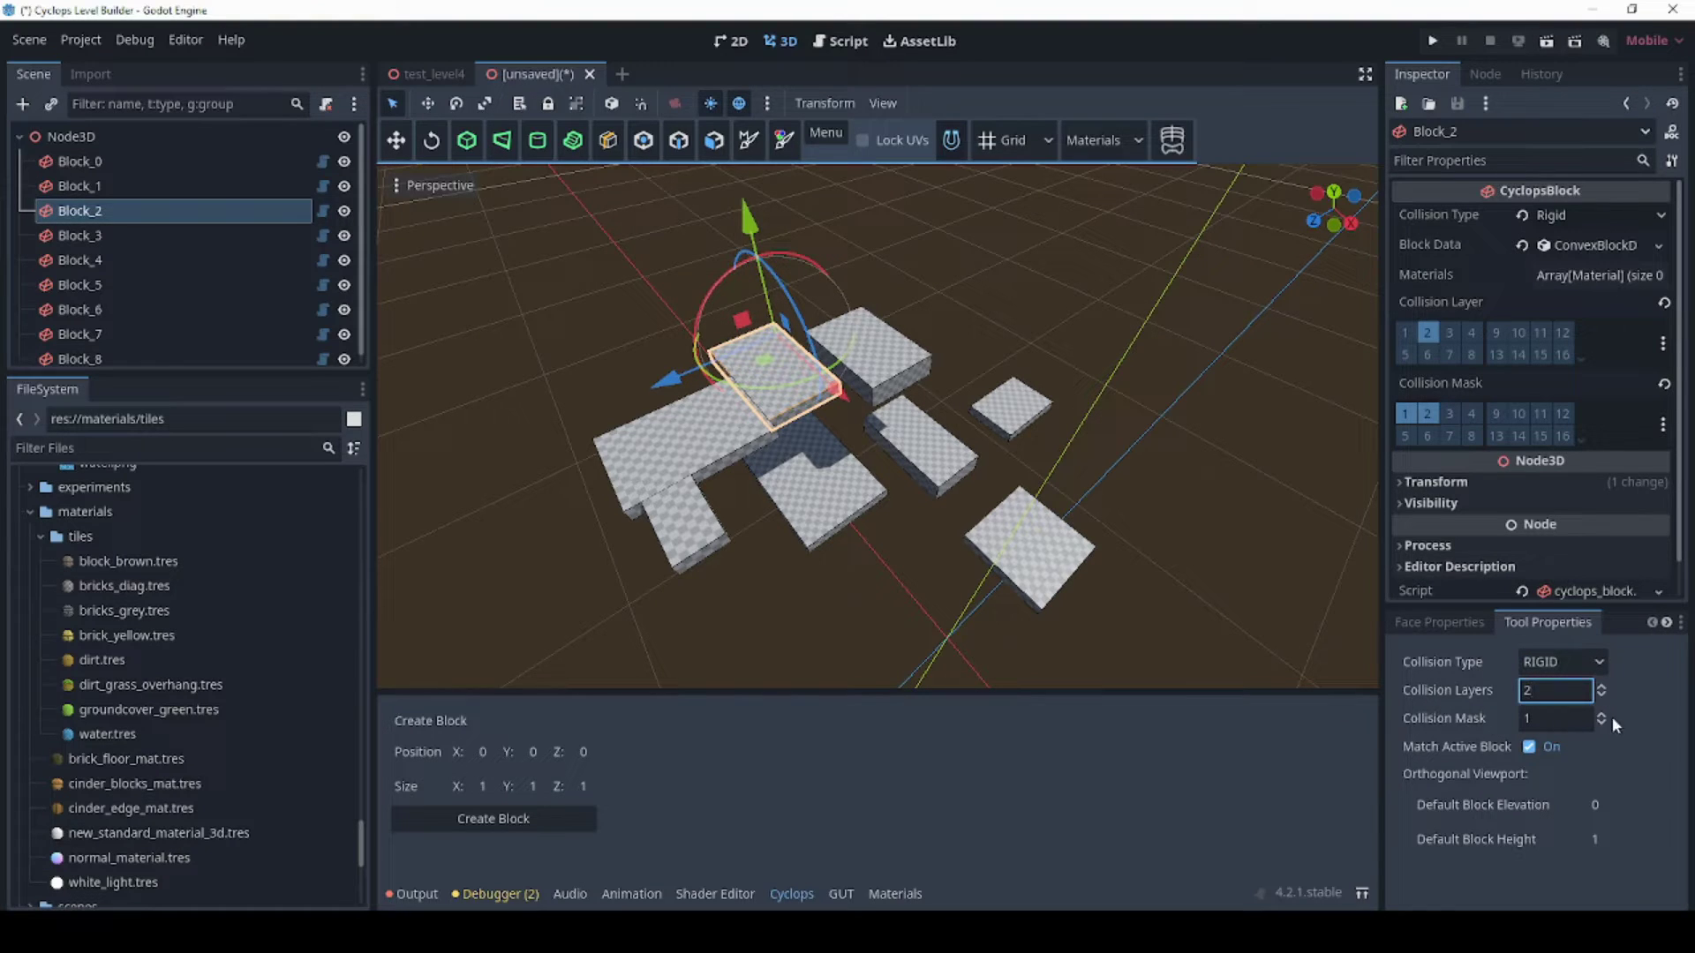
{"action": "double_click", "coordinate": [1600, 713]}
Draw a narrow block extending from the front of the block group and select it to check its collision properties.
{"action": "mouse_move", "coordinate": [739, 549]}
{"action": "middle_mouse_down"}
{"action": "mouse_move", "coordinate": [685, 593]}
{"action": "mouse_move", "coordinate": [814, 527]}
{"action": "mouse_move", "coordinate": [759, 536]}
{"action": "middle_mouse_up"}
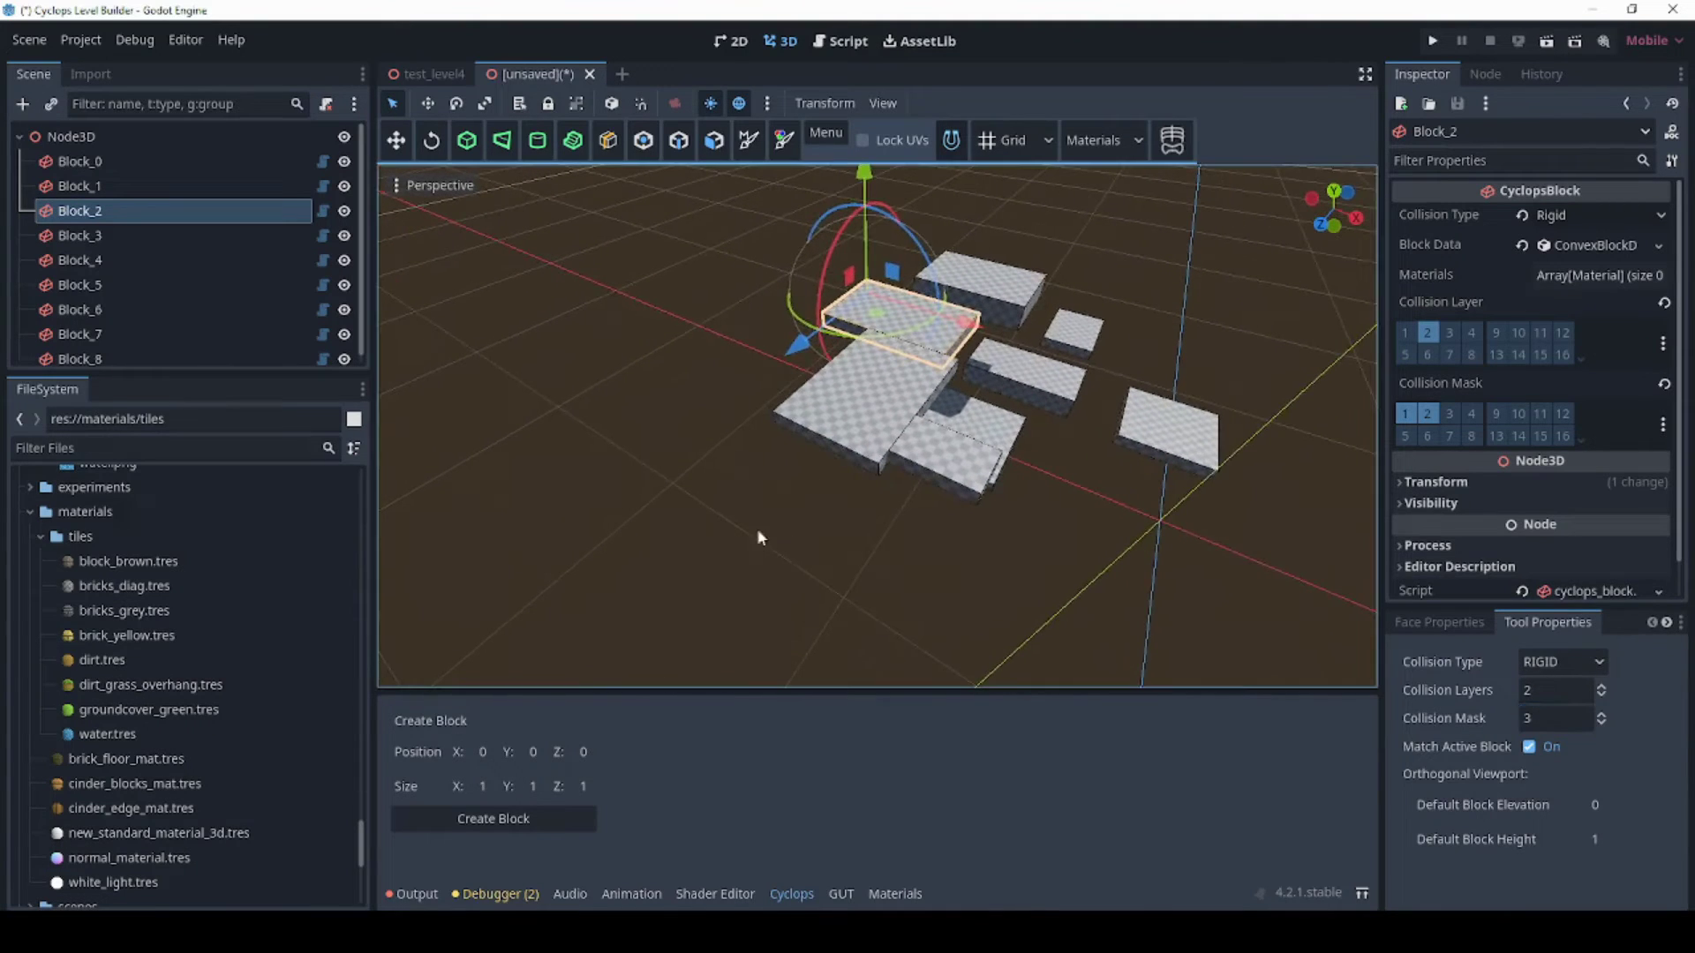
{"action": "left_click", "coordinate": [873, 445]}
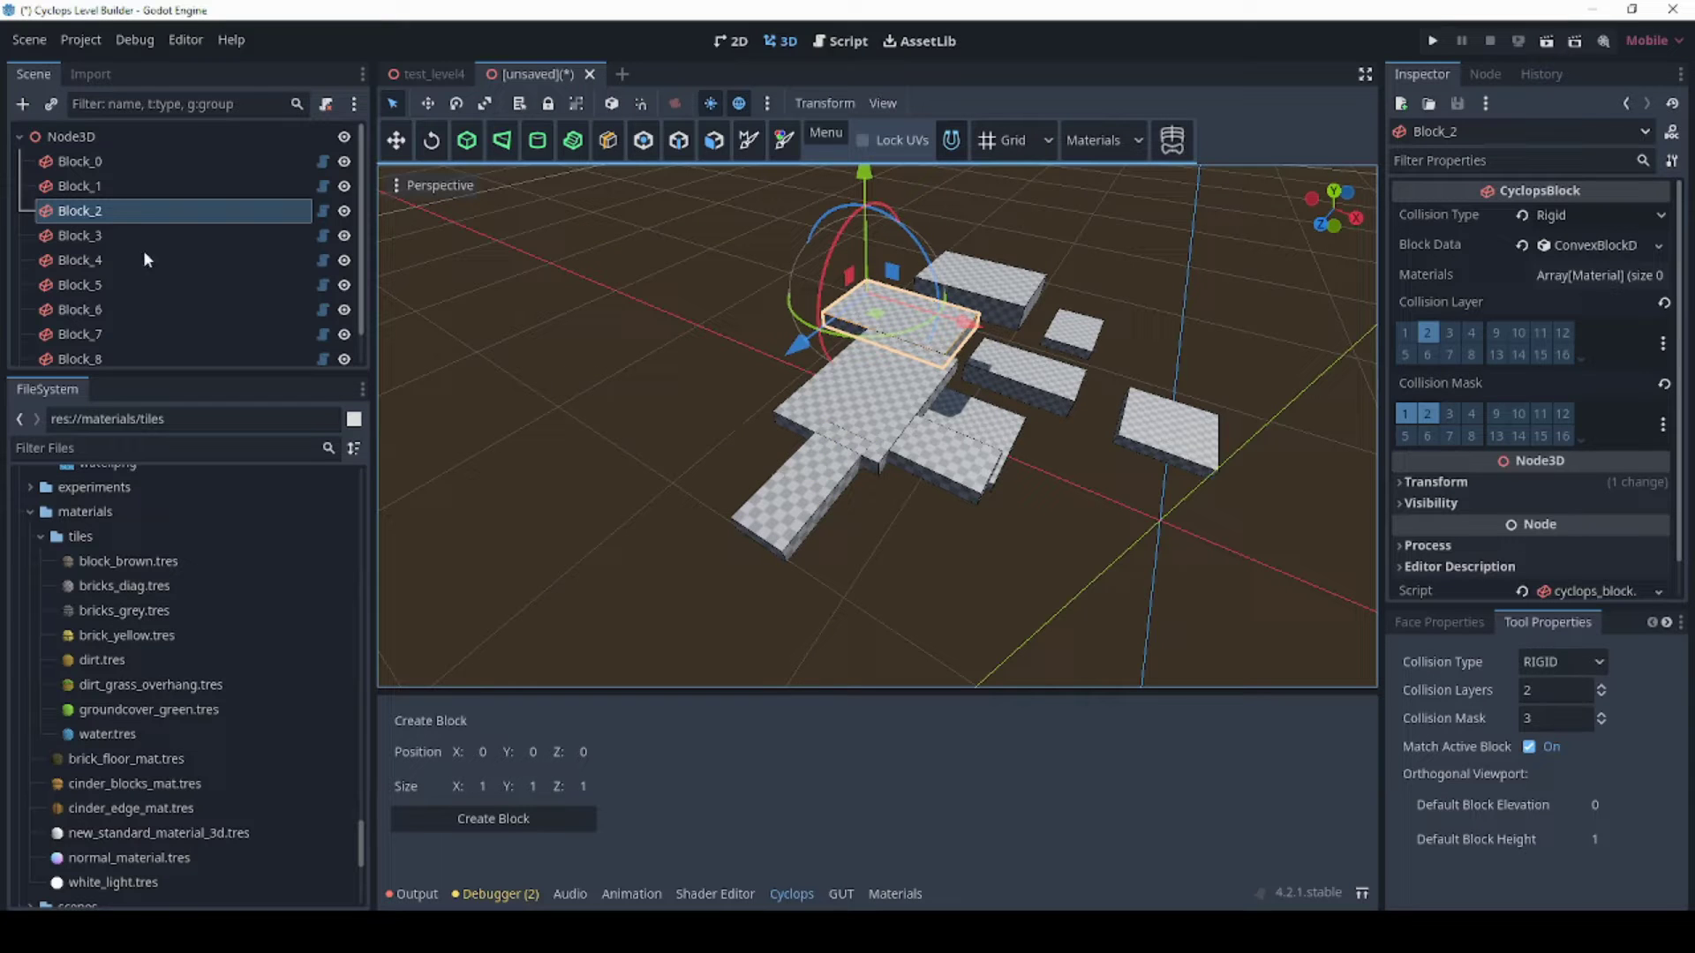
{"action": "scroll", "coordinate": [145, 316], "scroll_direction": "down", "scroll_amount": 1}
{"action": "left_click", "coordinate": [88, 349]}
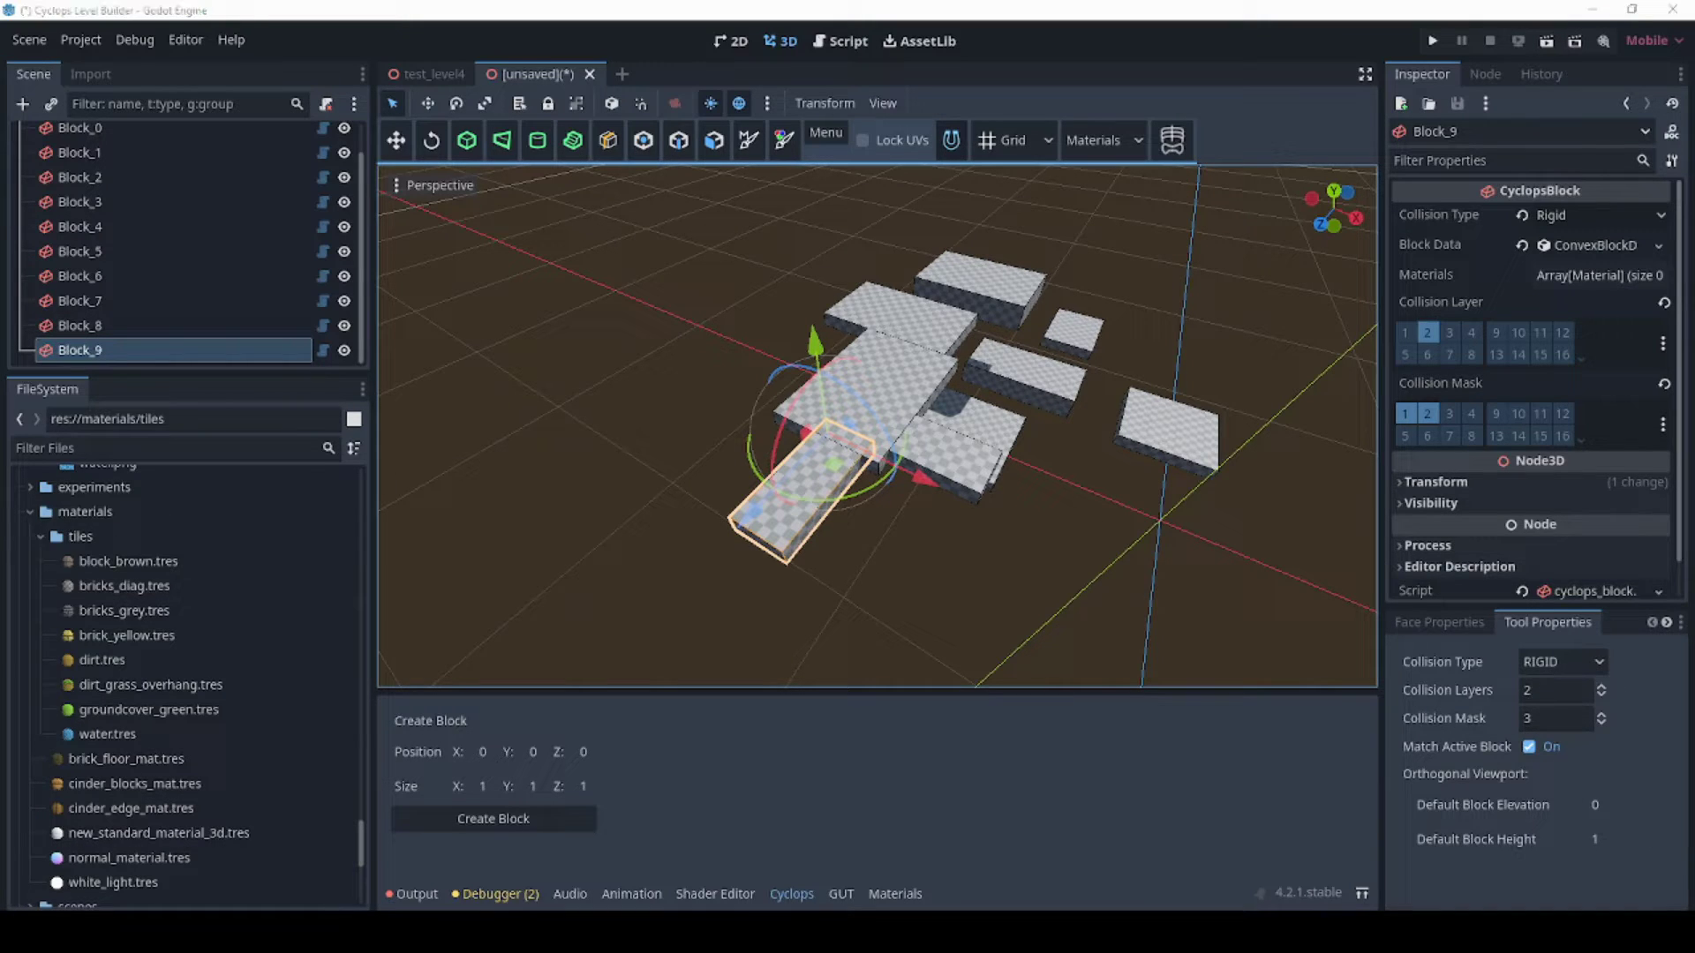
Close the unsaved scene and look through the block nodes in the test_level4 scene tree.
{"action": "key", "text": "ctrl+shift+w"}
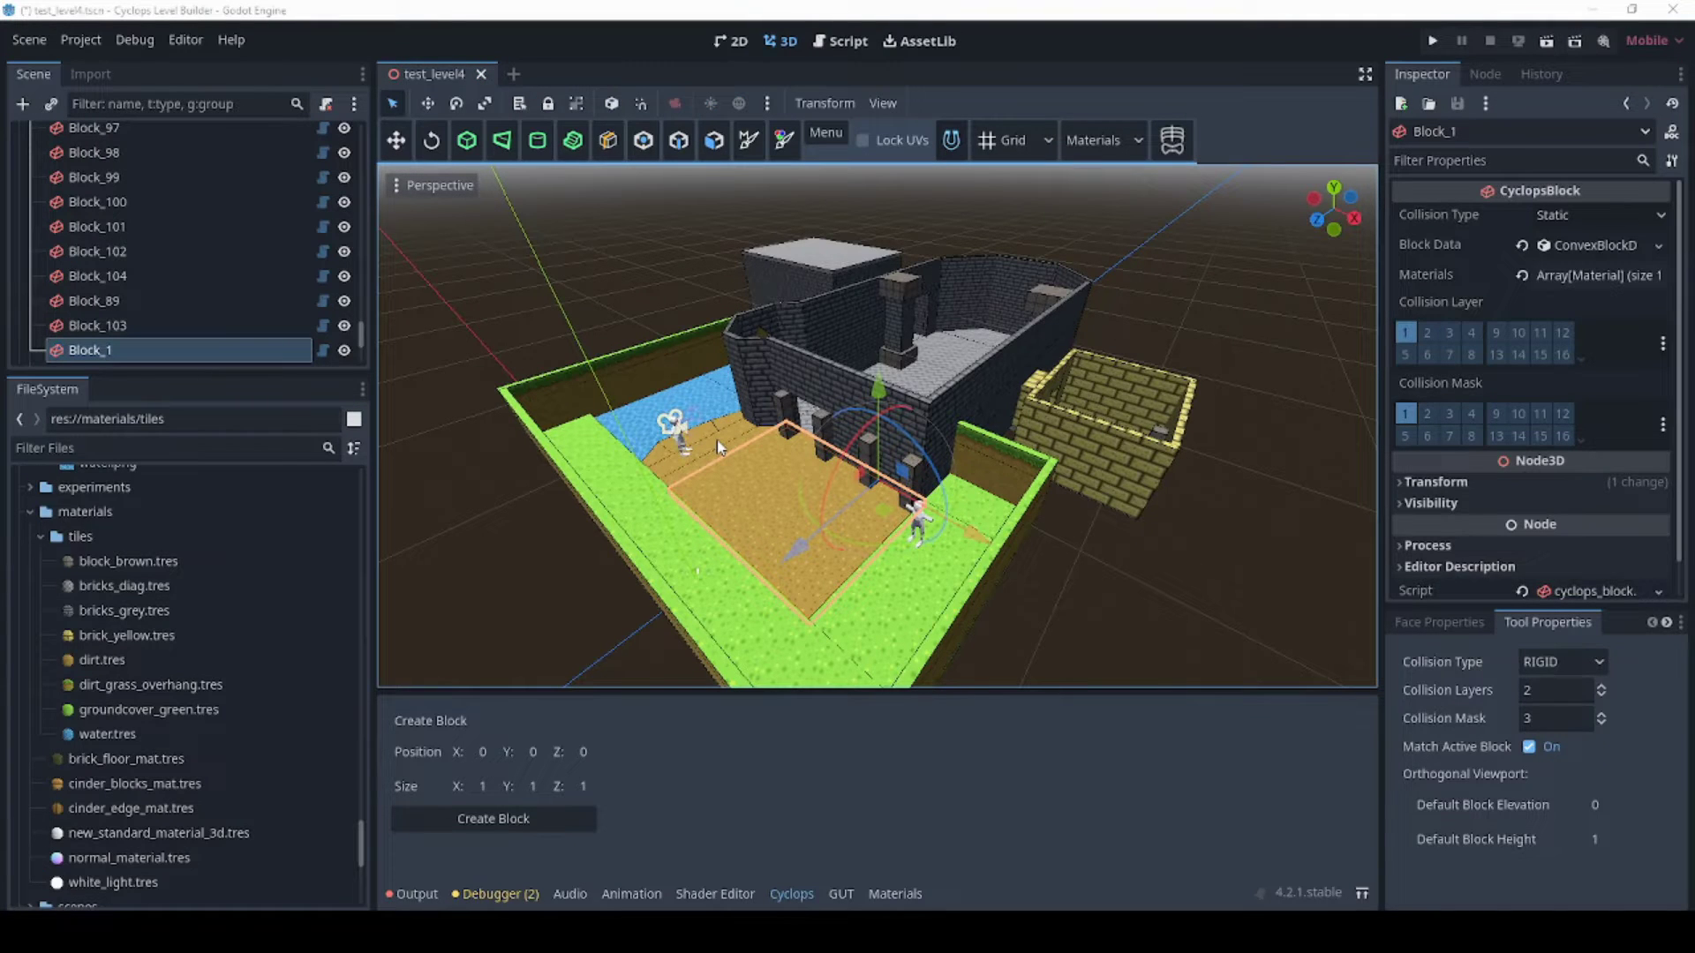
{"action": "middle_click_drag", "start_coordinate": [717, 481], "coordinate": [722, 452]}
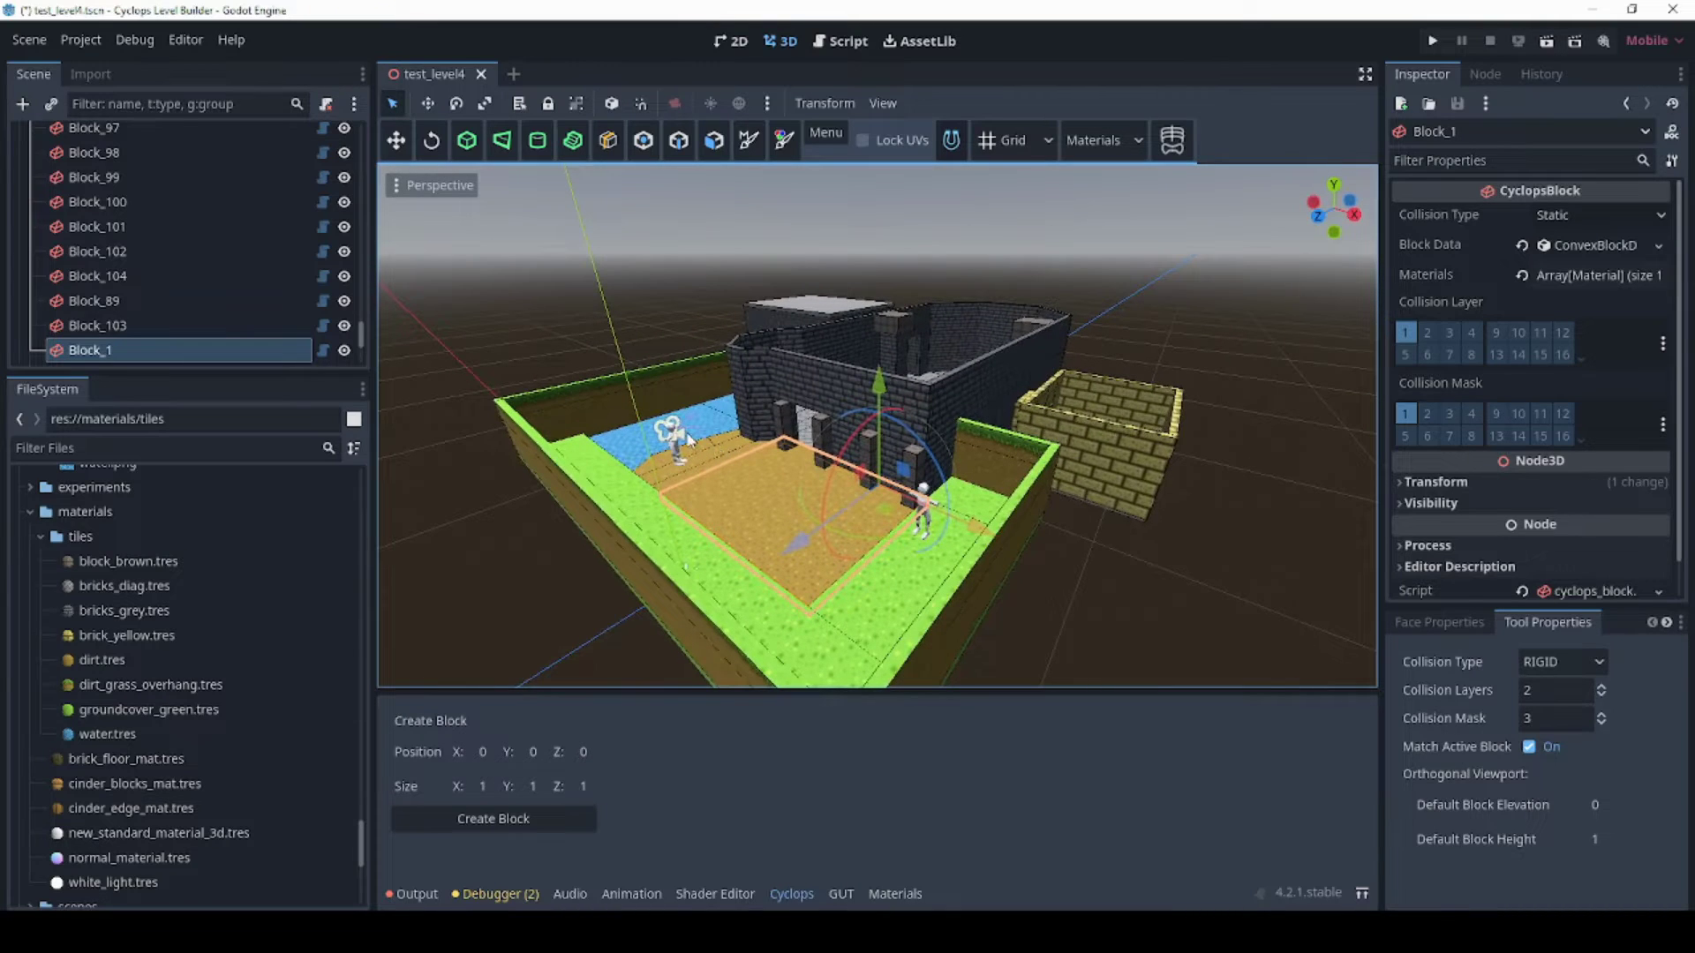
{"action": "scroll", "coordinate": [192, 273], "scroll_direction": "up", "scroll_amount": 6}
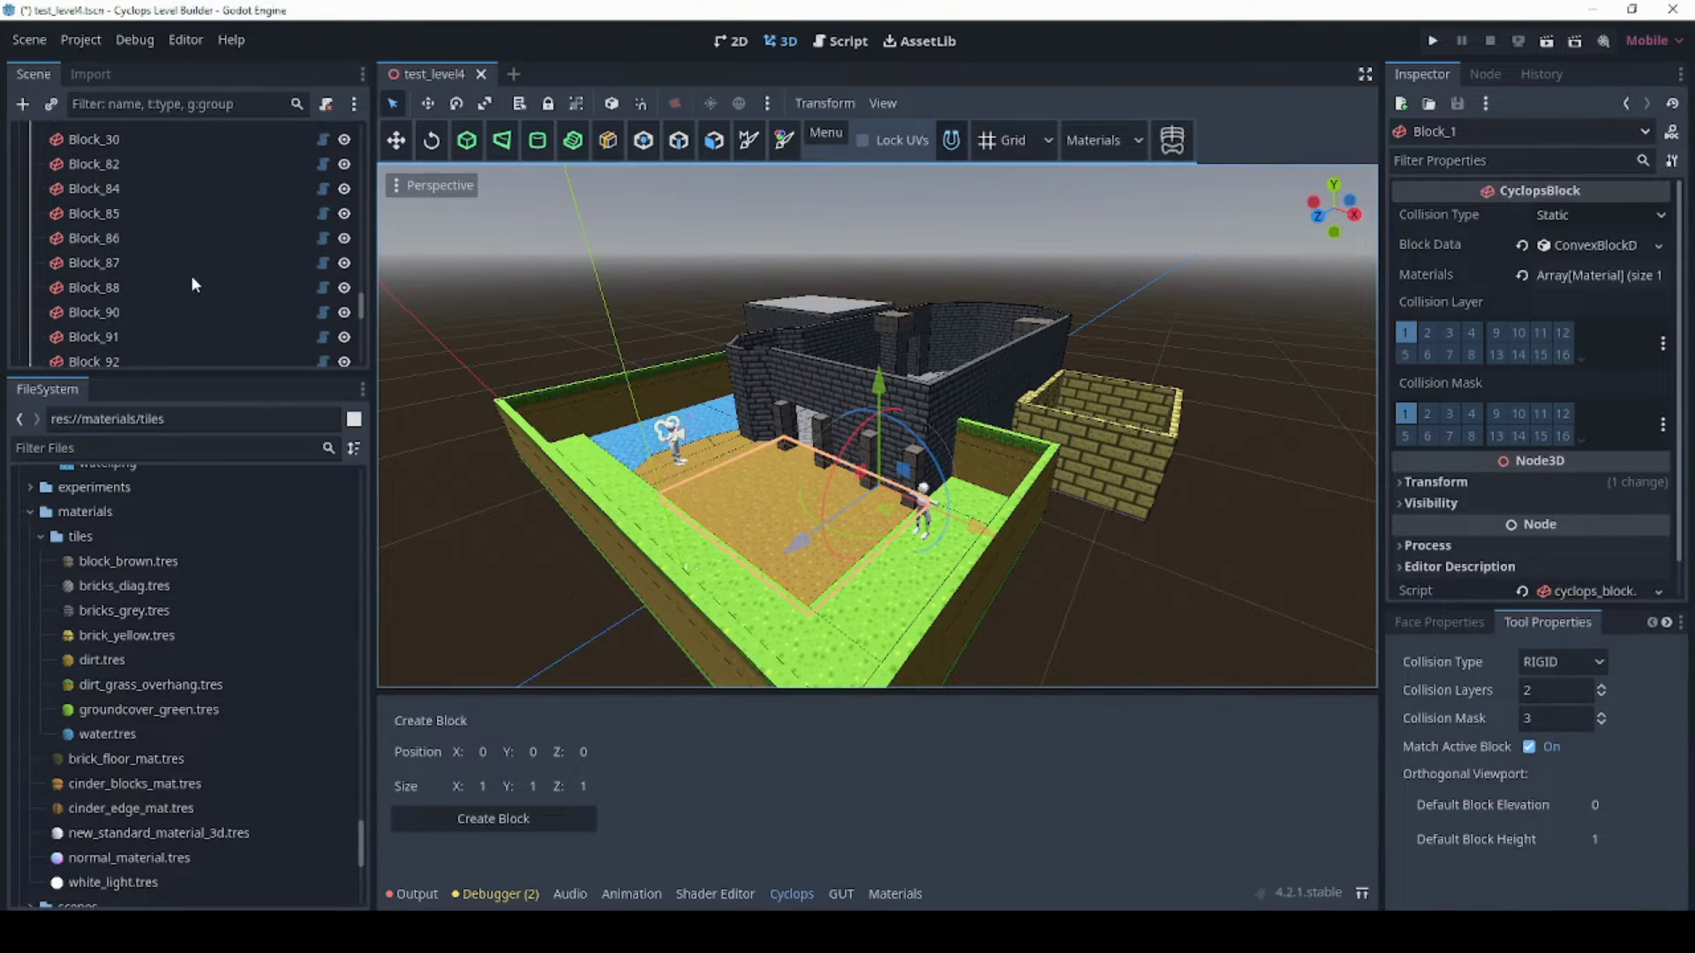
{"action": "scroll", "coordinate": [188, 282], "scroll_direction": "down", "scroll_amount": 4}
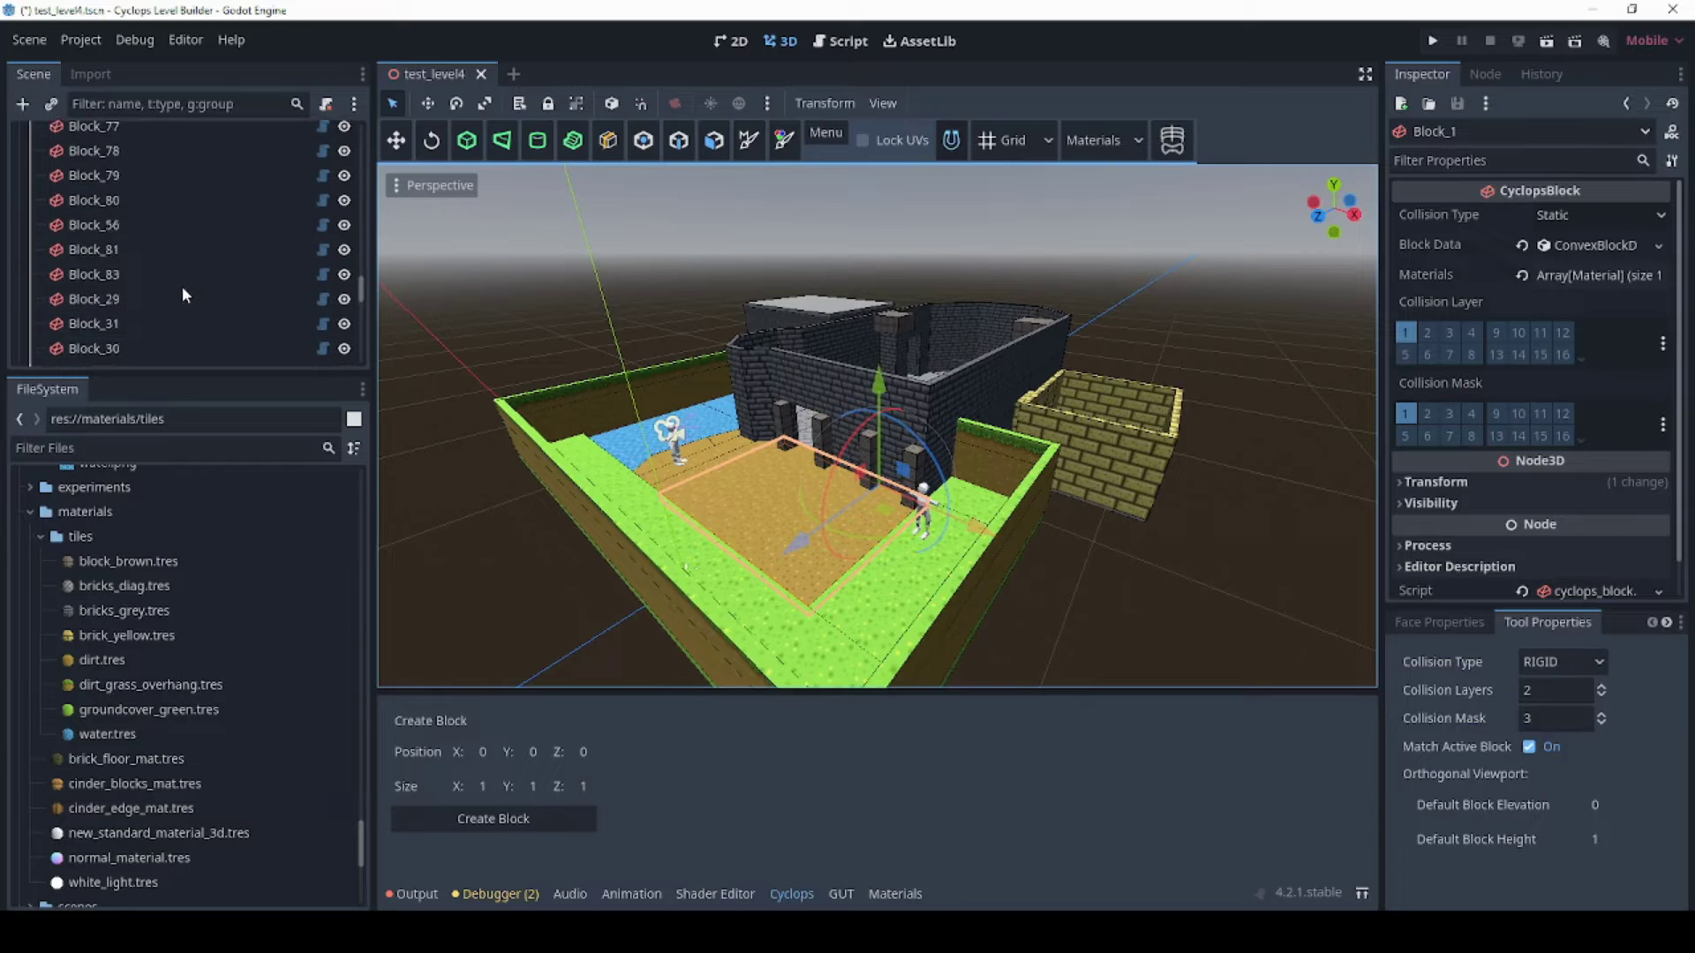
{"action": "scroll", "coordinate": [180, 303], "scroll_direction": "down", "scroll_amount": 5}
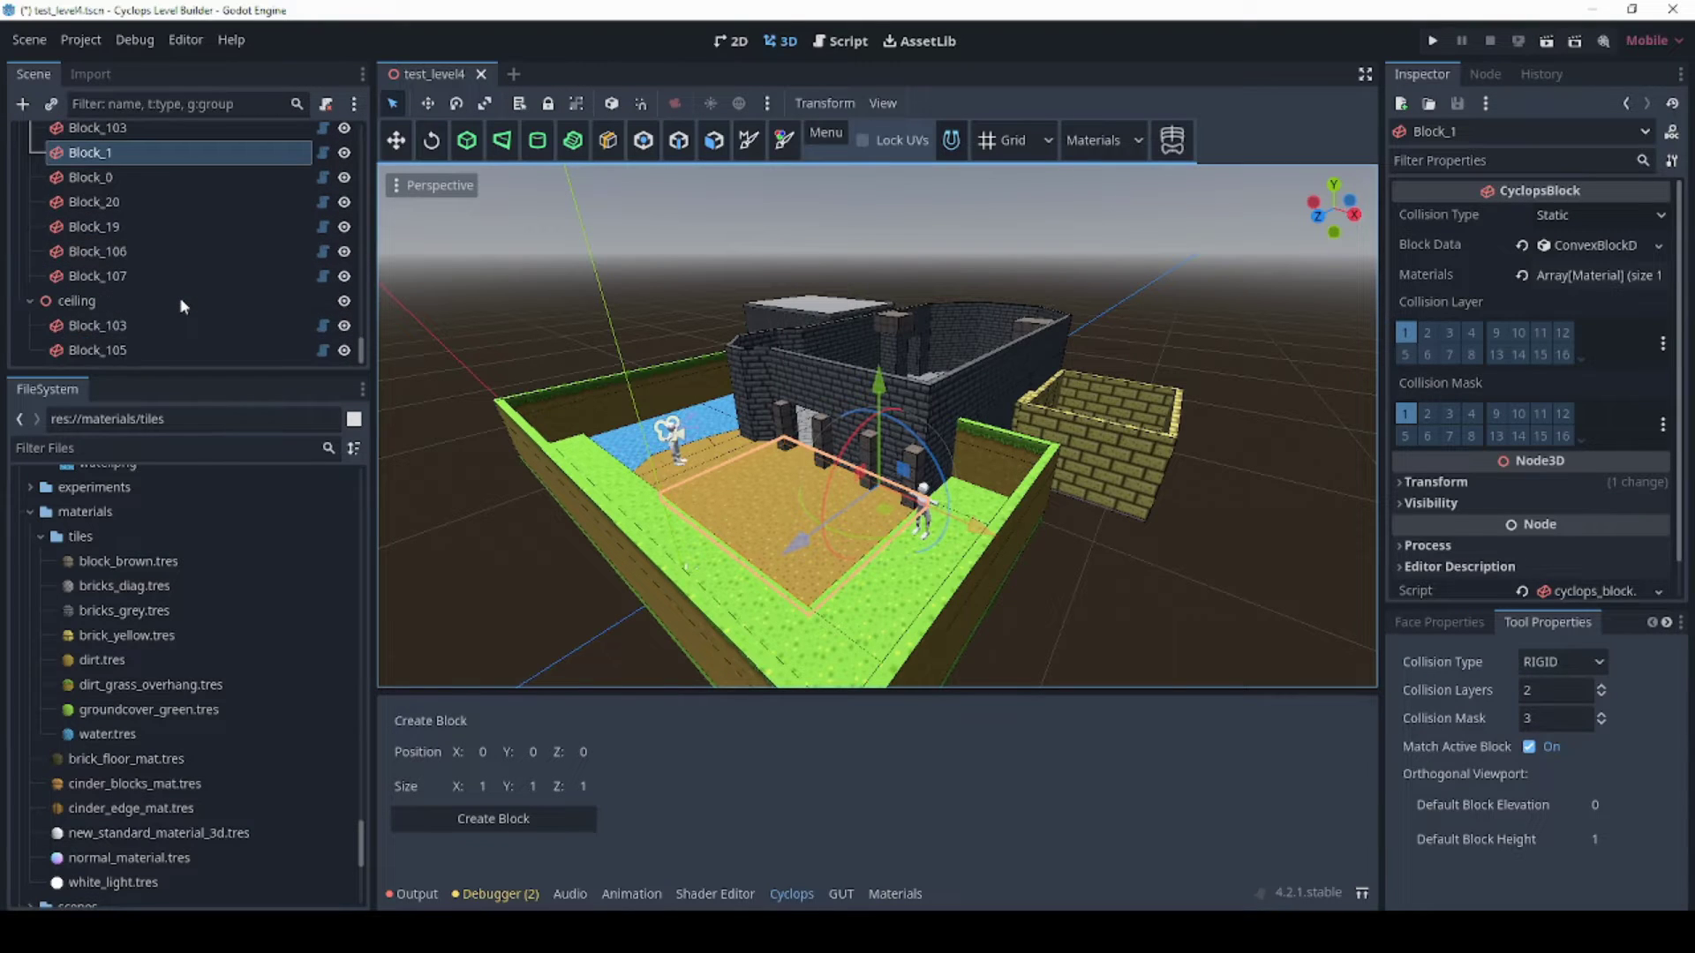
{"action": "scroll", "coordinate": [180, 302], "scroll_direction": "up", "scroll_amount": 3}
{"action": "scroll", "coordinate": [180, 302], "scroll_direction": "down", "scroll_amount": 2}
{"action": "scroll", "coordinate": [180, 302], "scroll_direction": "up", "scroll_amount": 1}
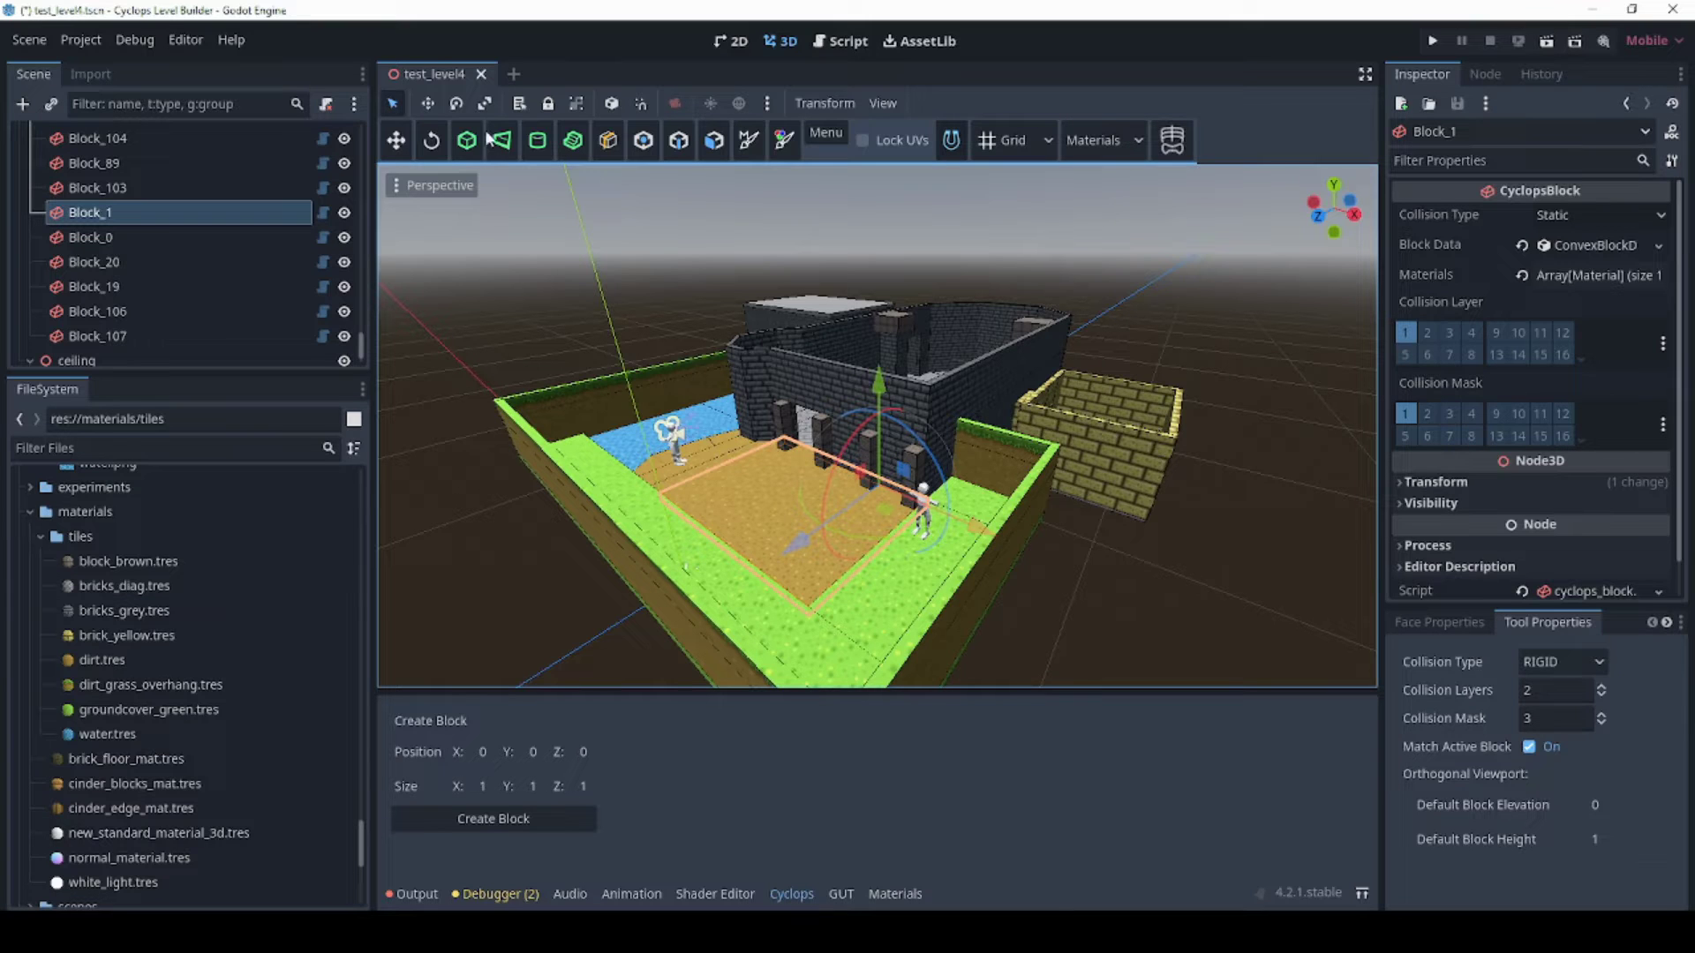
Export the test_level4 level as a Godot scene to res://scenes/new_scene.tscn.
{"action": "left_click", "coordinate": [830, 135]}
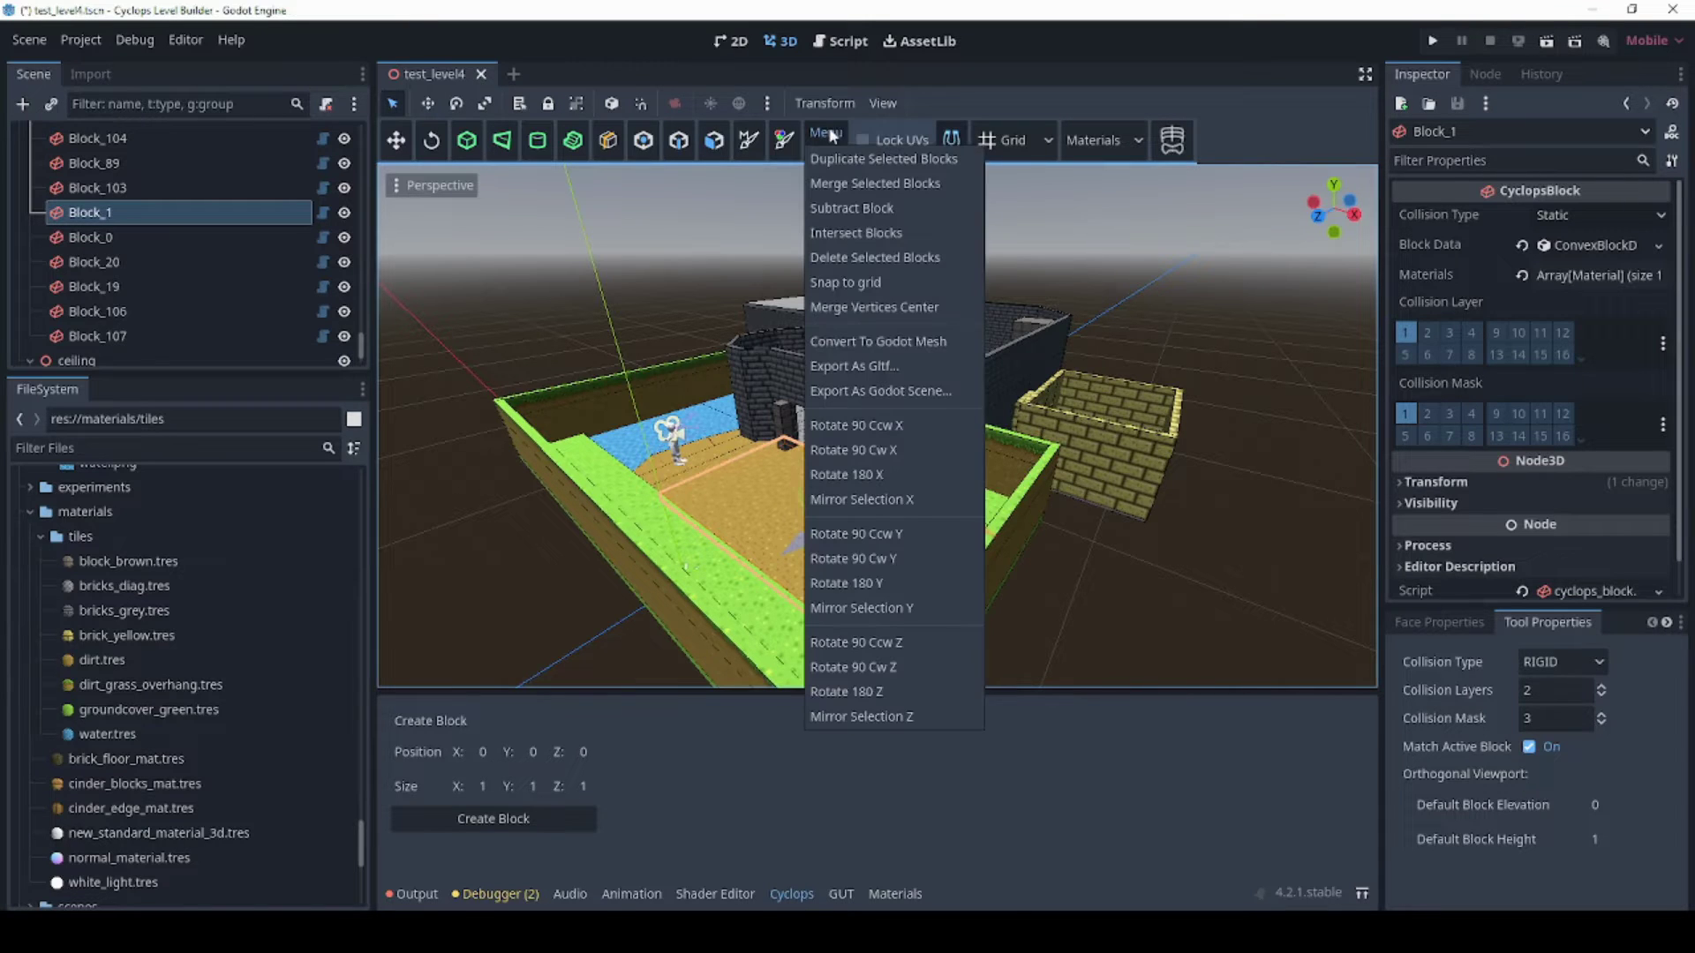
{"action": "left_click", "coordinate": [857, 394]}
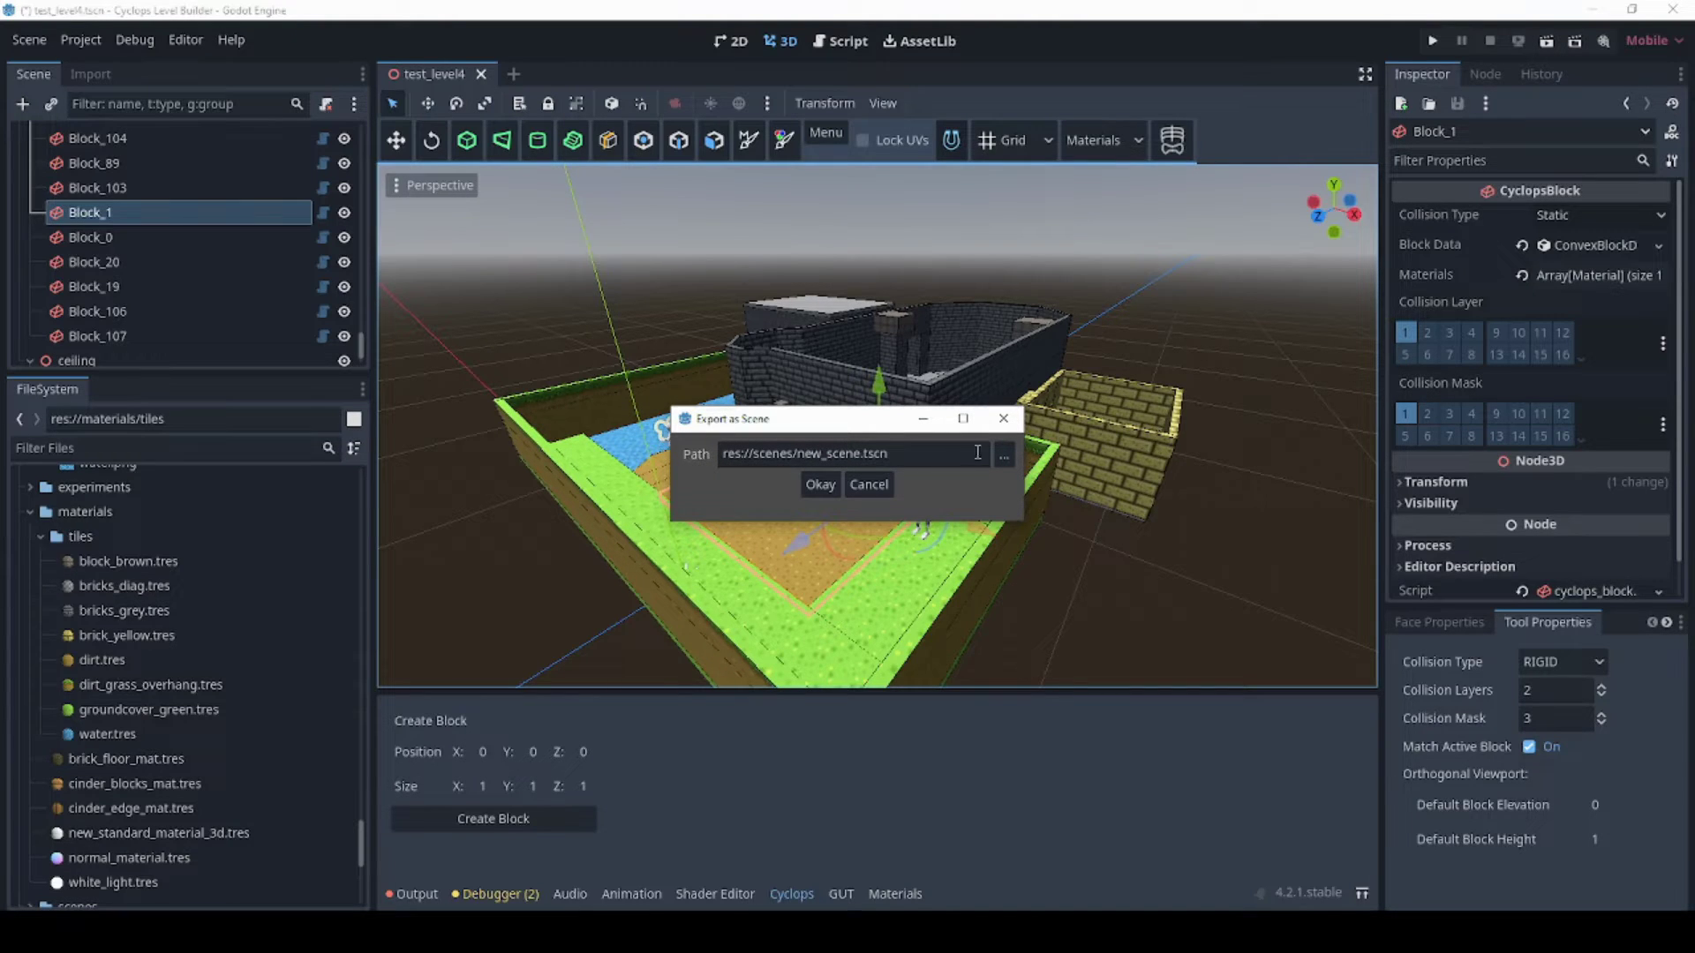
{"action": "left_click", "coordinate": [1004, 455]}
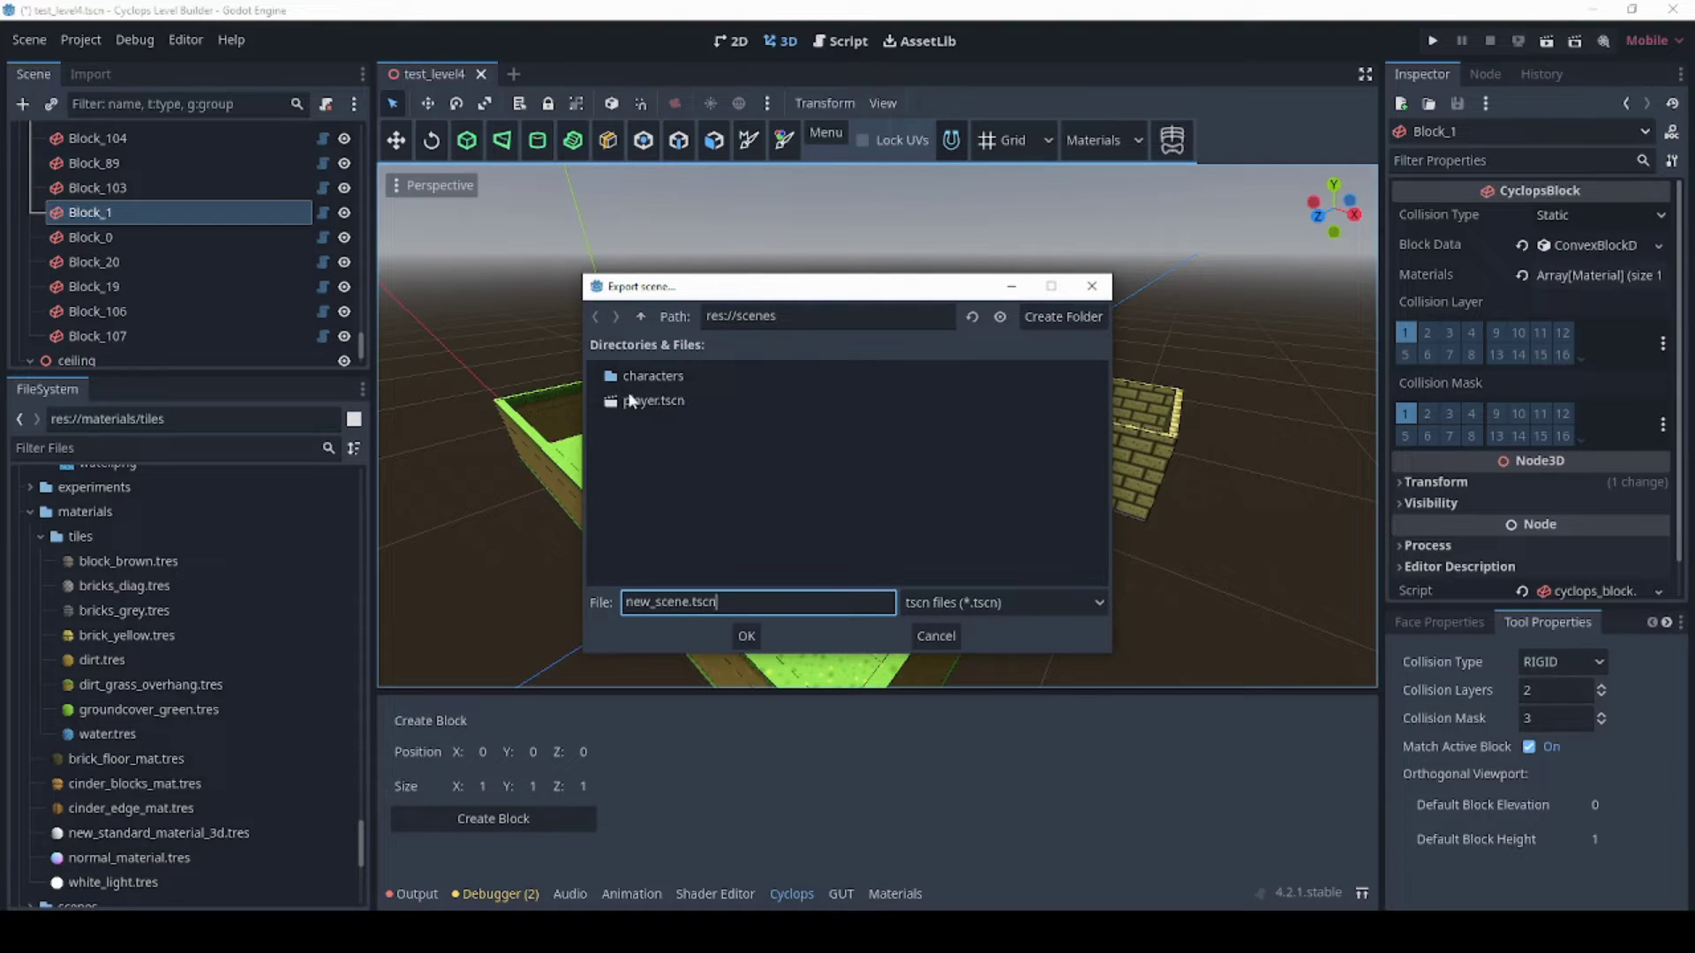
{"action": "left_click", "coordinate": [747, 635]}
{"action": "left_click", "coordinate": [814, 484]}
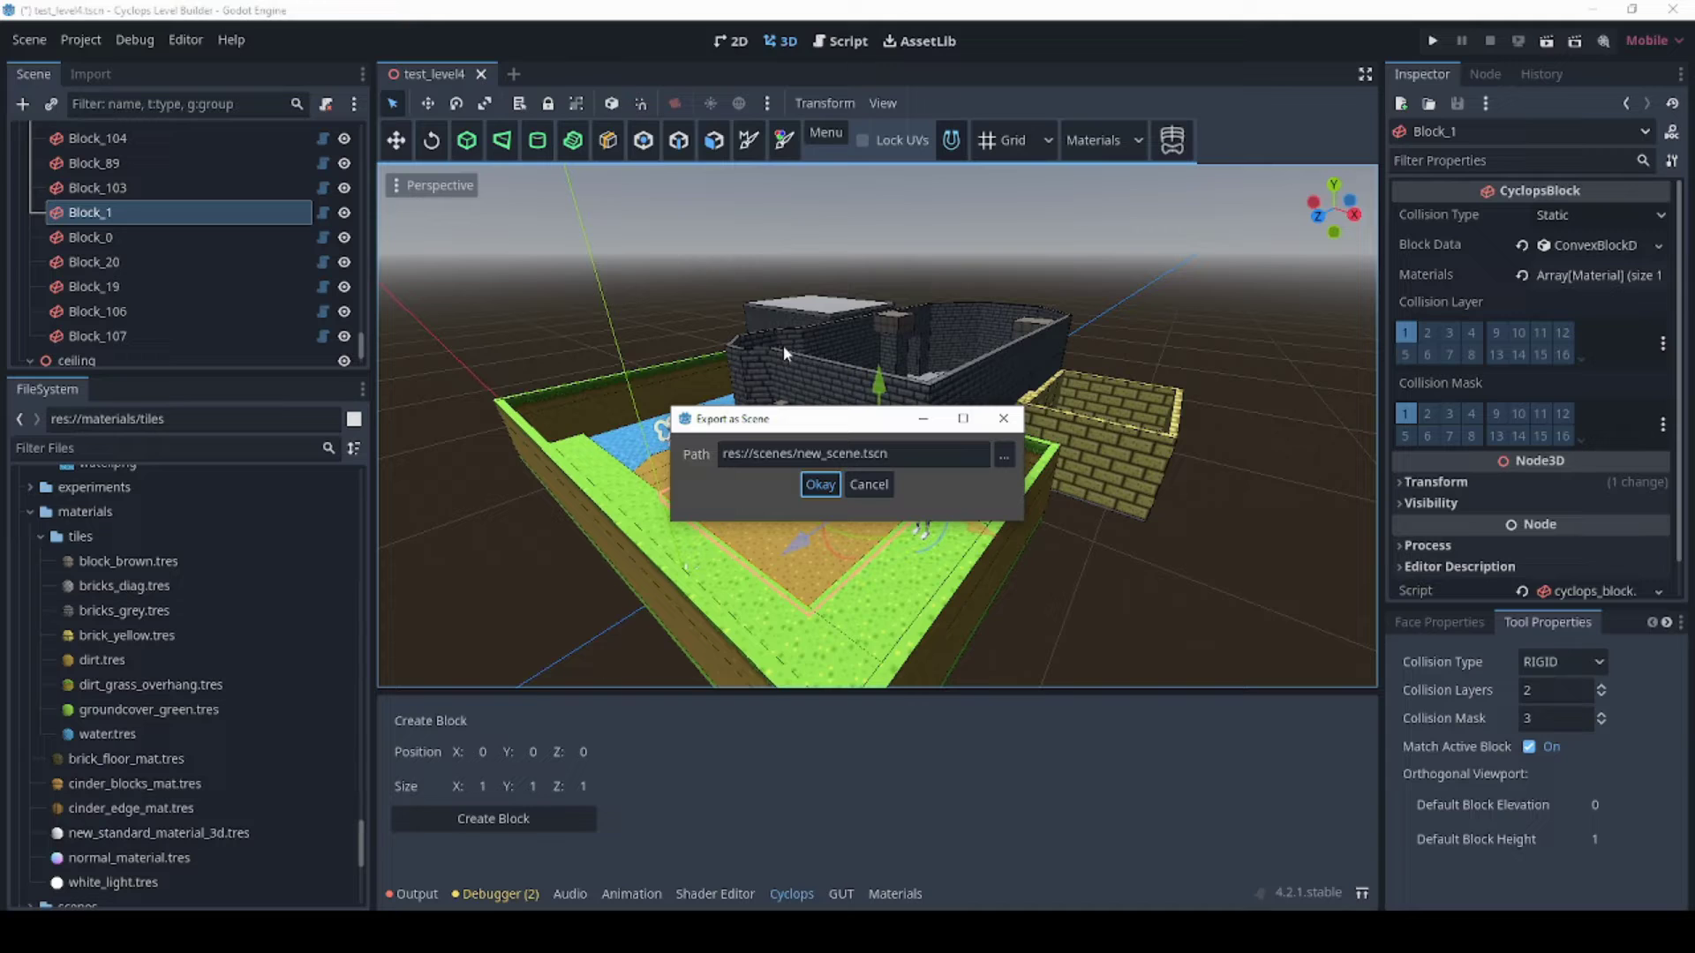
{"action": "key", "text": "Return"}
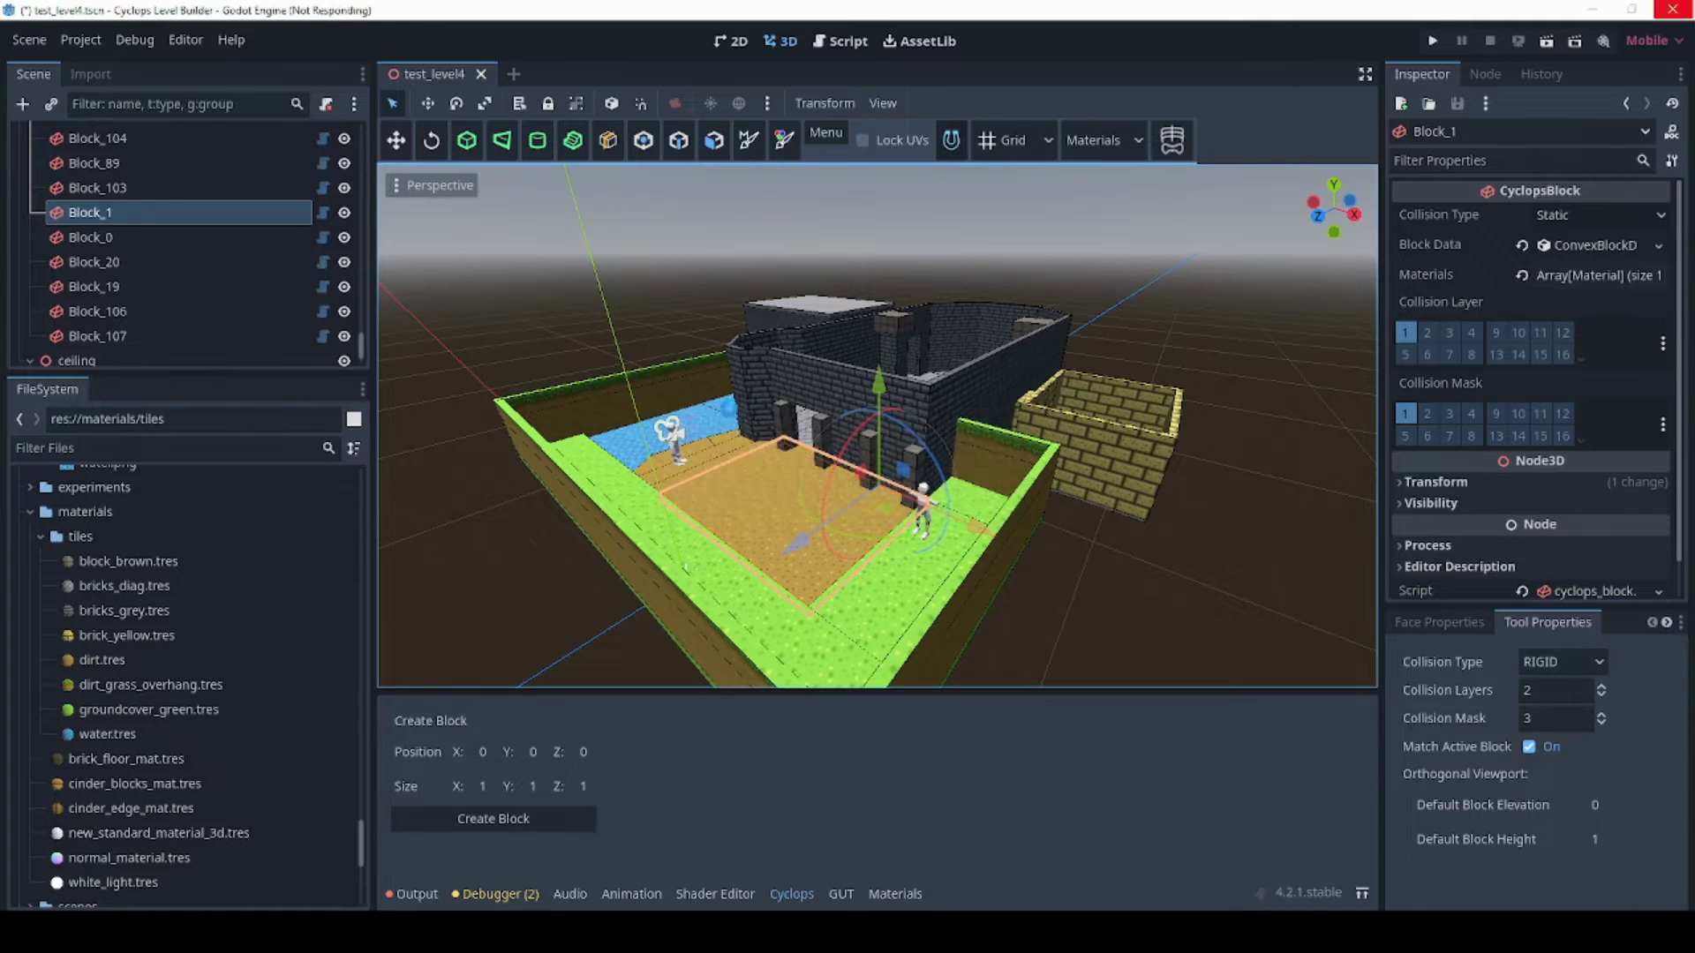
Look through the test_level4 scene tree from its root node down through the blocks under cyclops_blocks.
{"action": "scroll", "coordinate": [302, 257], "scroll_direction": "down", "scroll_amount": 3}
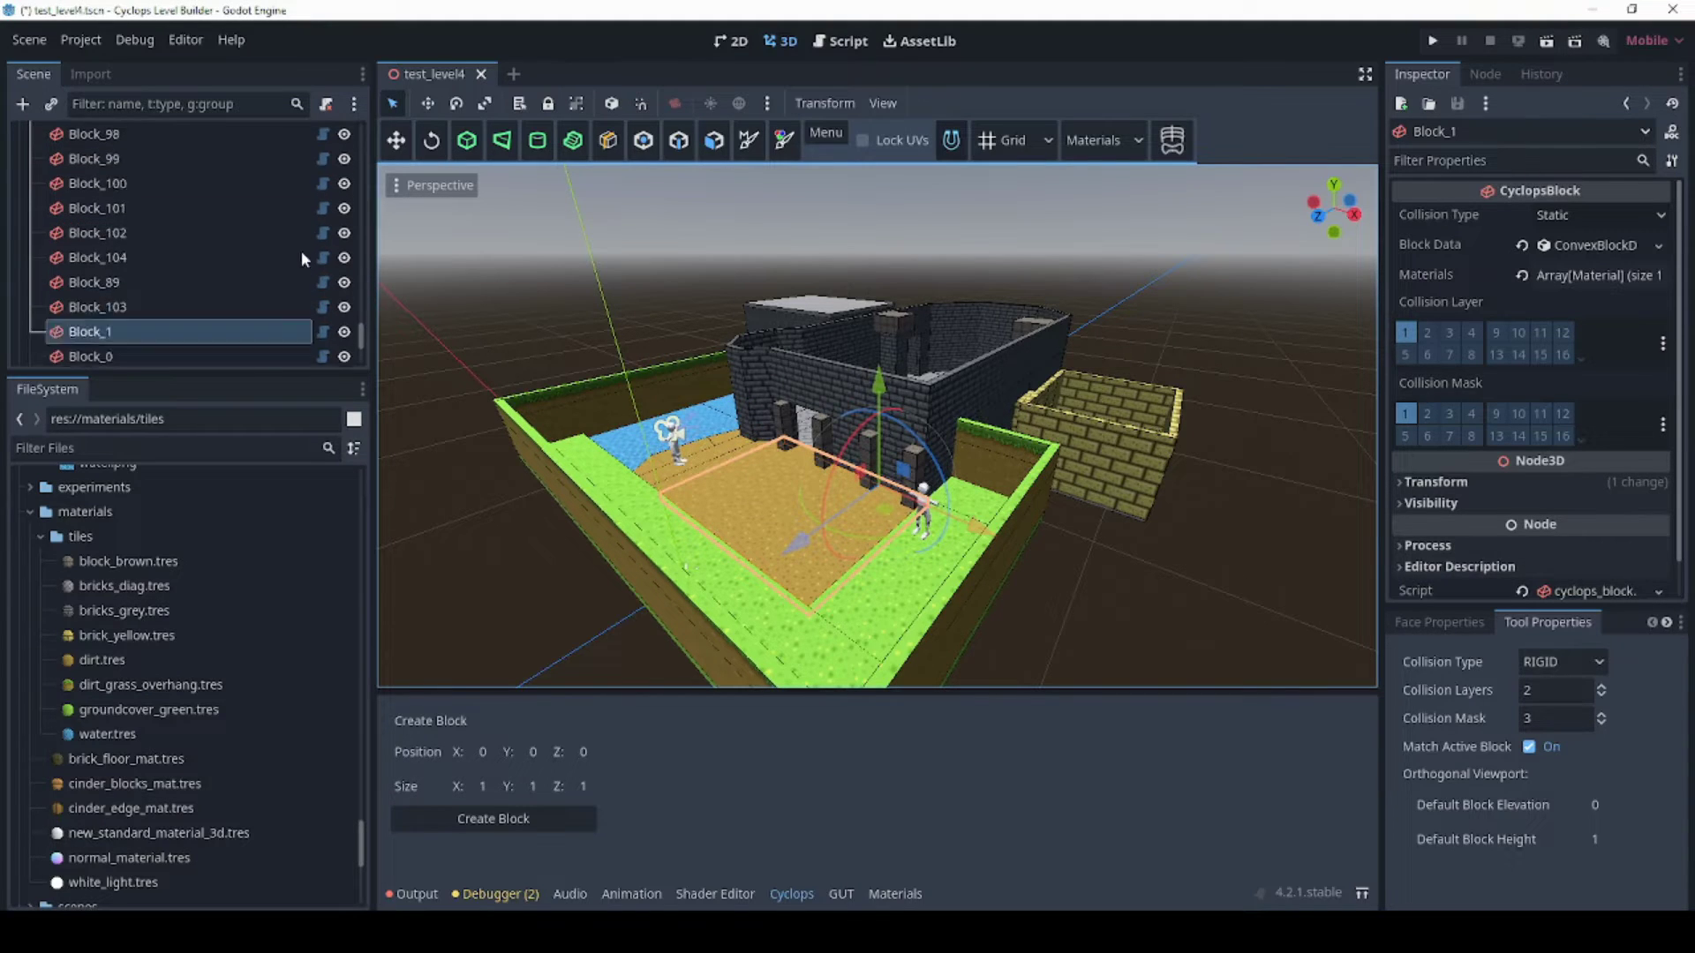
{"action": "left_click_drag", "start_coordinate": [359, 334], "coordinate": [369, 126]}
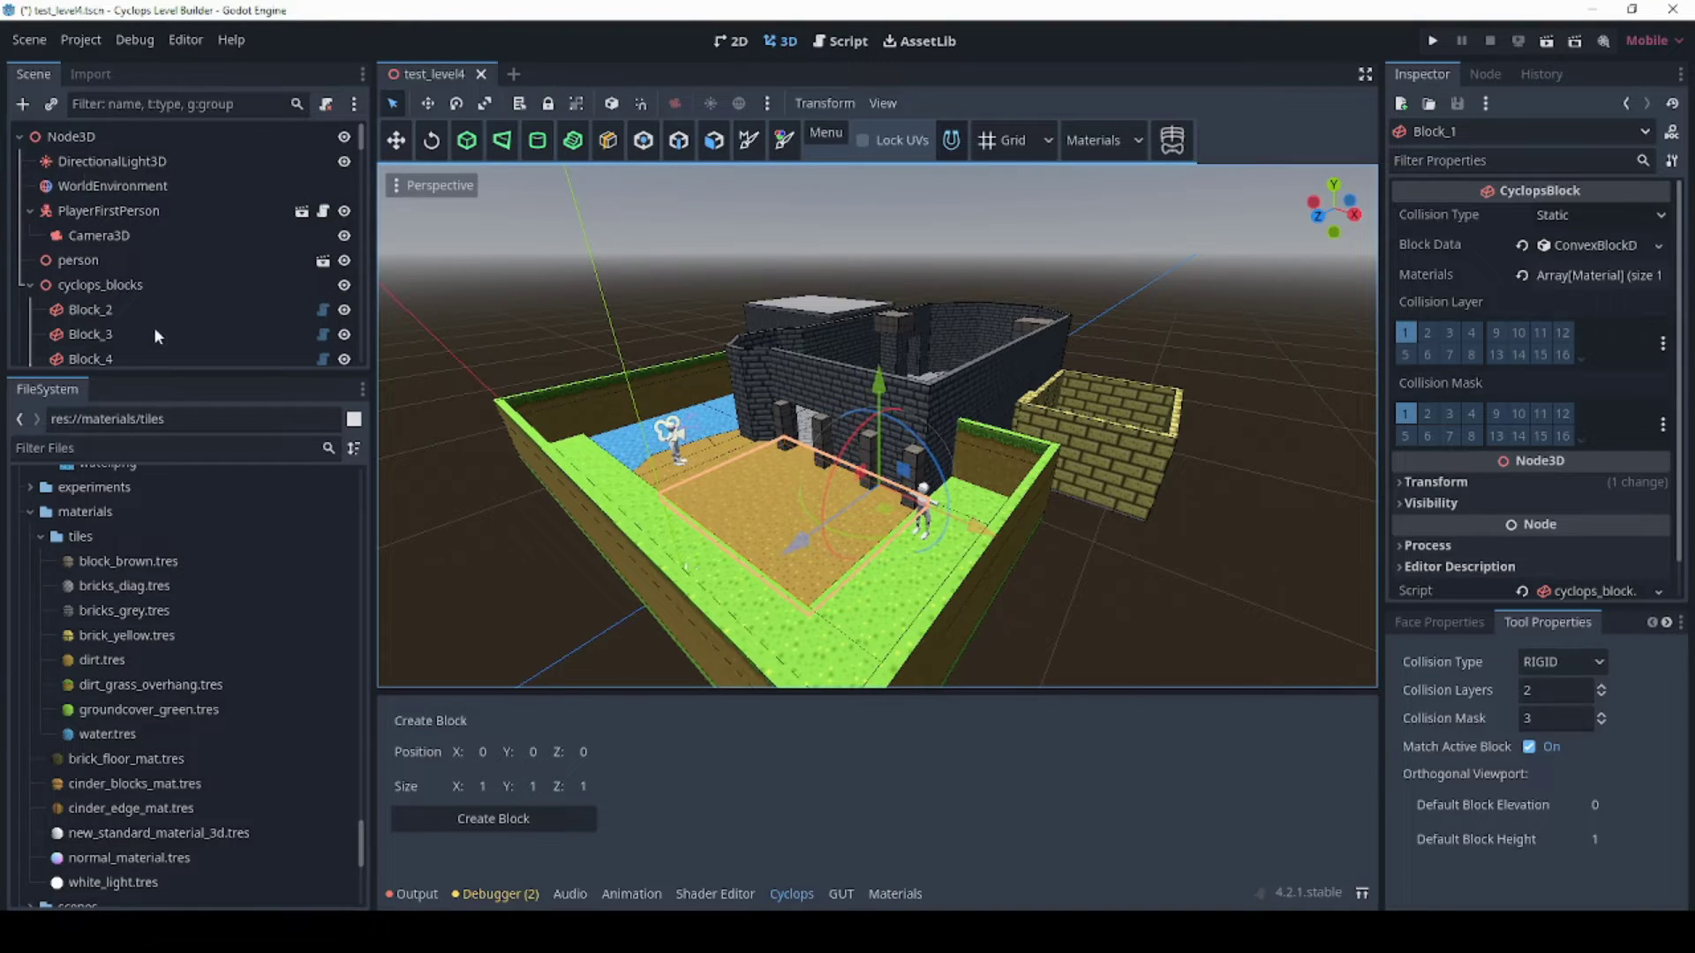
{"action": "scroll", "coordinate": [132, 326], "scroll_direction": "down", "scroll_amount": 2}
{"action": "scroll", "coordinate": [85, 273], "scroll_direction": "down", "scroll_amount": 15}
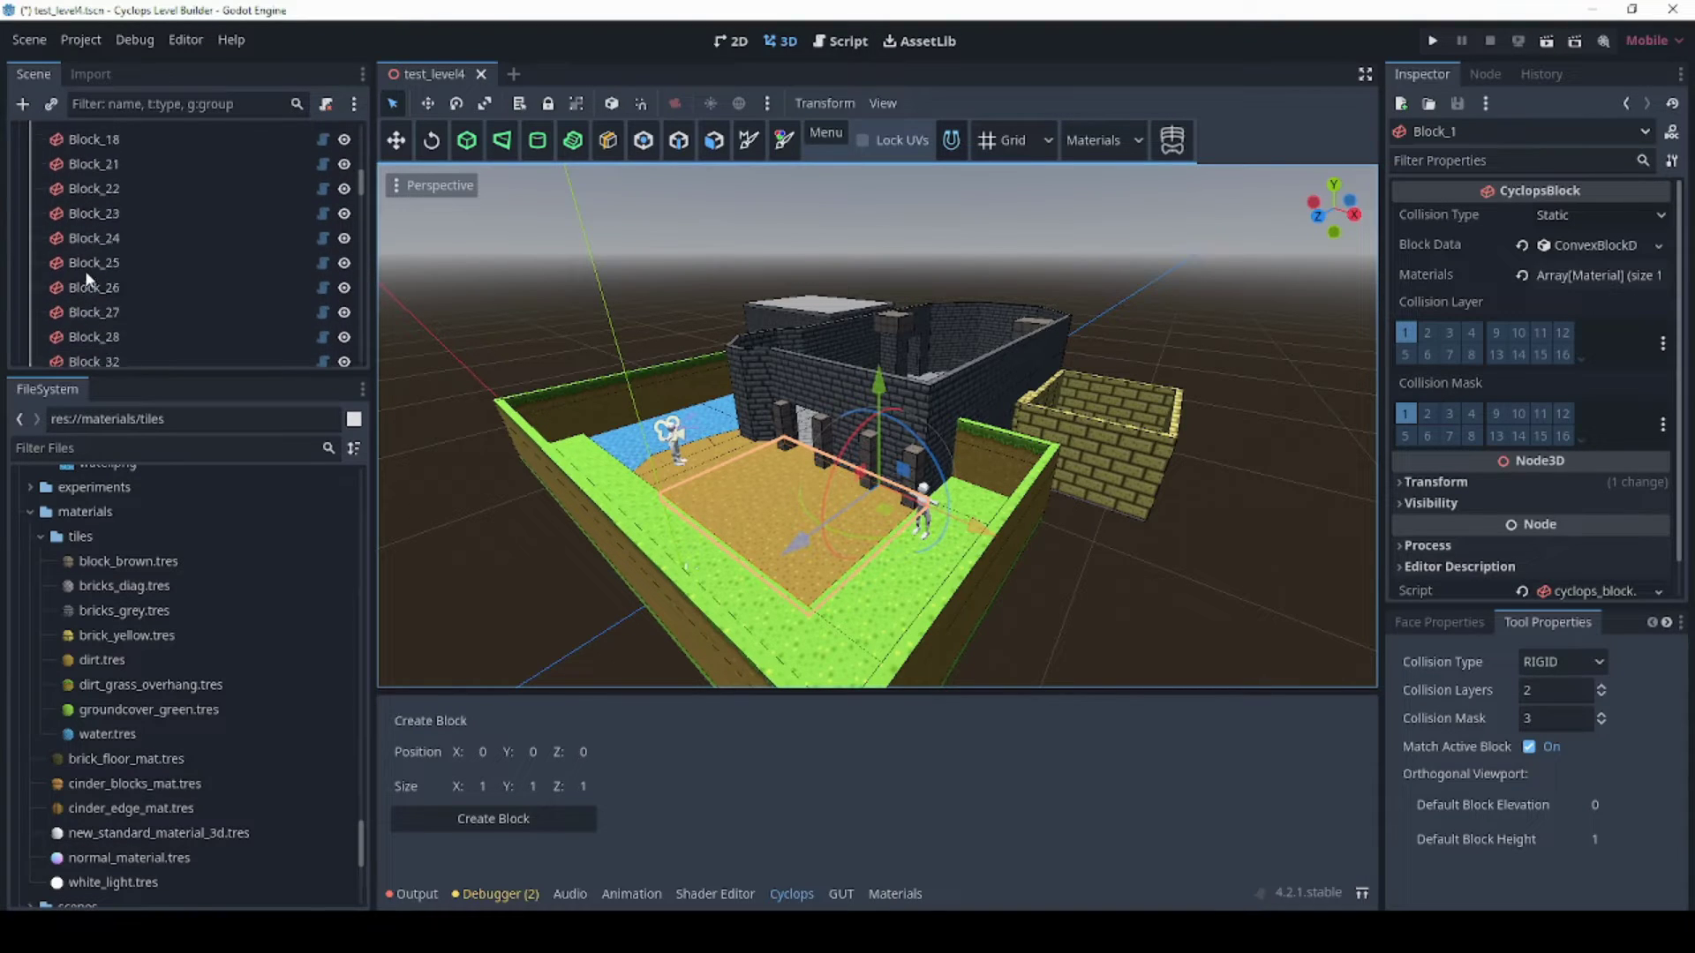
{"action": "scroll", "coordinate": [82, 273], "scroll_direction": "down", "scroll_amount": 4}
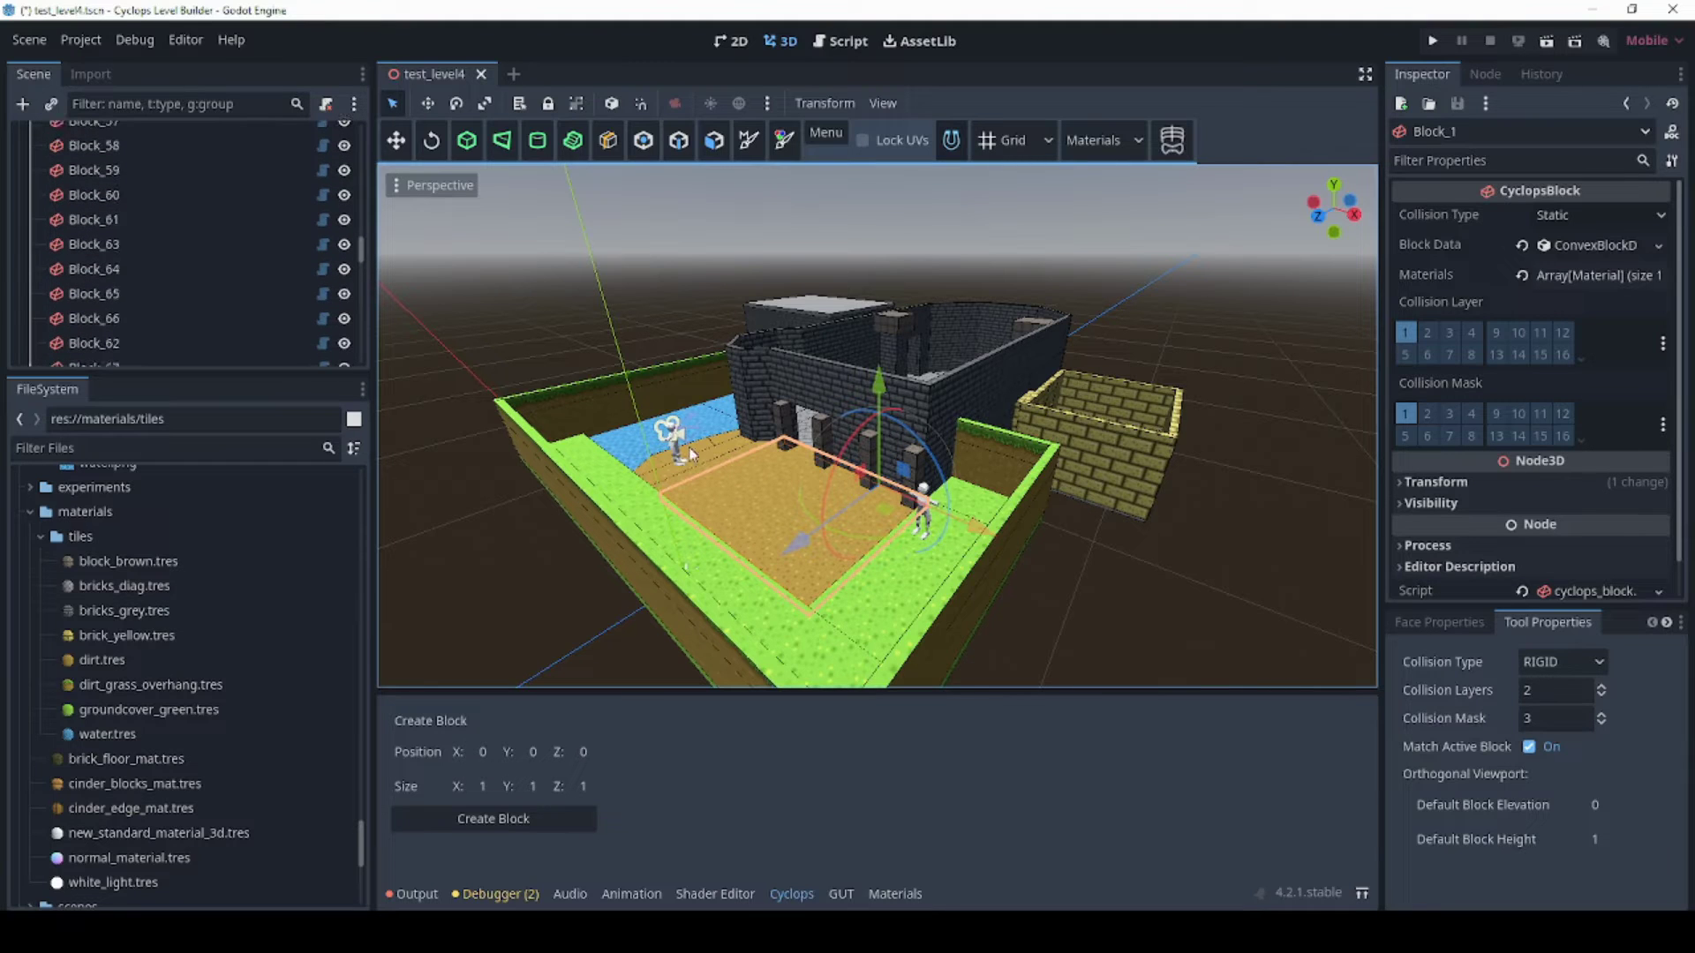
Open the exported new_scene.tscn from the project's scenes folder and bring the whole level into view.
{"action": "scroll", "coordinate": [189, 708], "scroll_direction": "down", "scroll_amount": 4}
{"action": "scroll", "coordinate": [187, 707], "scroll_direction": "down", "scroll_amount": 1}
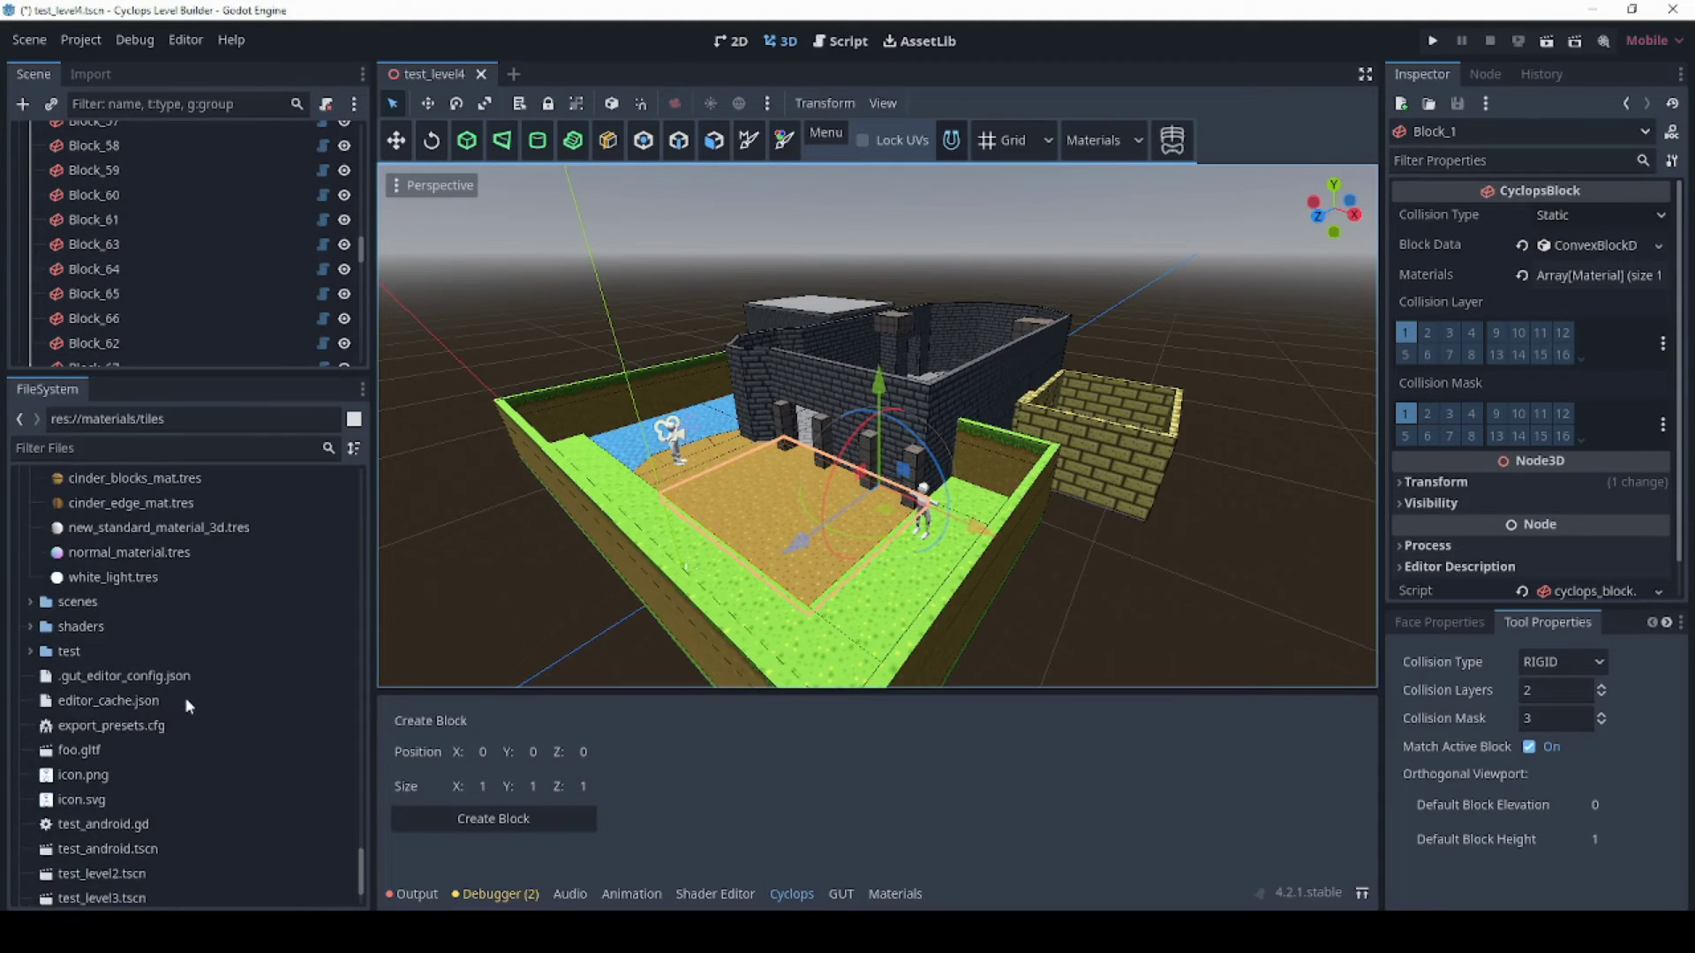
{"action": "left_click", "coordinate": [30, 601]}
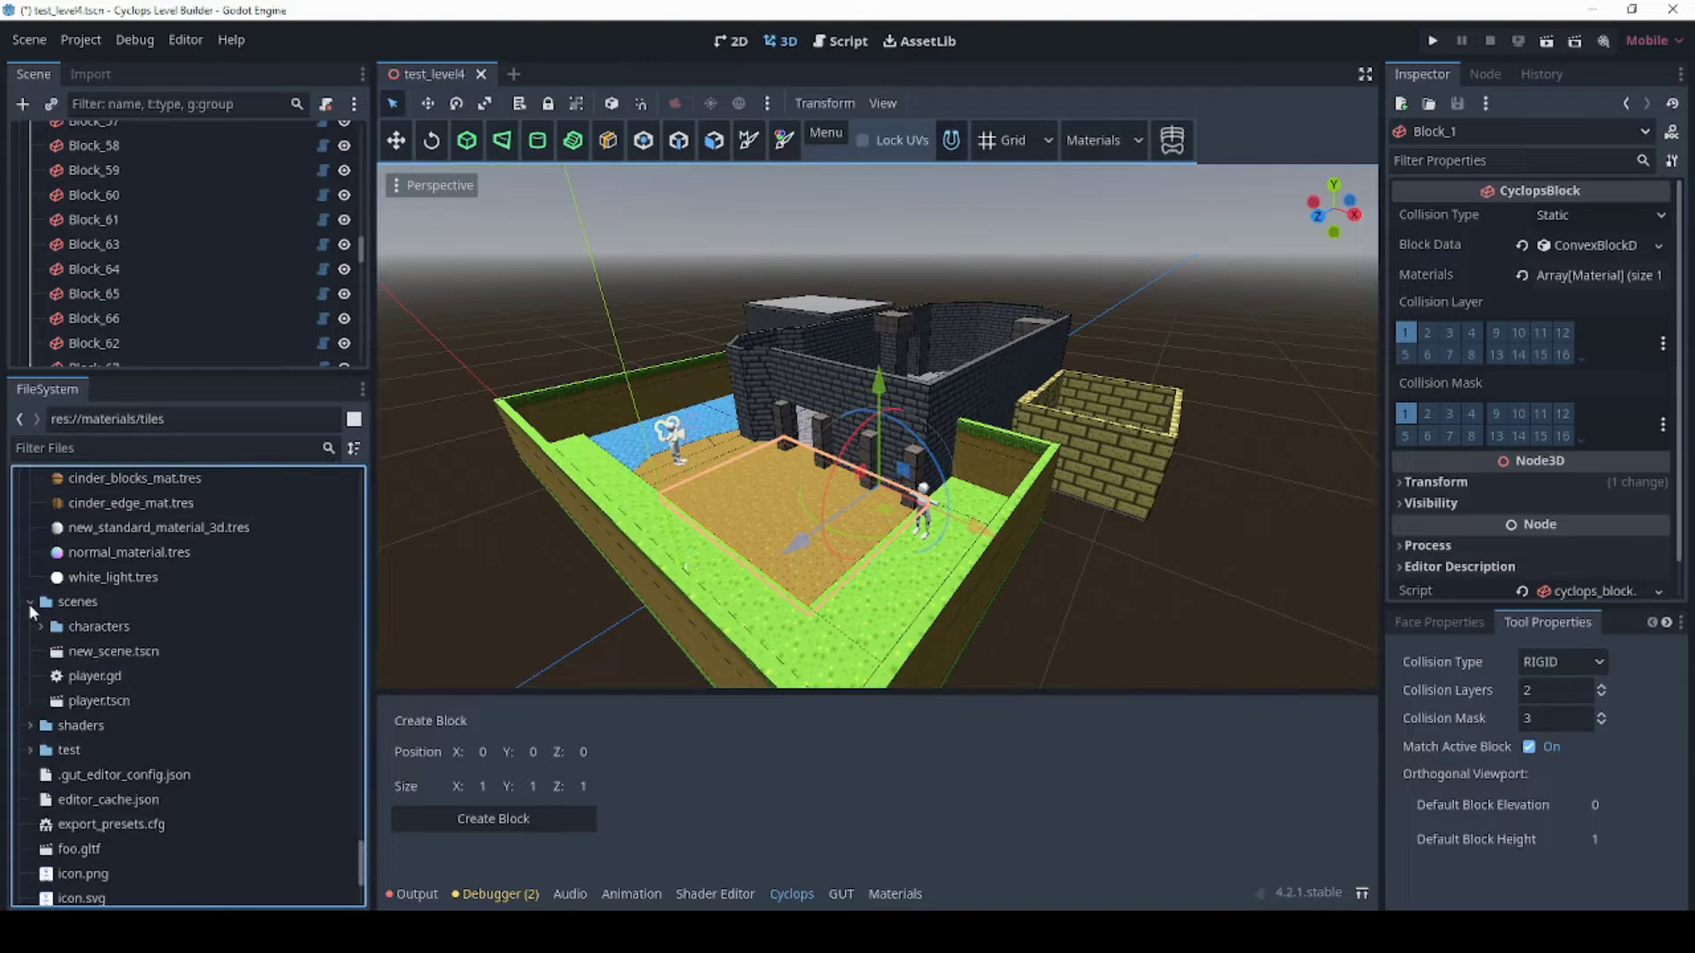
{"action": "left_click", "coordinate": [103, 651]}
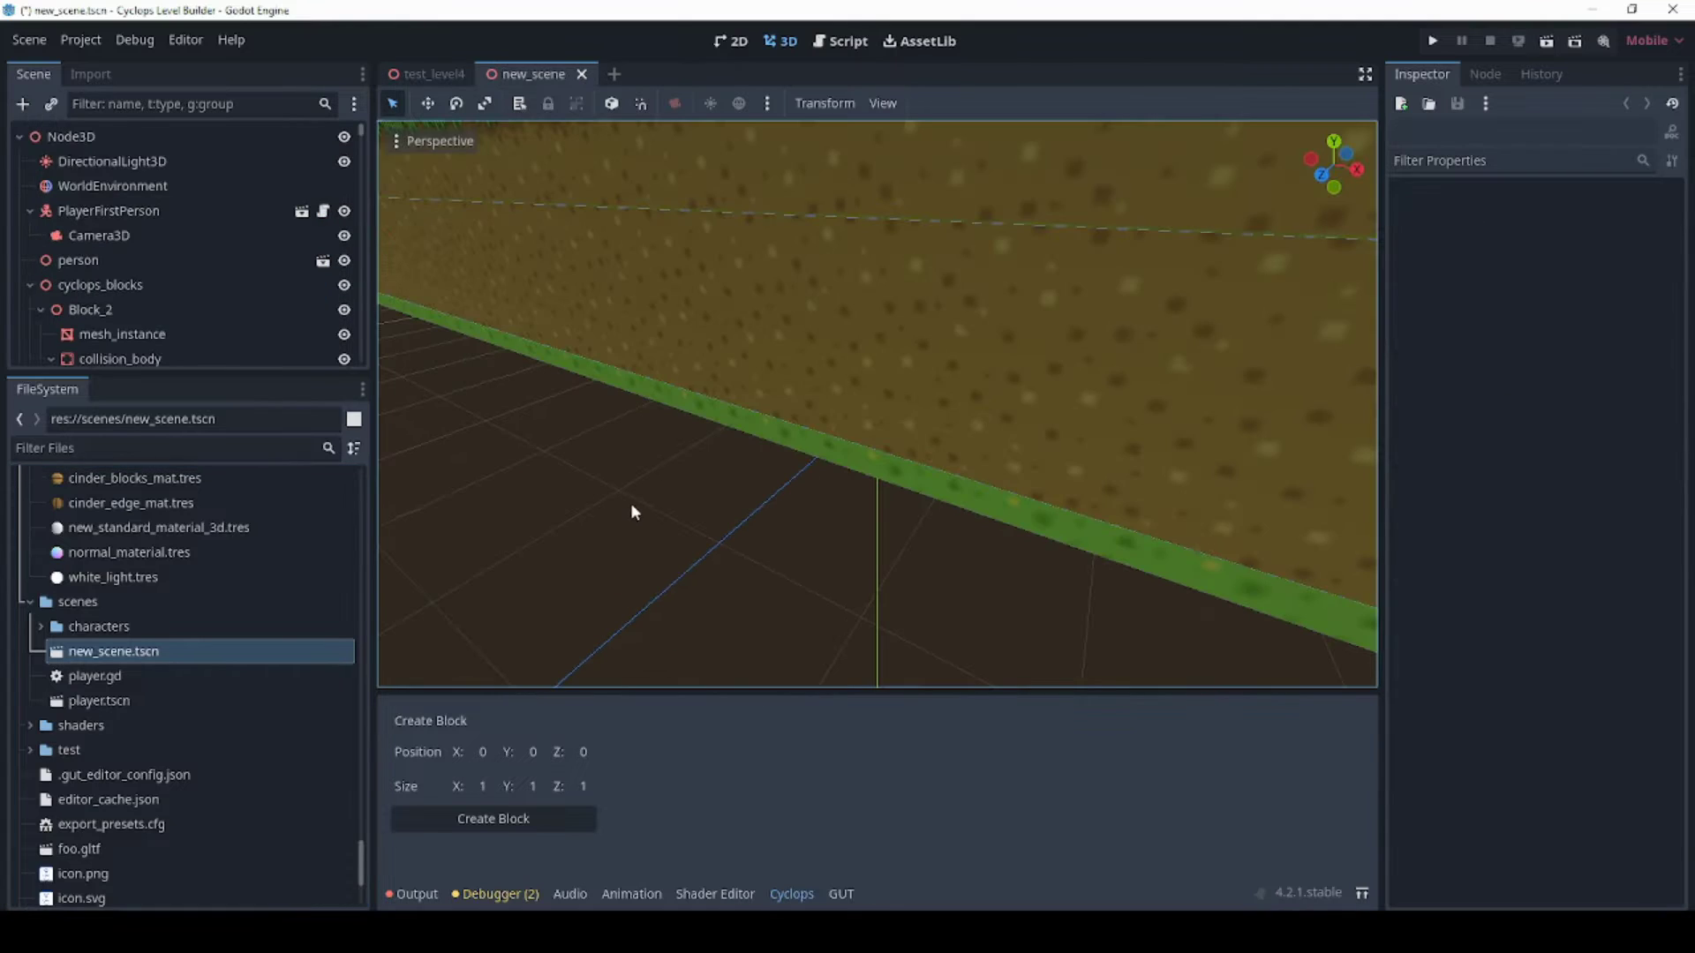
{"action": "scroll", "coordinate": [787, 299], "scroll_direction": "down", "scroll_amount": 5}
{"action": "middle_click_drag", "start_coordinate": [873, 311], "coordinate": [791, 464]}
{"action": "scroll", "coordinate": [791, 463], "scroll_direction": "up", "scroll_amount": 2}
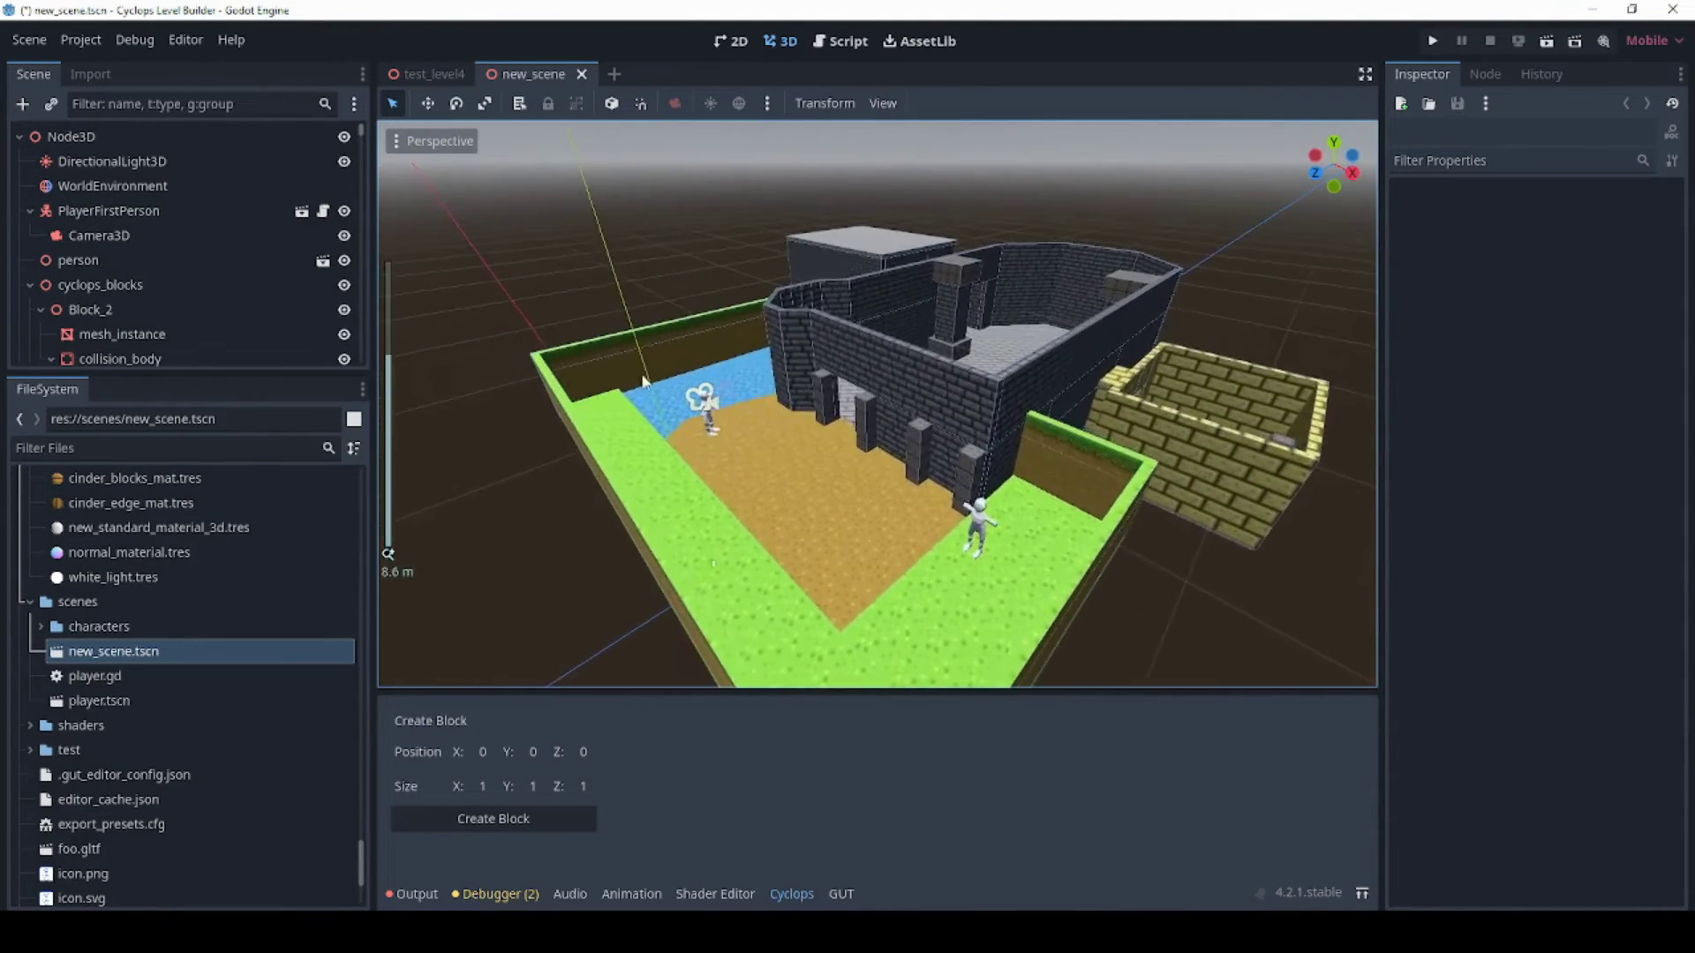
Examine the mesh_instance and collision_body nodes under the exported blocks in the new_scene tree.
{"action": "scroll", "coordinate": [171, 305], "scroll_direction": "down", "scroll_amount": 5}
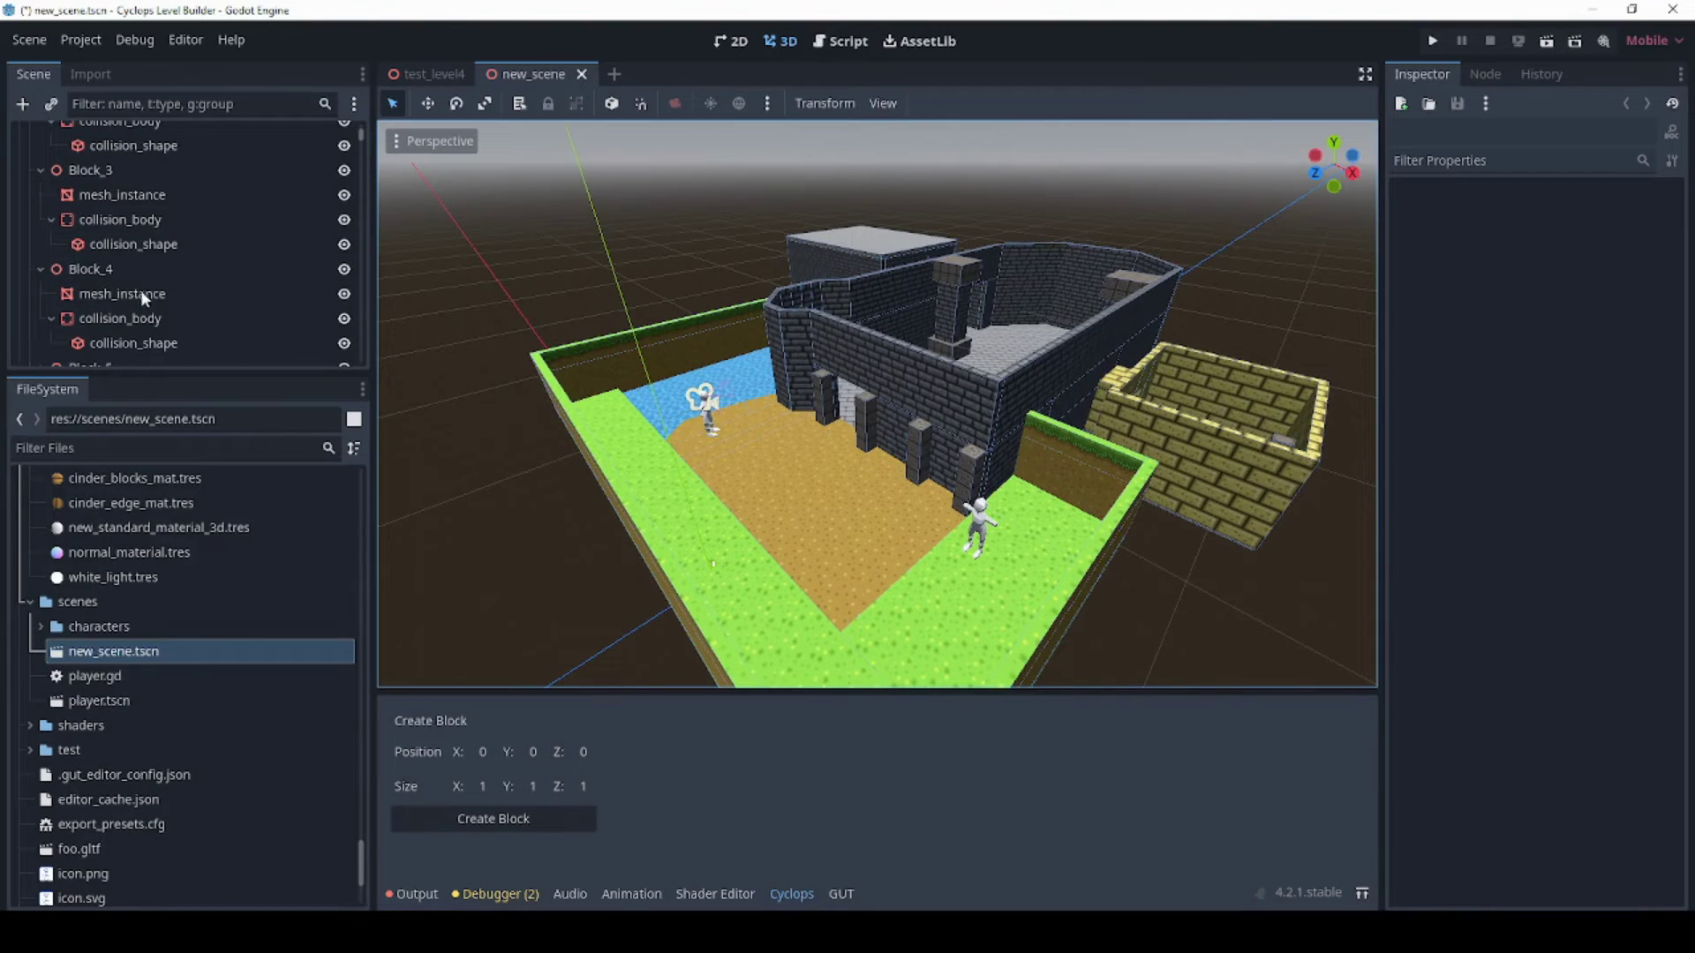
{"action": "left_click", "coordinate": [141, 322]}
{"action": "left_click", "coordinate": [130, 294]}
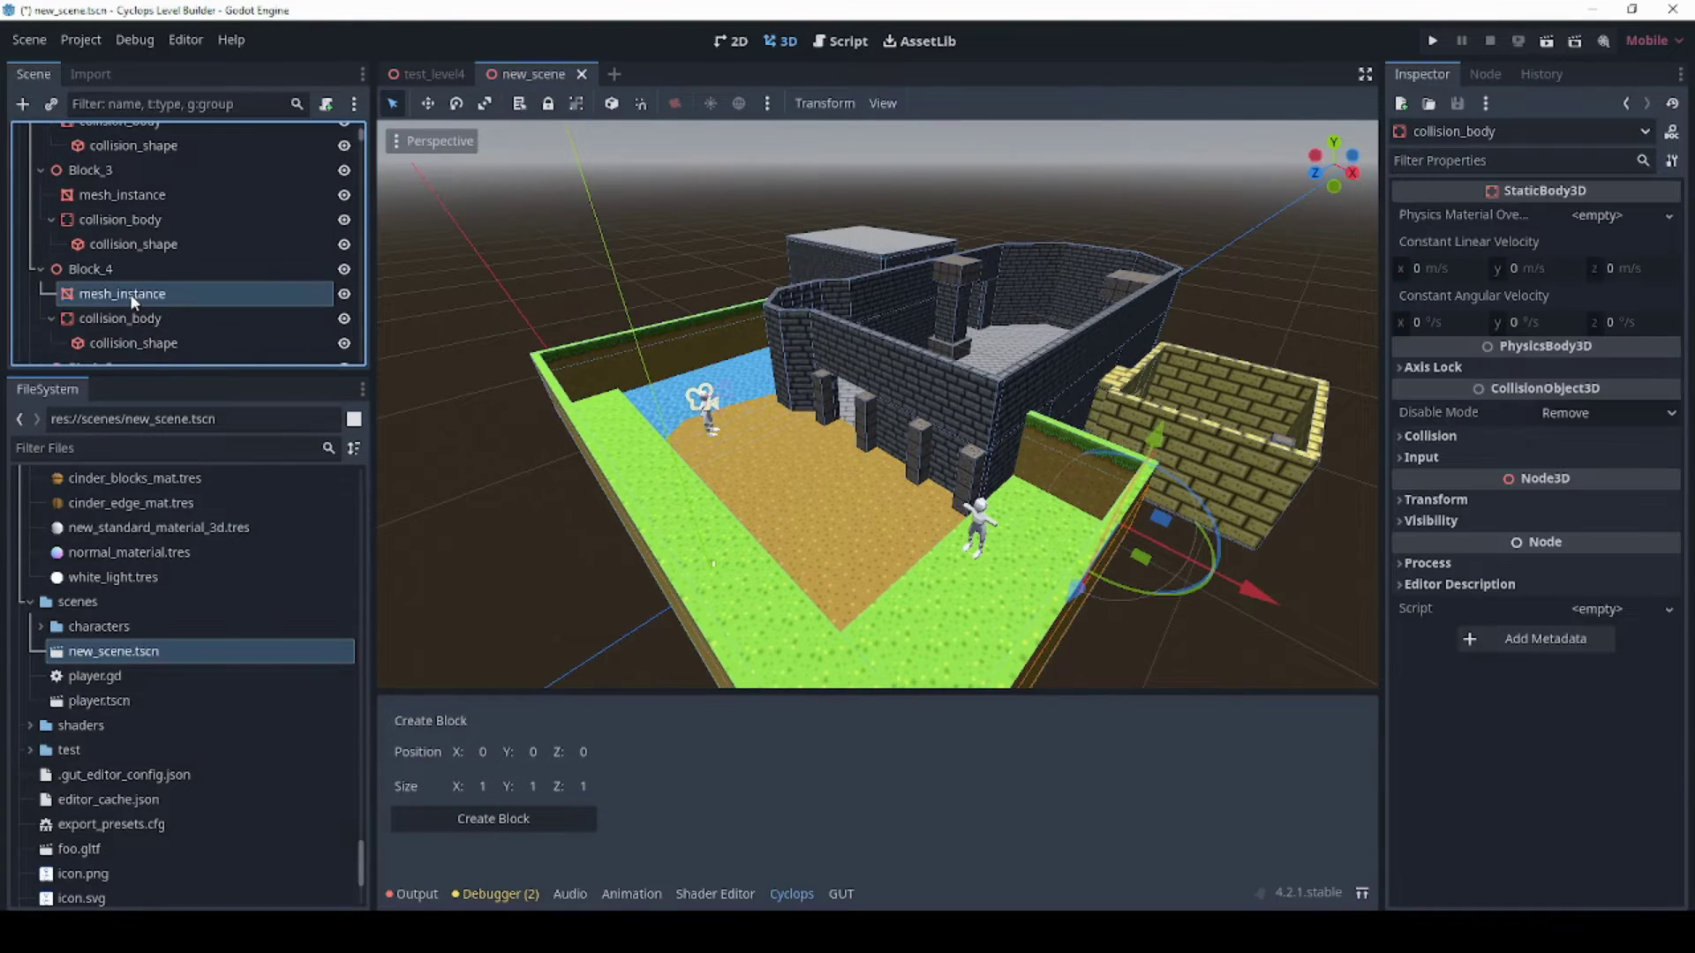
{"action": "scroll", "coordinate": [129, 293], "scroll_direction": "down", "scroll_amount": 4}
{"action": "left_click", "coordinate": [129, 297]}
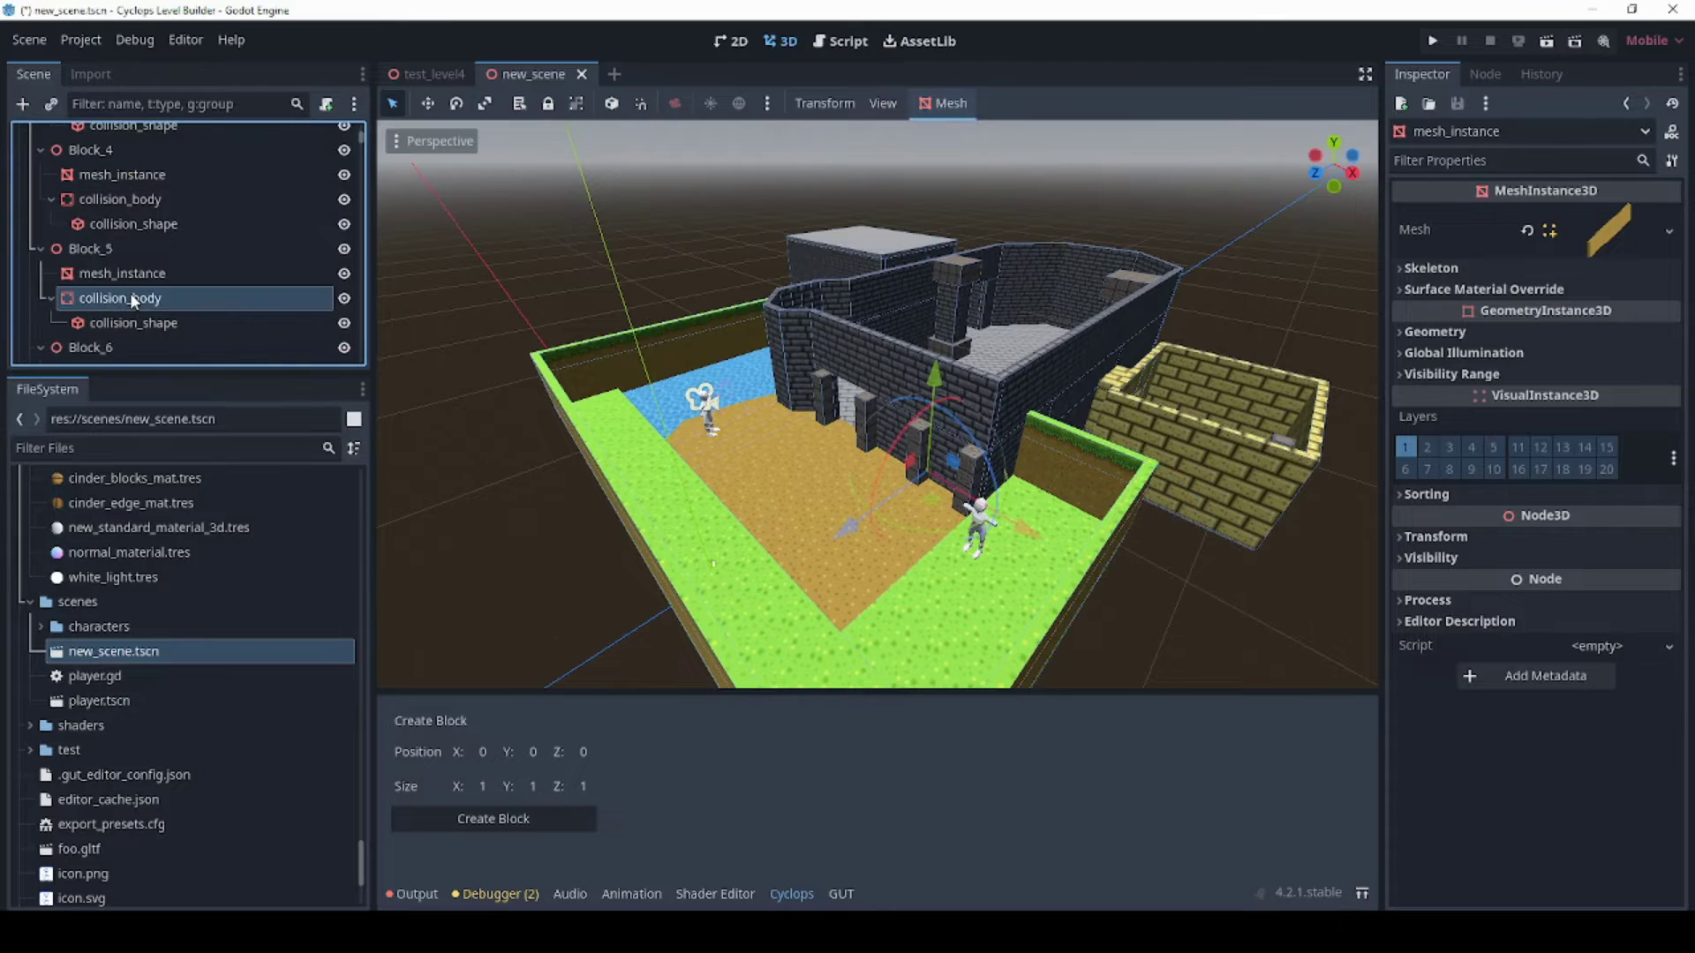
{"action": "scroll", "coordinate": [130, 294], "scroll_direction": "down", "scroll_amount": 3}
{"action": "left_click", "coordinate": [139, 323]}
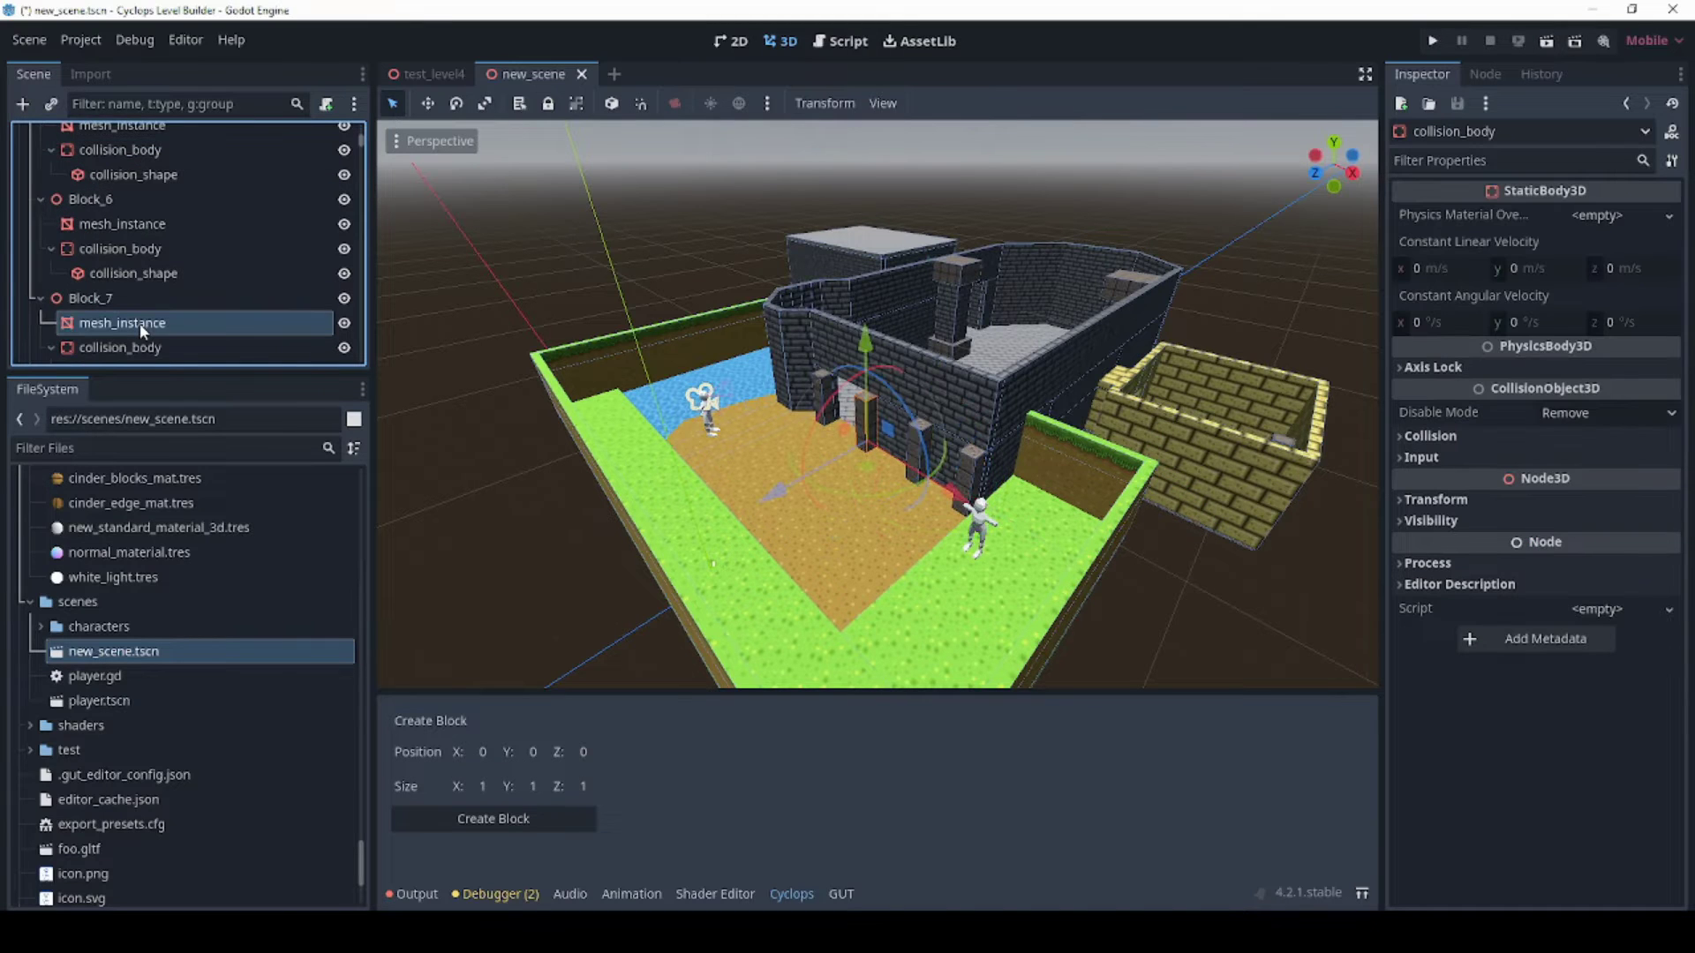
{"action": "scroll", "coordinate": [140, 325], "scroll_direction": "down", "scroll_amount": 2}
{"action": "left_click", "coordinate": [139, 329]}
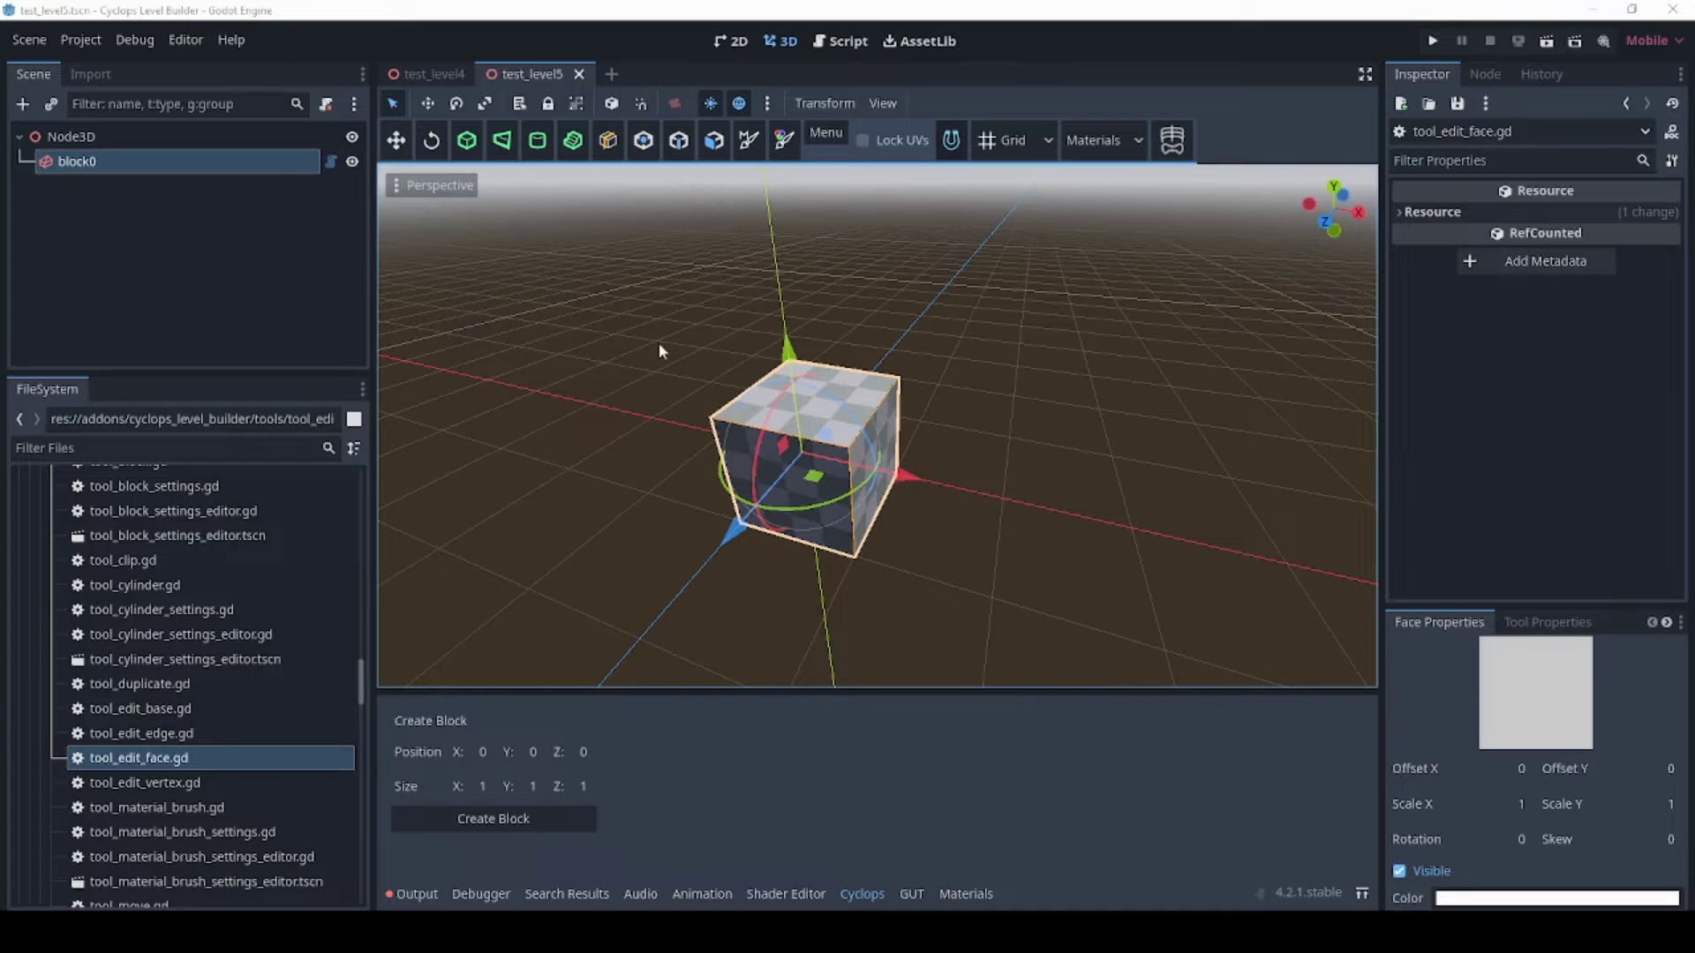
Select the four top vertices of block0 in test_level5 and merge them at their center.
{"action": "left_click", "coordinate": [644, 141]}
{"action": "middle_click_drag", "start_coordinate": [651, 184], "coordinate": [632, 290]}
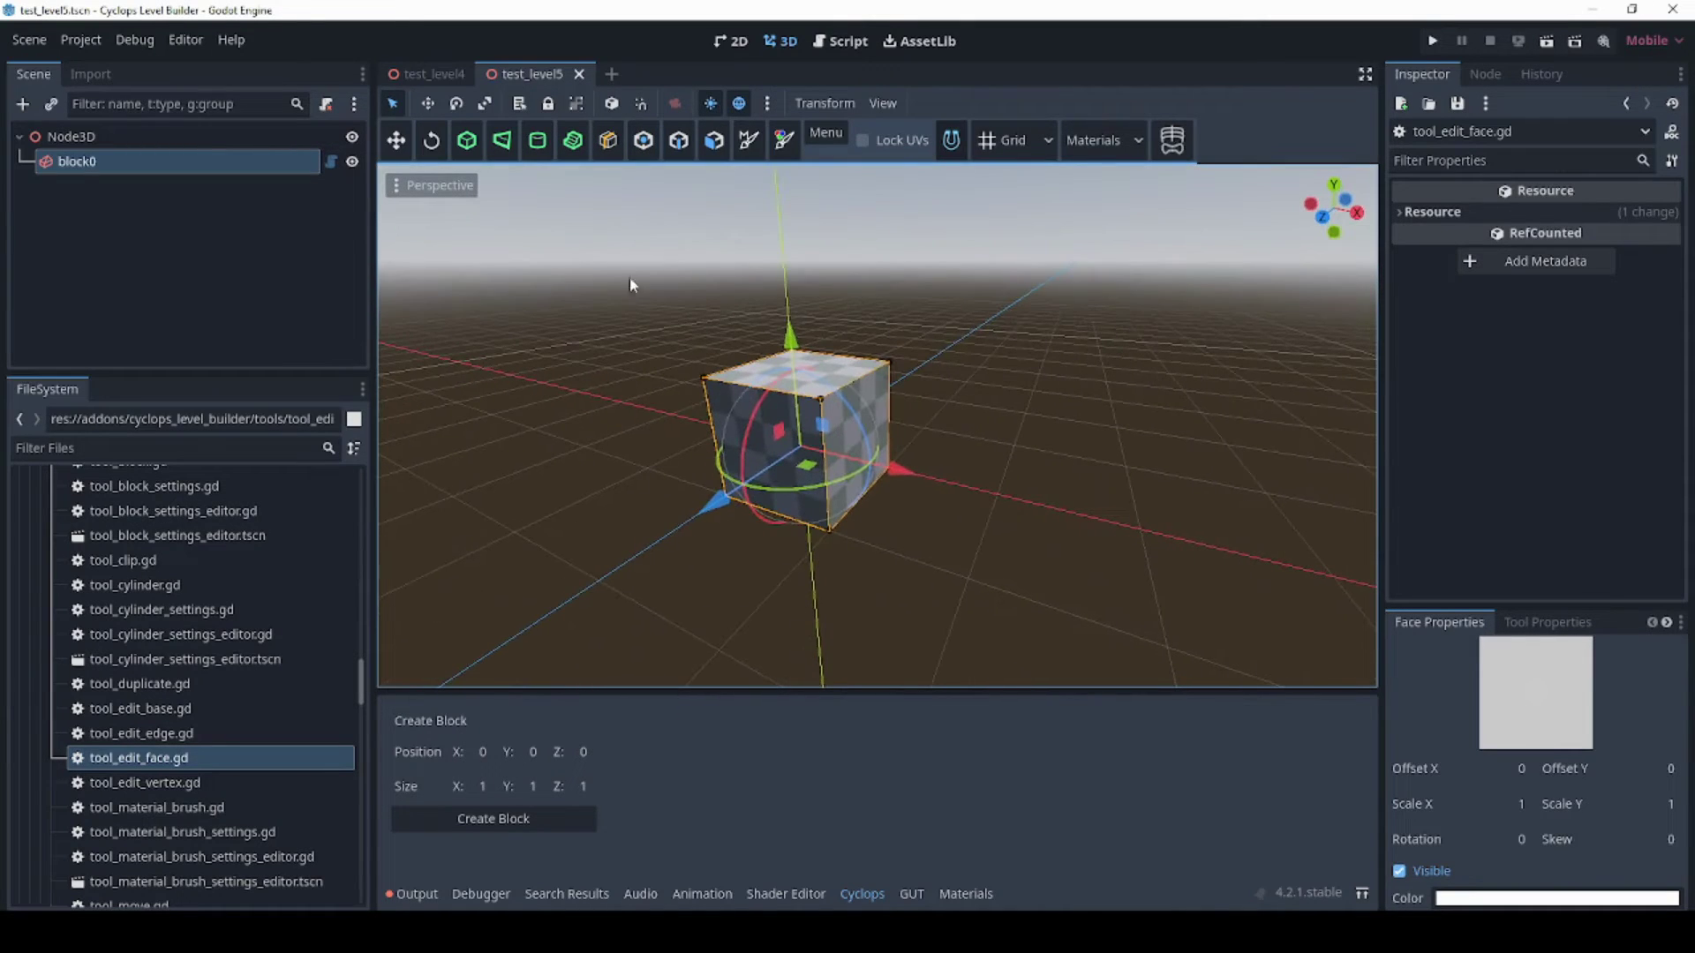
{"action": "left_click", "coordinate": [908, 416]}
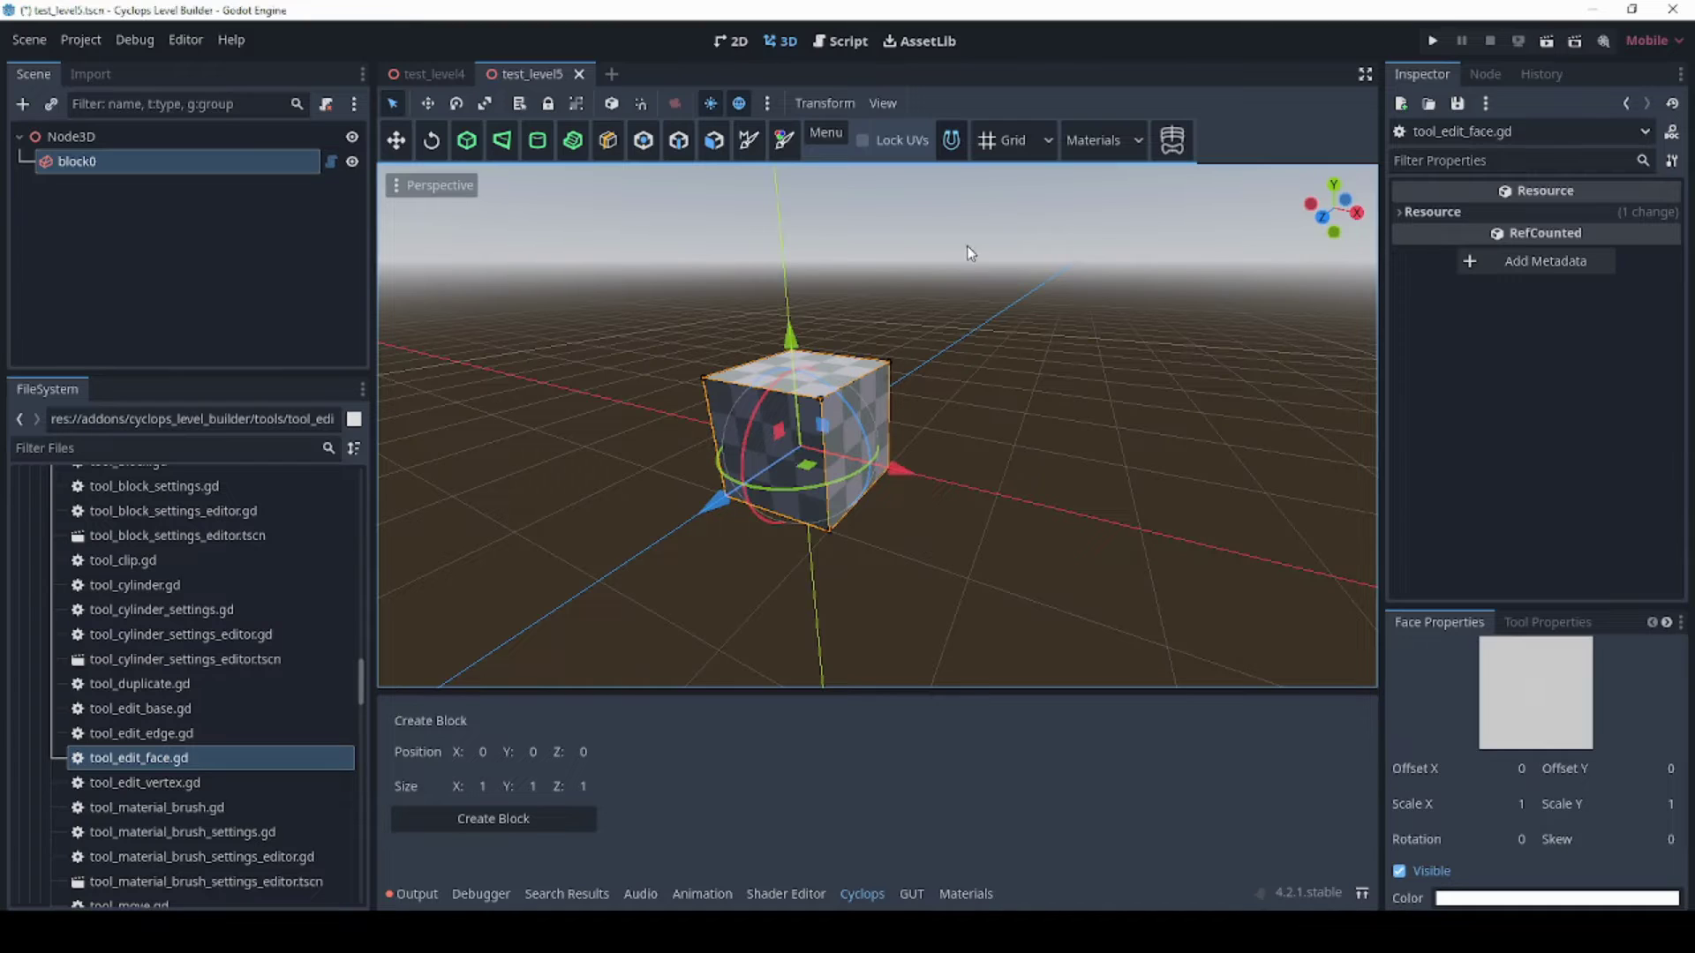
{"action": "left_click", "coordinate": [704, 385]}
{"action": "left_click_drag", "start_coordinate": [557, 201], "coordinate": [938, 414]}
{"action": "mouse_move", "coordinate": [945, 405]}
{"action": "middle_mouse_down"}
{"action": "mouse_move", "coordinate": [852, 414]}
{"action": "mouse_move", "coordinate": [924, 420]}
{"action": "middle_mouse_up"}
{"action": "left_click", "coordinate": [835, 141]}
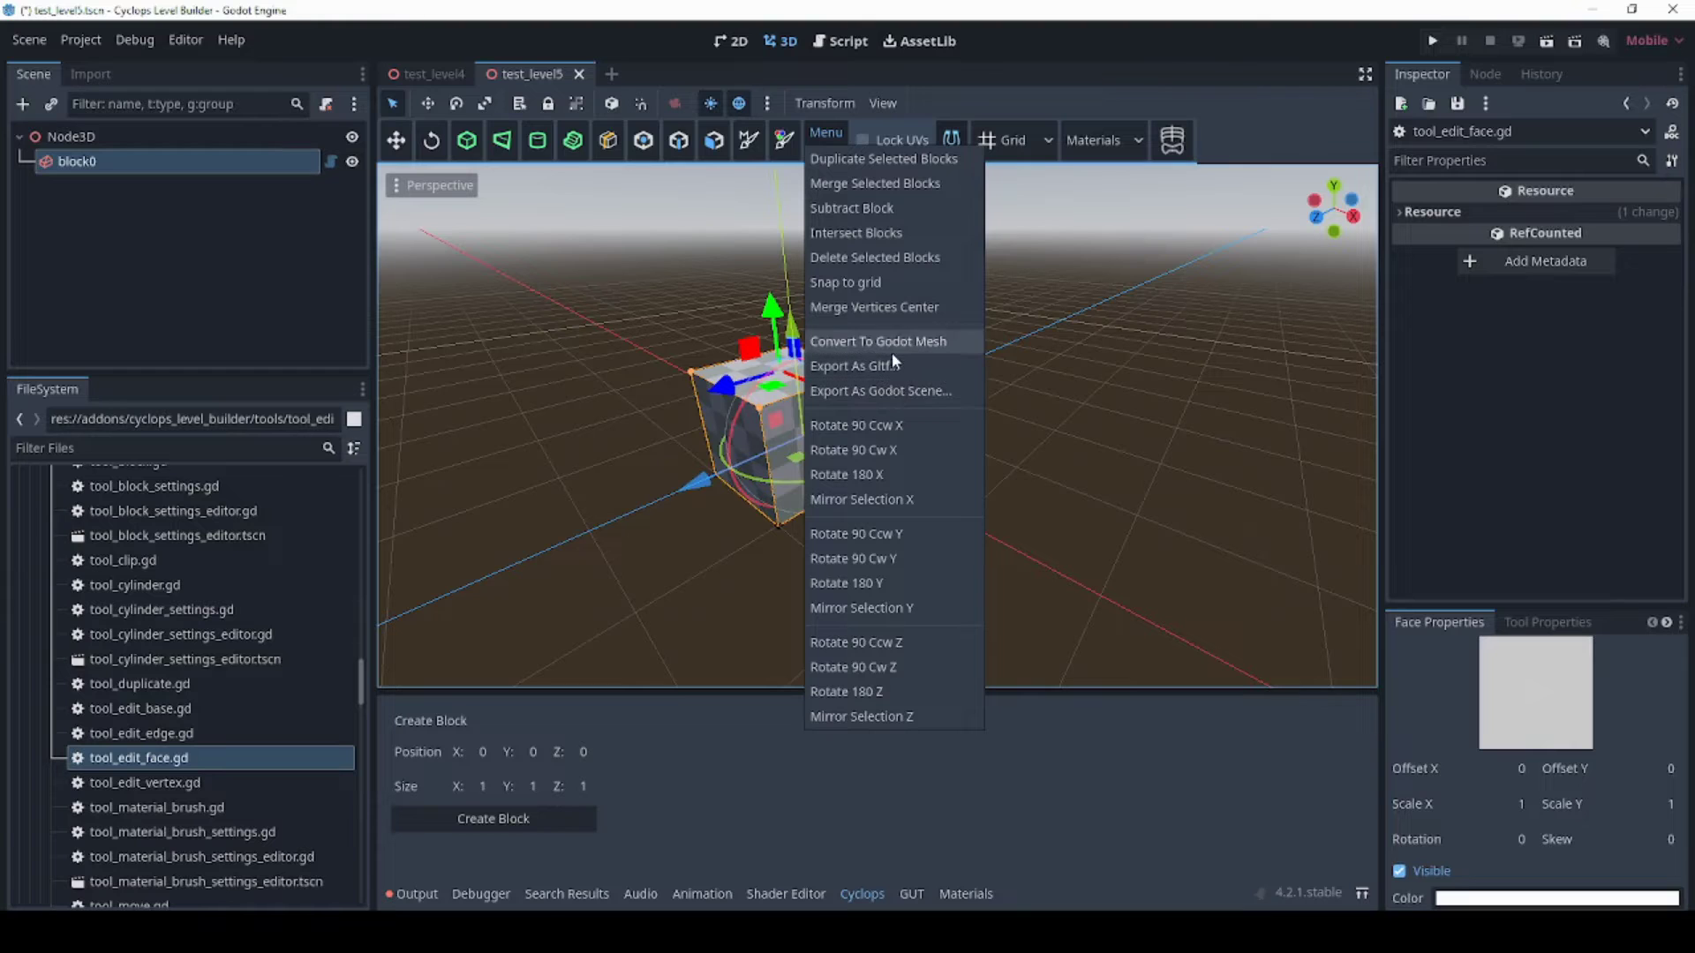
{"action": "left_click", "coordinate": [886, 309]}
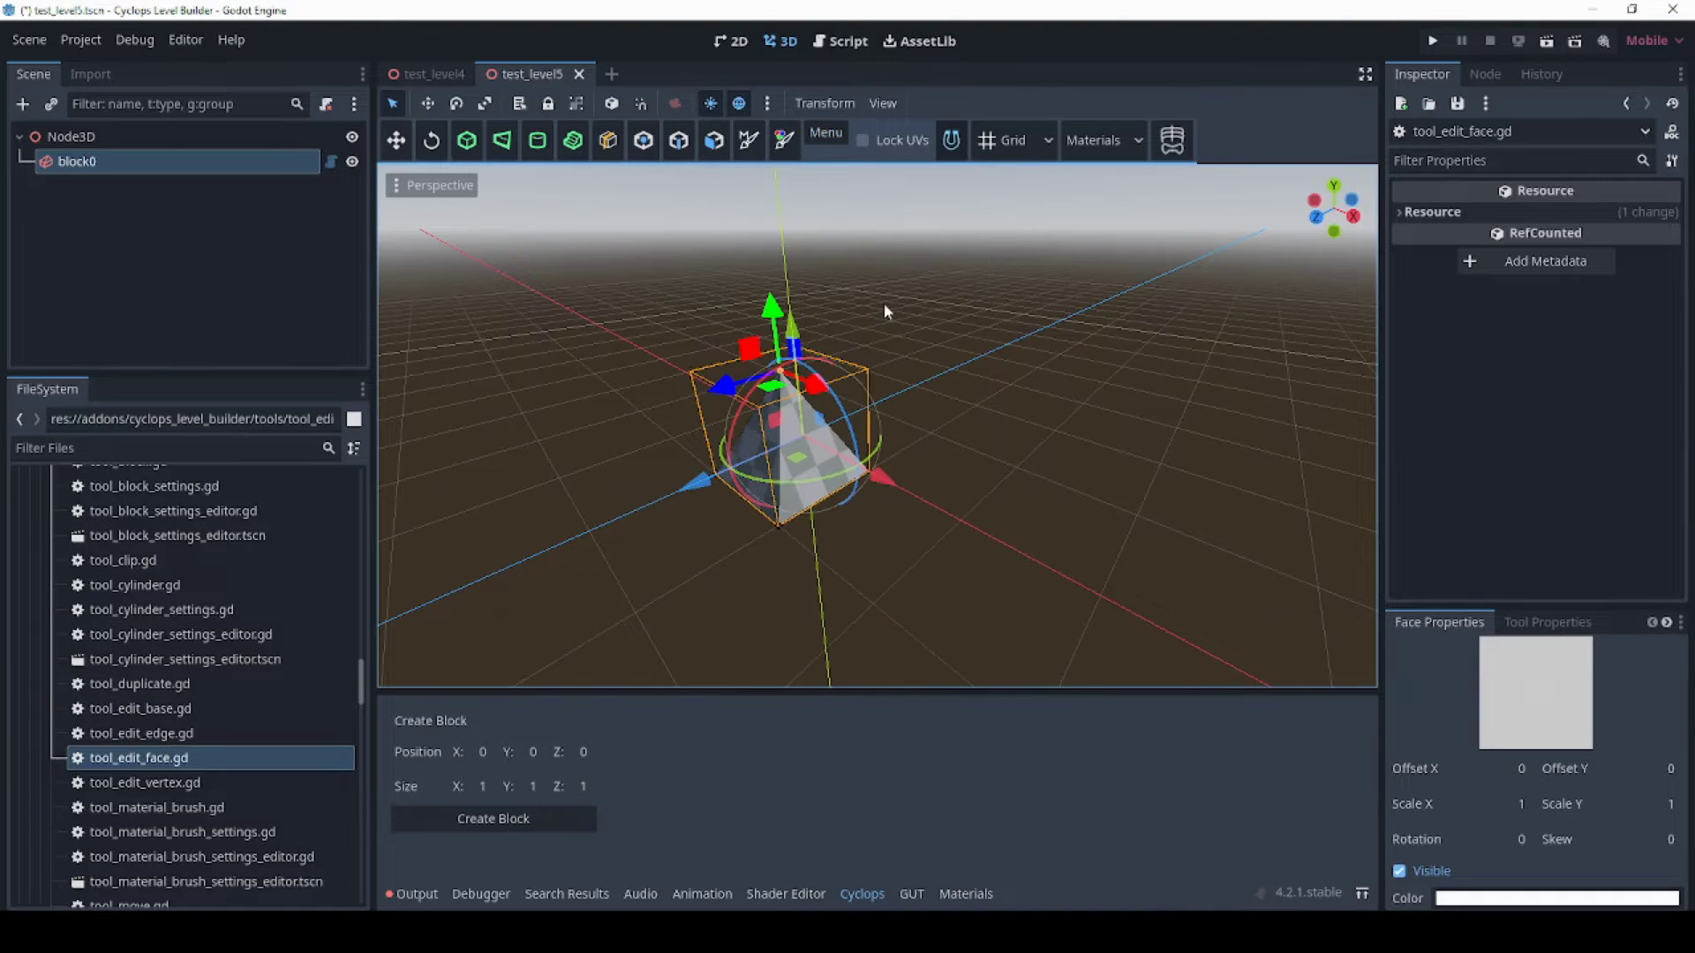
Draw a wide, low cylinder block on the ground beside the pyramid.
{"action": "middle_click_drag", "start_coordinate": [615, 387], "coordinate": [764, 369]}
{"action": "scroll", "coordinate": [755, 378], "scroll_direction": "down", "scroll_amount": 3}
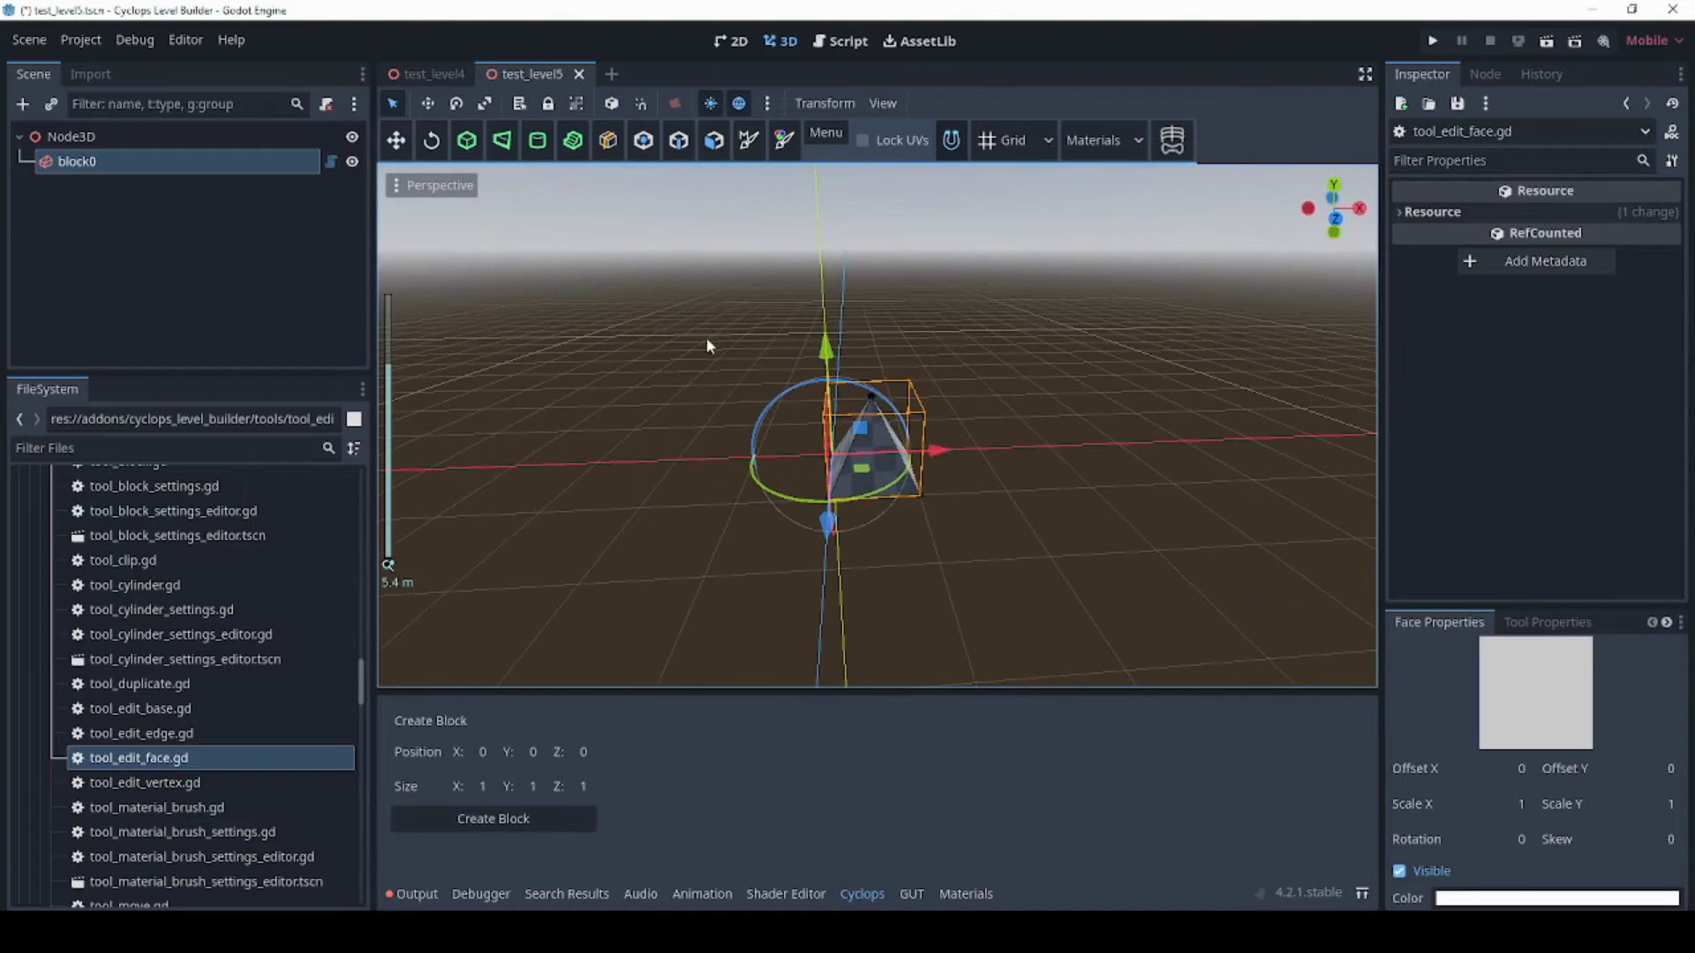
{"action": "left_click", "coordinate": [537, 143]}
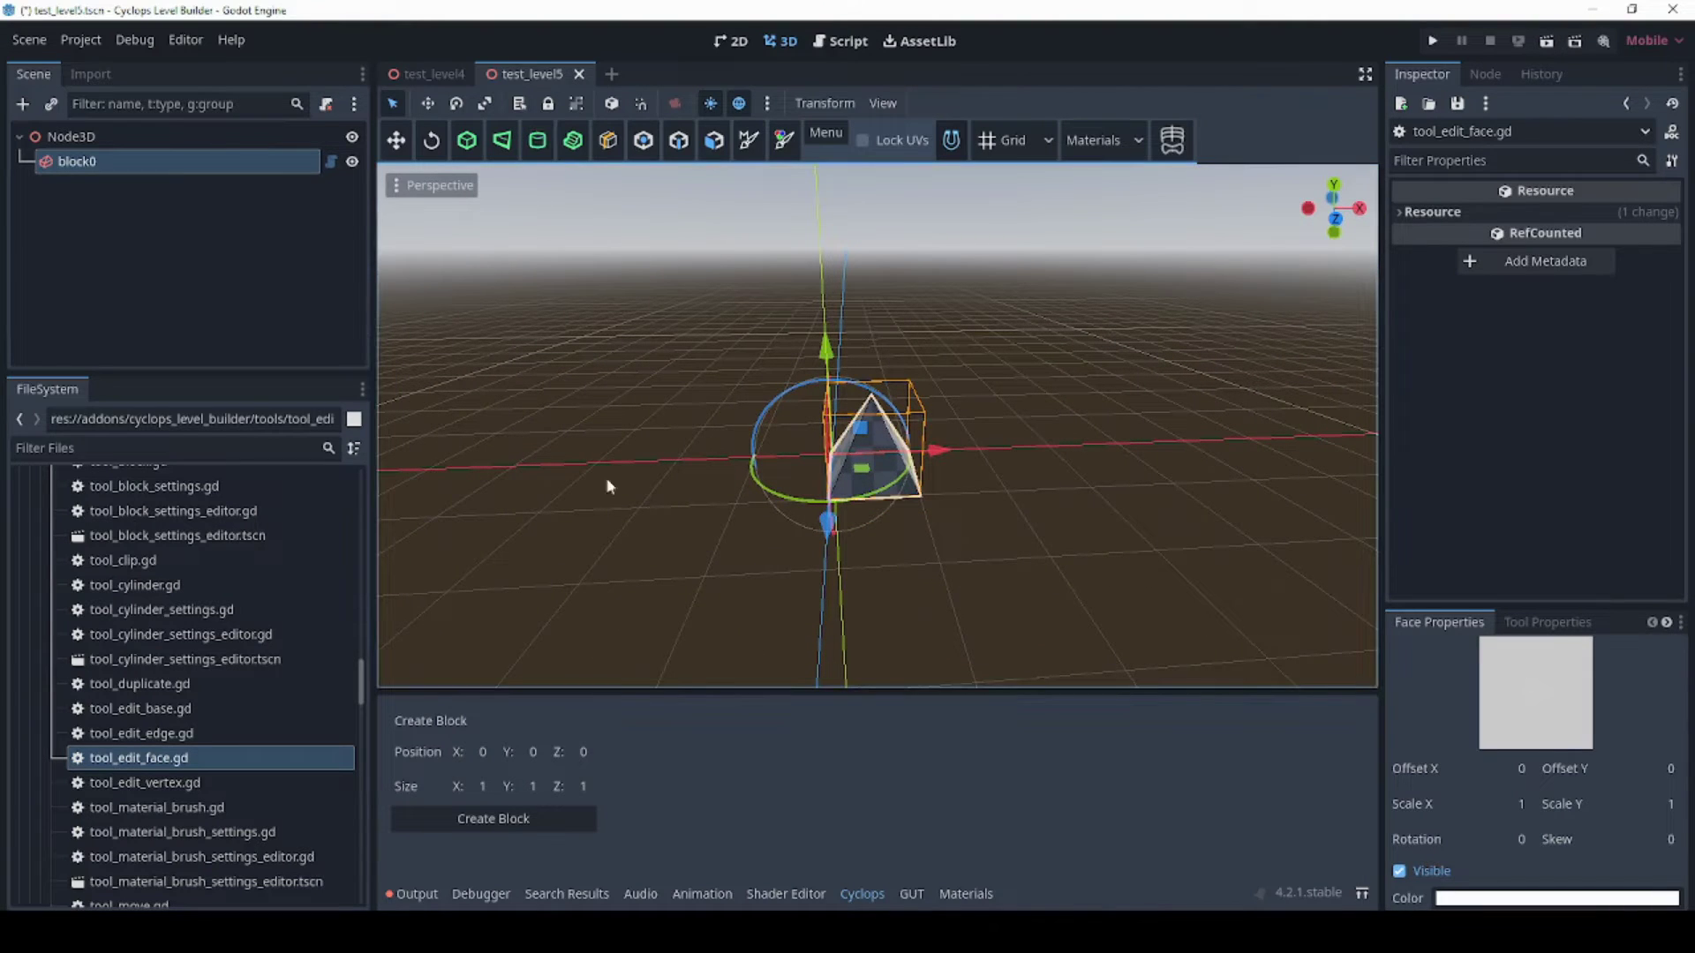
{"action": "left_click_drag", "start_coordinate": [496, 459], "coordinate": [597, 488]}
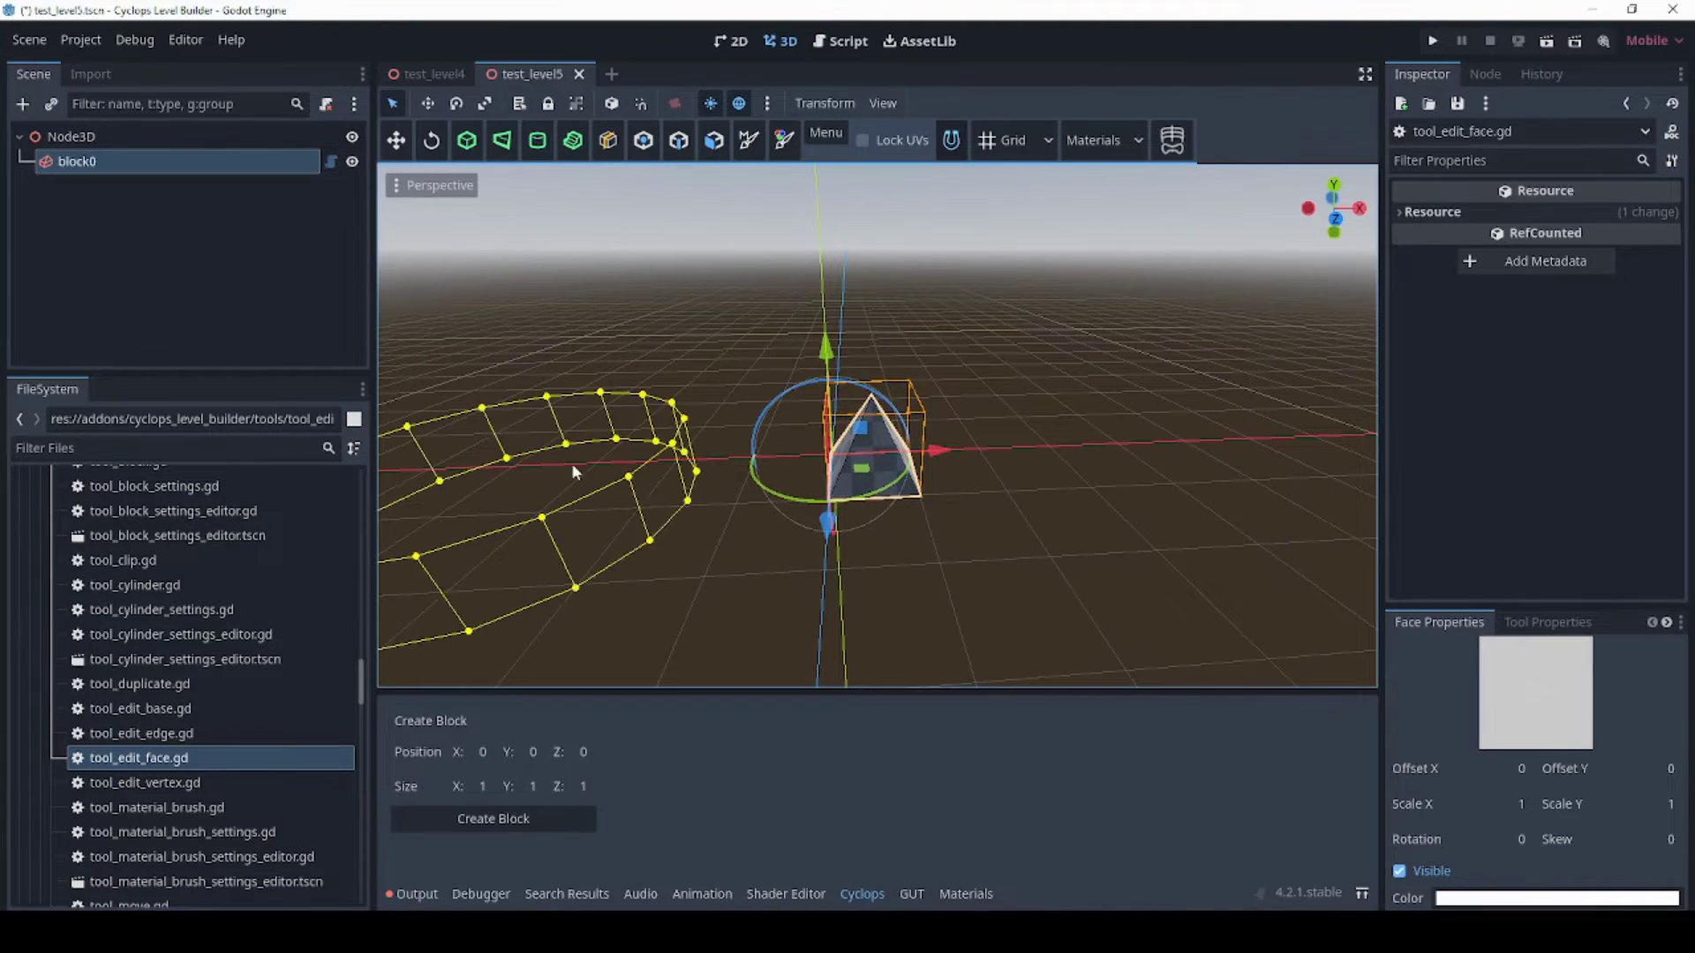
{"action": "left_click", "coordinate": [532, 336]}
{"action": "scroll", "coordinate": [604, 397], "scroll_direction": "up", "scroll_amount": 3}
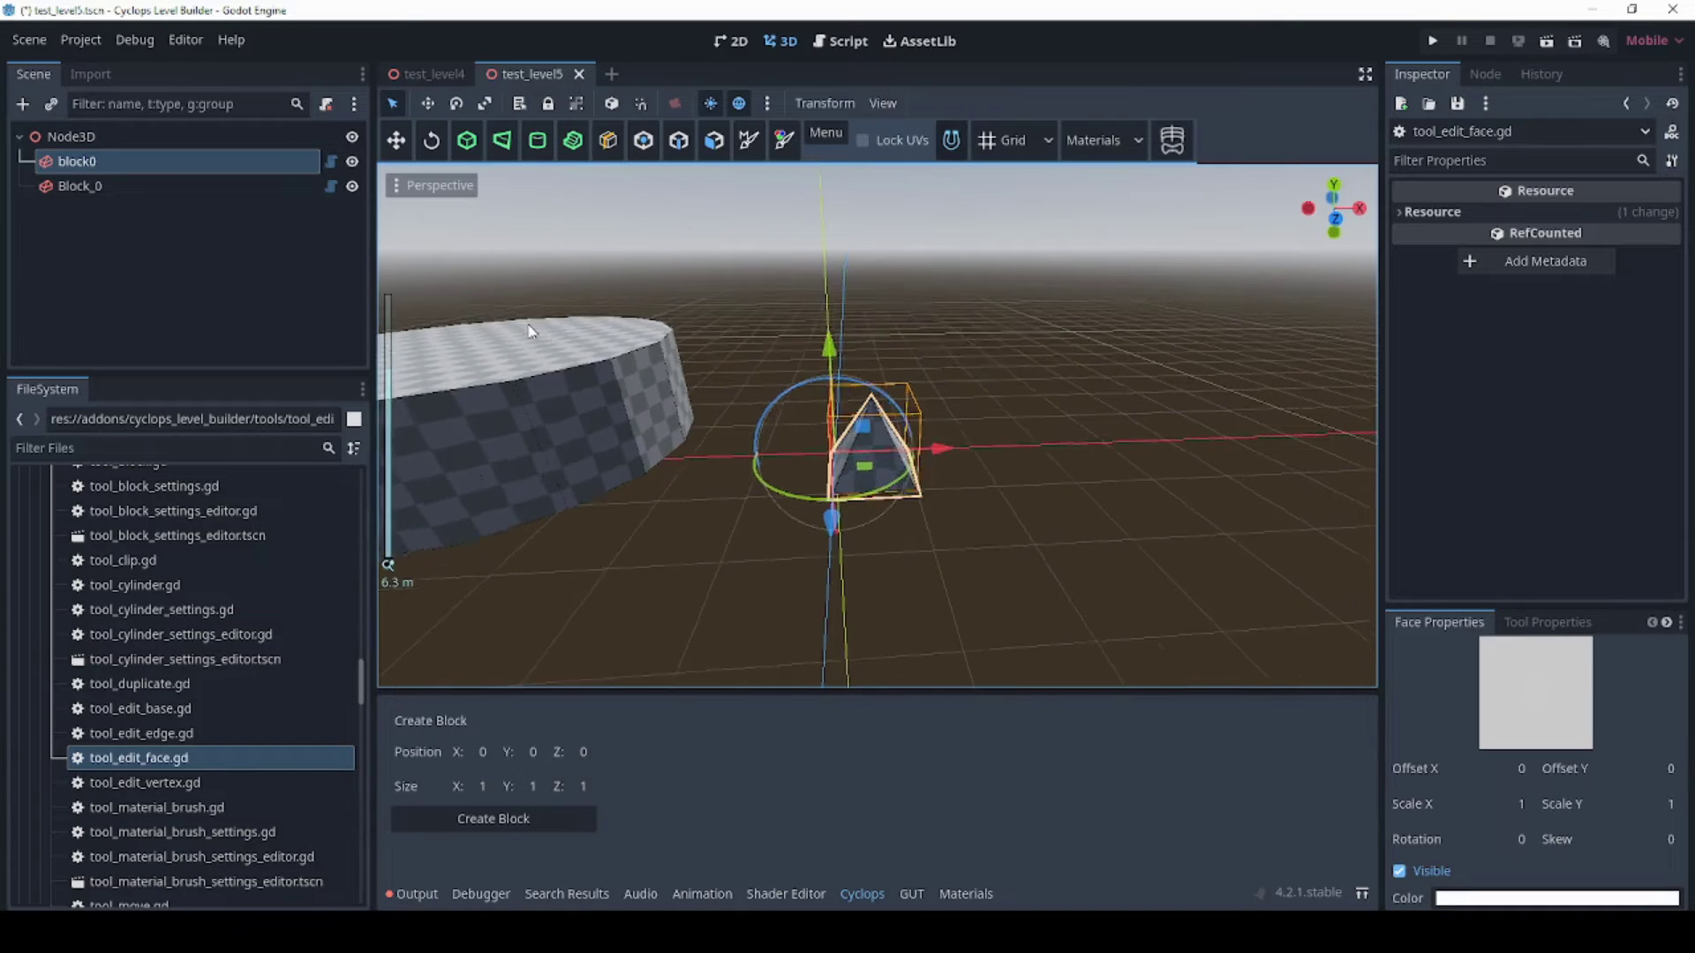
{"action": "scroll", "coordinate": [605, 397], "scroll_direction": "down", "scroll_amount": 2}
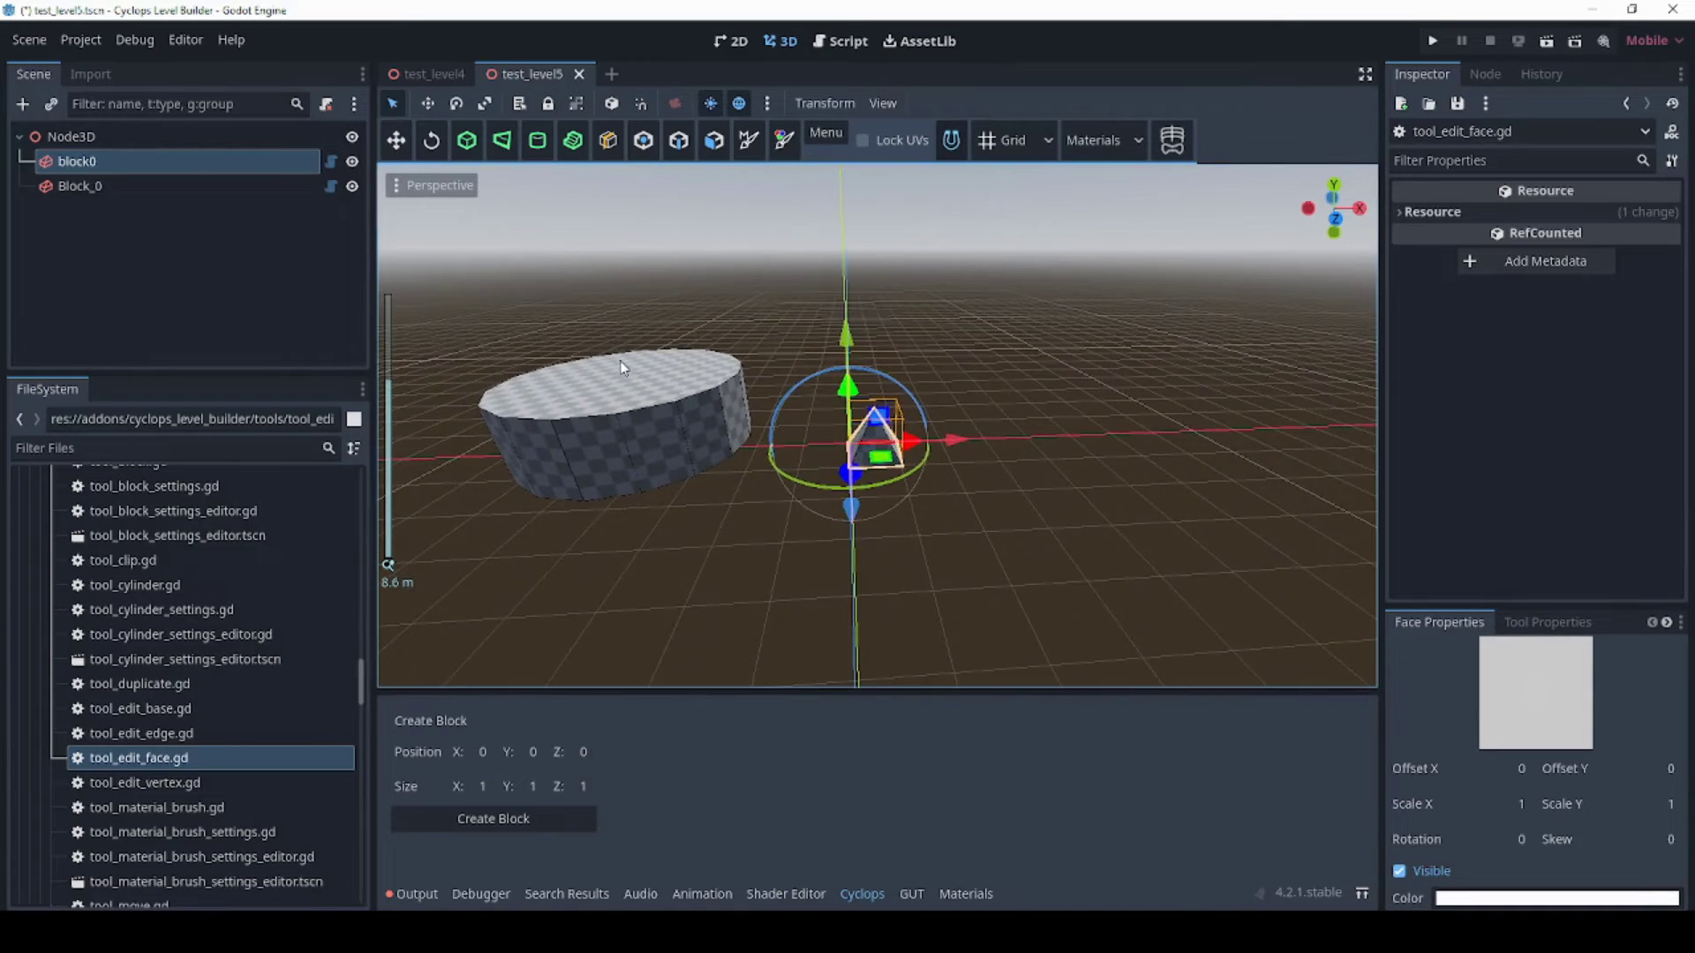
Select all vertices on the cylinder's upper rim and merge them at their center.
{"action": "left_click", "coordinate": [647, 414]}
{"action": "left_click", "coordinate": [644, 140]}
{"action": "middle_click_drag", "start_coordinate": [685, 428], "coordinate": [794, 420]}
{"action": "left_click_drag", "start_coordinate": [583, 330], "coordinate": [852, 441]}
{"action": "middle_click_drag", "start_coordinate": [852, 442], "coordinate": [852, 419]}
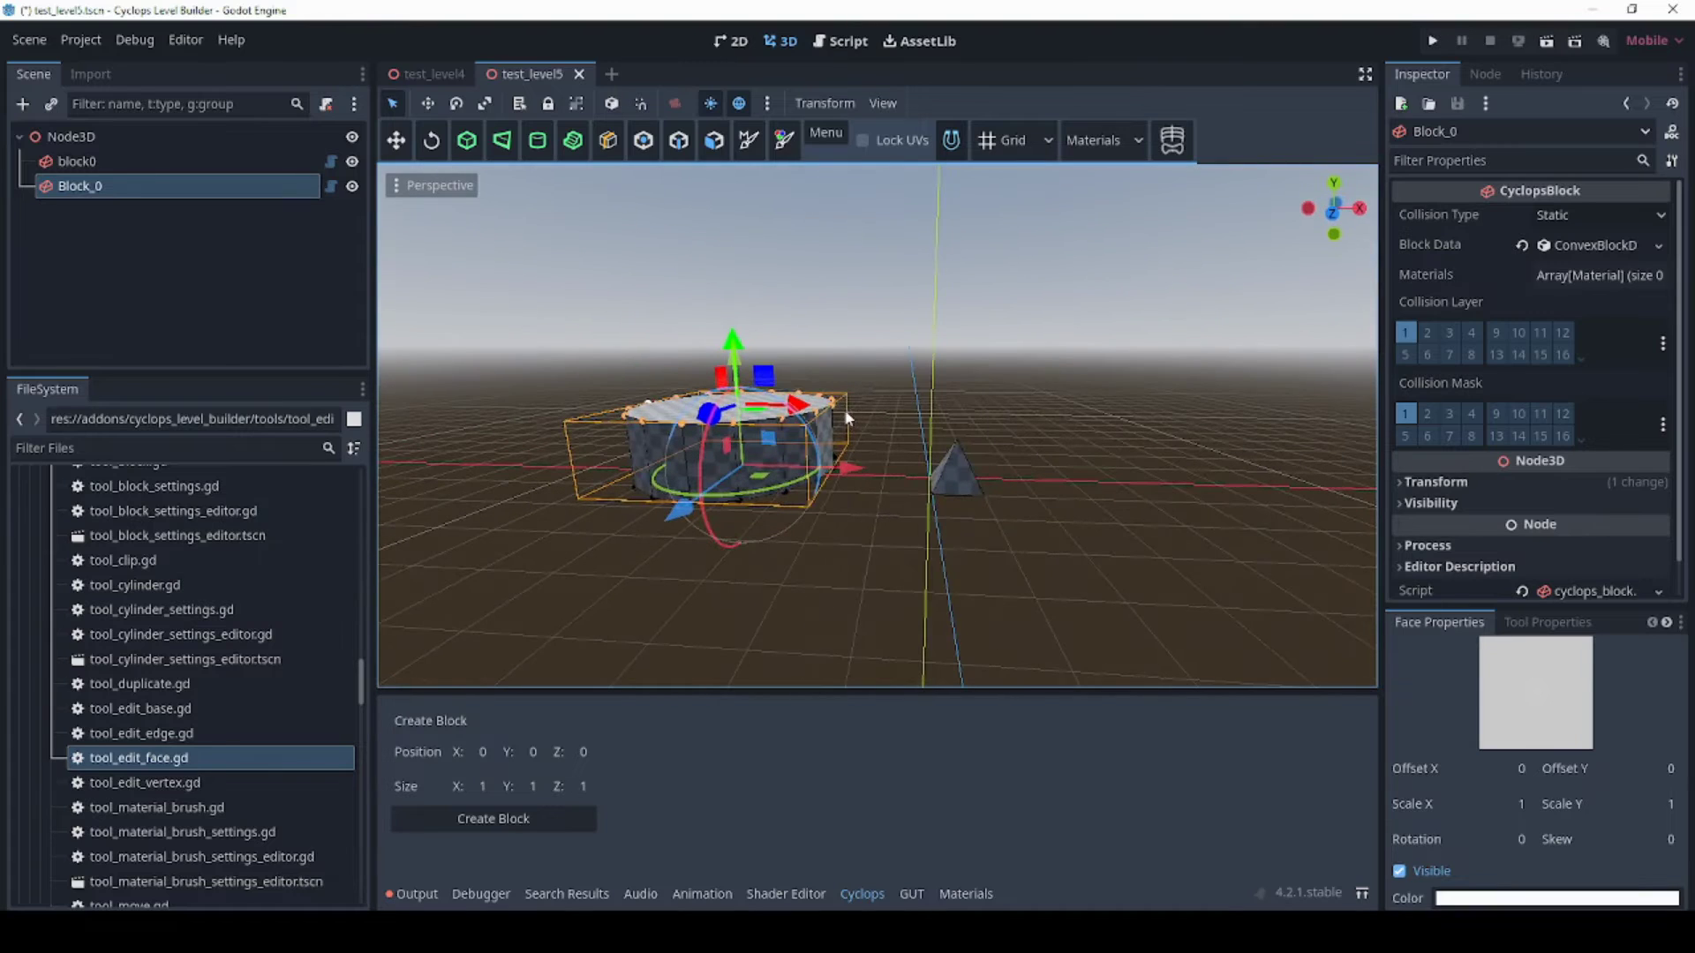
{"action": "left_click", "coordinate": [826, 134]}
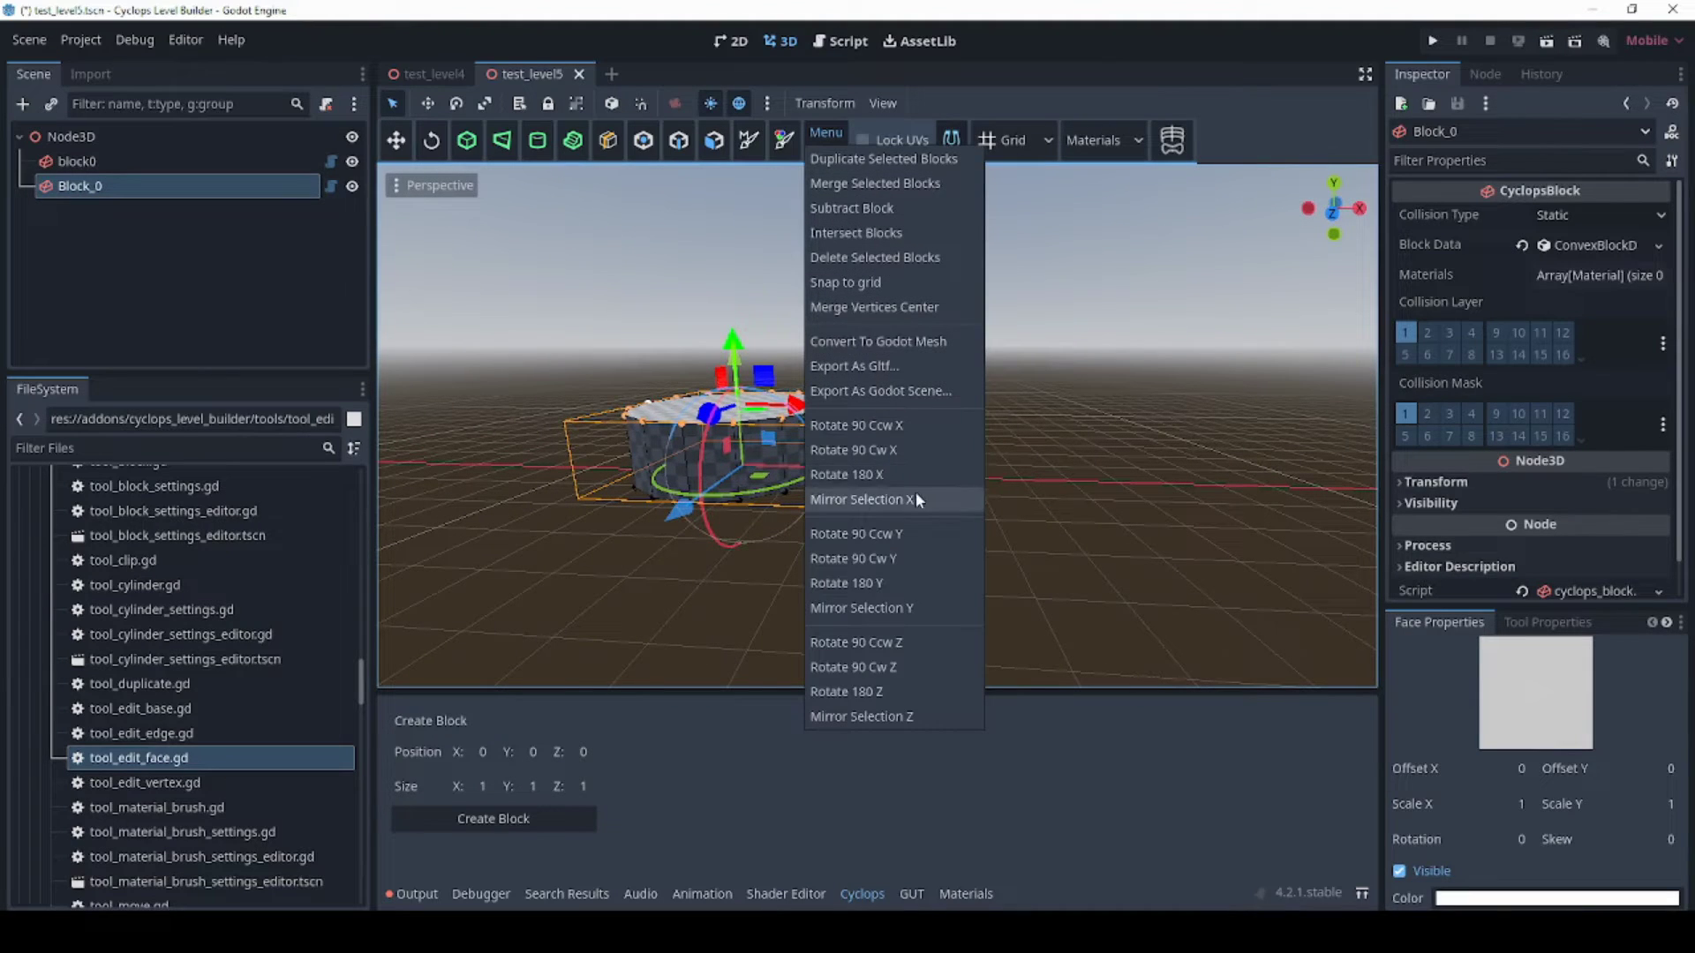
{"action": "left_click", "coordinate": [876, 304]}
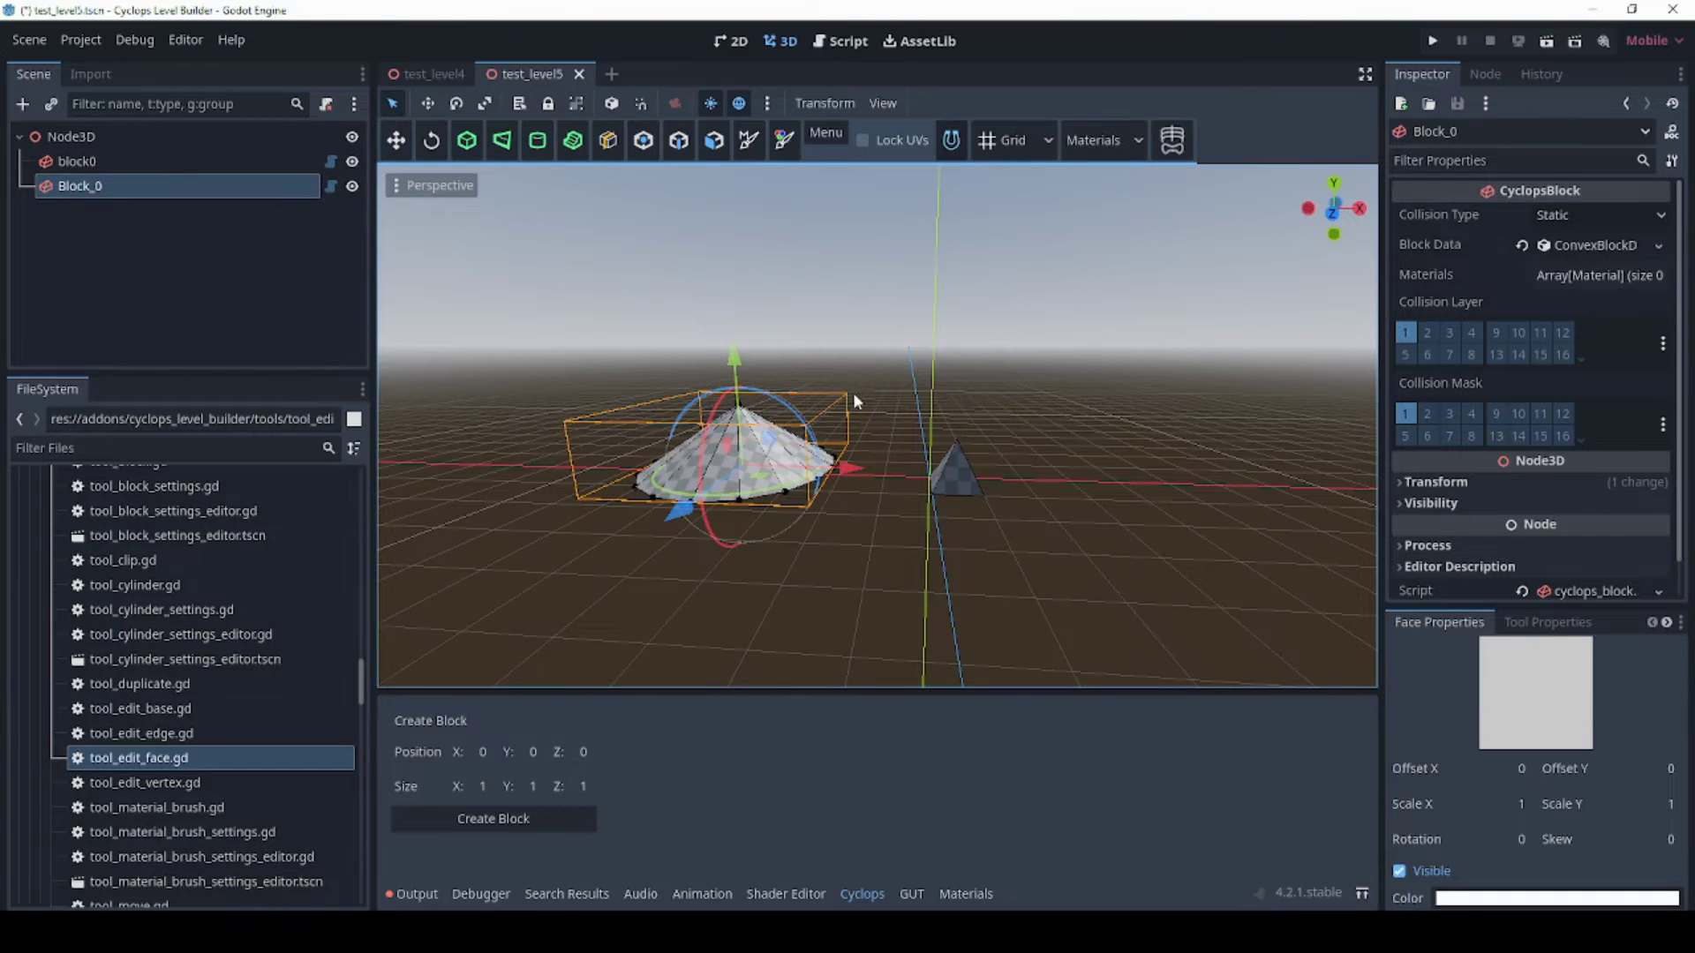
Raise the apex vertex of the low cone straight up to make it a tall cone.
{"action": "middle_click_drag", "start_coordinate": [853, 391], "coordinate": [783, 399]}
{"action": "scroll", "coordinate": [783, 399], "scroll_direction": "up", "scroll_amount": 2}
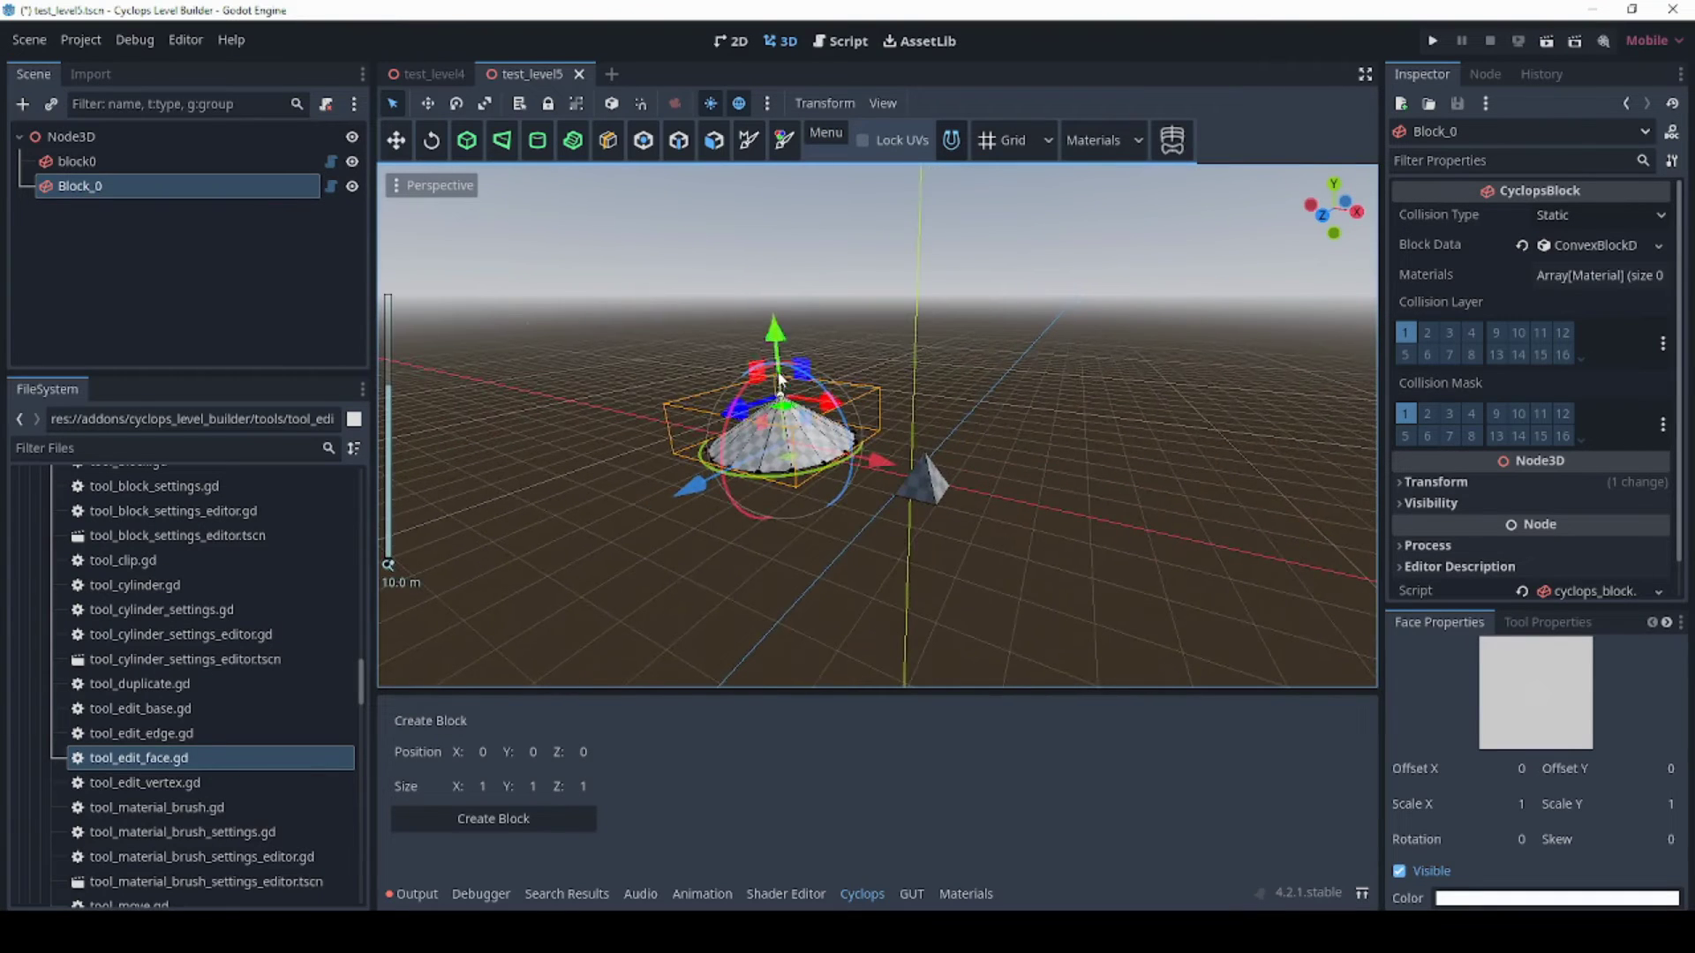
{"action": "left_click_drag", "start_coordinate": [783, 399], "coordinate": [913, 318]}
{"action": "left_click", "coordinate": [395, 140]}
{"action": "middle_click_drag", "start_coordinate": [480, 357], "coordinate": [884, 404]}
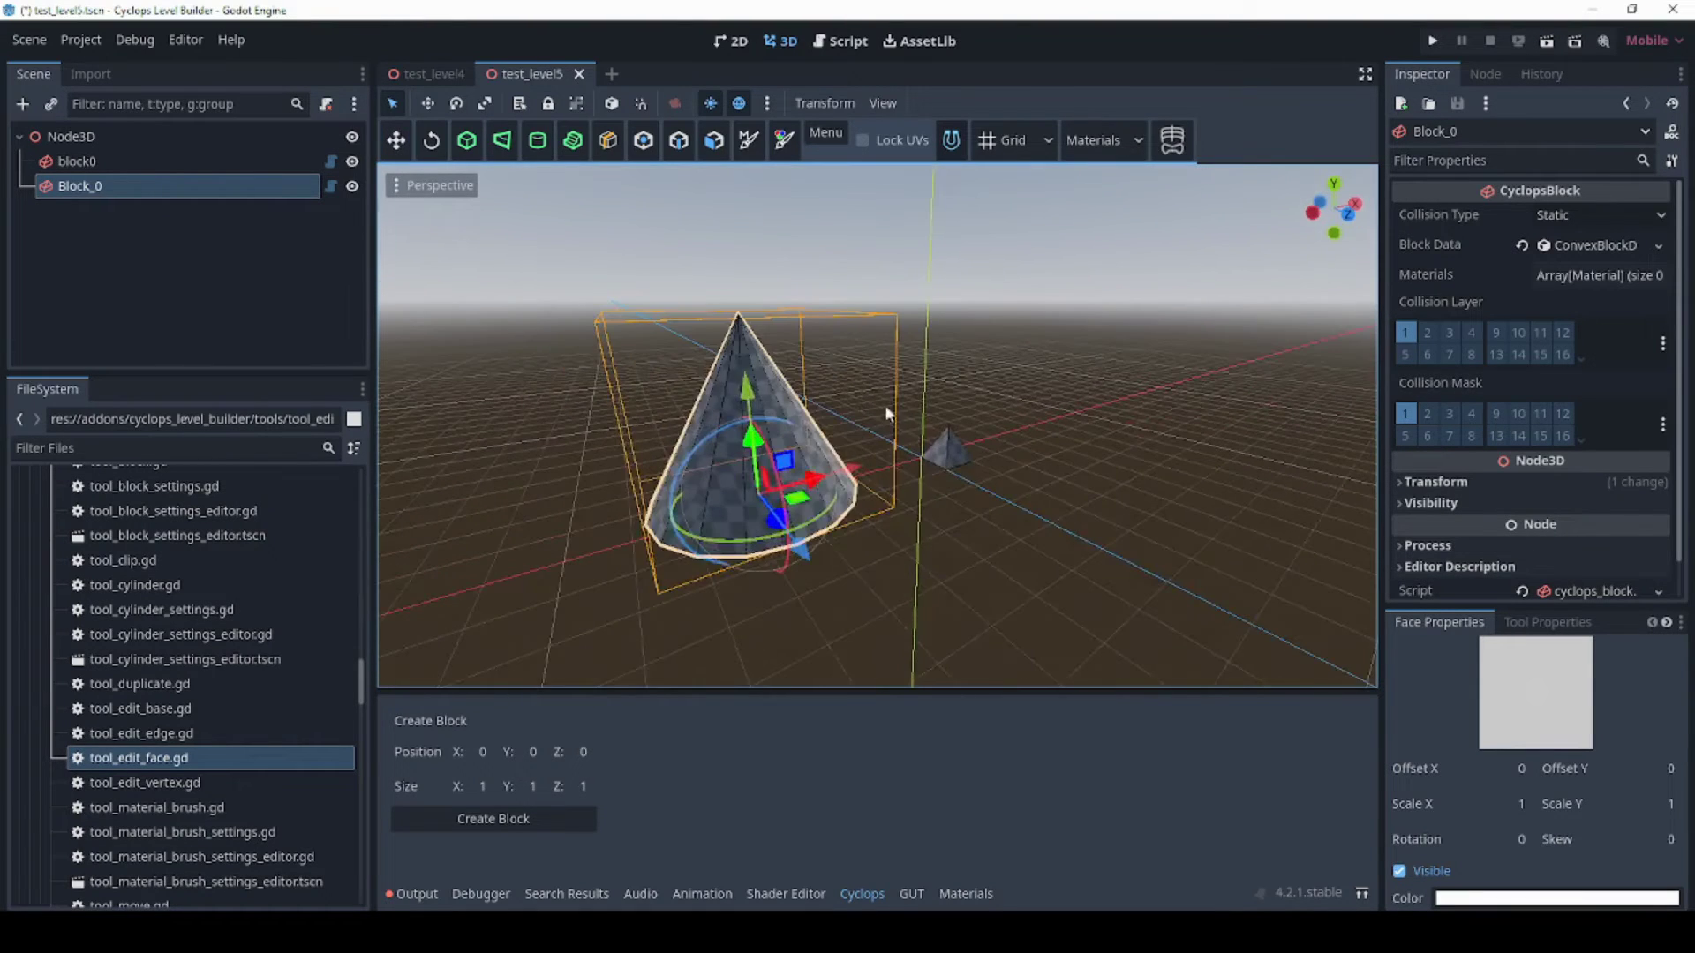
{"action": "left_click", "coordinate": [982, 458]}
{"action": "middle_click_drag", "start_coordinate": [948, 469], "coordinate": [1036, 469]}
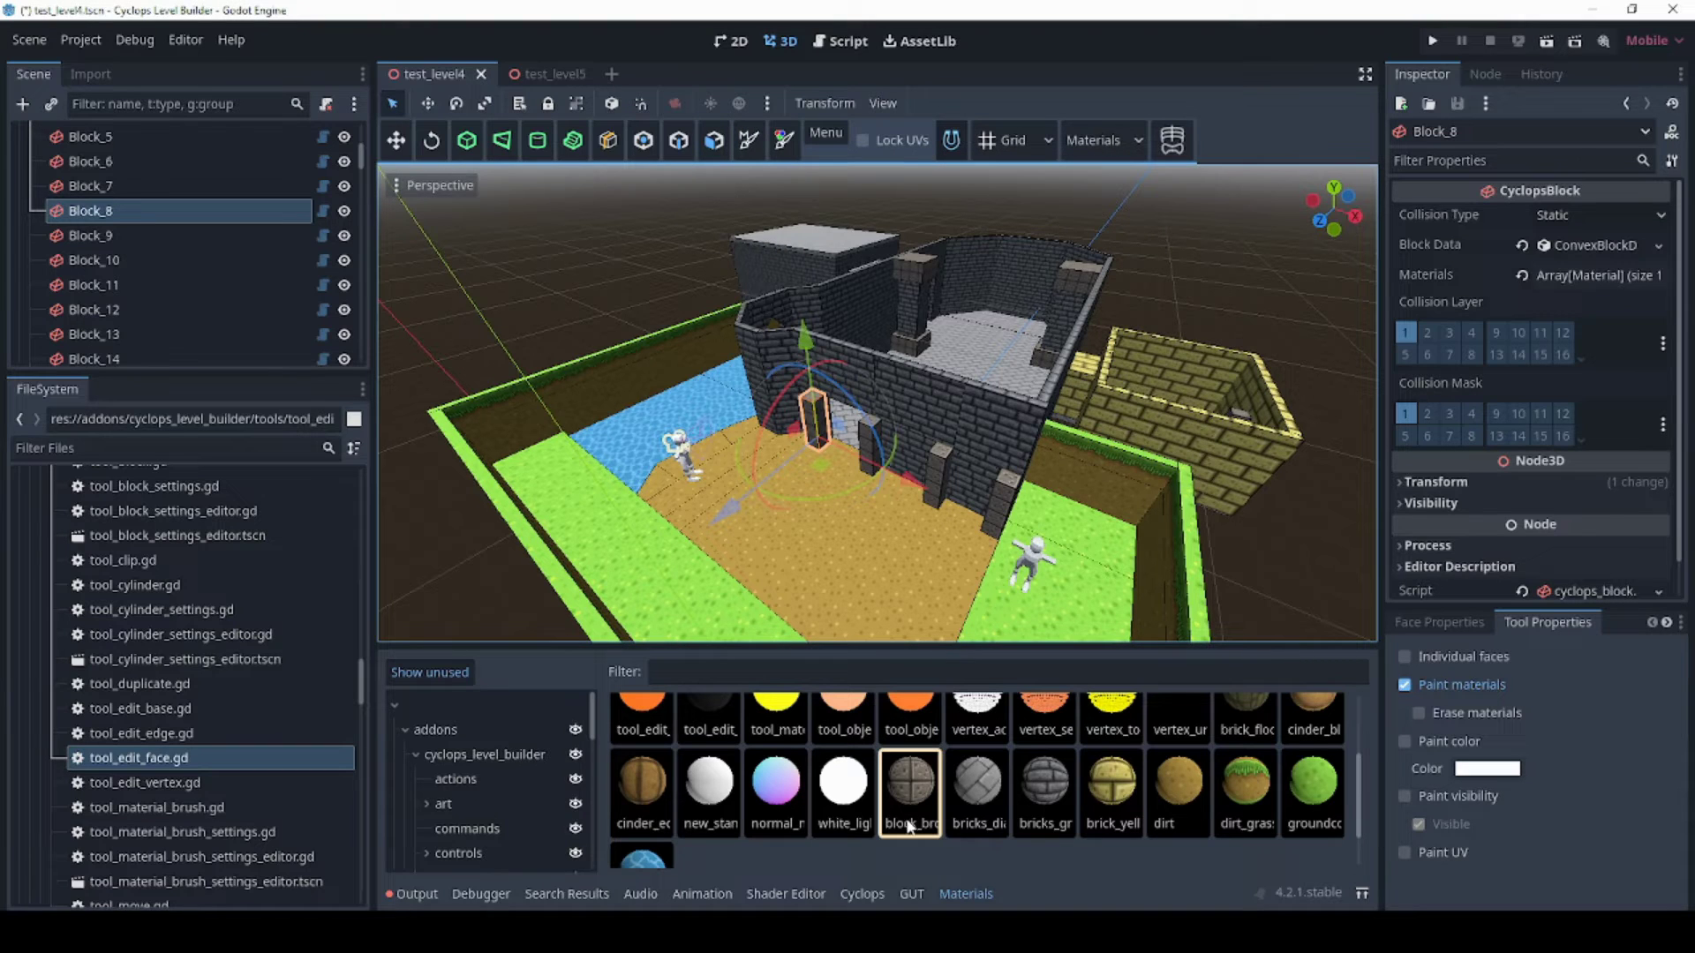
Choose the yellow brick material in test_level4 and paint it onto the dirt and front grass ground blocks.
{"action": "left_click", "coordinate": [976, 800]}
{"action": "left_click", "coordinate": [1123, 793]}
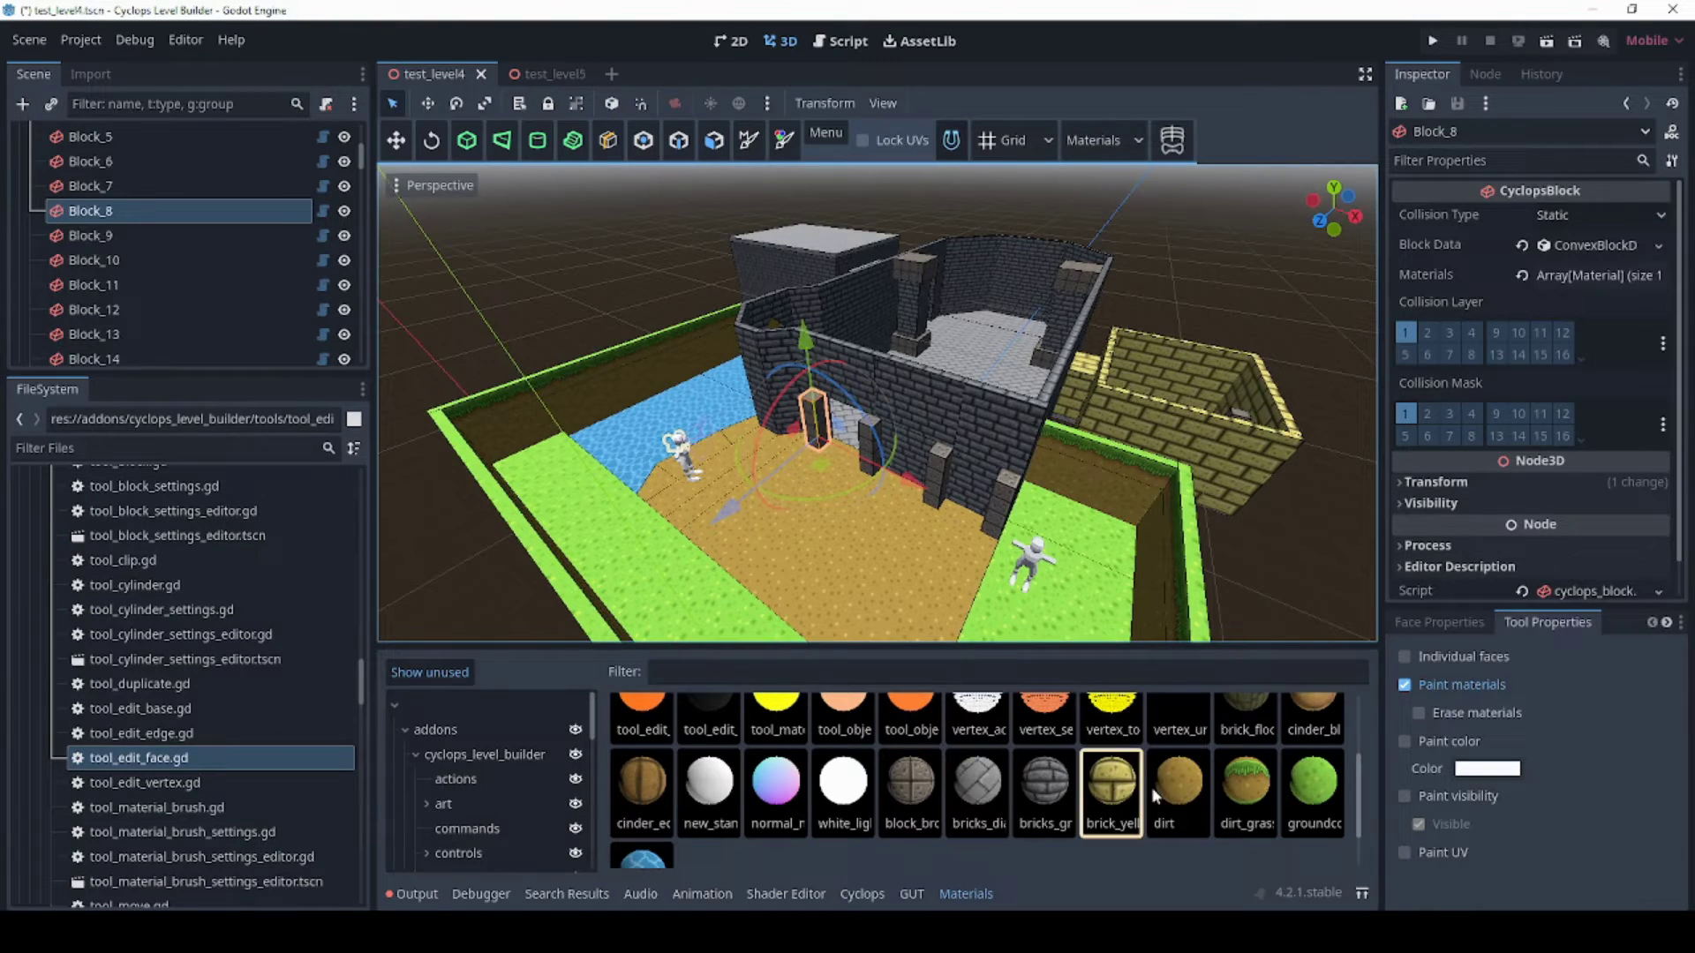
{"action": "left_click", "coordinate": [1240, 797]}
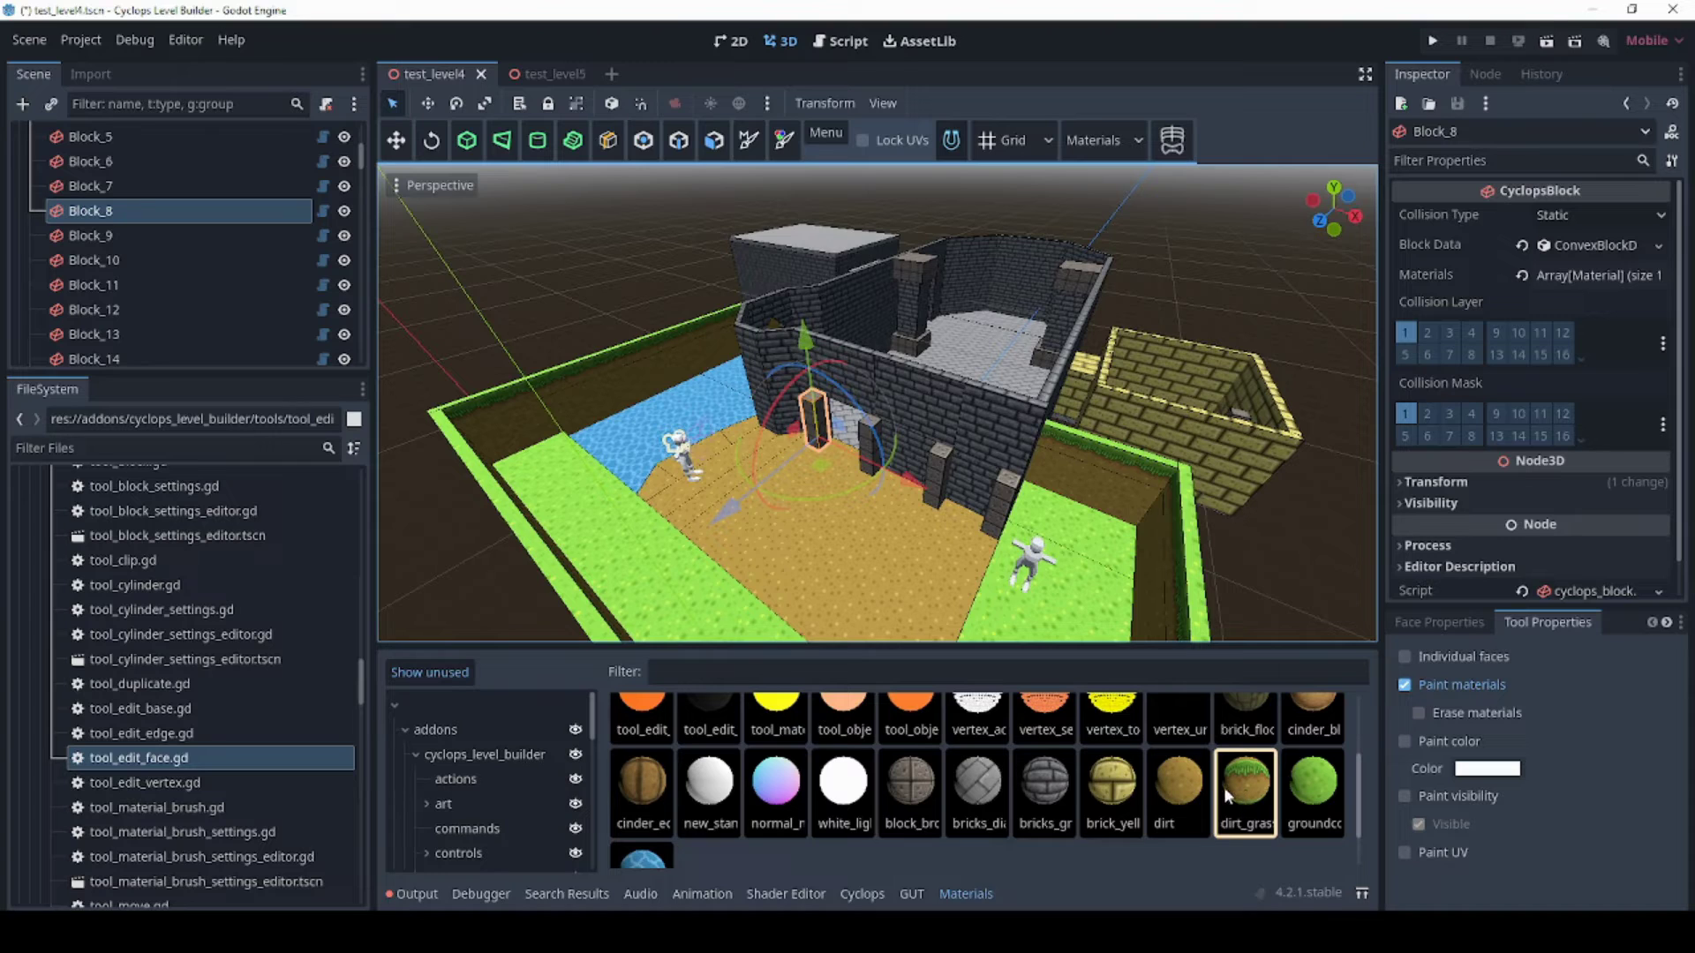
{"action": "left_click", "coordinate": [1118, 795]}
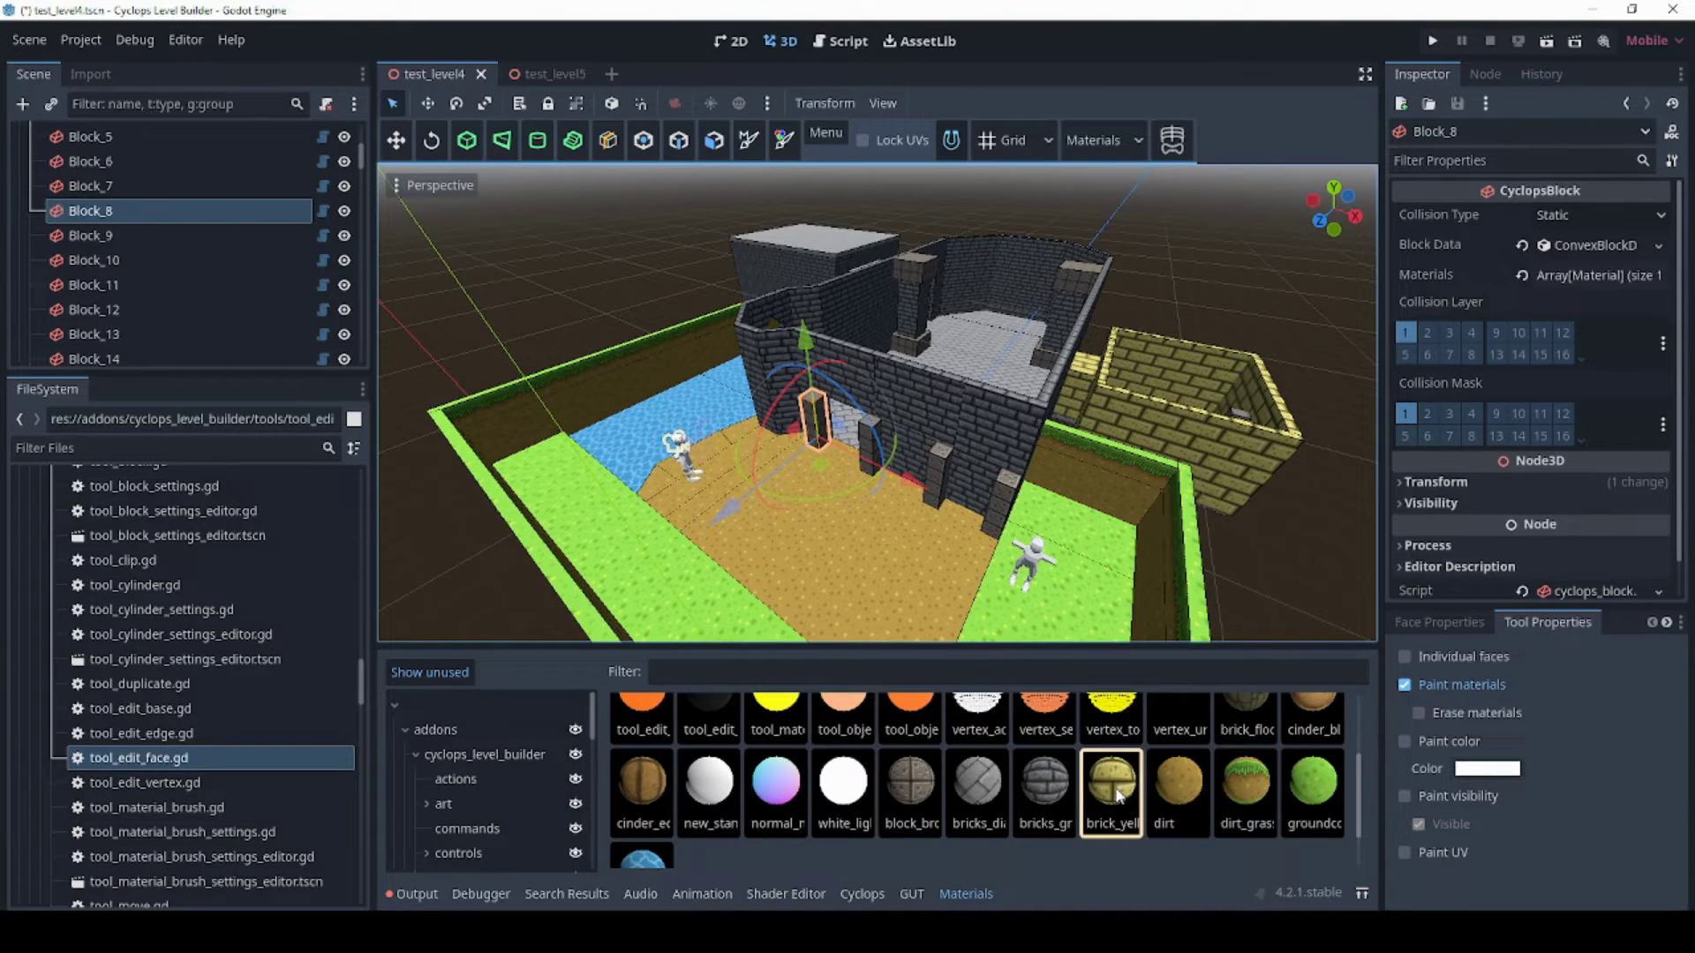
{"action": "left_click", "coordinate": [876, 572]}
{"action": "left_click", "coordinate": [771, 592]}
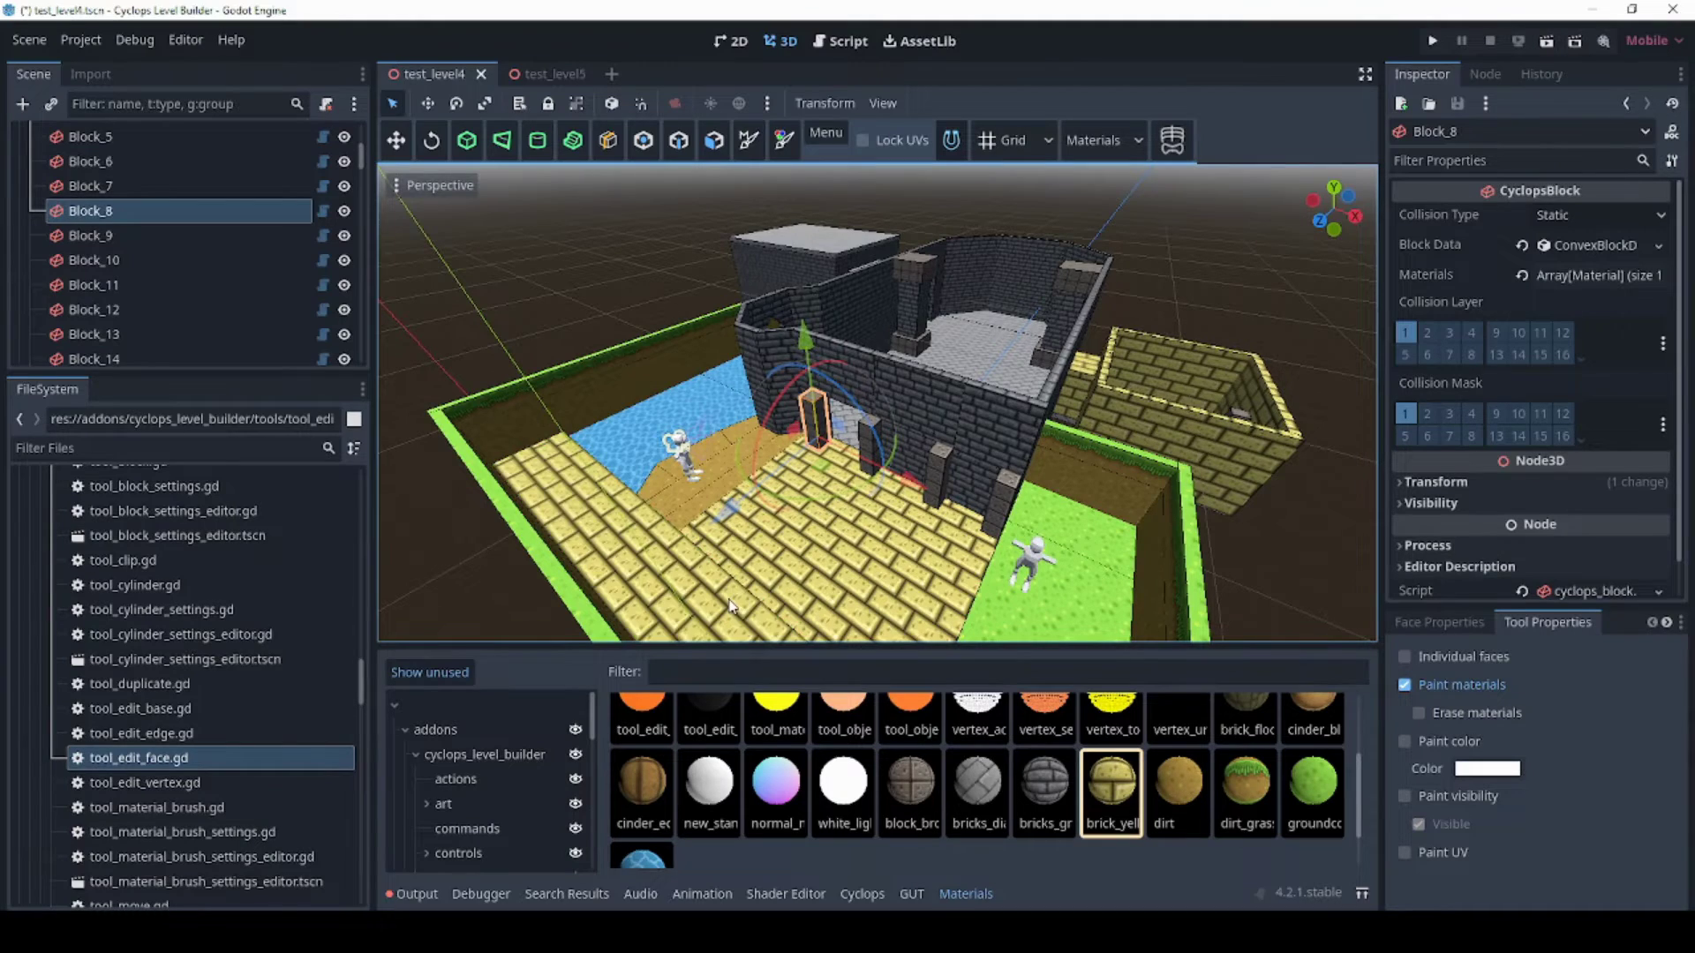
Sample the water material from the pool and paint it over the yellow brick ground blocks.
{"action": "middle_click_drag", "start_coordinate": [856, 502], "coordinate": [840, 551]}
{"action": "key", "text": "f"}
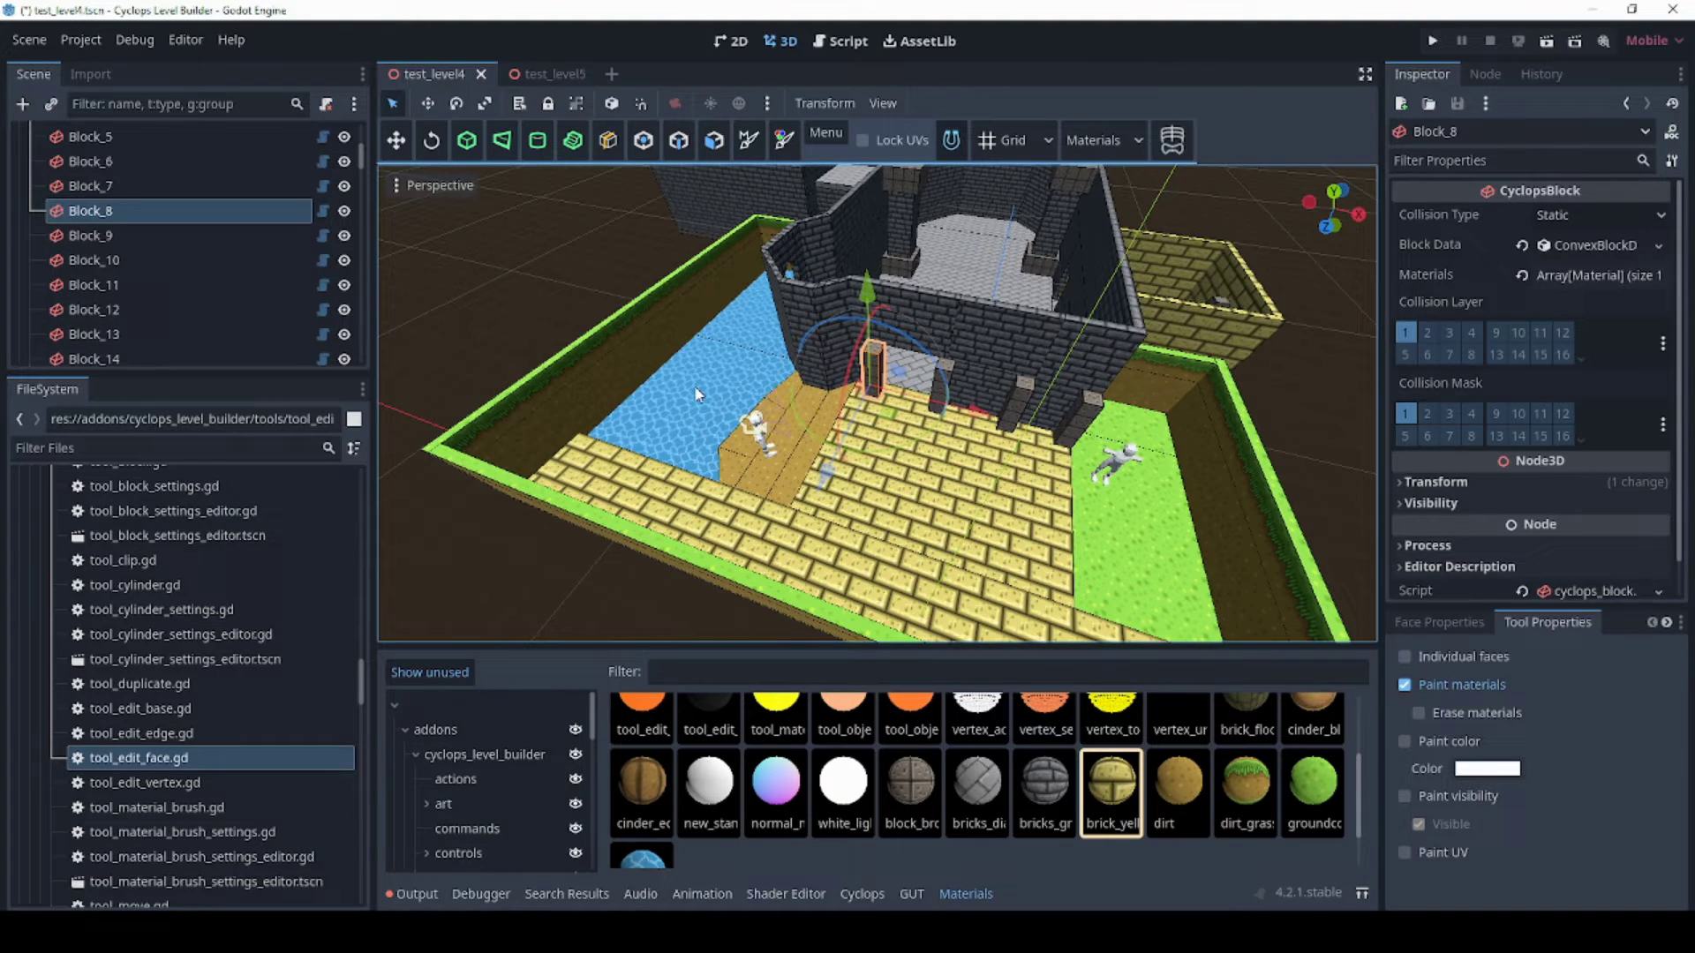
{"action": "left_click", "coordinate": [918, 481]}
{"action": "left_click", "coordinate": [814, 574]}
{"action": "middle_click_drag", "start_coordinate": [894, 520], "coordinate": [1119, 492]}
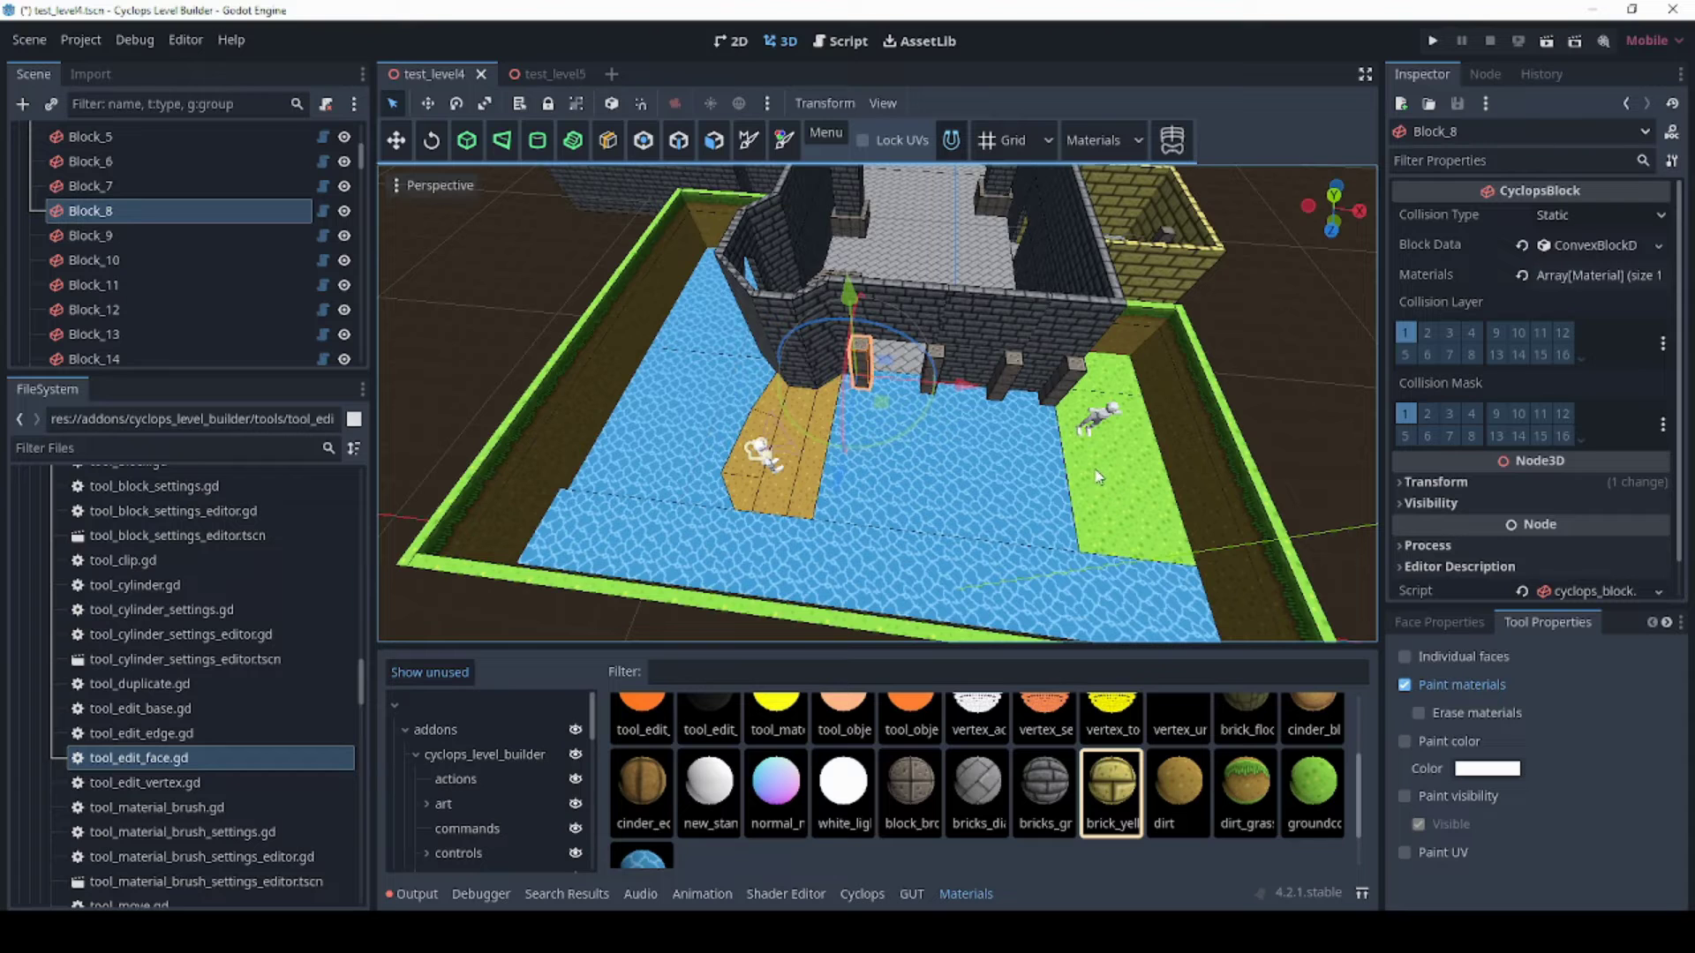
Sample the green groundcover material from the grass block and paint it over the water-covered courtyard and front ground blocks.
{"action": "left_click", "coordinate": [1035, 503]}
{"action": "left_click", "coordinate": [895, 552]}
{"action": "middle_click_drag", "start_coordinate": [906, 519], "coordinate": [945, 537]}
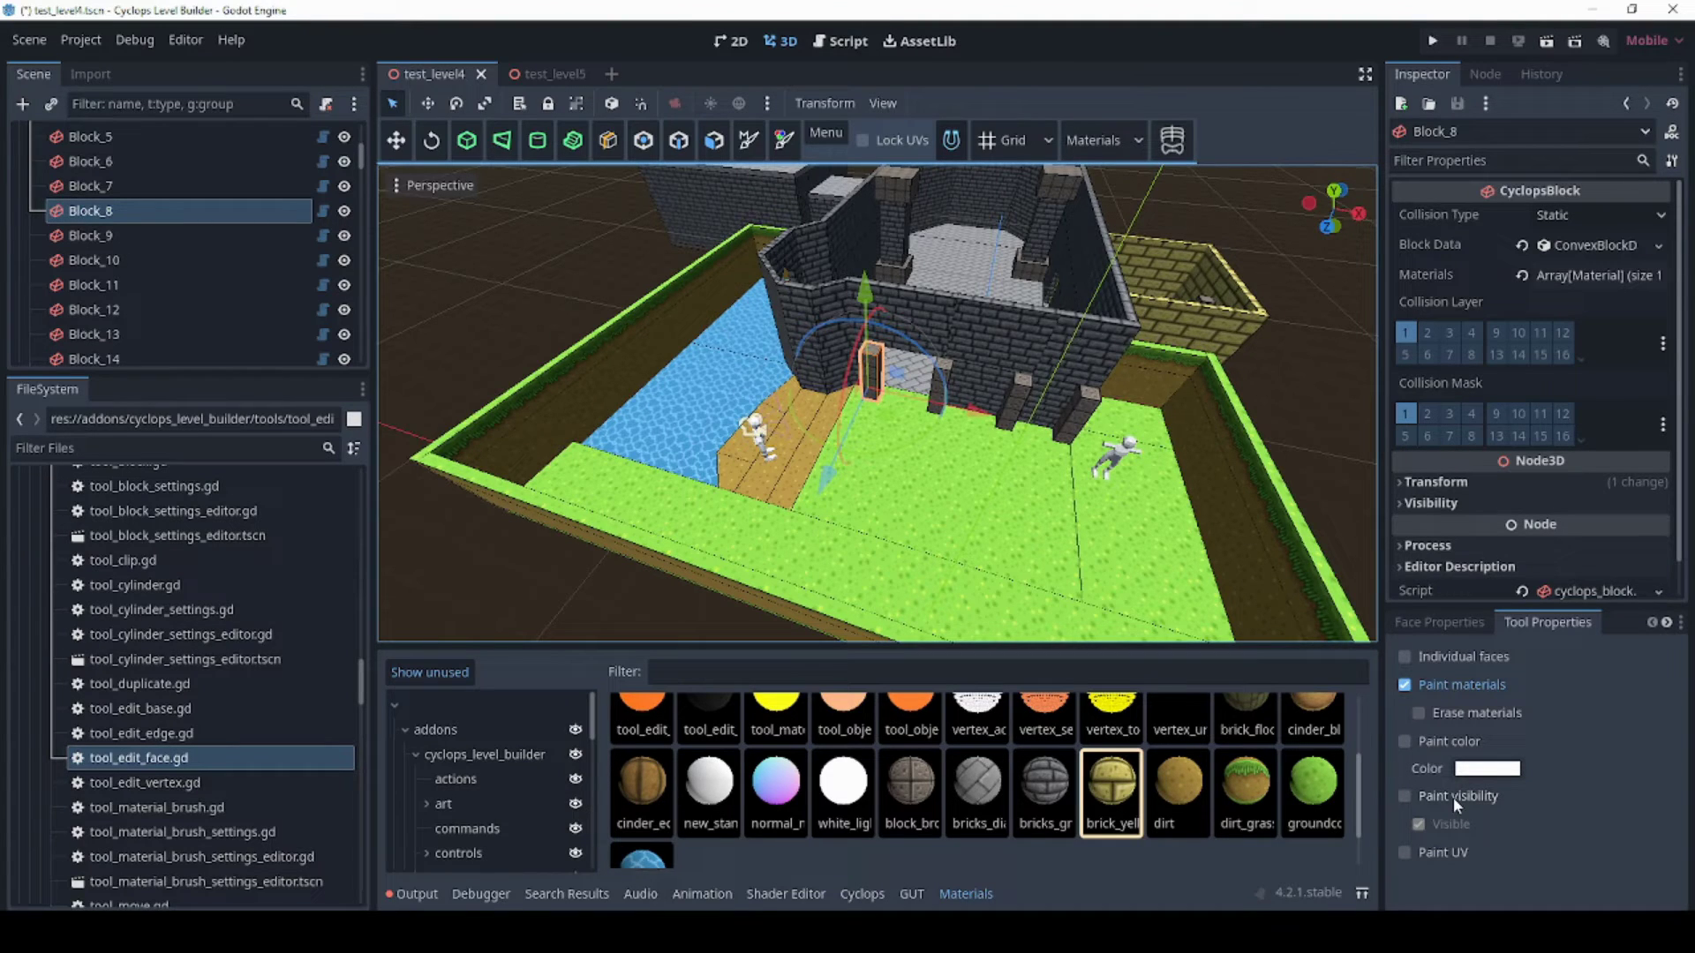
Switch the material brush from painting materials to painting UVs and apply it to the castle's front wall.
{"action": "left_click", "coordinate": [1405, 686]}
{"action": "left_click", "coordinate": [1403, 853]}
{"action": "middle_click_drag", "start_coordinate": [978, 457], "coordinate": [995, 397]}
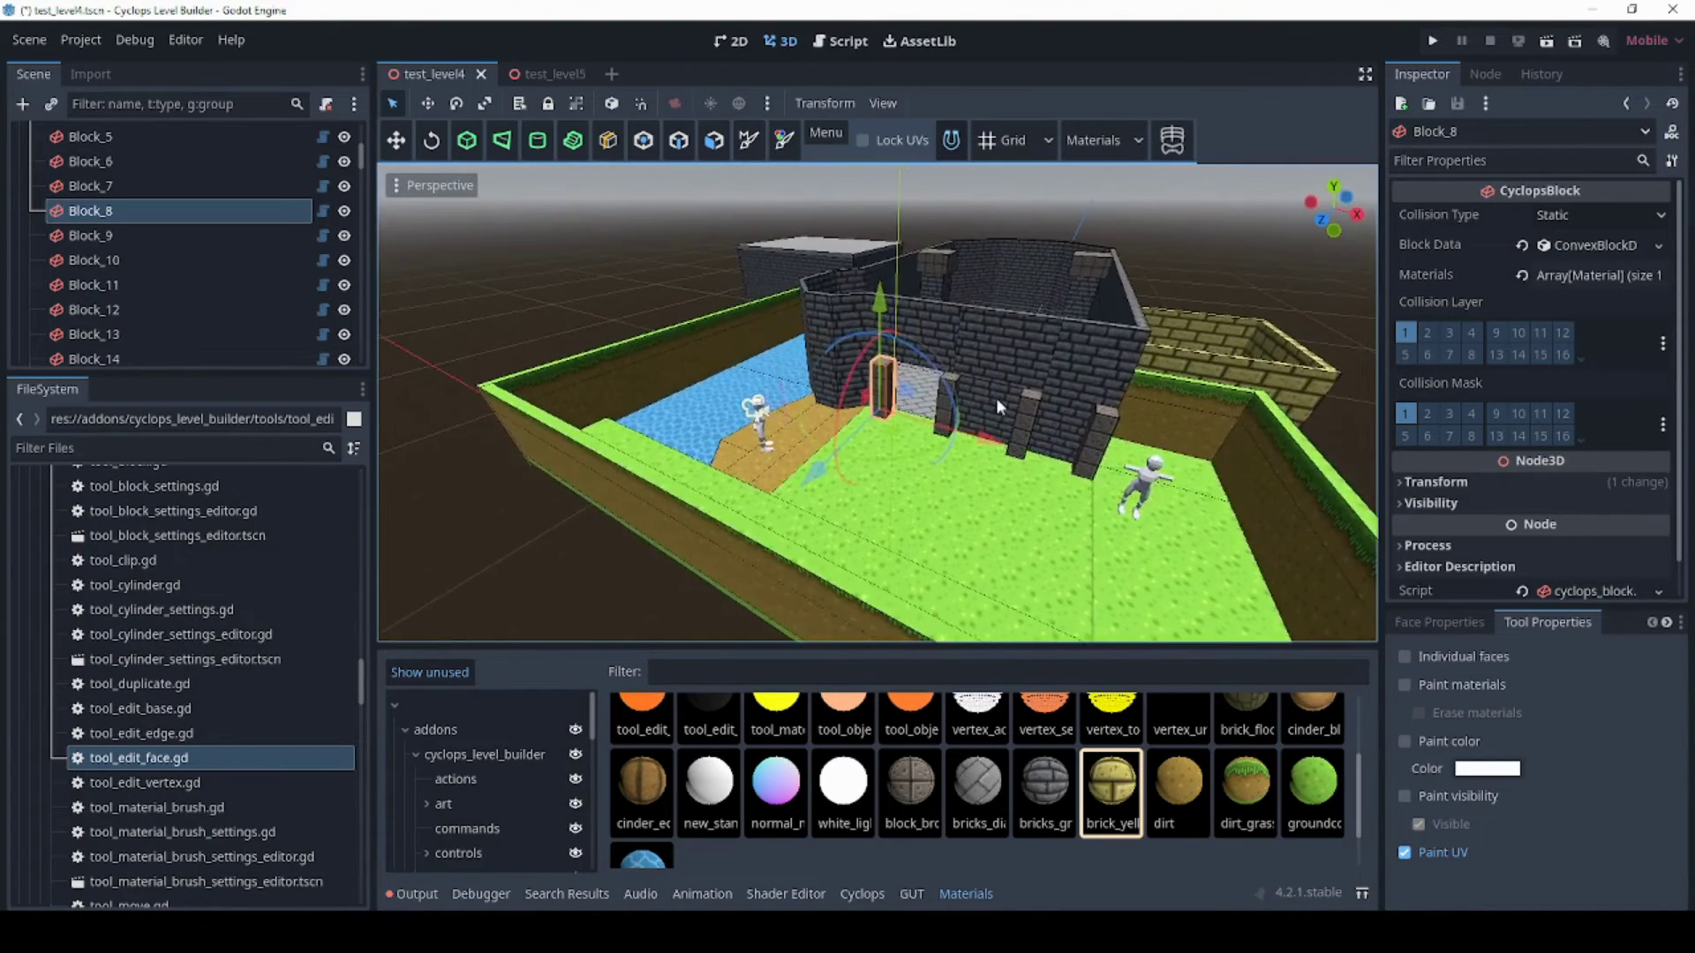
{"action": "scroll", "coordinate": [996, 397], "scroll_direction": "up", "scroll_amount": 3}
{"action": "middle_click_drag", "start_coordinate": [1050, 348], "coordinate": [934, 379]}
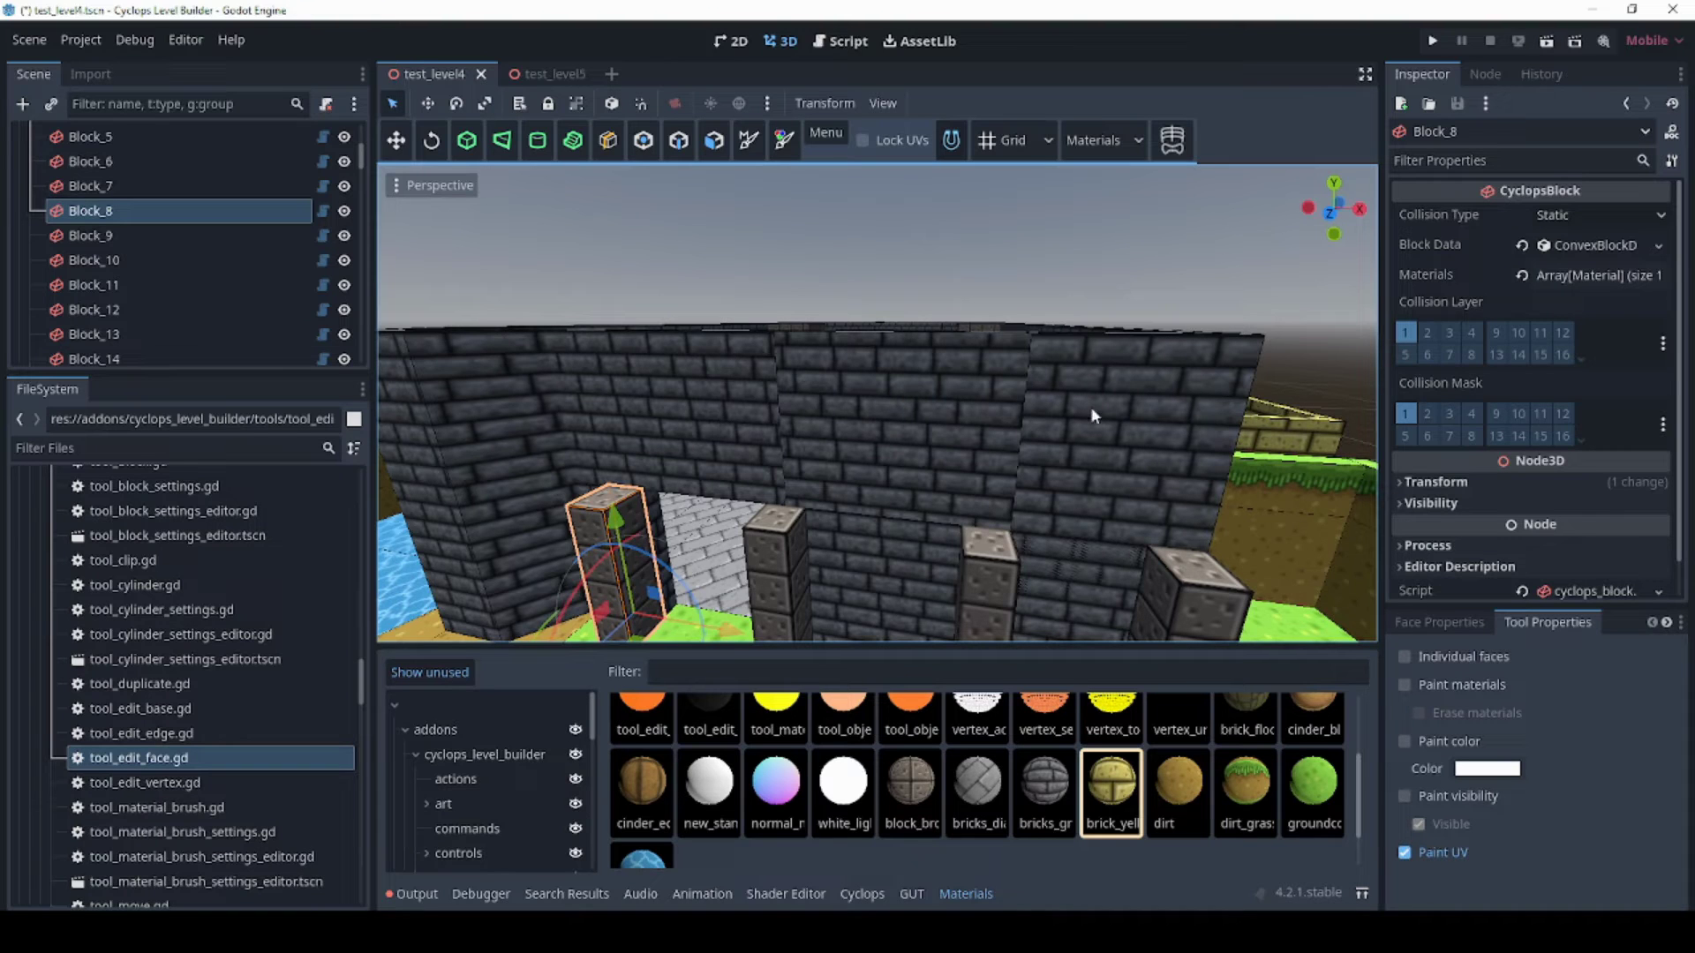
{"action": "middle_click_drag", "start_coordinate": [1001, 416], "coordinate": [983, 440]}
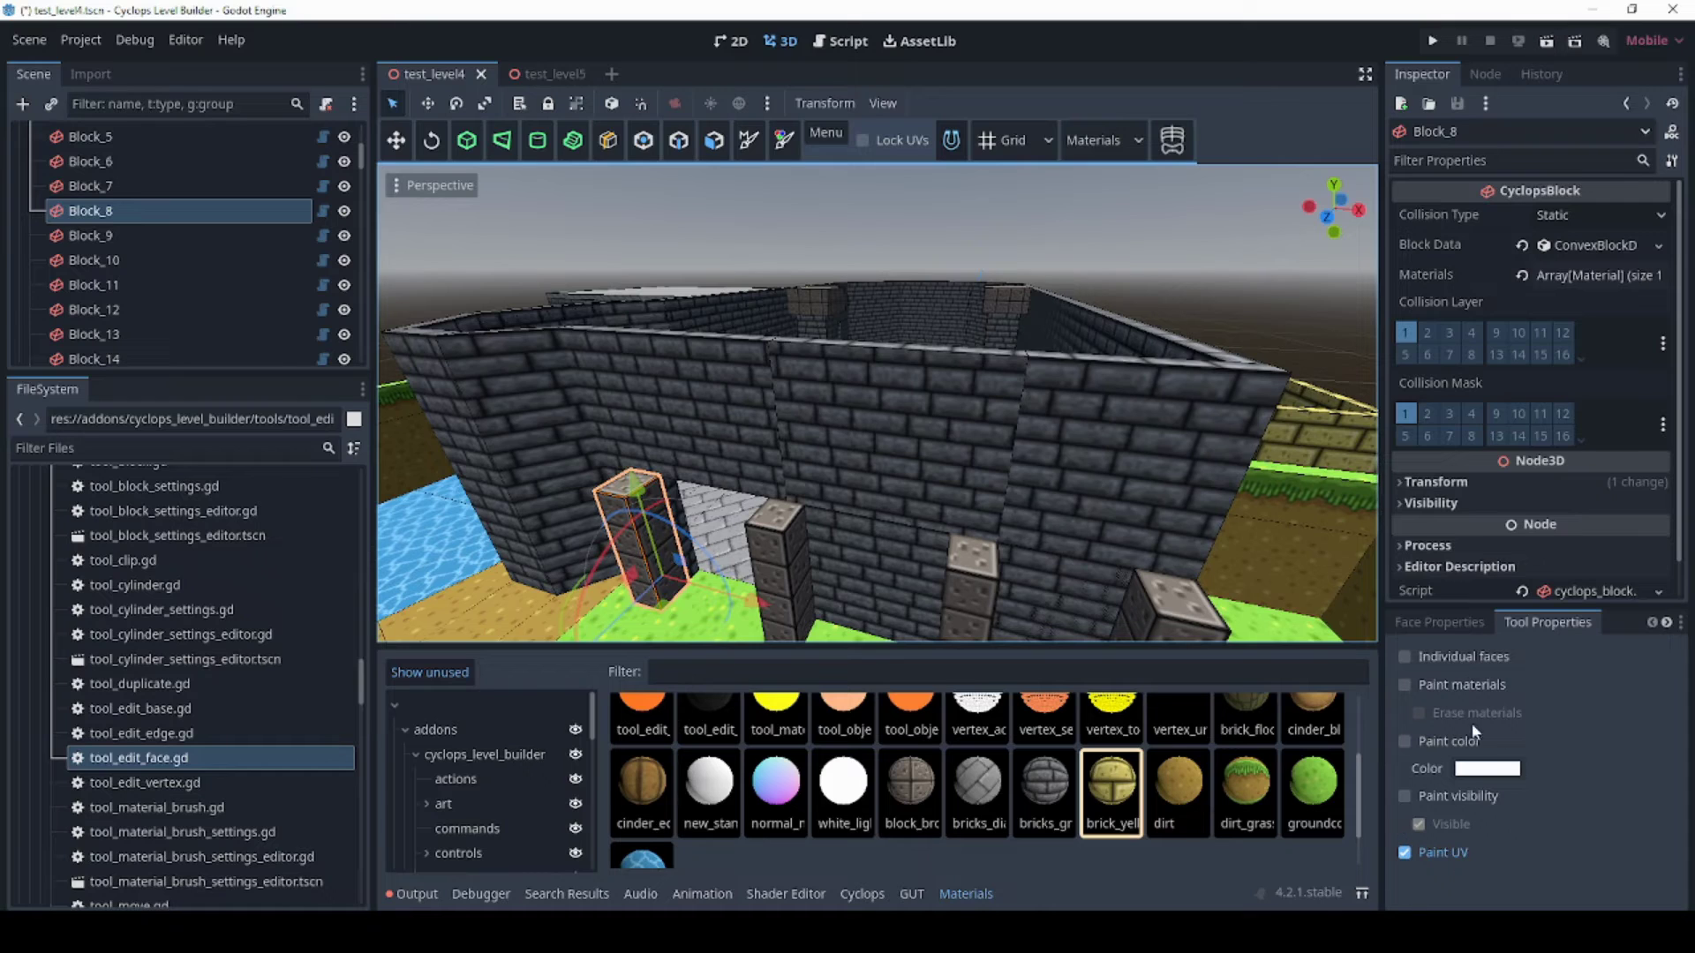
{"action": "left_click", "coordinate": [976, 452]}
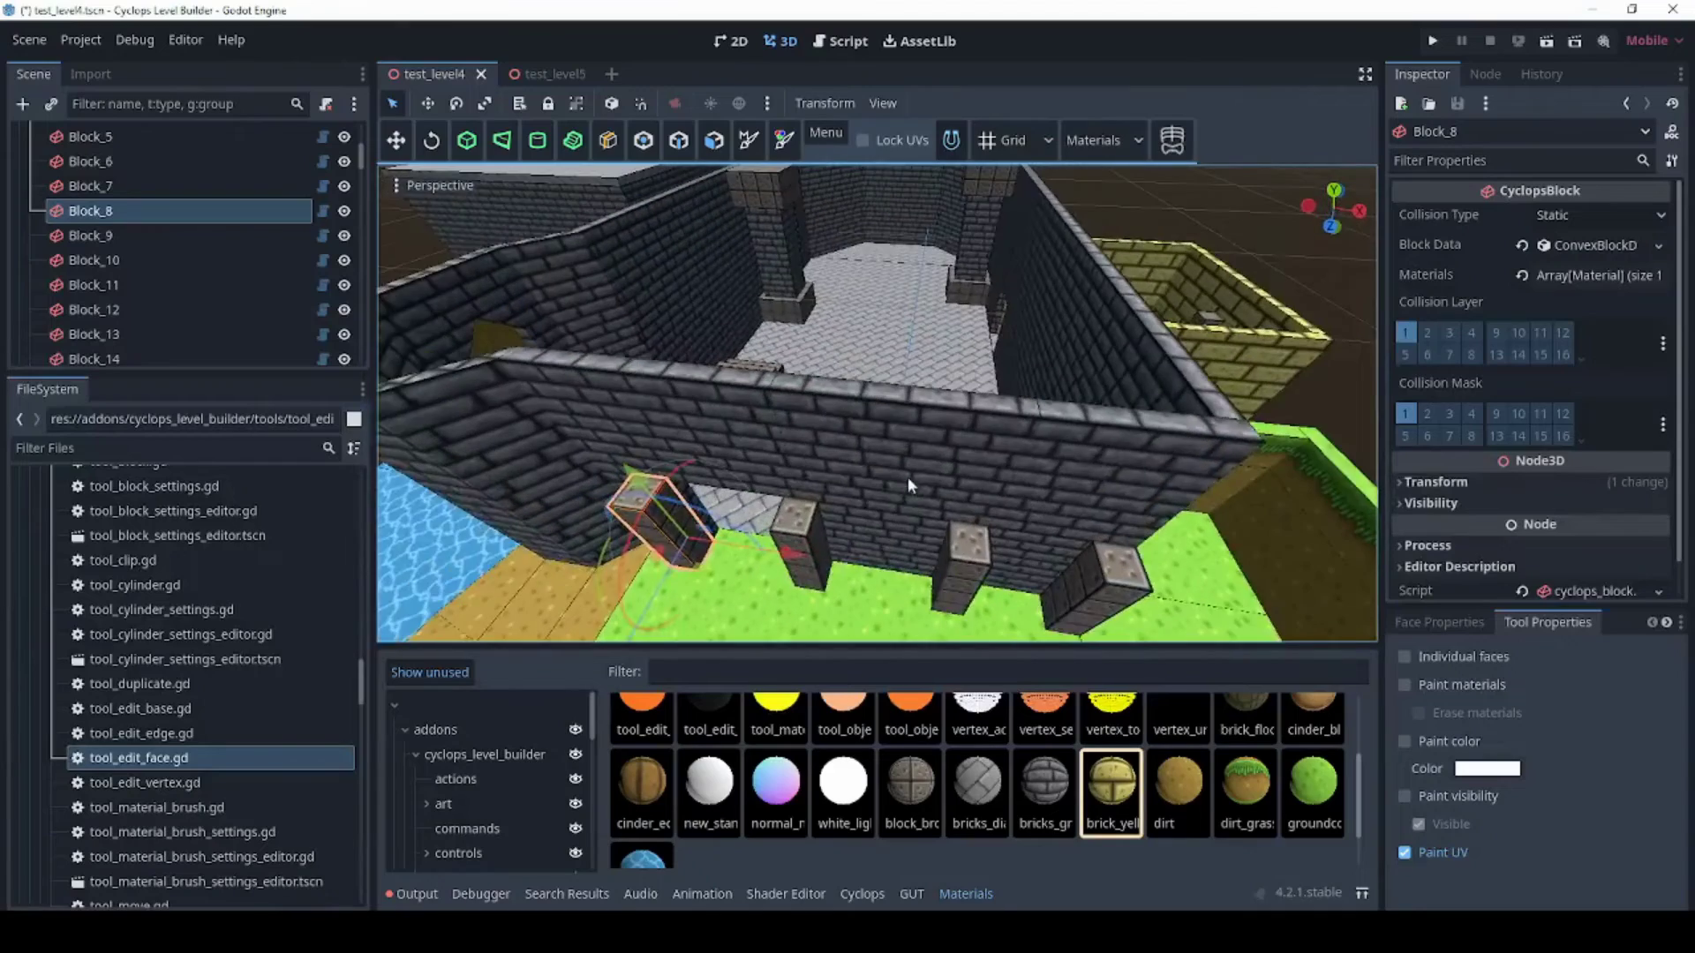
{"action": "scroll", "coordinate": [966, 403], "scroll_direction": "up", "scroll_amount": 5}
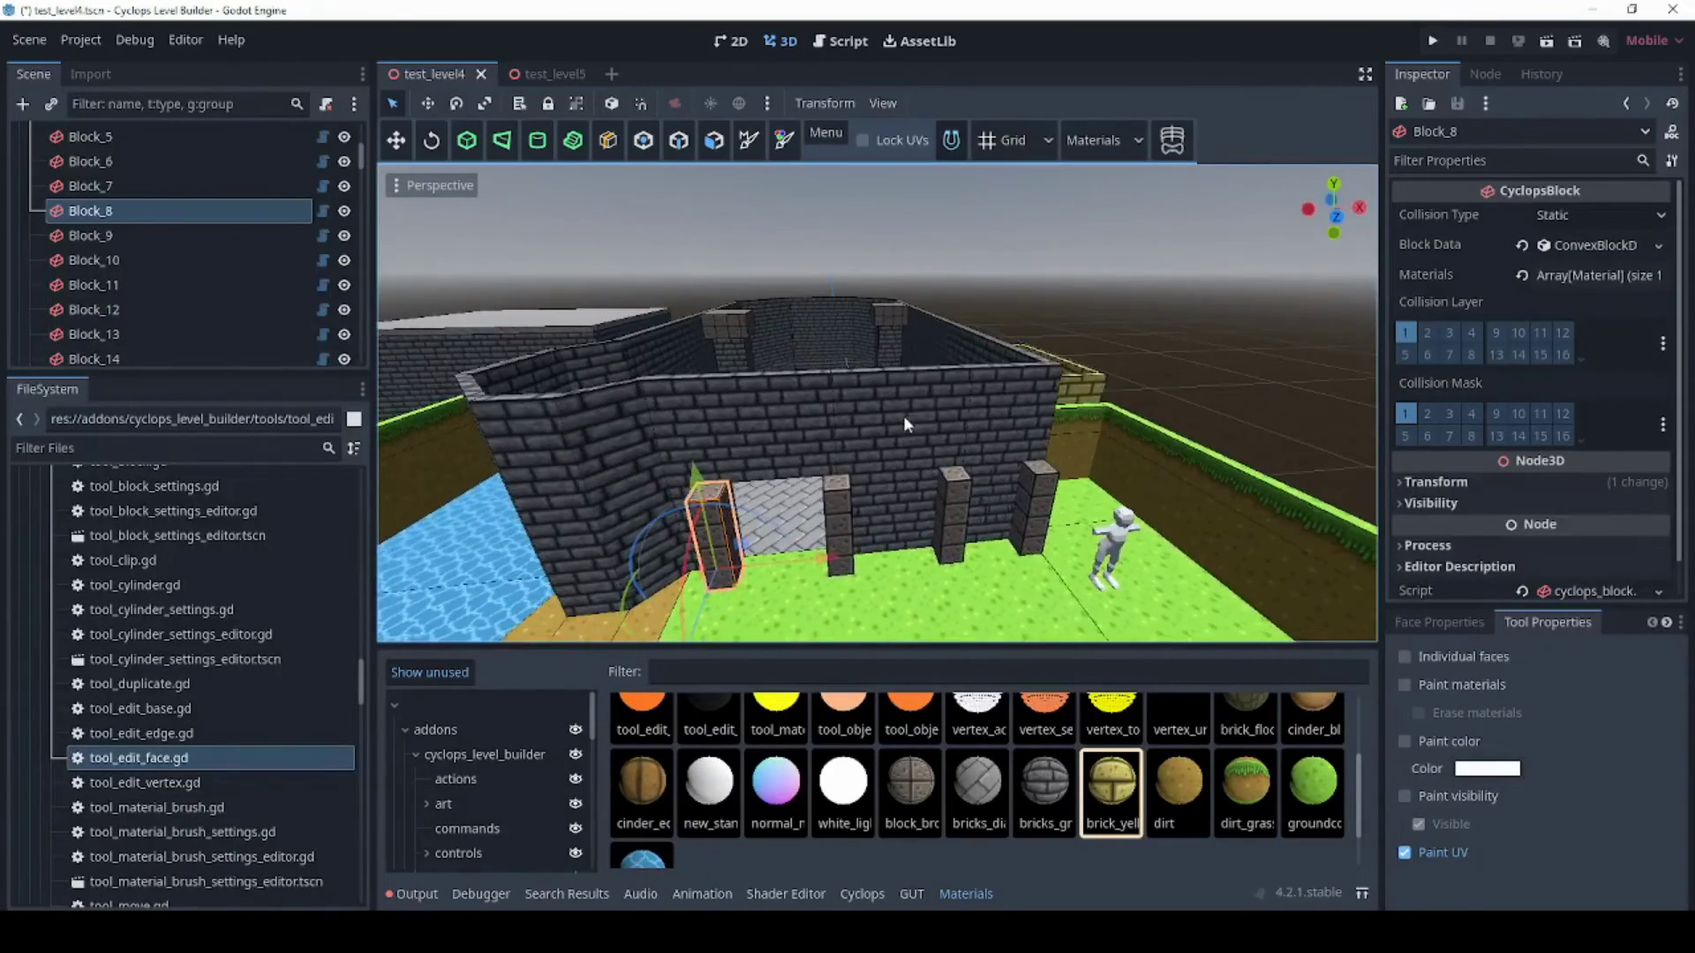
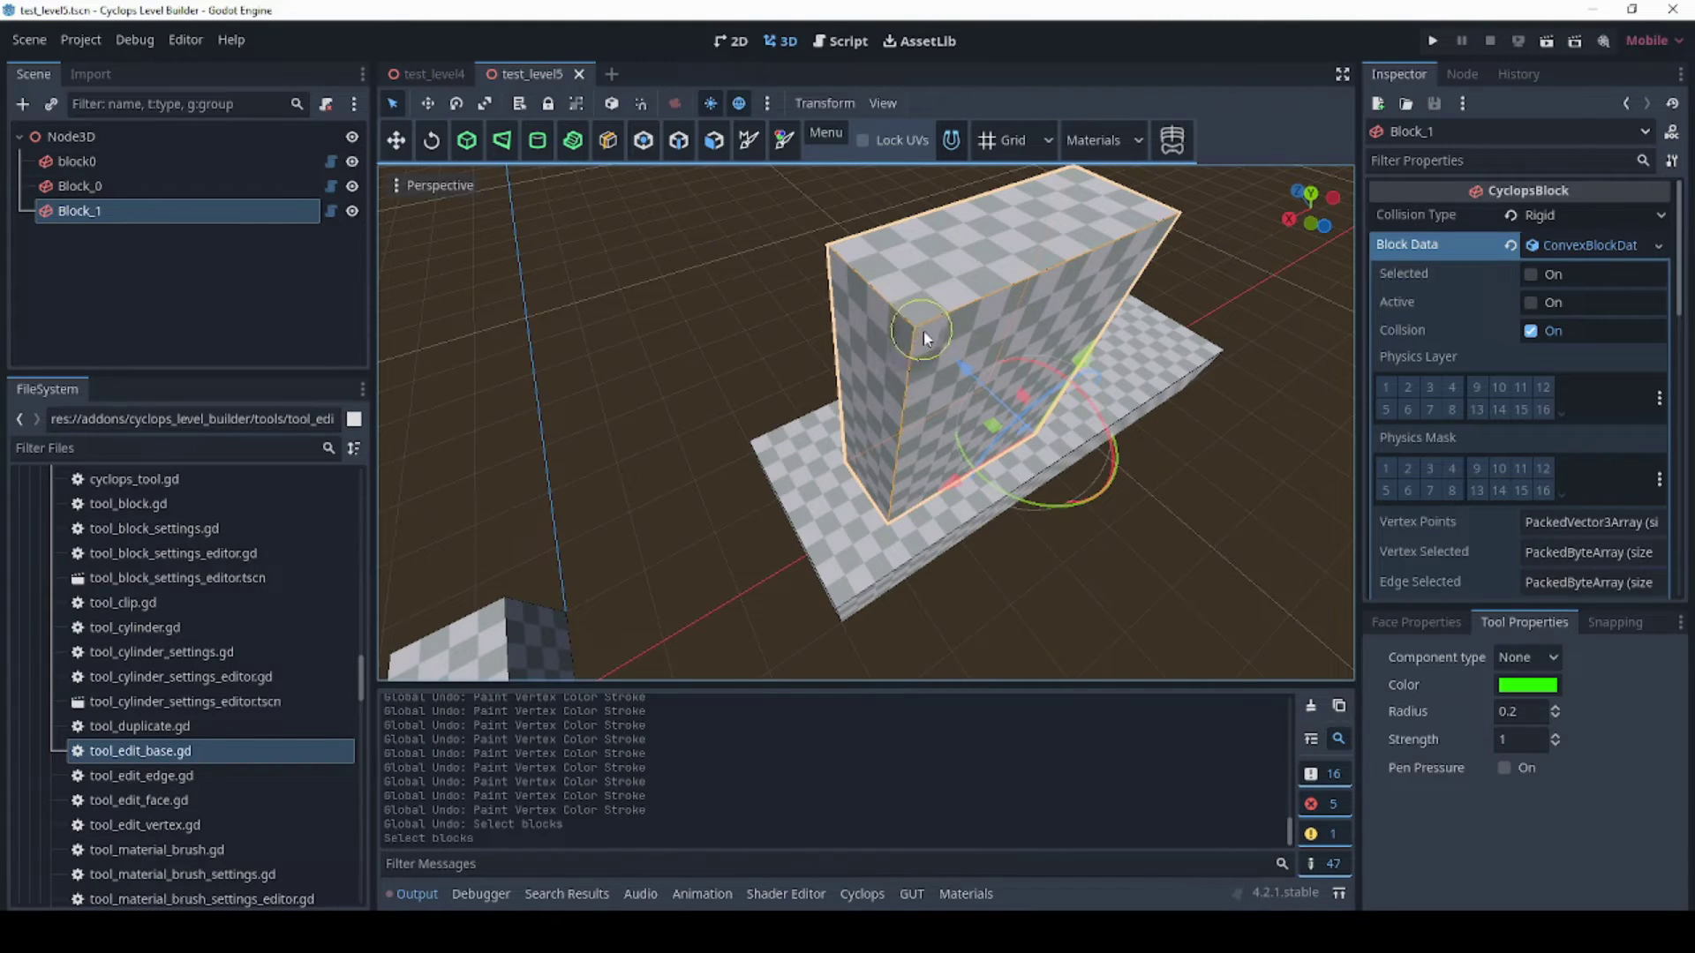
Paint green vertex color onto the upper and lower vertices of the tall block's front corner in test_level5.
{"action": "middle_click_drag", "start_coordinate": [923, 335], "coordinate": [916, 344]}
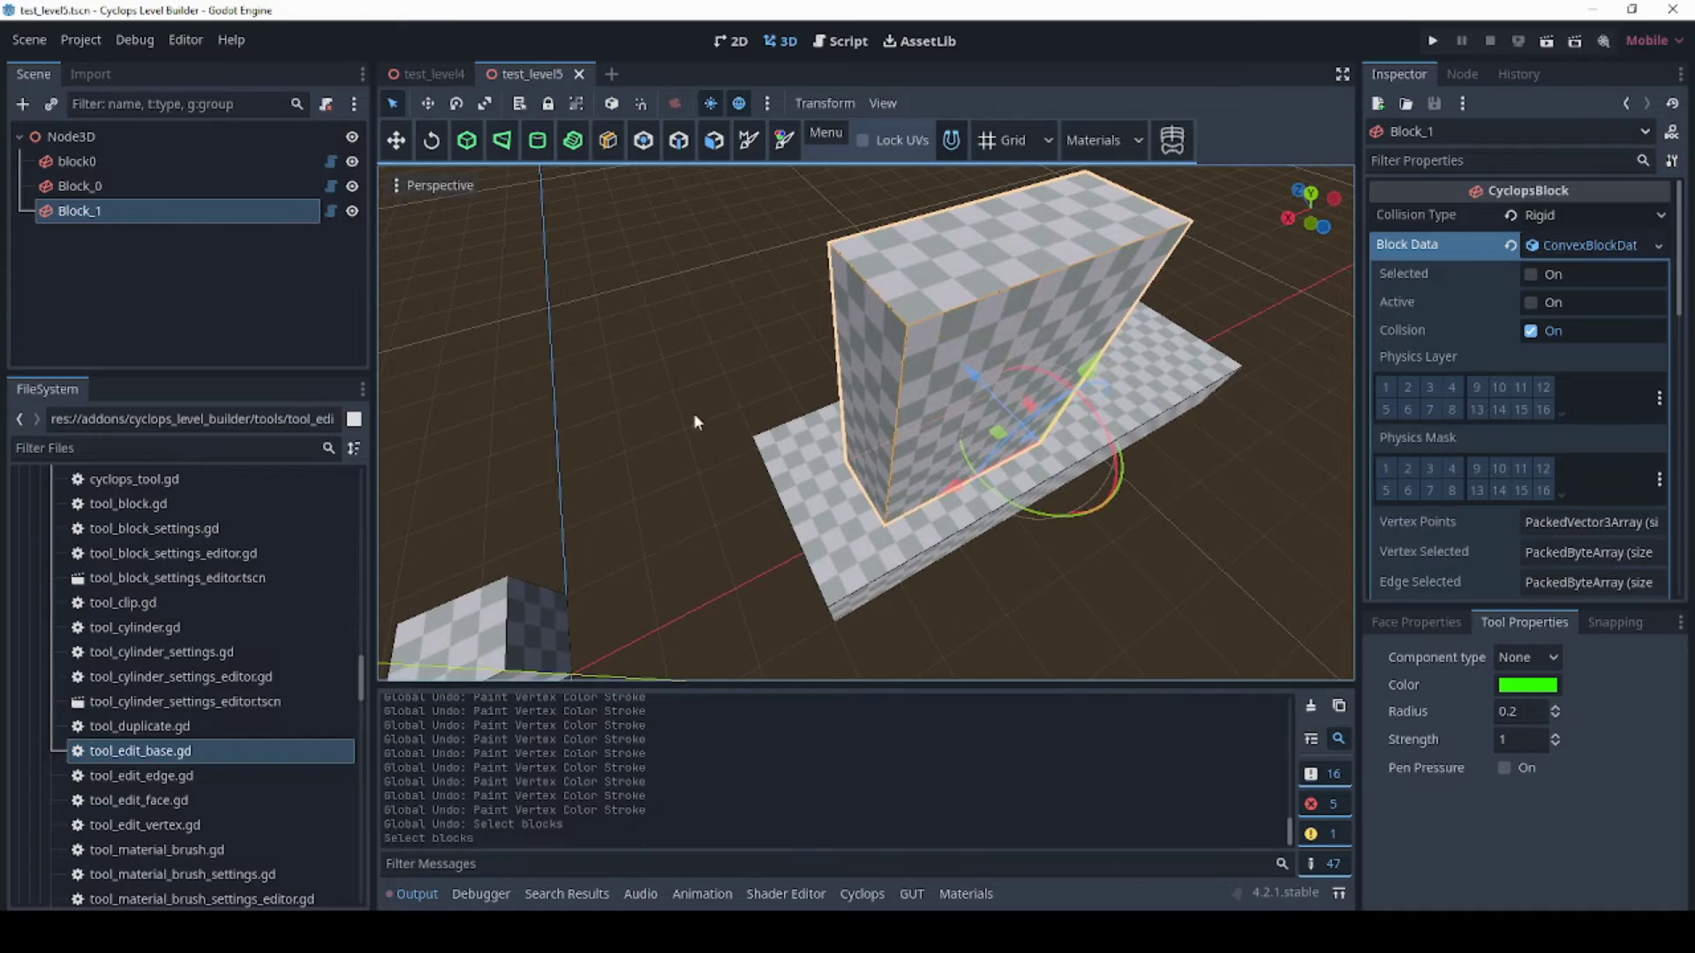
{"action": "left_click", "coordinate": [782, 141]}
{"action": "left_click", "coordinate": [905, 334]}
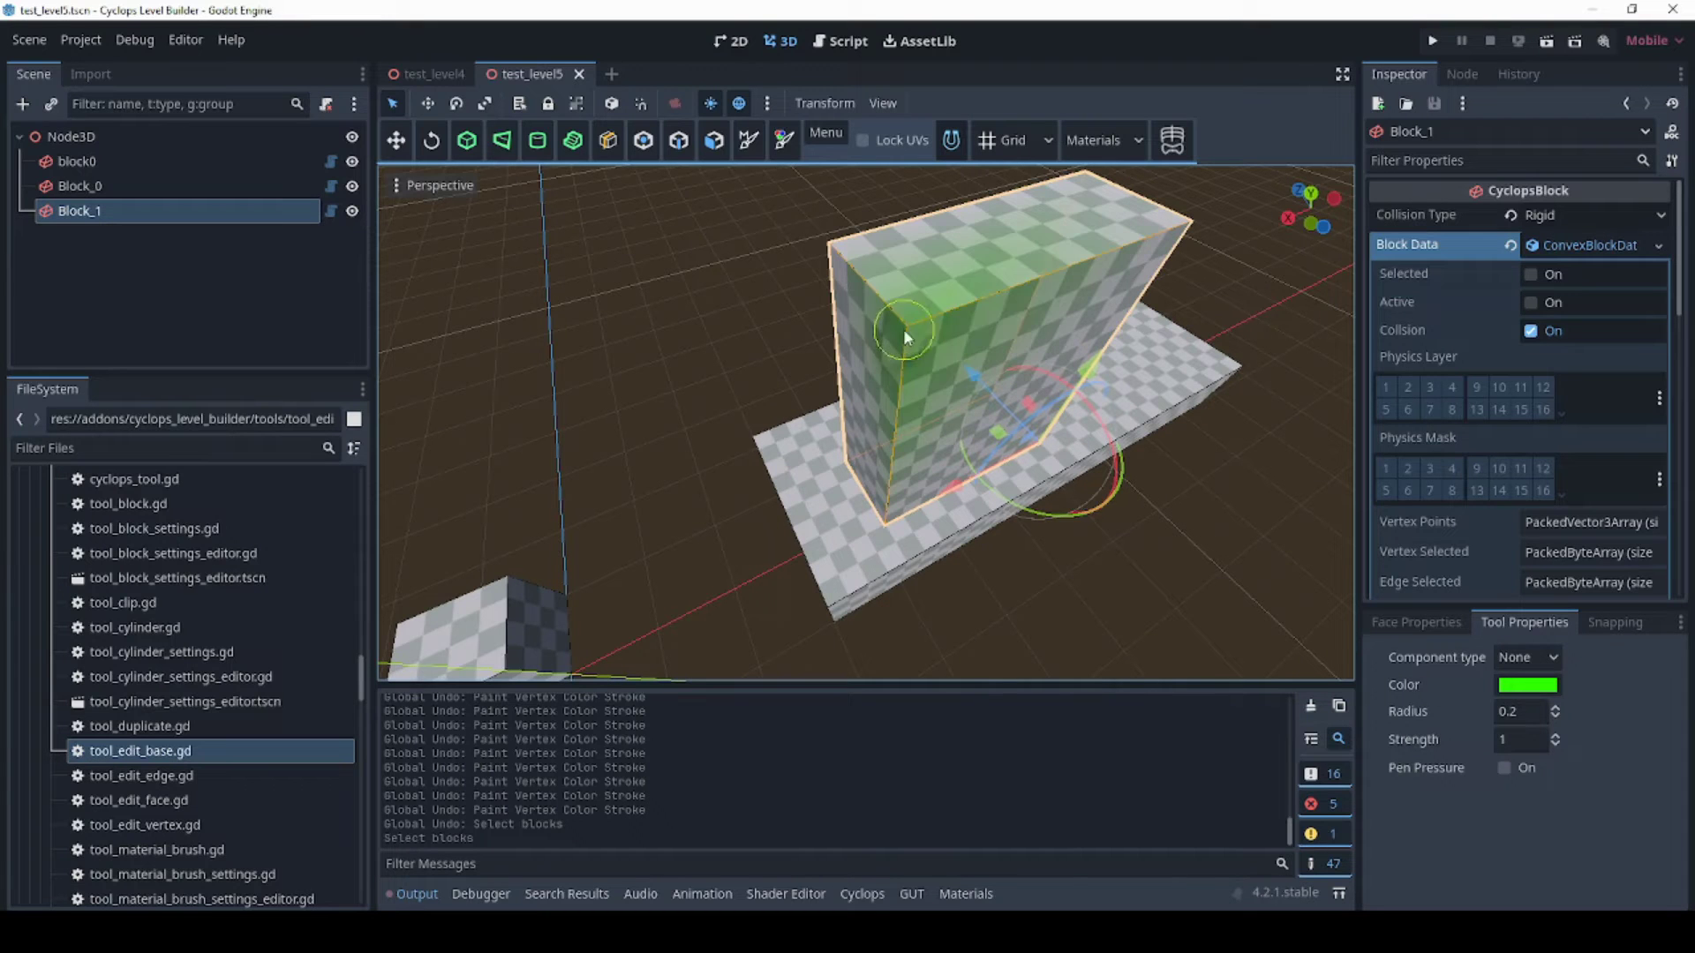
{"action": "left_click", "coordinate": [900, 320]}
{"action": "middle_click_drag", "start_coordinate": [900, 319], "coordinate": [941, 338]}
{"action": "scroll", "coordinate": [926, 332], "scroll_direction": "down", "scroll_amount": 2}
{"action": "mouse_move", "coordinate": [953, 397]}
{"action": "left_mouse_down"}
{"action": "mouse_move", "coordinate": [981, 424]}
{"action": "mouse_move", "coordinate": [874, 427]}
{"action": "left_mouse_up"}
{"action": "middle_click_drag", "start_coordinate": [874, 426], "coordinate": [966, 402]}
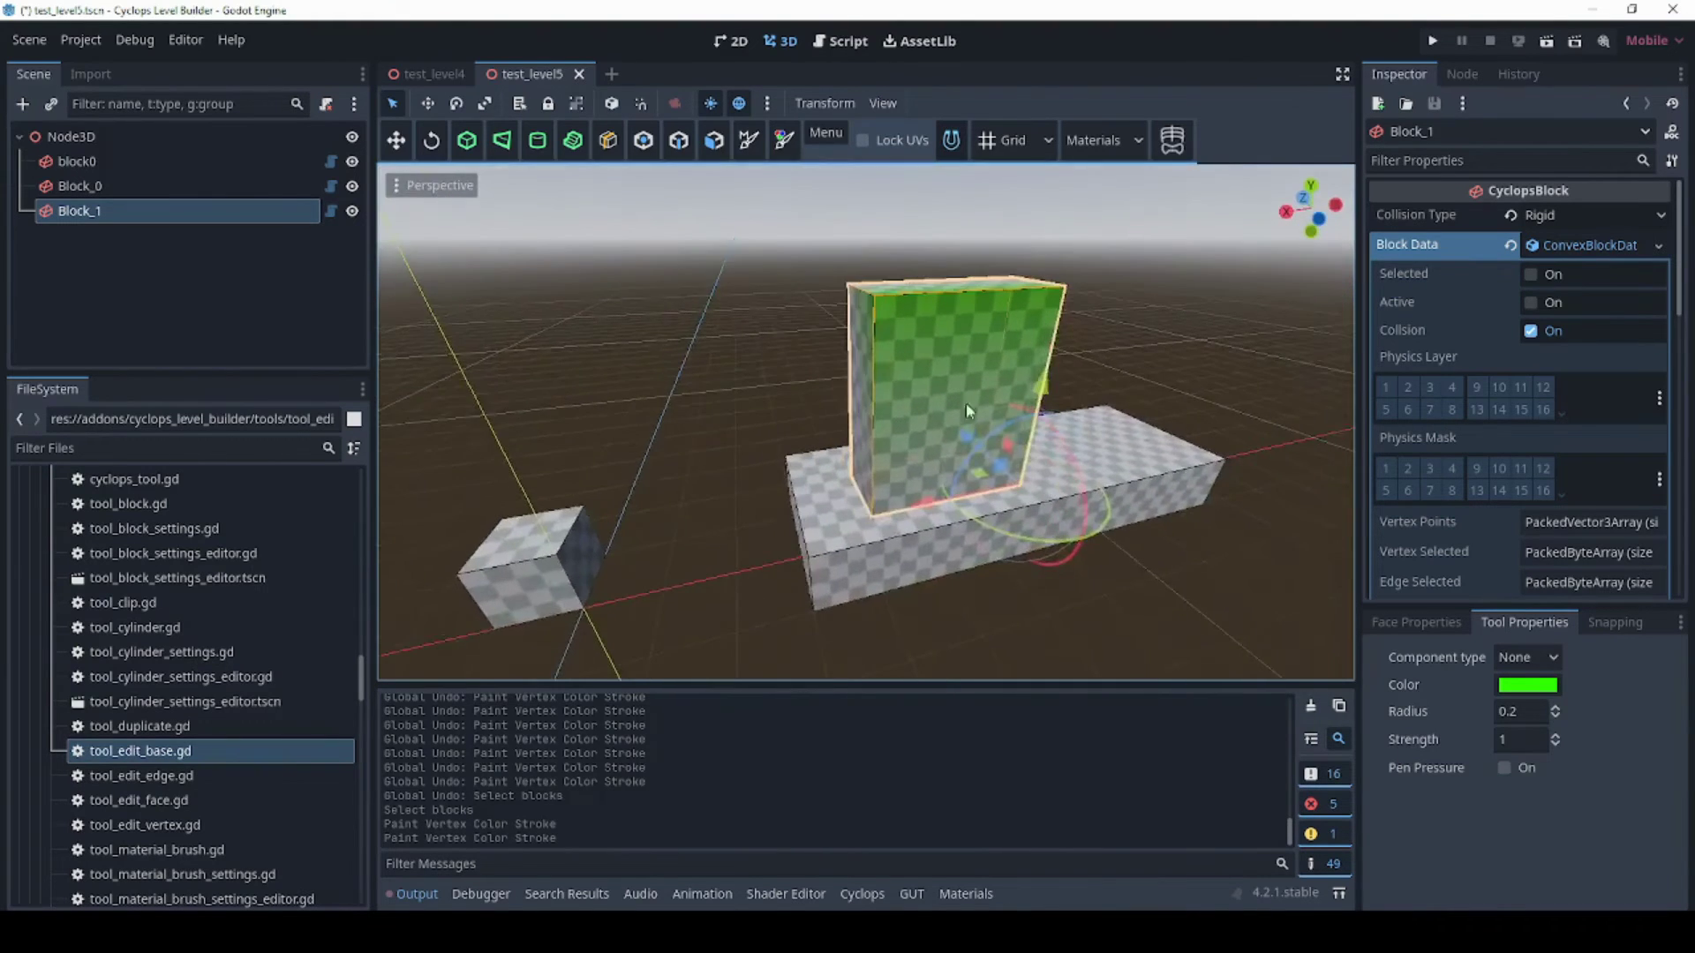
{"action": "scroll", "coordinate": [966, 402], "scroll_direction": "up", "scroll_amount": 2}
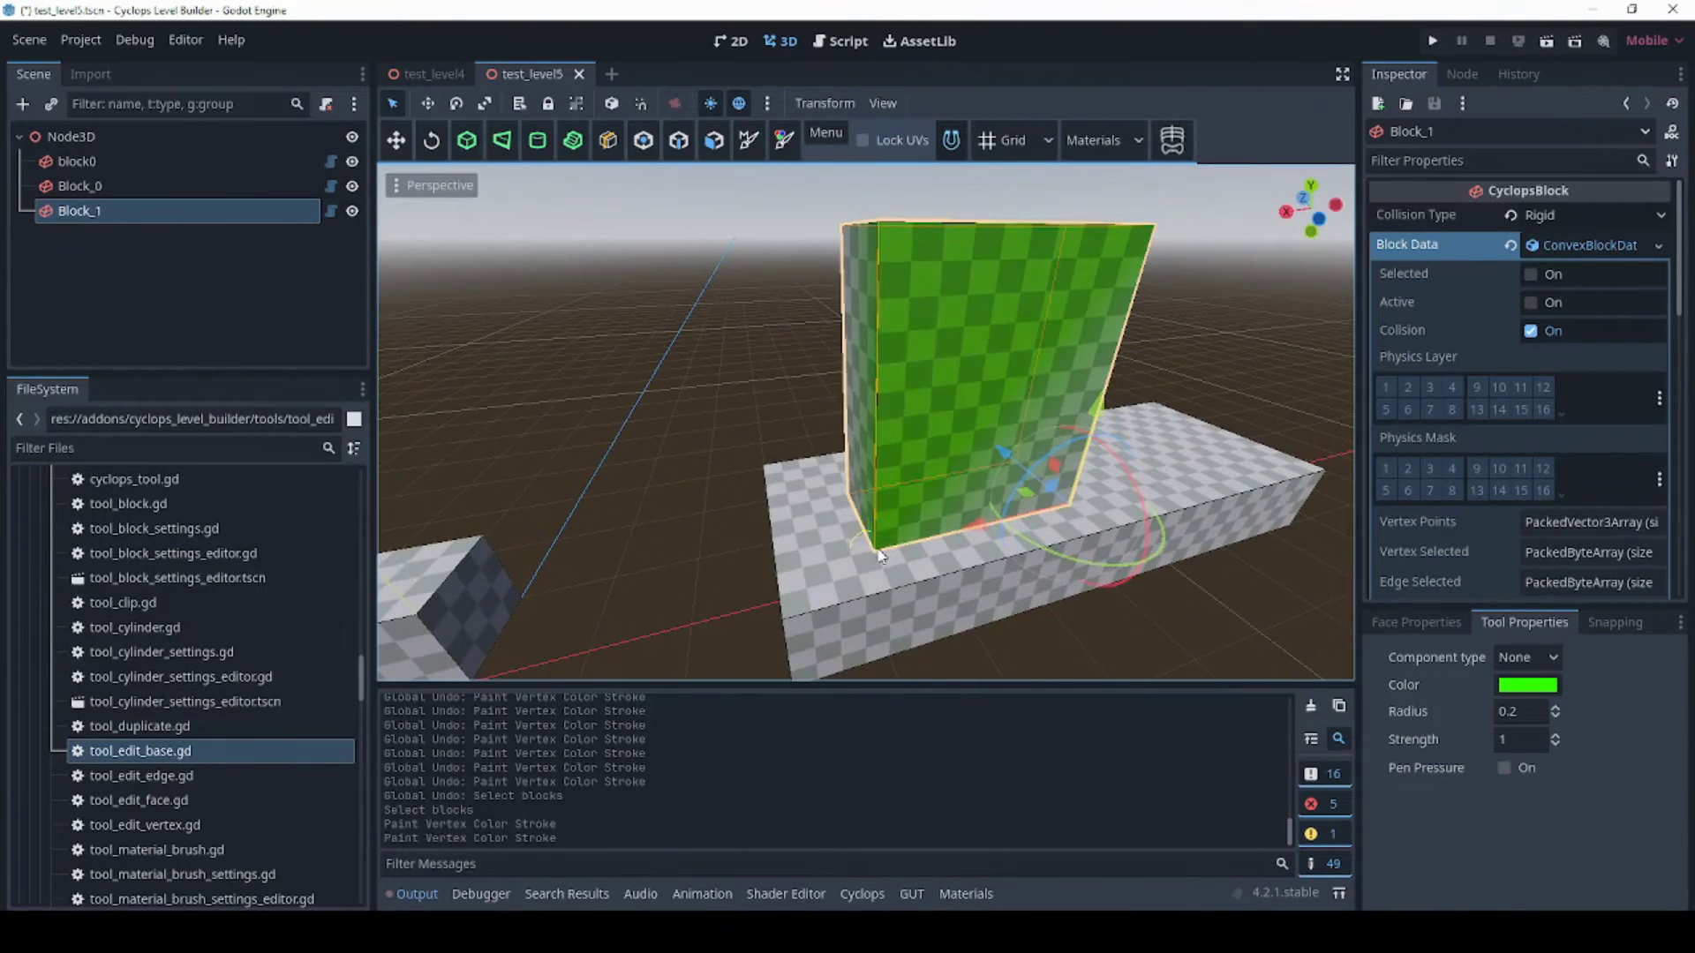
{"action": "left_click", "coordinate": [872, 544]}
{"action": "middle_click_drag", "start_coordinate": [951, 302], "coordinate": [976, 386]}
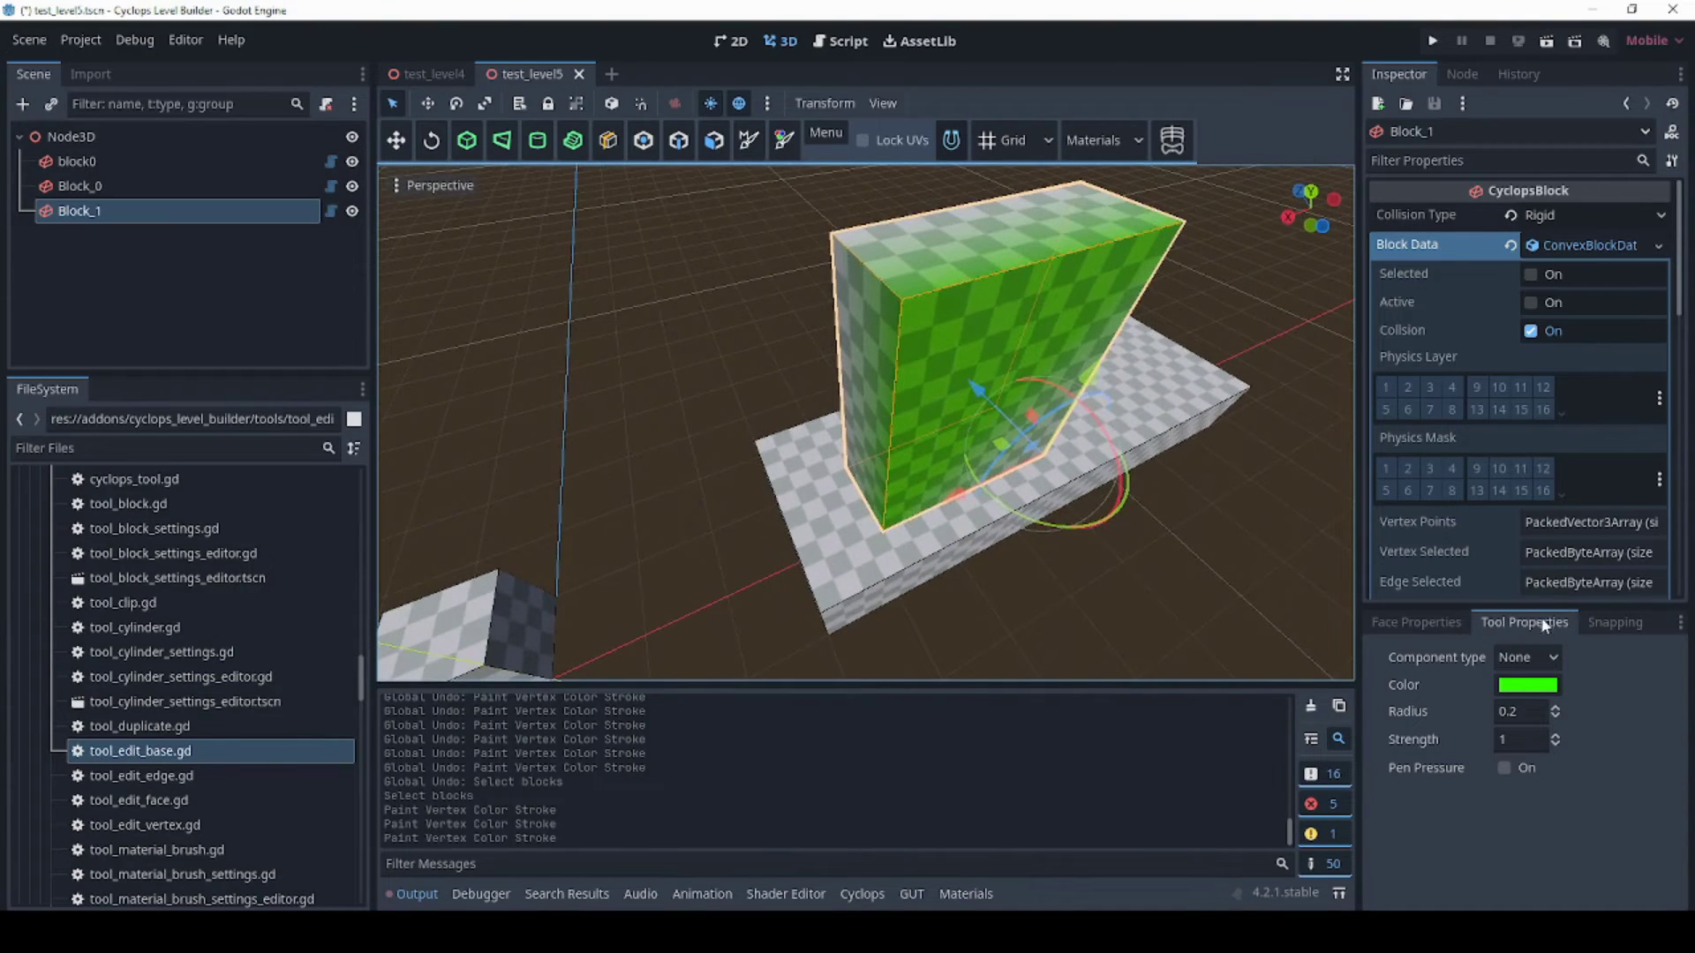
Set the vertex color brush to blue and paint the upper and lower vertices of the adjacent corner on the block's shaded side.
{"action": "left_click", "coordinate": [1530, 688]}
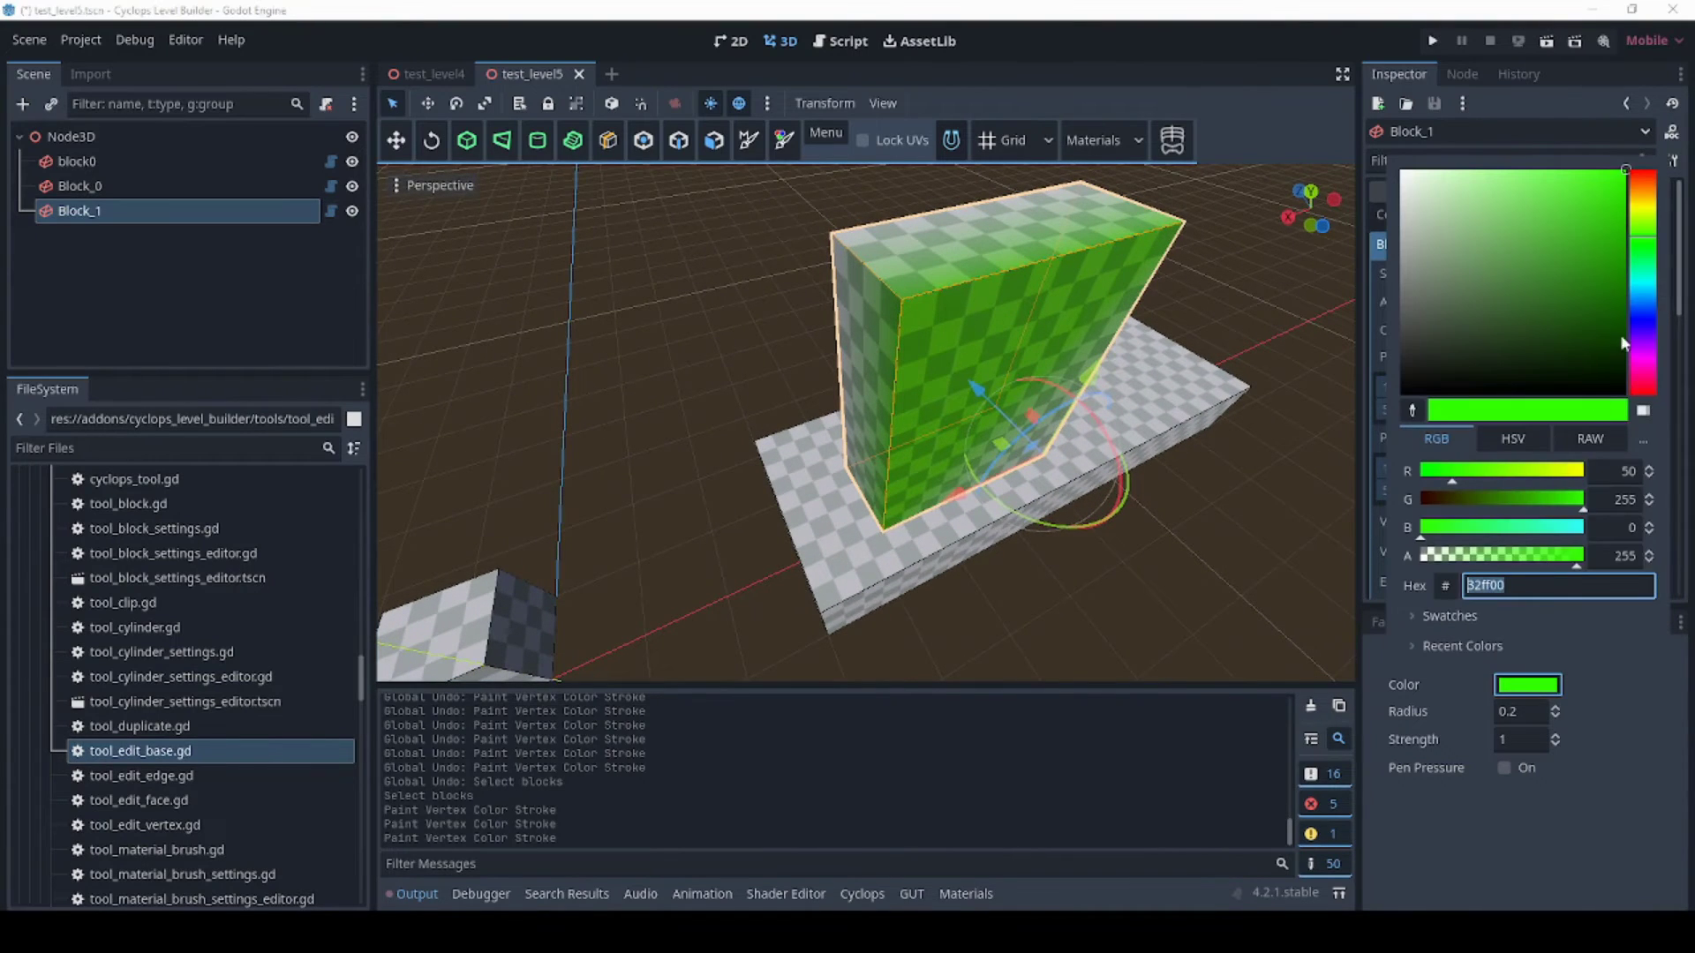
{"action": "left_click", "coordinate": [1642, 320]}
{"action": "left_click", "coordinate": [846, 291]}
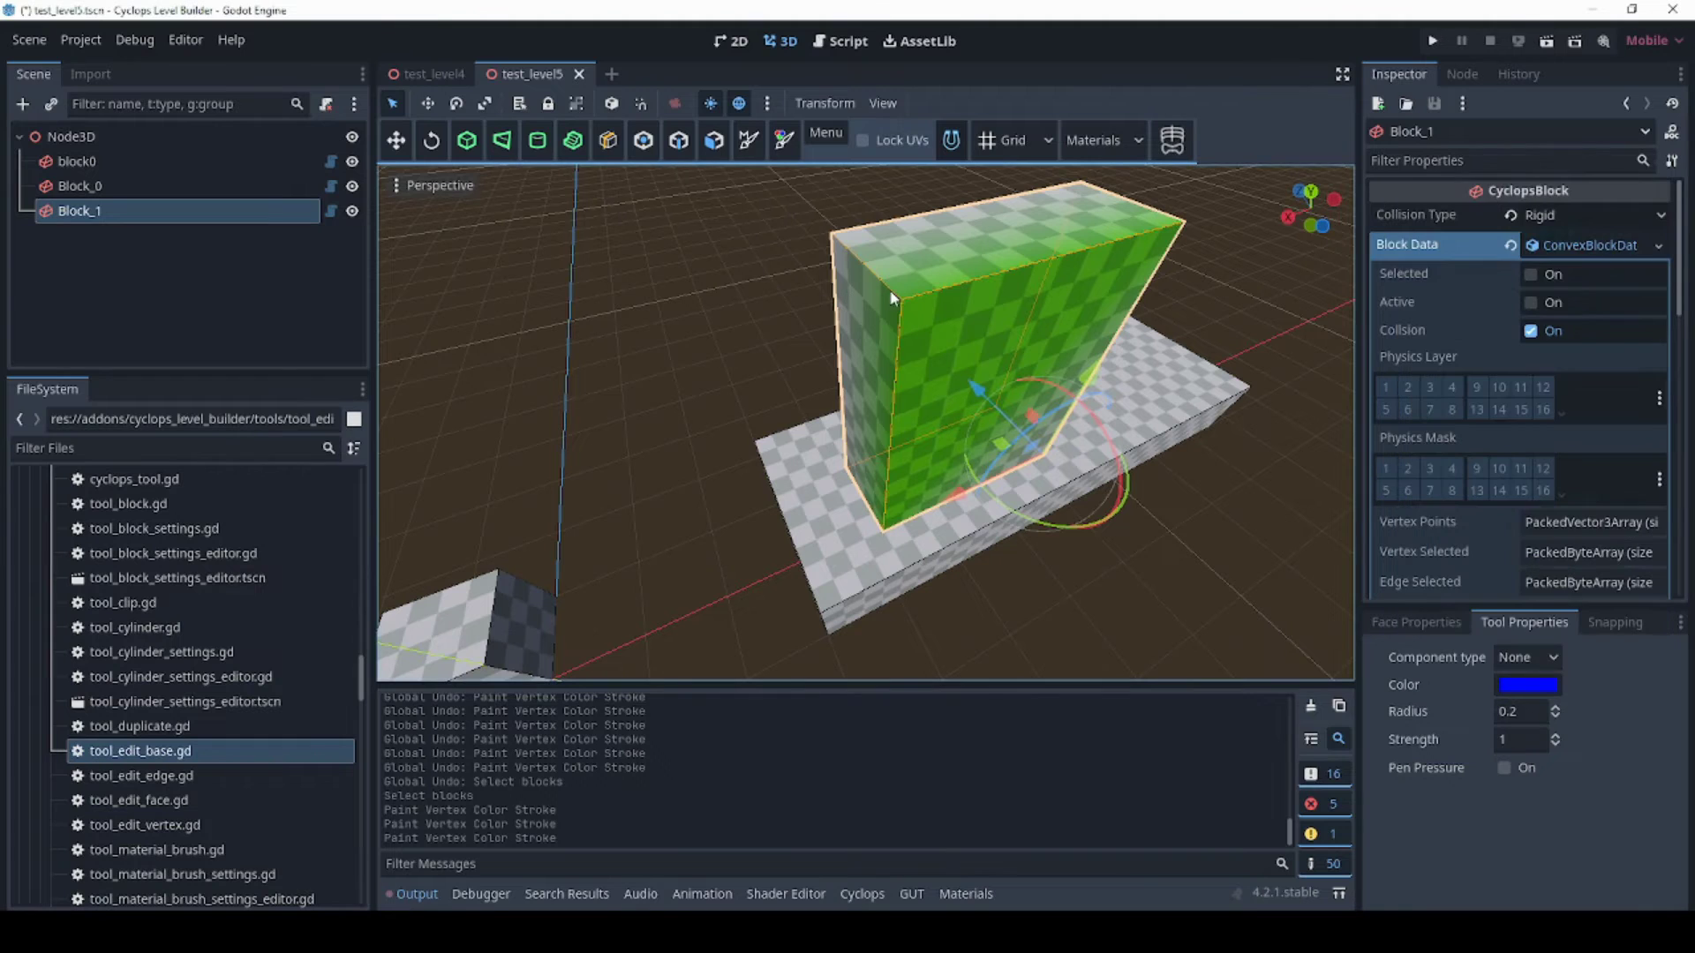
{"action": "middle_click_drag", "start_coordinate": [1026, 298], "coordinate": [882, 291]}
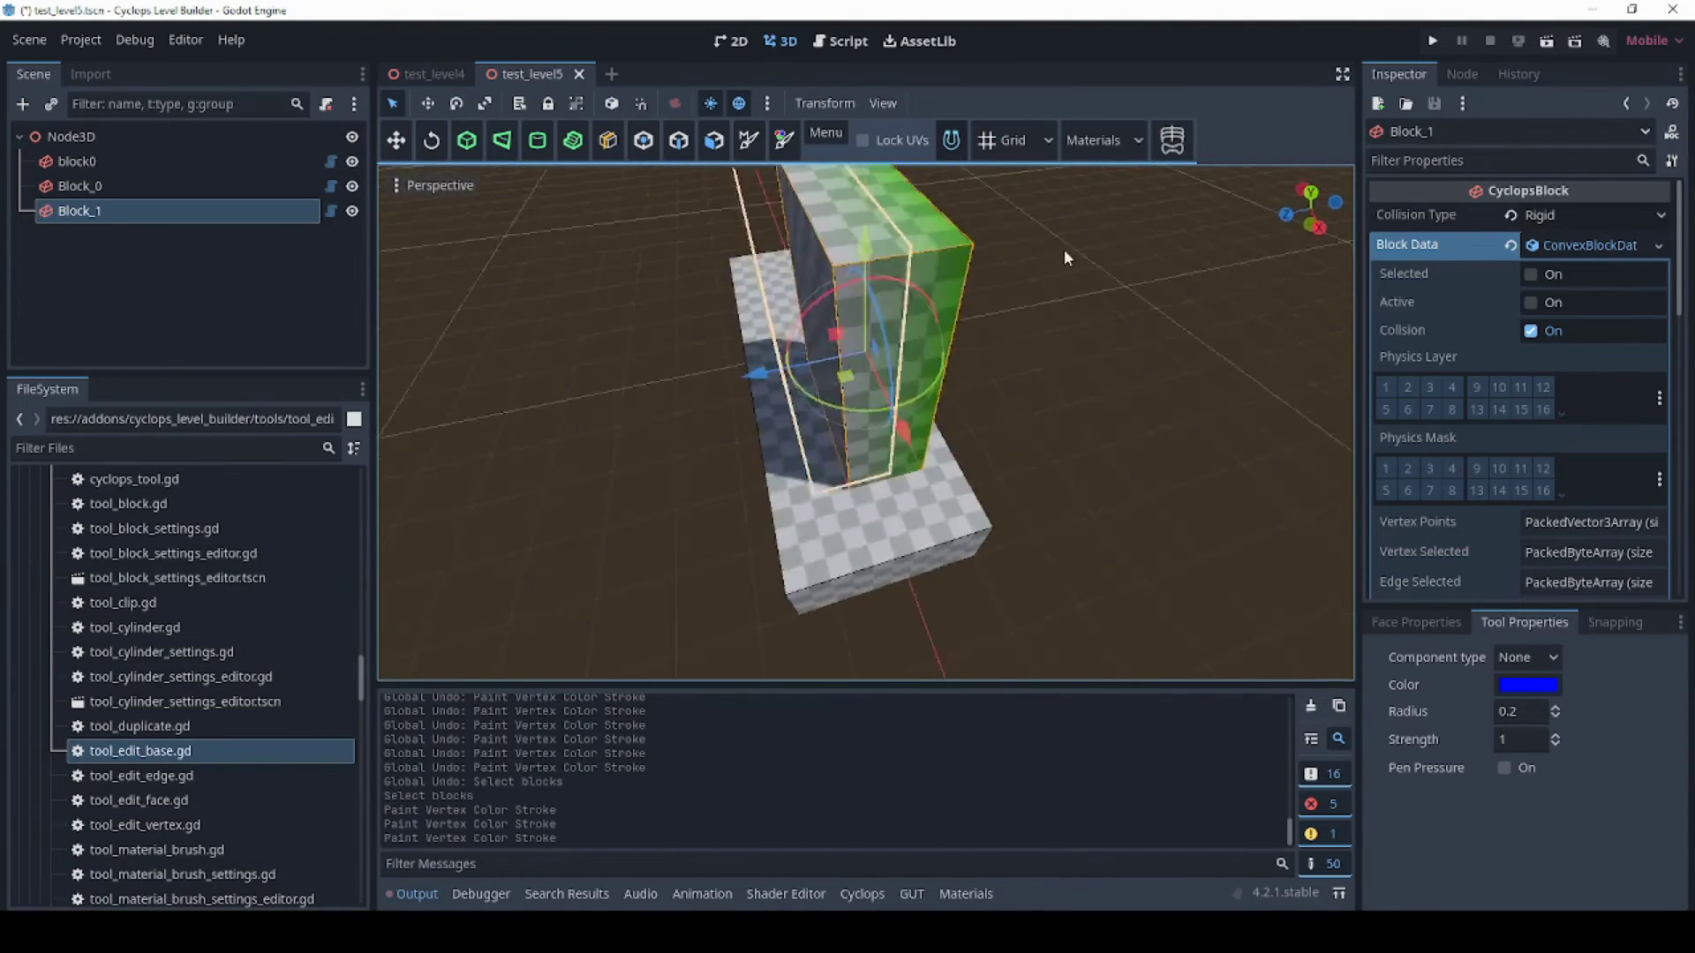
{"action": "middle_click_drag", "start_coordinate": [1062, 249], "coordinate": [893, 244]}
{"action": "left_click_drag", "start_coordinate": [892, 244], "coordinate": [865, 258]}
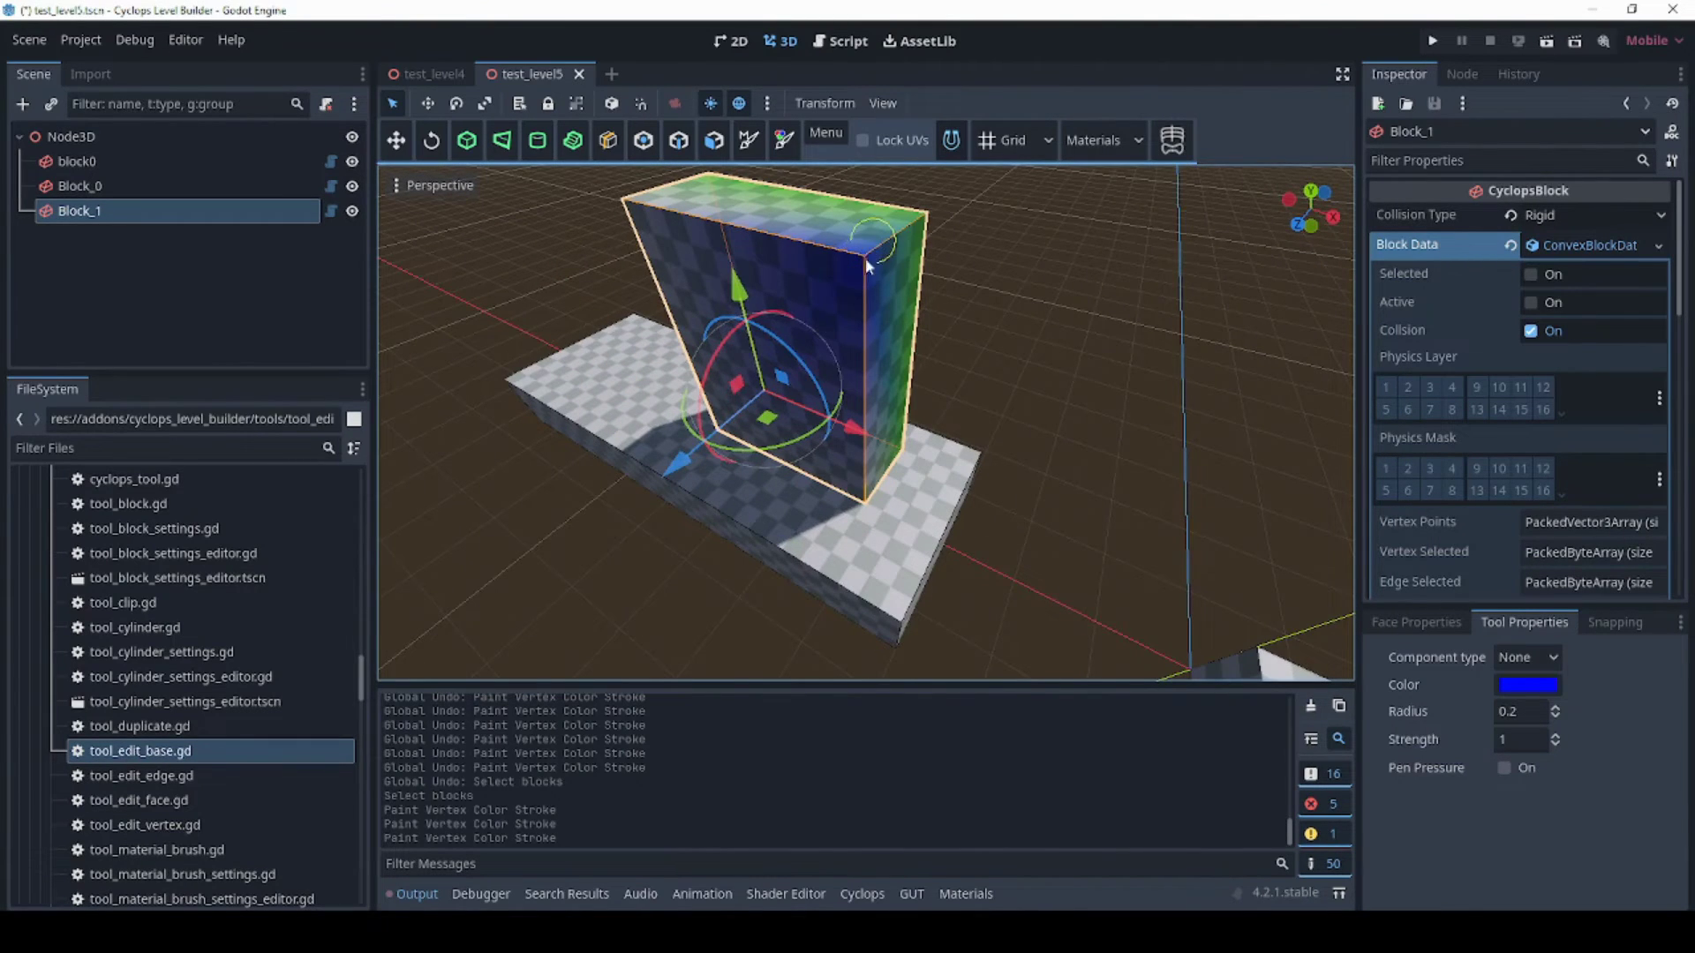
{"action": "mouse_move", "coordinate": [819, 256]}
{"action": "middle_mouse_down"}
{"action": "mouse_move", "coordinate": [842, 199]}
{"action": "mouse_move", "coordinate": [882, 552]}
{"action": "middle_mouse_up"}
{"action": "left_click_drag", "start_coordinate": [882, 552], "coordinate": [861, 516]}
Set the vertex color brush to orange-yellow ffc500 and paint the vertices at the far end of the tall block.
{"action": "left_click", "coordinate": [1522, 687]}
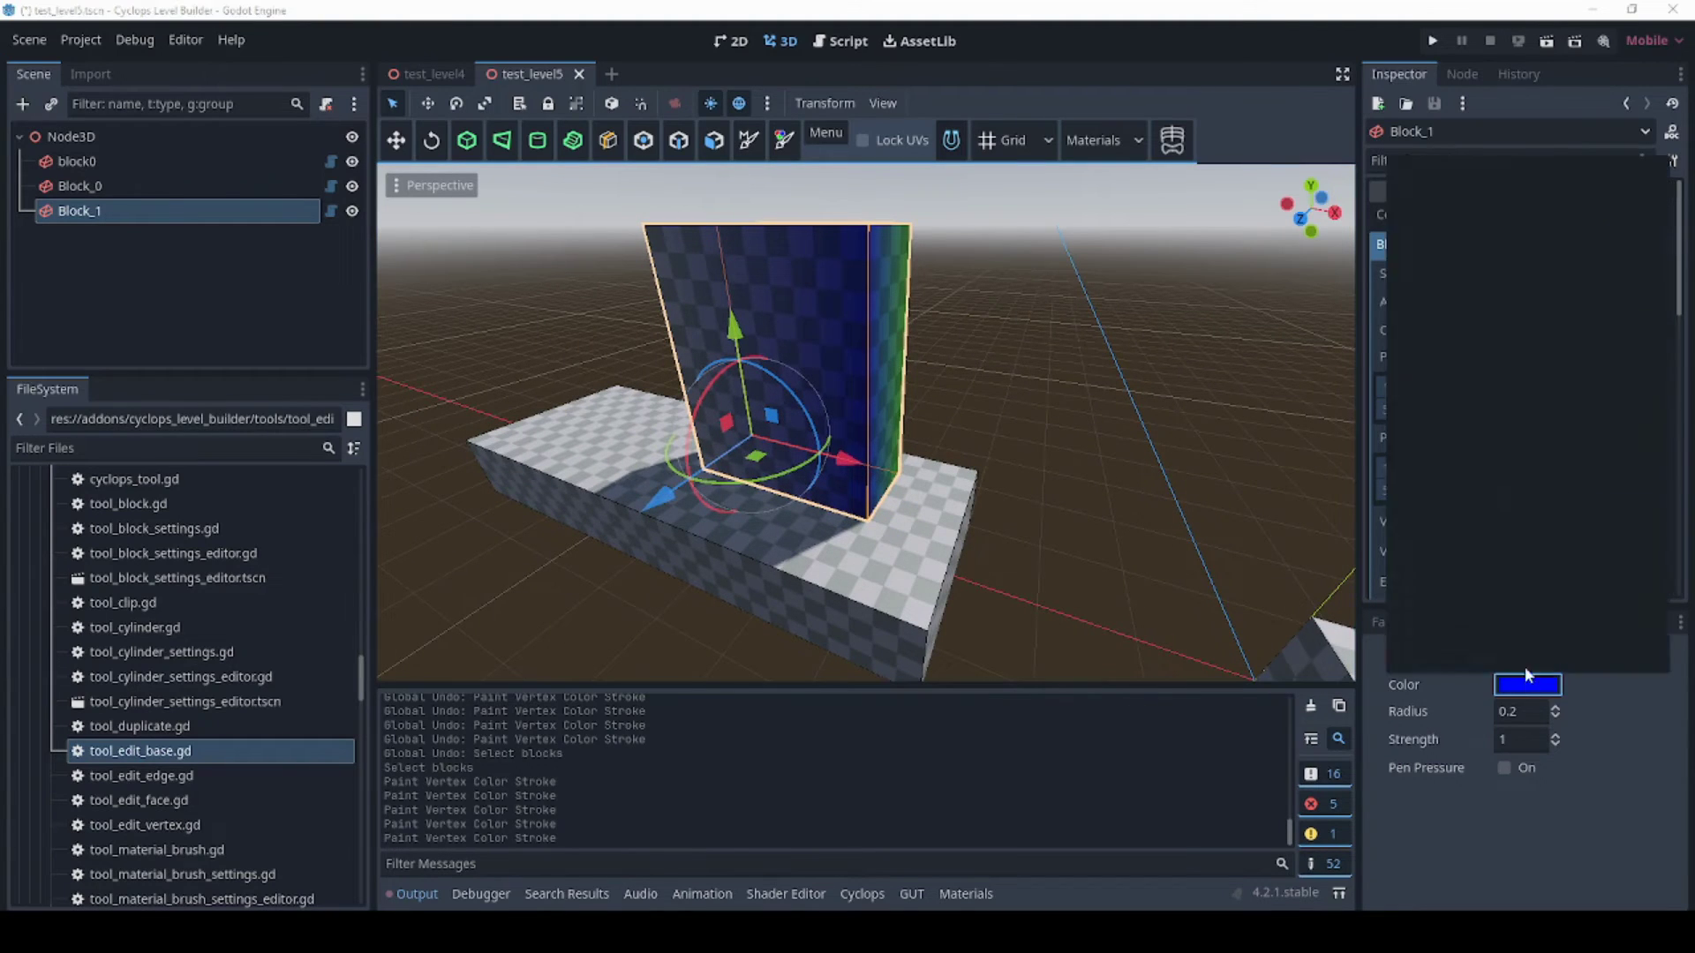
{"action": "left_click", "coordinate": [1646, 207]}
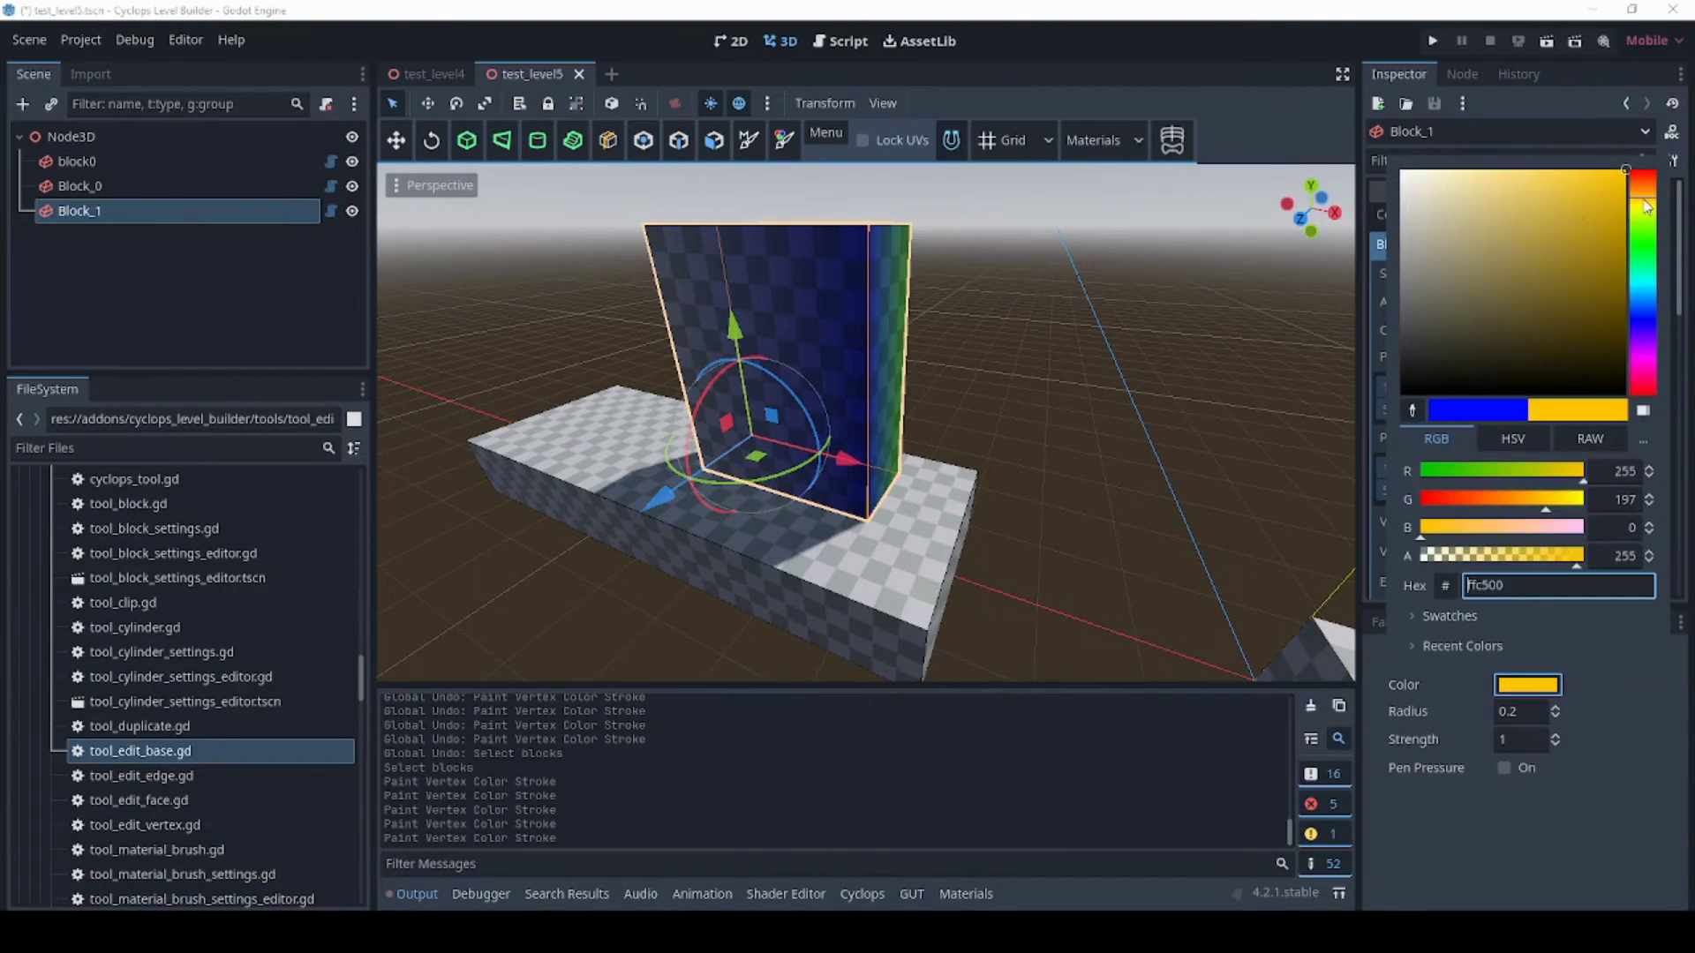
{"action": "left_click", "coordinate": [759, 304]}
{"action": "mouse_move", "coordinate": [690, 309]}
{"action": "middle_mouse_down"}
{"action": "mouse_move", "coordinate": [911, 368]}
{"action": "mouse_move", "coordinate": [738, 406]}
{"action": "mouse_move", "coordinate": [830, 430]}
{"action": "mouse_move", "coordinate": [1014, 431]}
{"action": "middle_mouse_up"}
{"action": "scroll", "coordinate": [794, 424], "scroll_direction": "up", "scroll_amount": 2}
{"action": "left_click", "coordinate": [830, 430]}
{"action": "left_click_drag", "start_coordinate": [1013, 431], "coordinate": [1015, 411]}
Sample the green vertex color from the block's front corner, and sample the blue color from the adjacent upper corner.
{"action": "mouse_move", "coordinate": [907, 375]}
{"action": "middle_mouse_down"}
{"action": "mouse_move", "coordinate": [1048, 394]}
{"action": "mouse_move", "coordinate": [943, 360]}
{"action": "mouse_move", "coordinate": [994, 331]}
{"action": "mouse_move", "coordinate": [918, 318]}
{"action": "middle_mouse_up"}
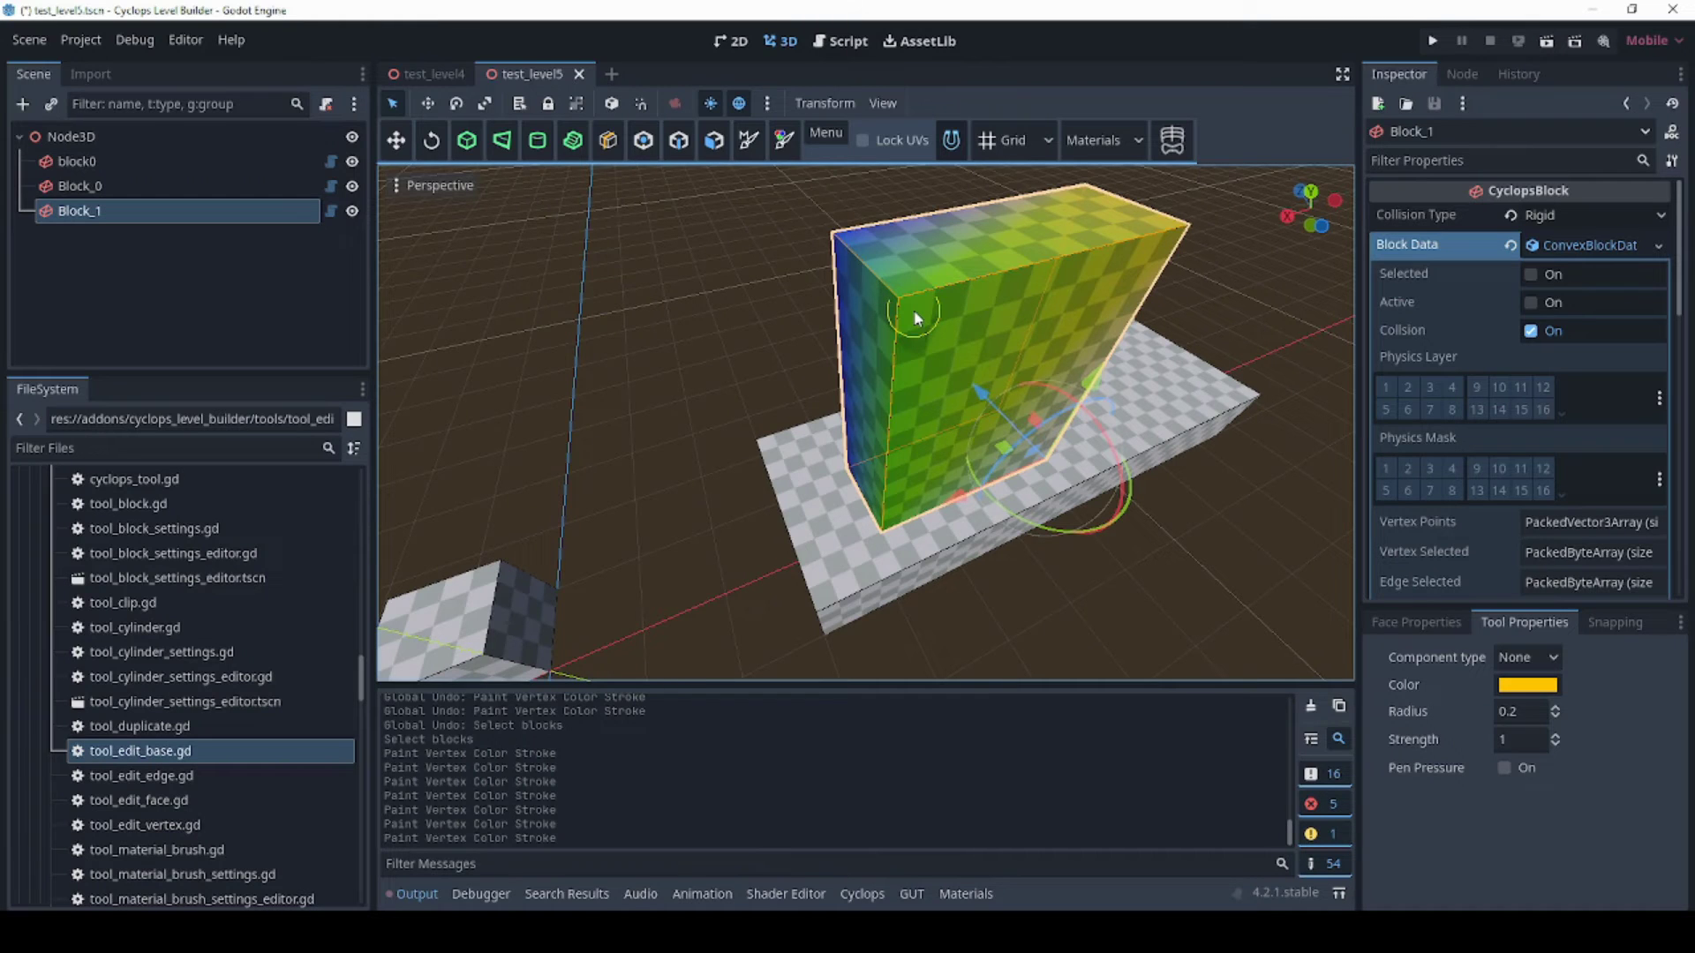
{"action": "left_click", "coordinate": [916, 318], "text": "ctrl"}
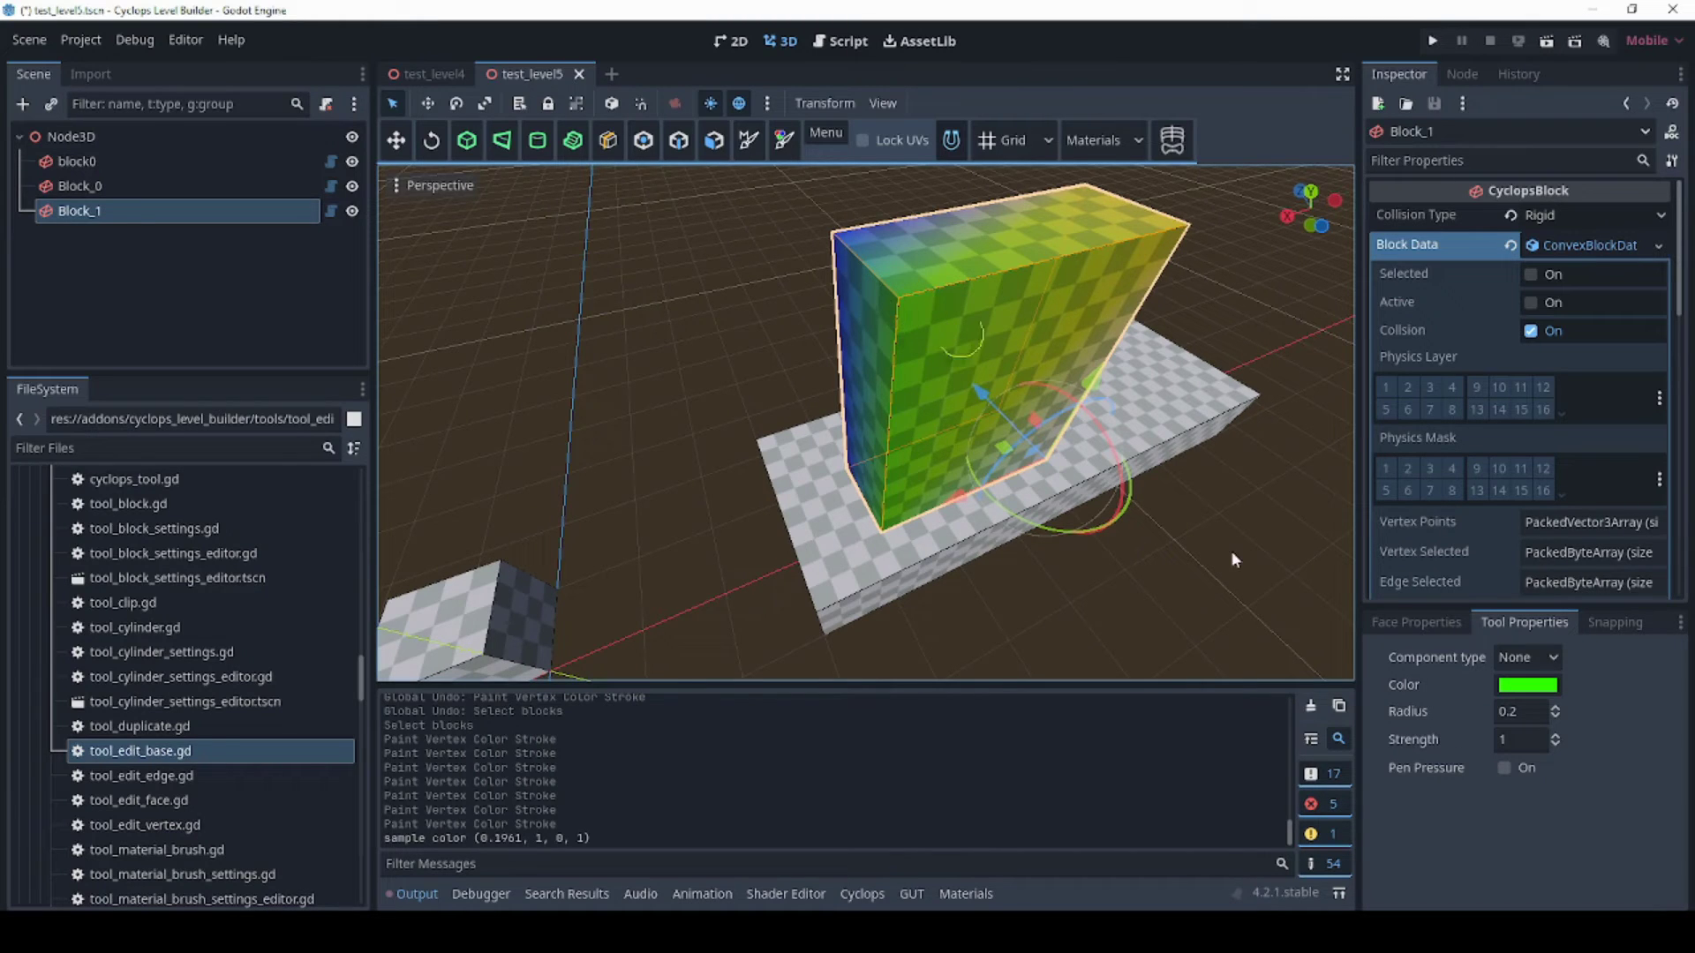
{"action": "middle_click_drag", "start_coordinate": [858, 297], "coordinate": [887, 314]}
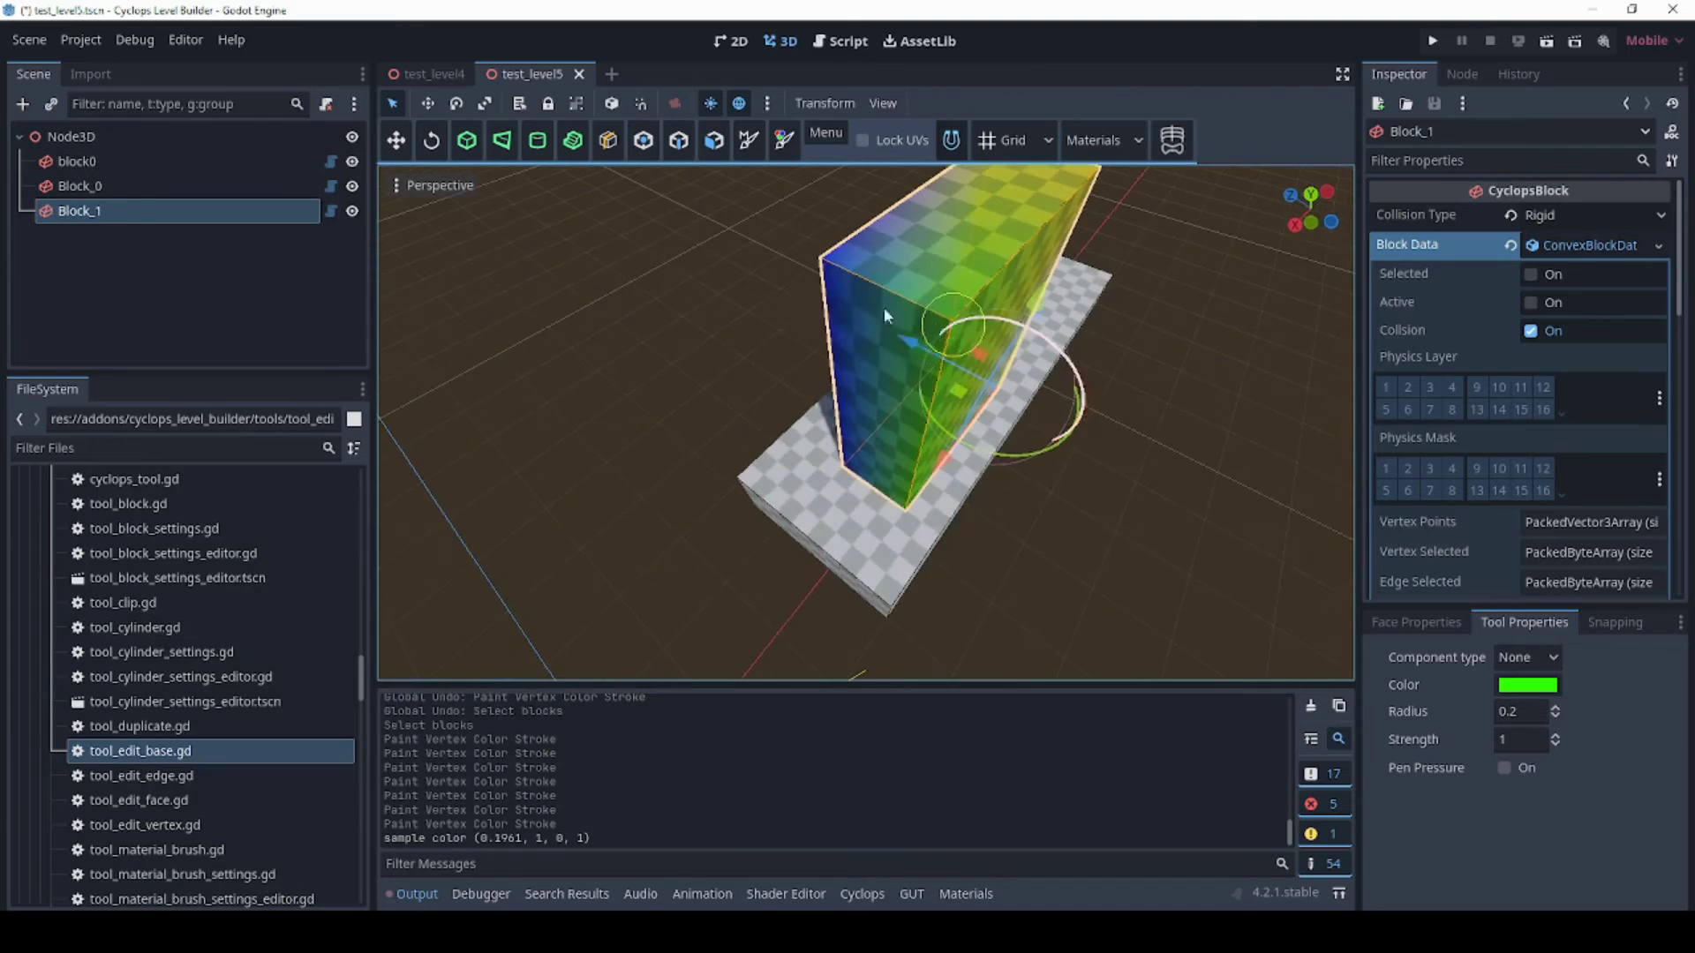
{"action": "left_click", "coordinate": [830, 278], "text": "ctrl"}
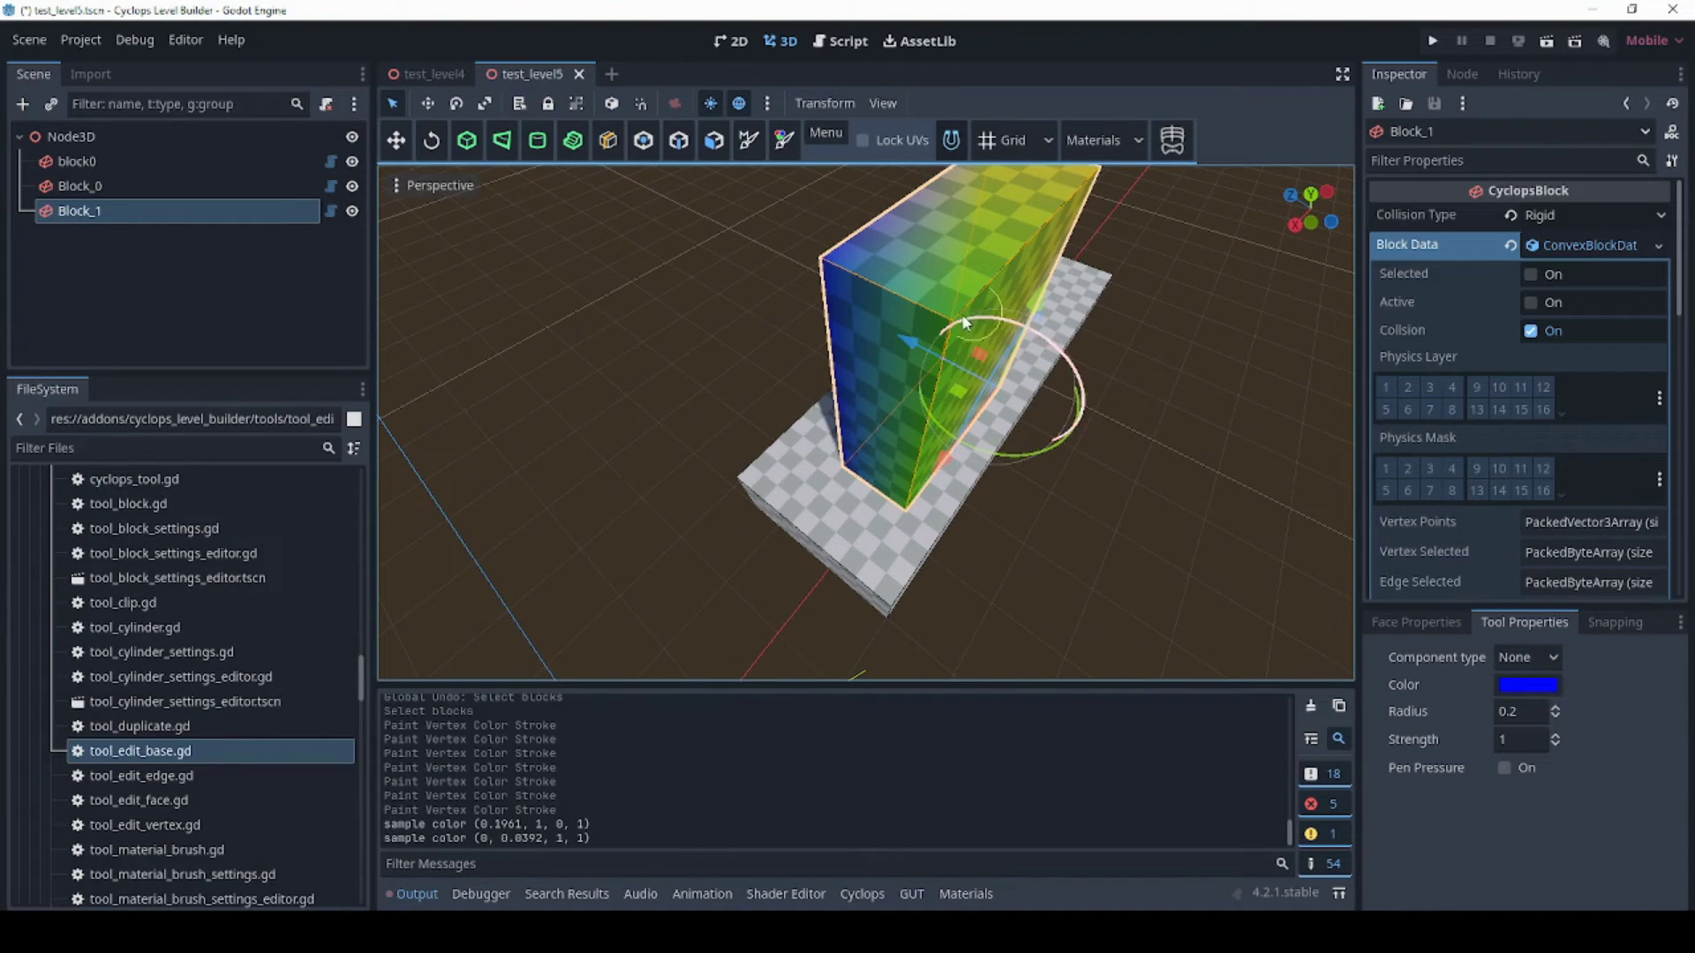
Set the vertex color brush radius to 0.5 and paint the sampled blue over the block's upper front corner.
{"action": "left_click", "coordinate": [1517, 713]}
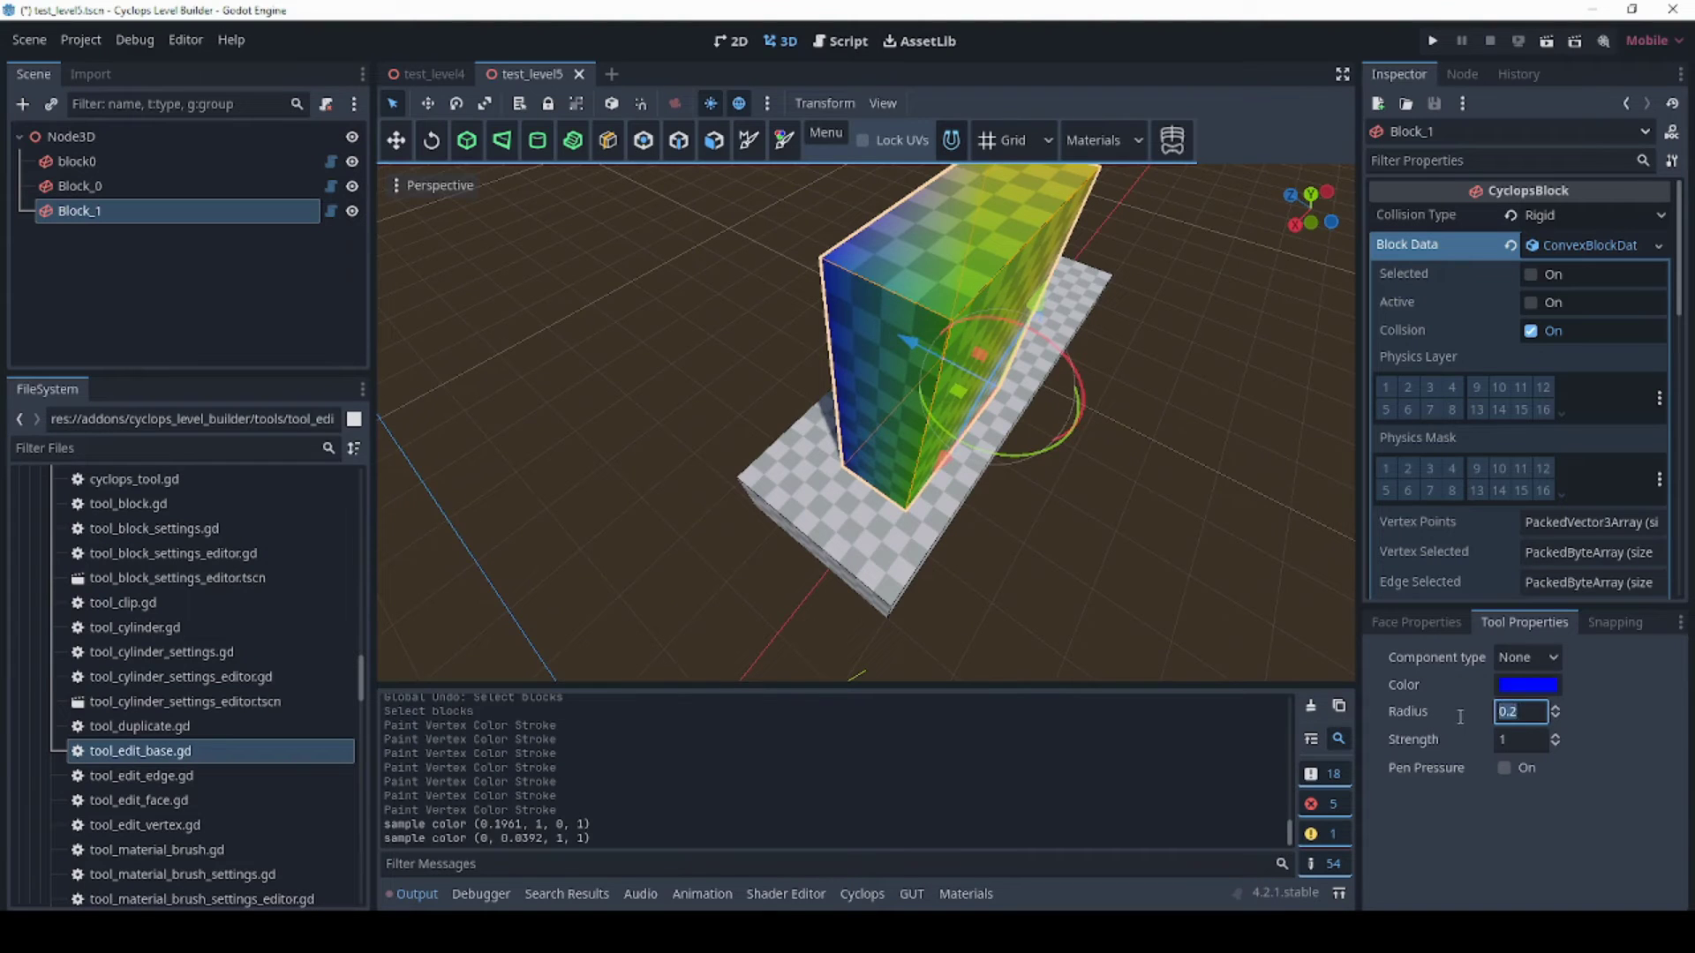
{"action": "key", "text": "BackSpace"}
{"action": "type", "text": "0.5"}
{"action": "middle_click_drag", "start_coordinate": [941, 311], "coordinate": [906, 320]}
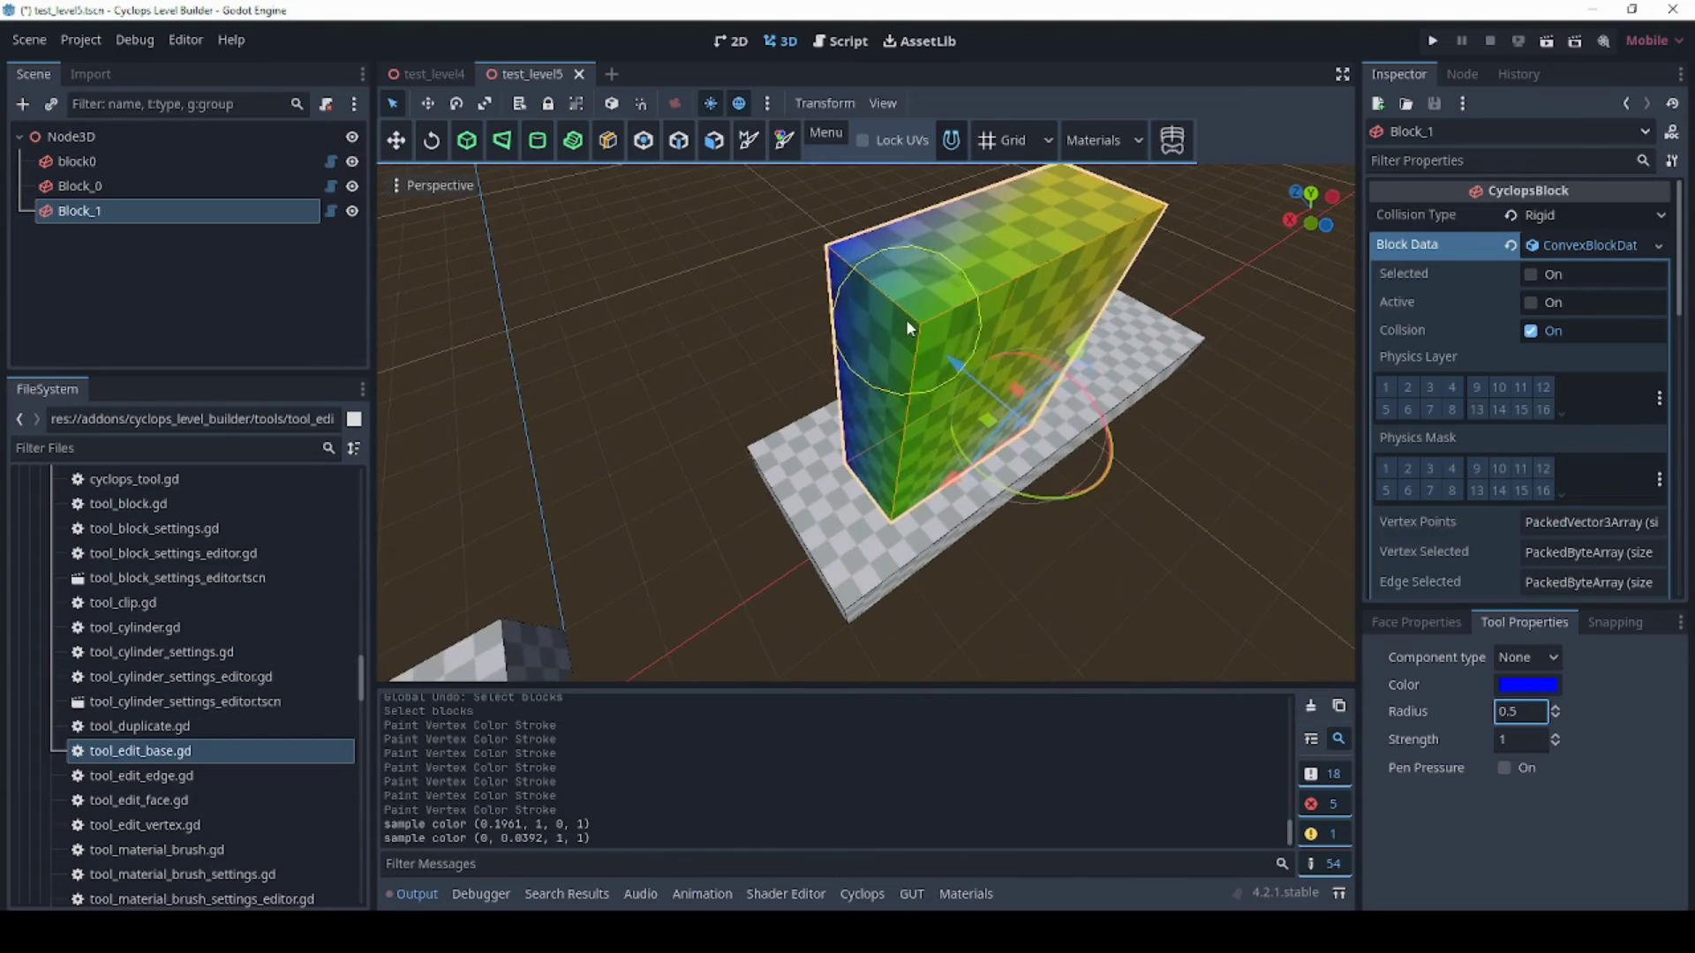
{"action": "left_click_drag", "start_coordinate": [924, 317], "coordinate": [909, 321]}
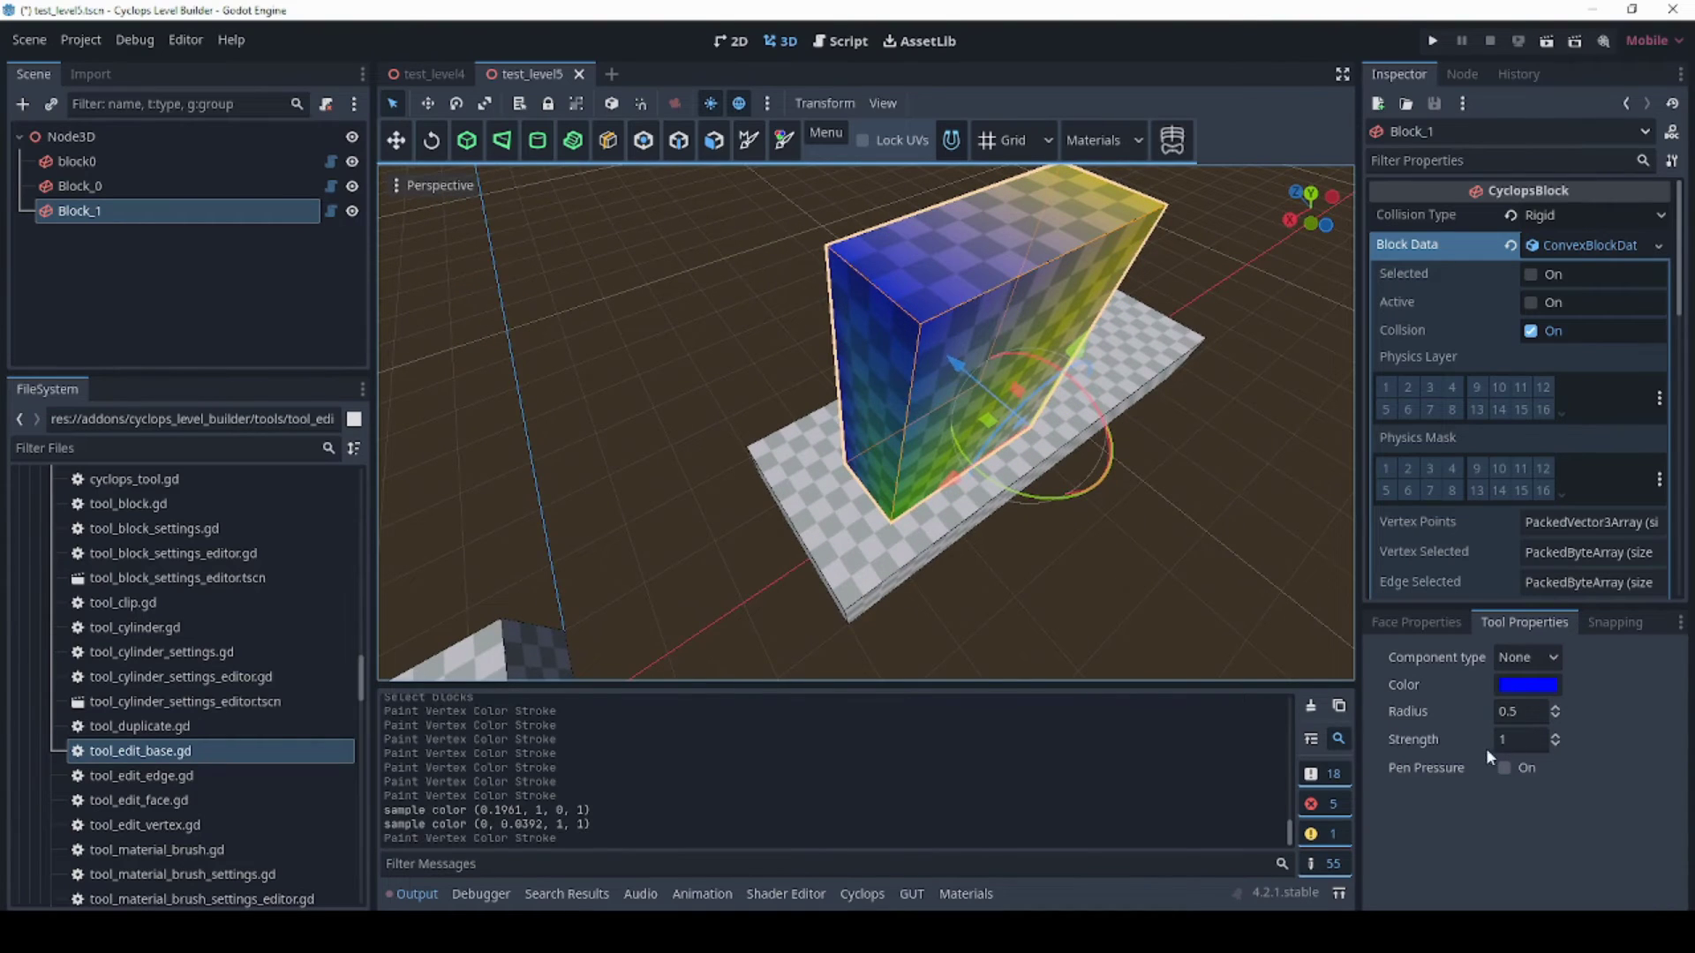
Set the brush strength to 0.1 and gradually paint blue over the upper corner at the block's far end.
{"action": "left_click", "coordinate": [1520, 739]}
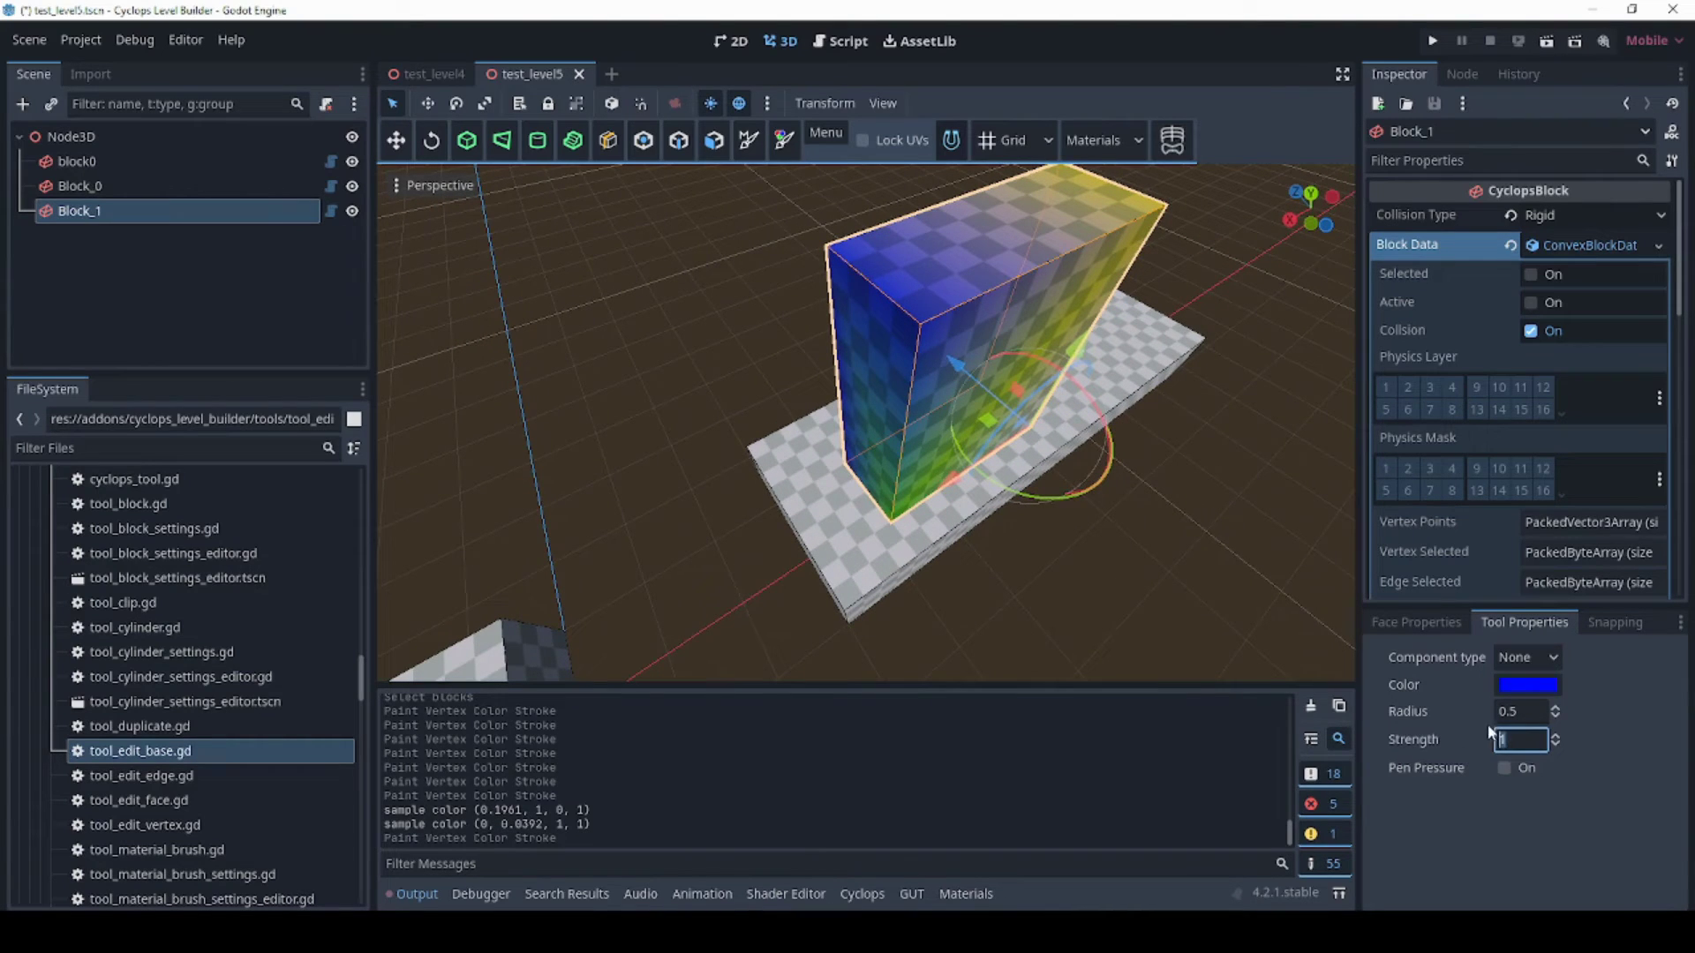
{"action": "type", "text": ".1"}
{"action": "key", "text": "Return"}
{"action": "middle_click_drag", "start_coordinate": [1101, 345], "coordinate": [979, 486]}
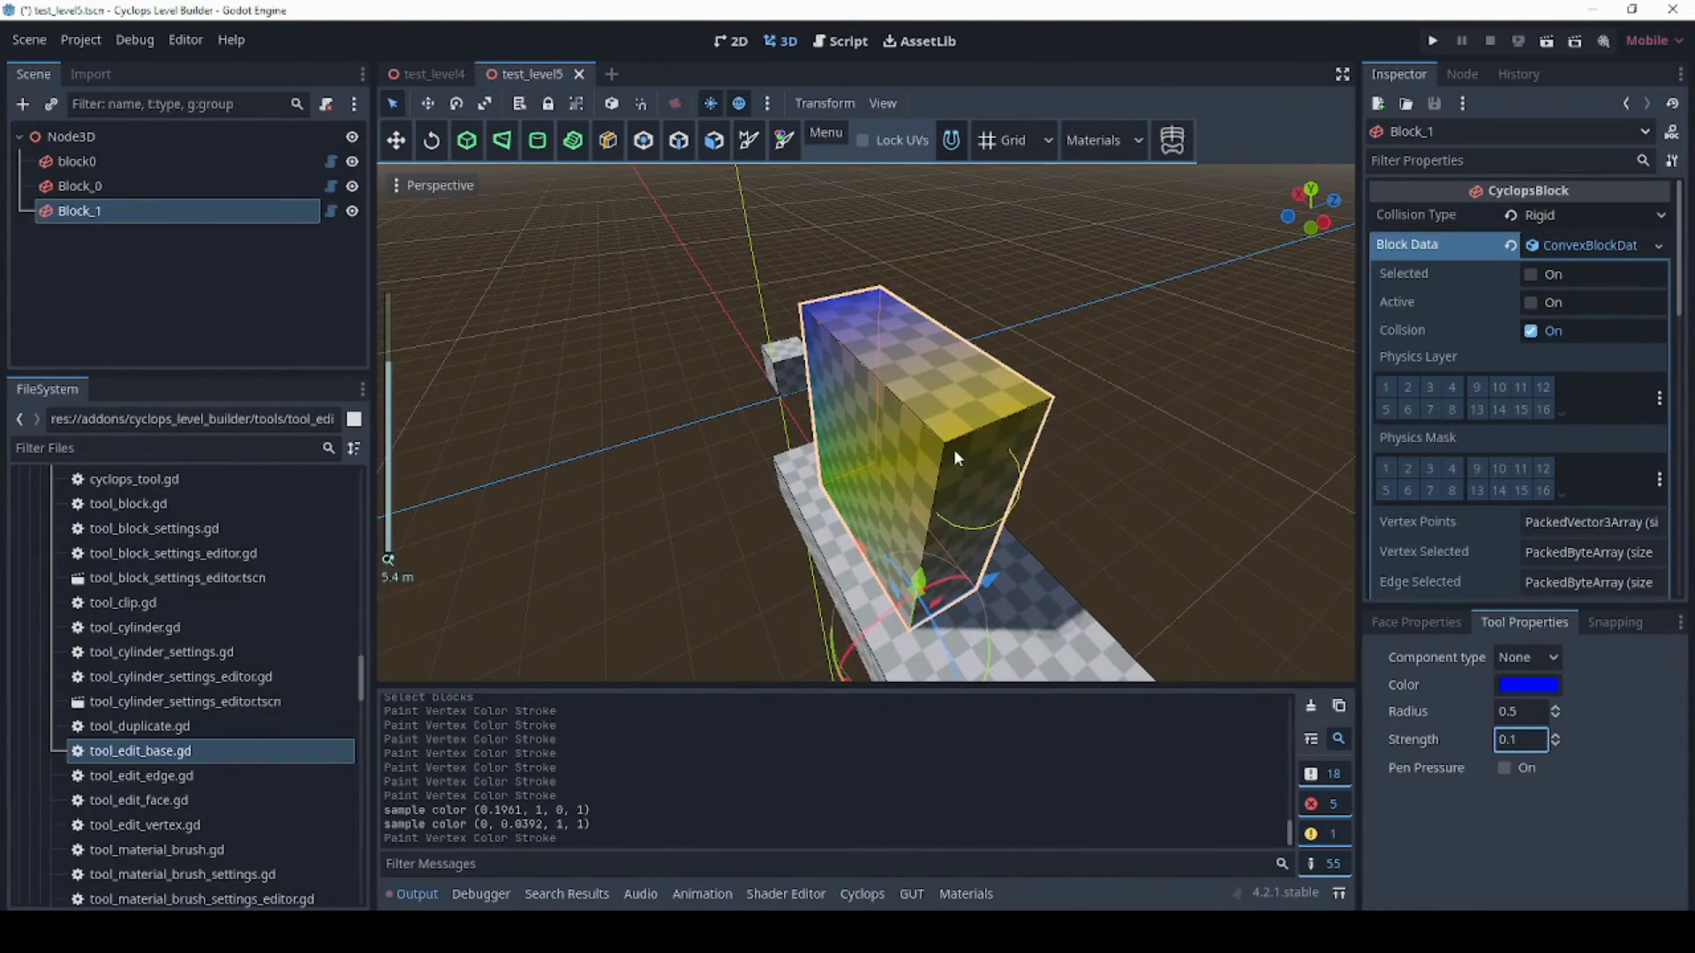
{"action": "mouse_move", "coordinate": [952, 438]}
{"action": "left_mouse_down"}
{"action": "mouse_move", "coordinate": [892, 426]}
{"action": "mouse_move", "coordinate": [966, 426]}
{"action": "mouse_move", "coordinate": [923, 431]}
{"action": "mouse_move", "coordinate": [934, 420]}
{"action": "left_mouse_up"}
{"action": "mouse_move", "coordinate": [934, 420]}
{"action": "middle_mouse_down"}
{"action": "mouse_move", "coordinate": [851, 376]}
{"action": "mouse_move", "coordinate": [923, 300]}
{"action": "mouse_move", "coordinate": [950, 519]}
{"action": "mouse_move", "coordinate": [923, 496]}
{"action": "middle_mouse_up"}
{"action": "scroll", "coordinate": [923, 300], "scroll_direction": "up", "scroll_amount": 2}
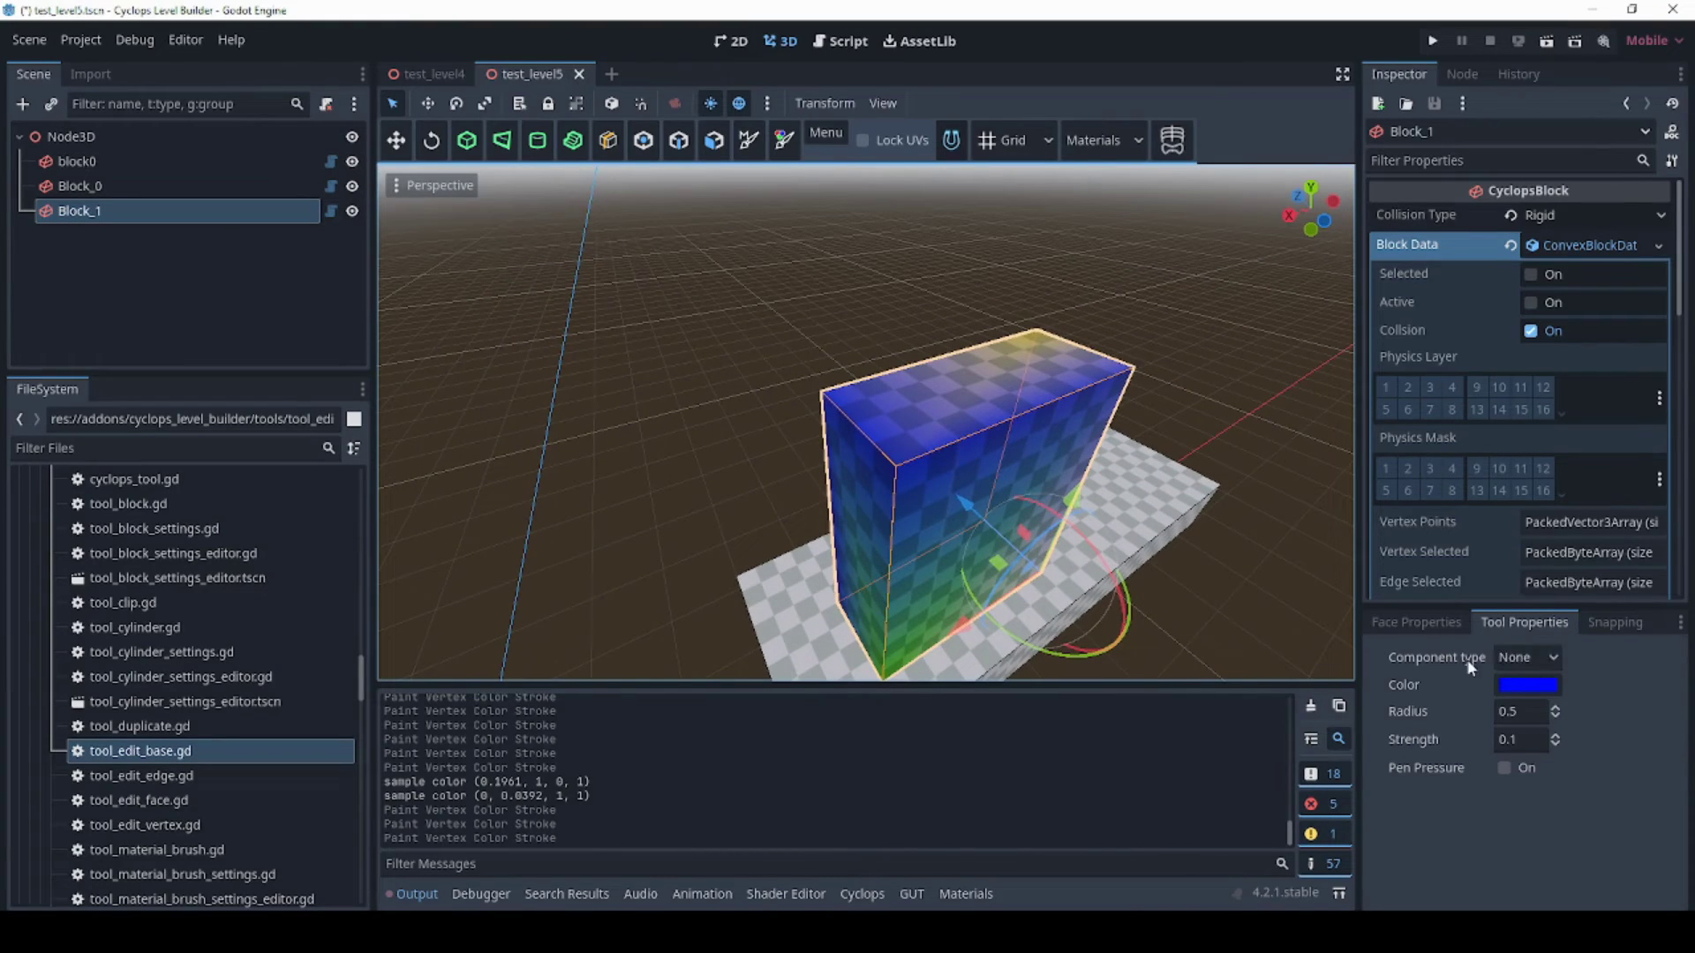
Set the vertex color brush's component type to Face and select the tall block's top face with the face editing tool.
{"action": "left_click", "coordinate": [1528, 657]}
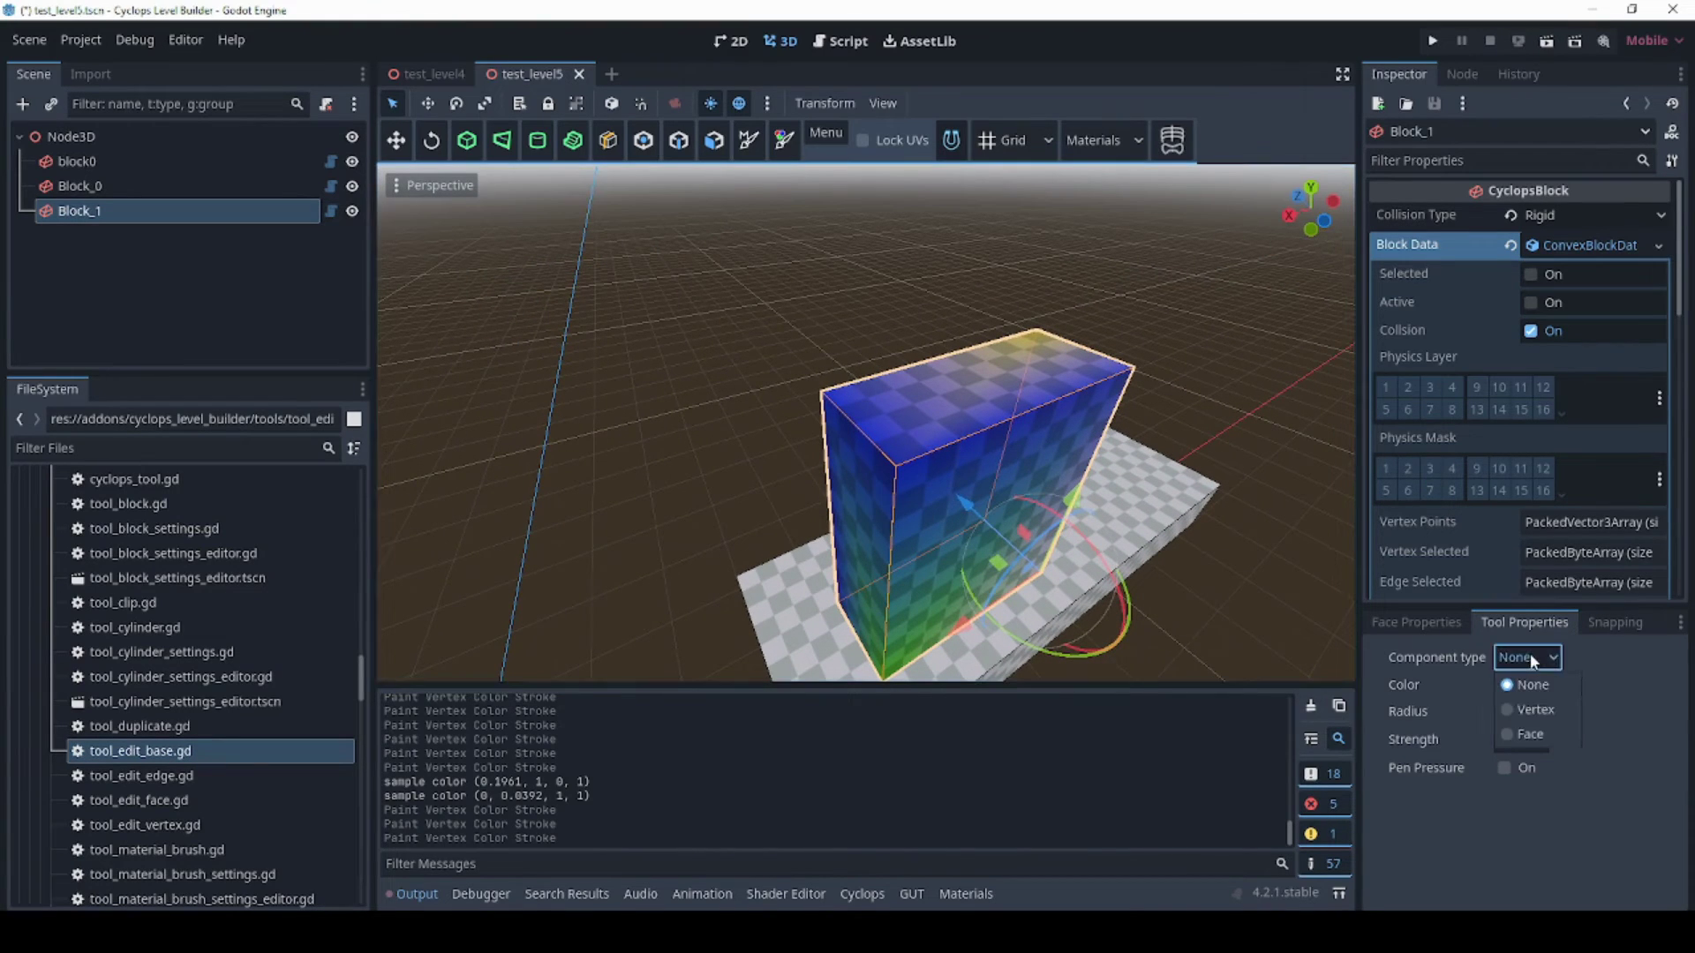
{"action": "left_click", "coordinate": [1532, 735]}
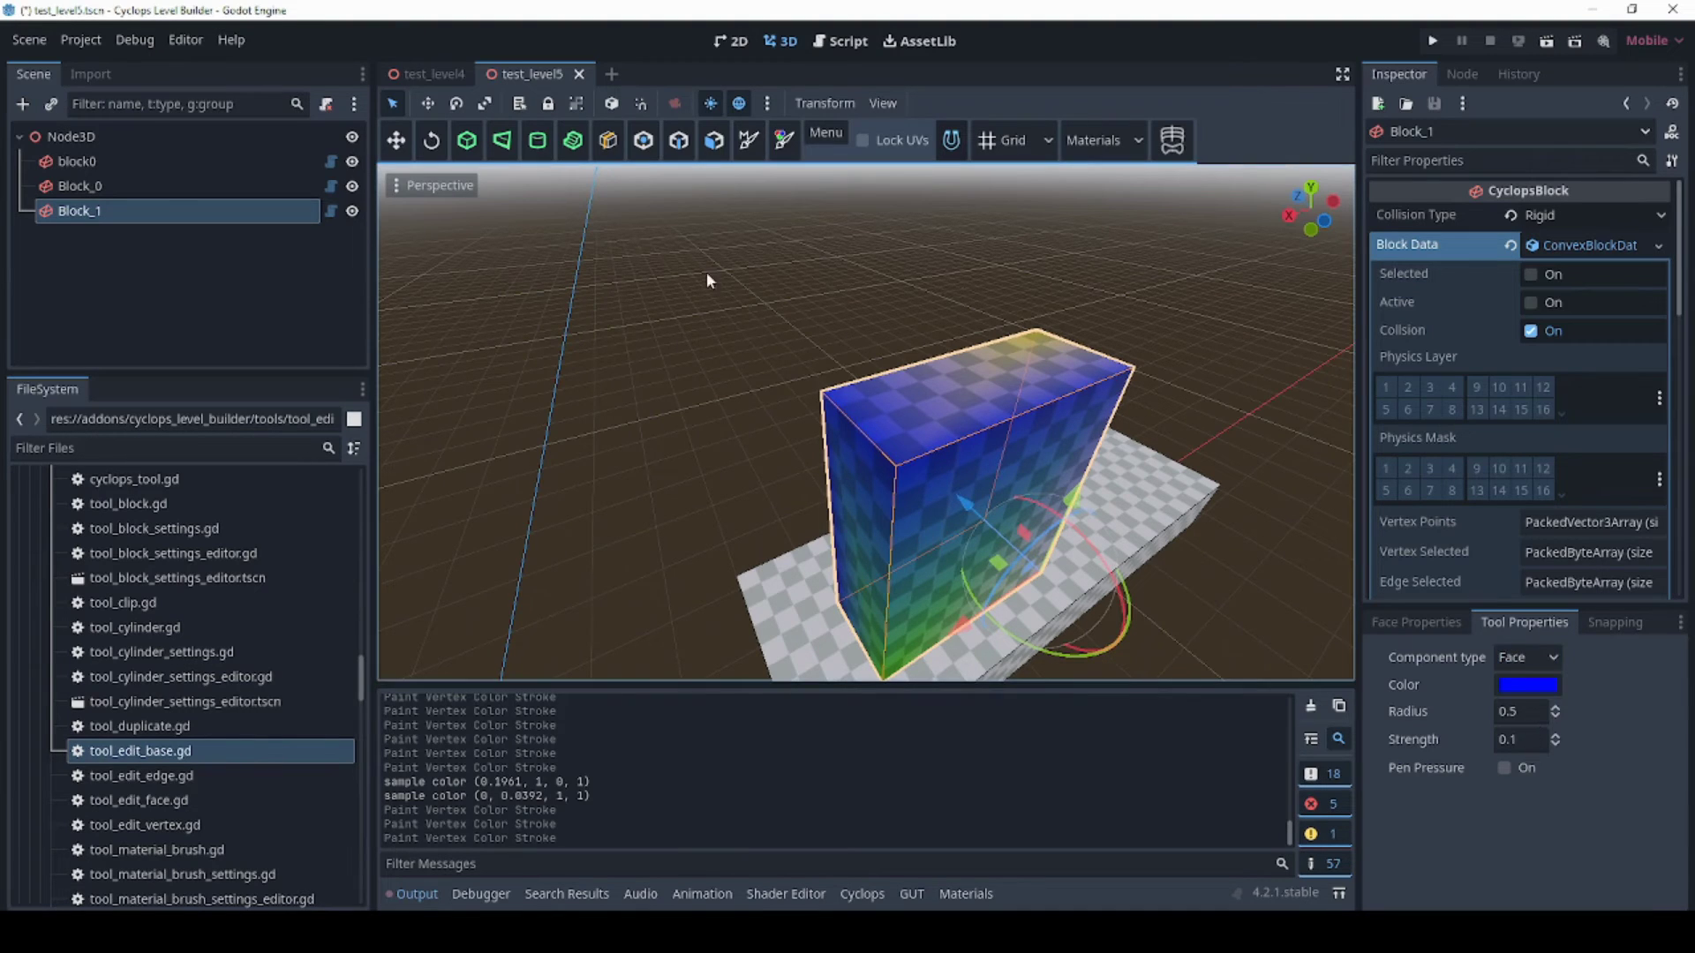
{"action": "left_click", "coordinate": [715, 145]}
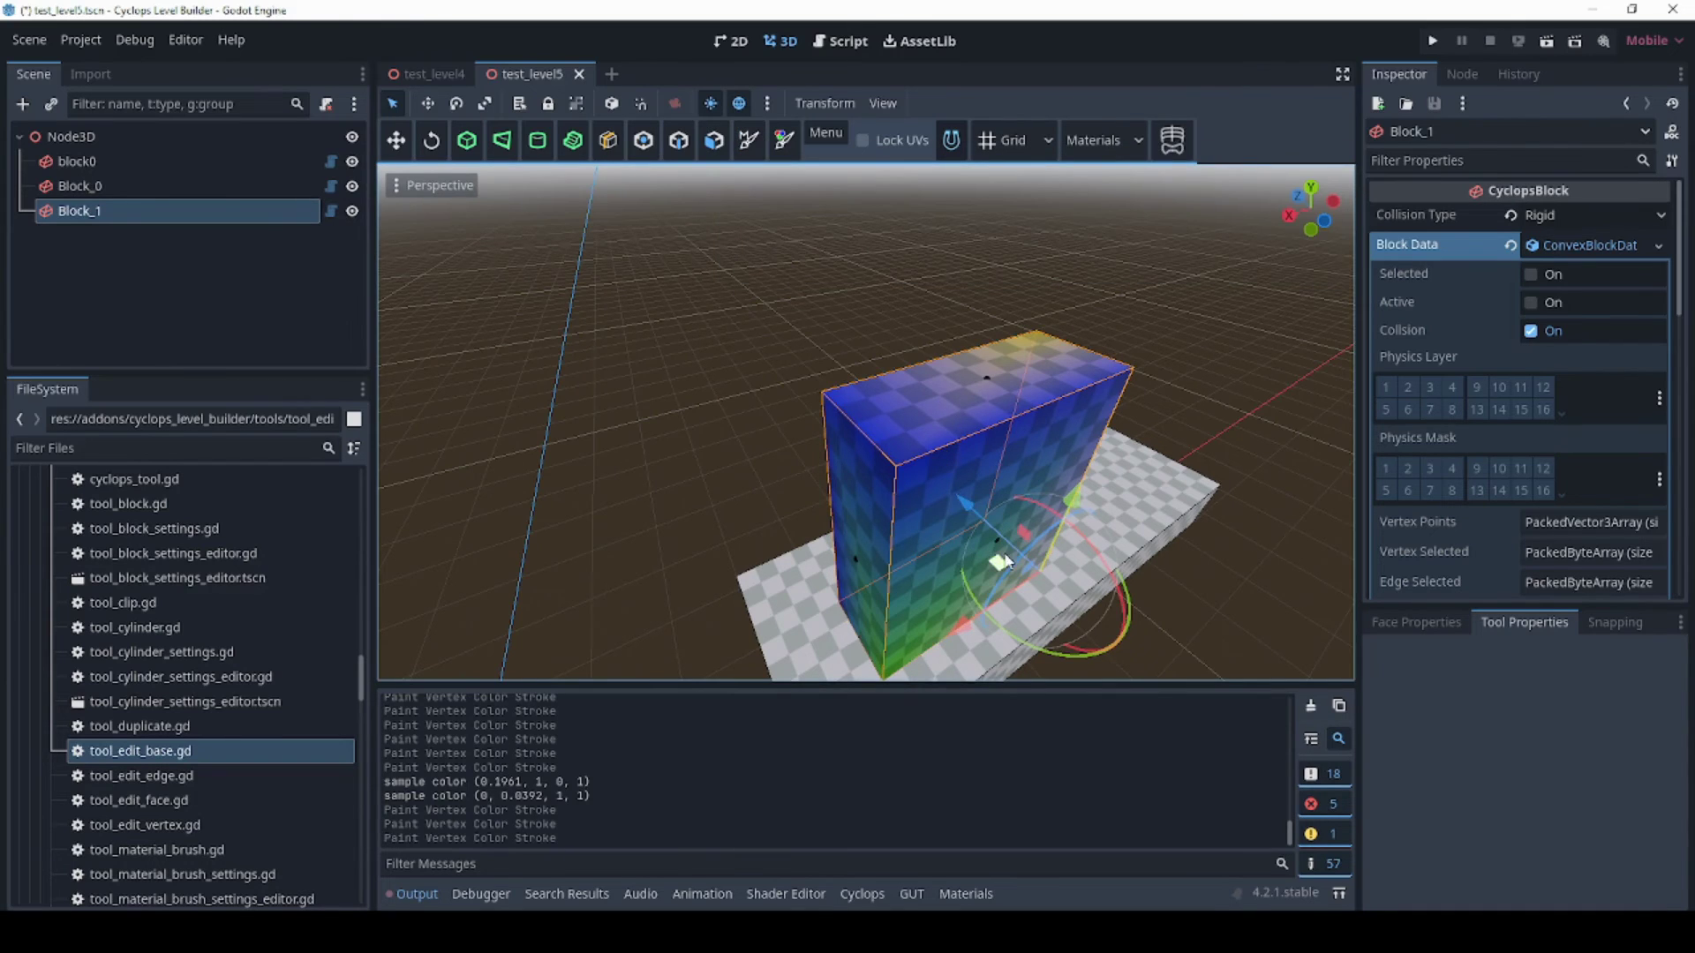
{"action": "left_click", "coordinate": [985, 376]}
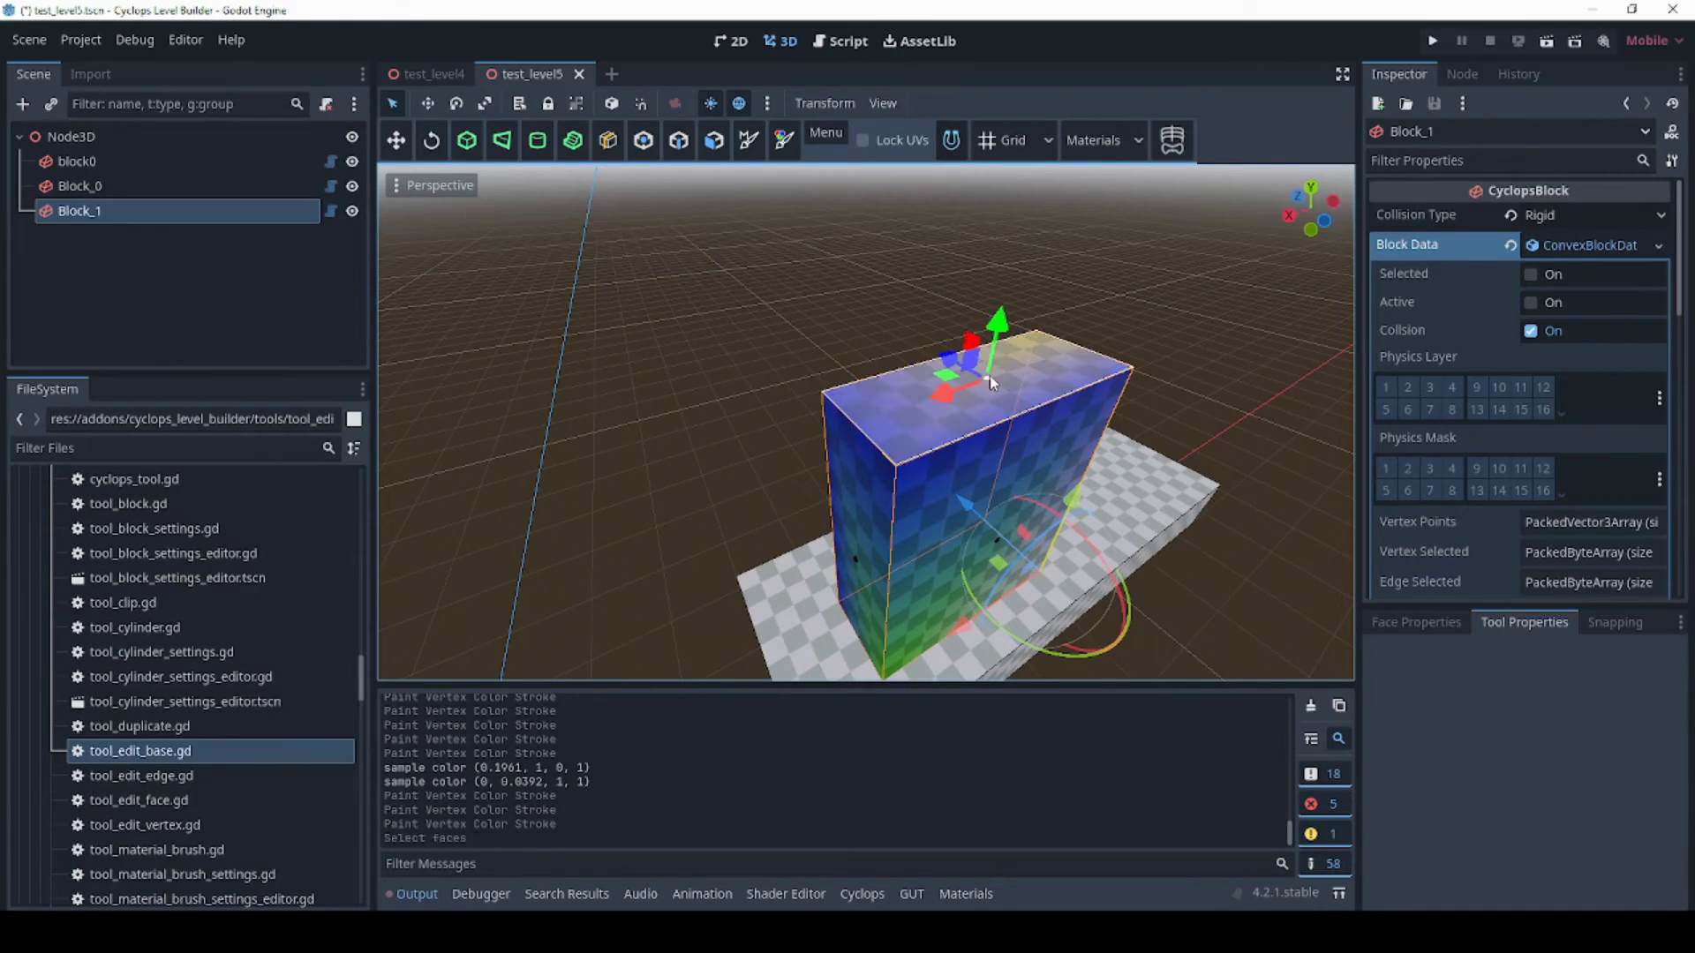
Set the vertex color brush to yellow fffb00 and paint only the selected top face of the tall block.
{"action": "left_click", "coordinate": [783, 141]}
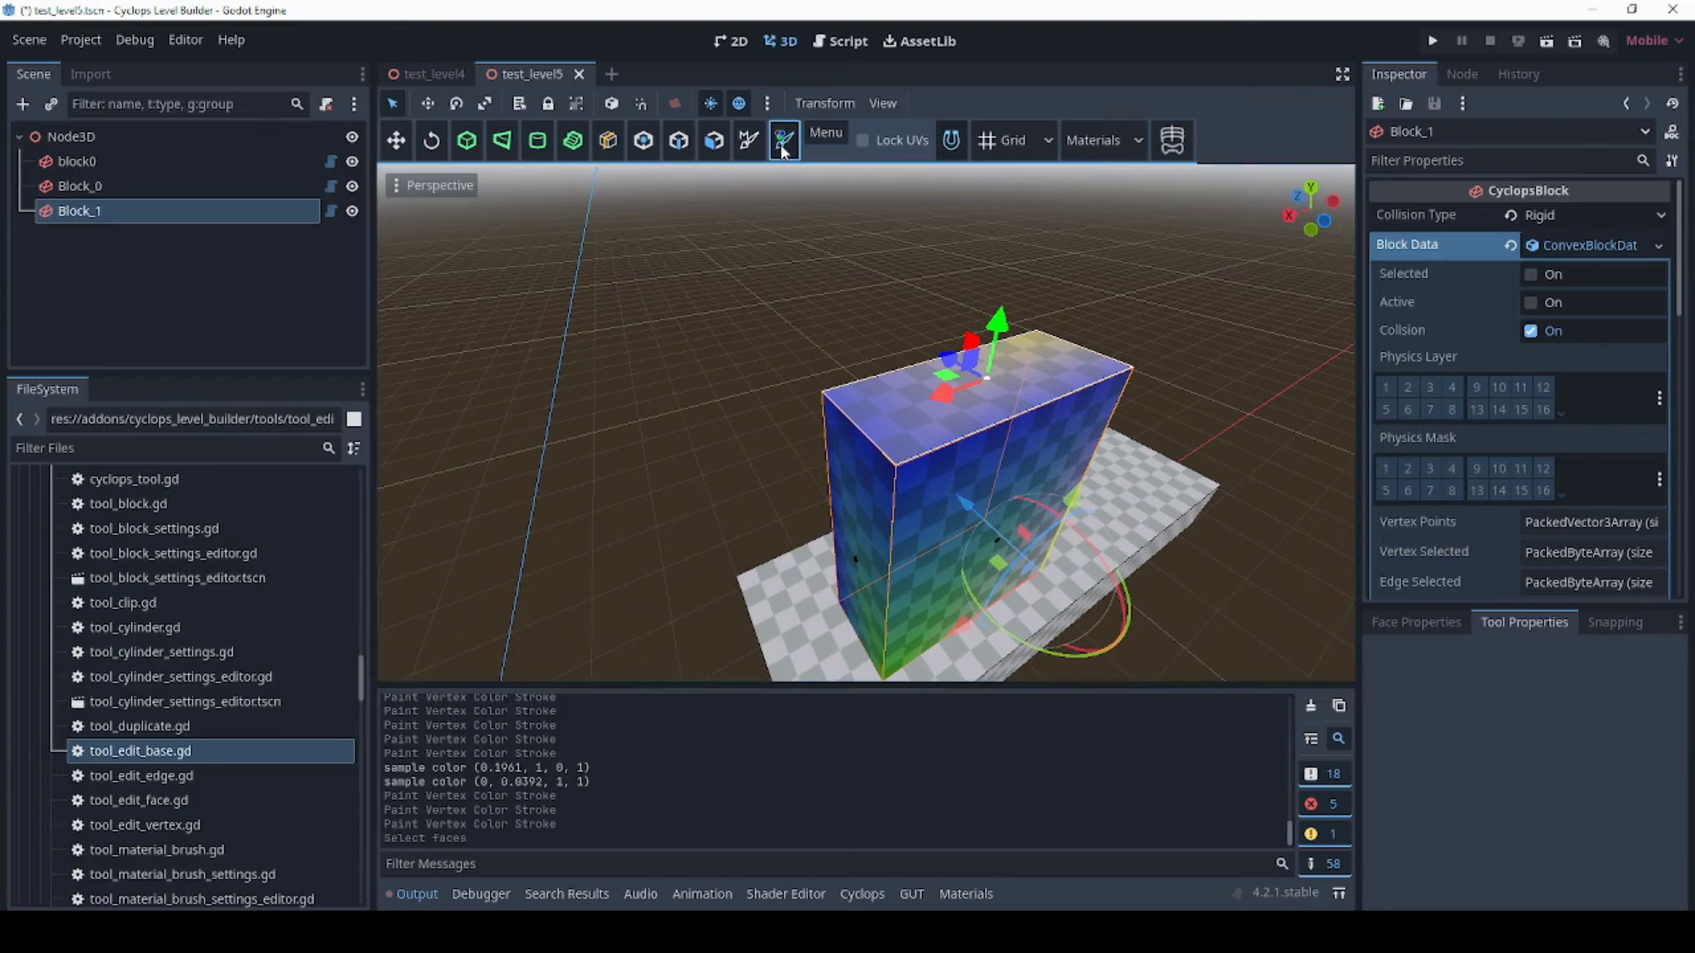
{"action": "middle_click_drag", "start_coordinate": [1089, 407], "coordinate": [1262, 580]}
{"action": "left_click", "coordinate": [1527, 687]}
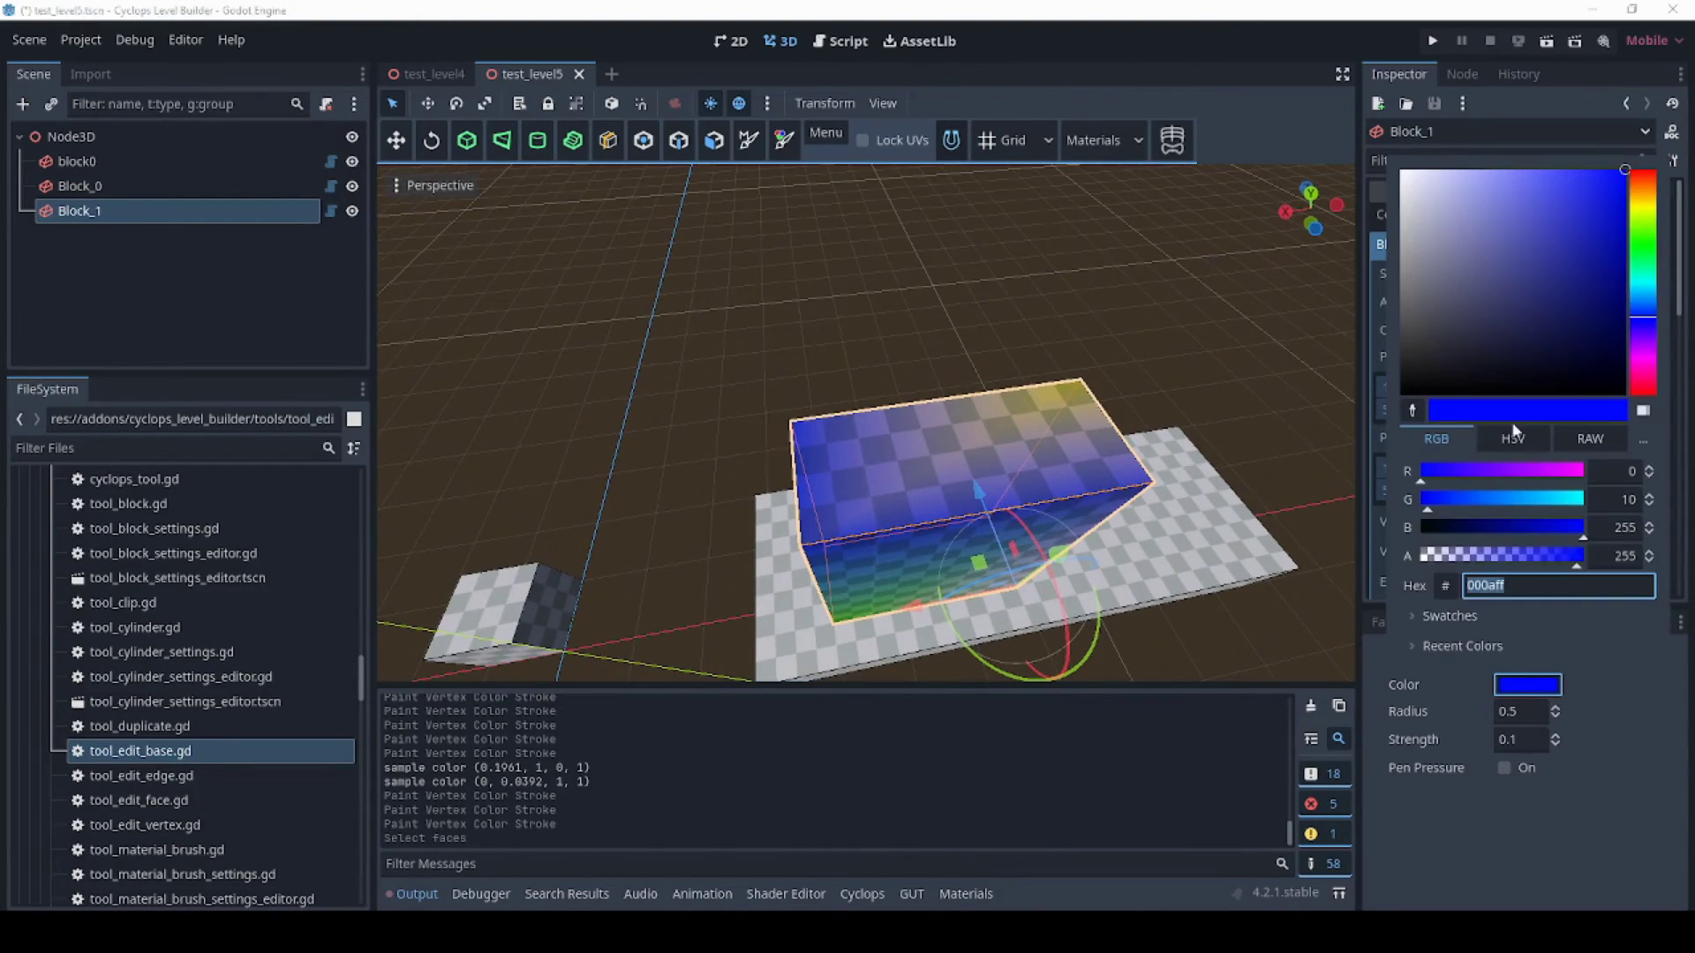
{"action": "left_click", "coordinate": [1643, 207]}
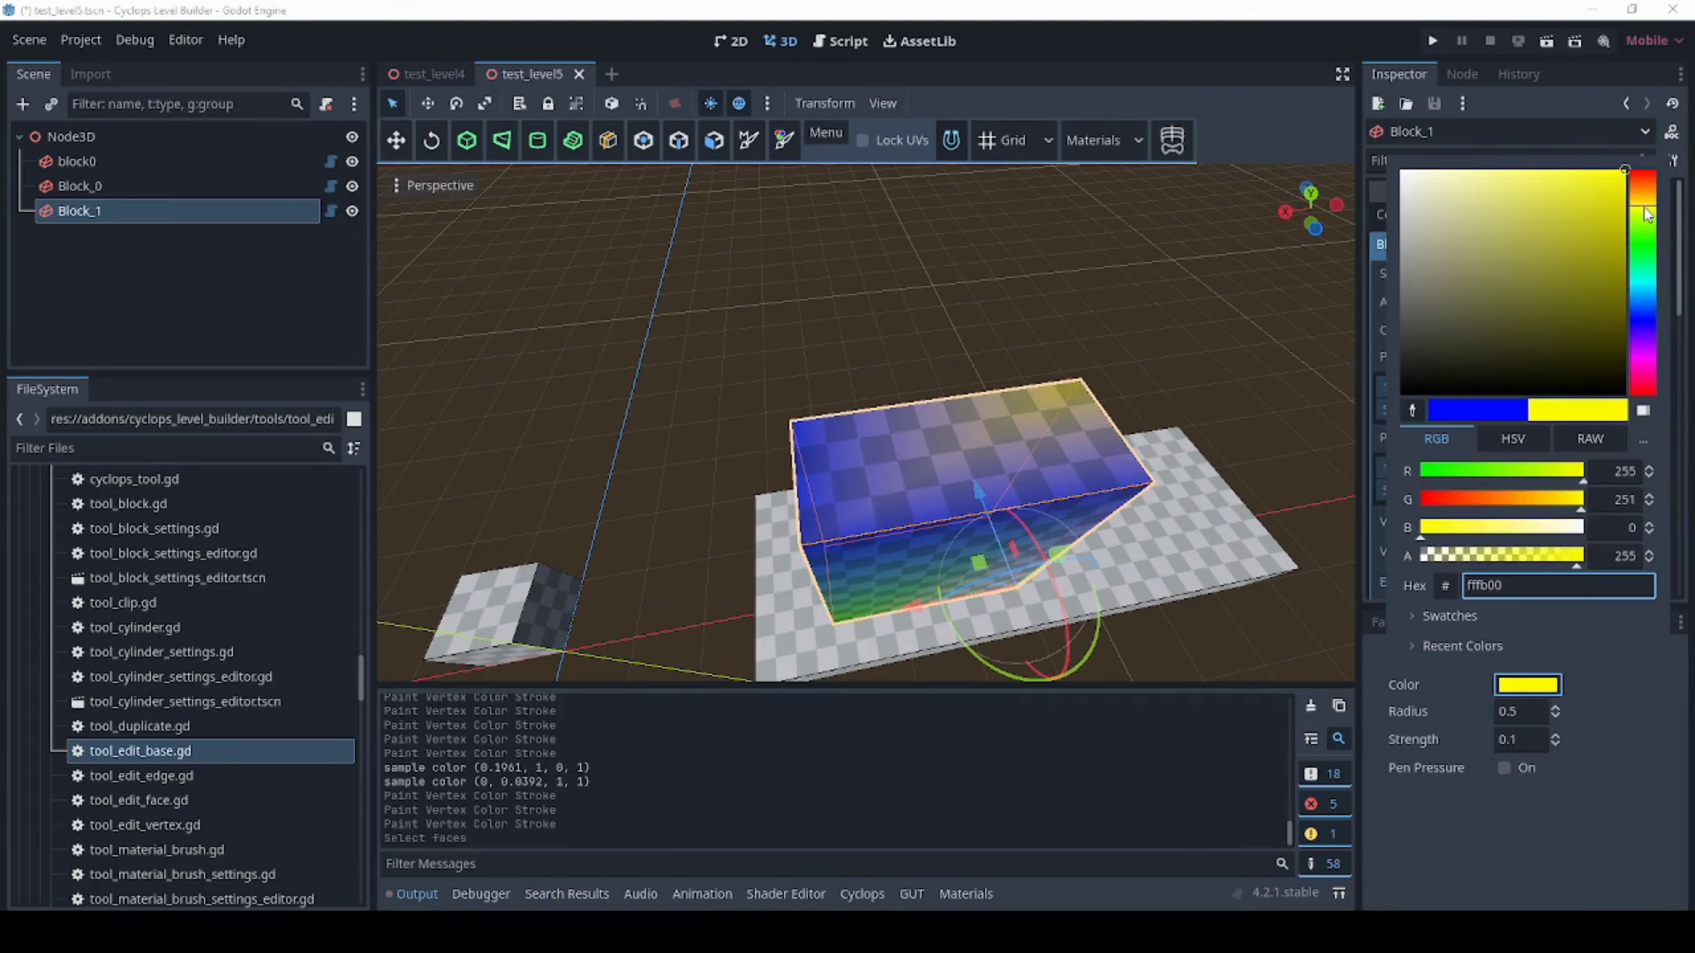
{"action": "left_click", "coordinate": [895, 492]}
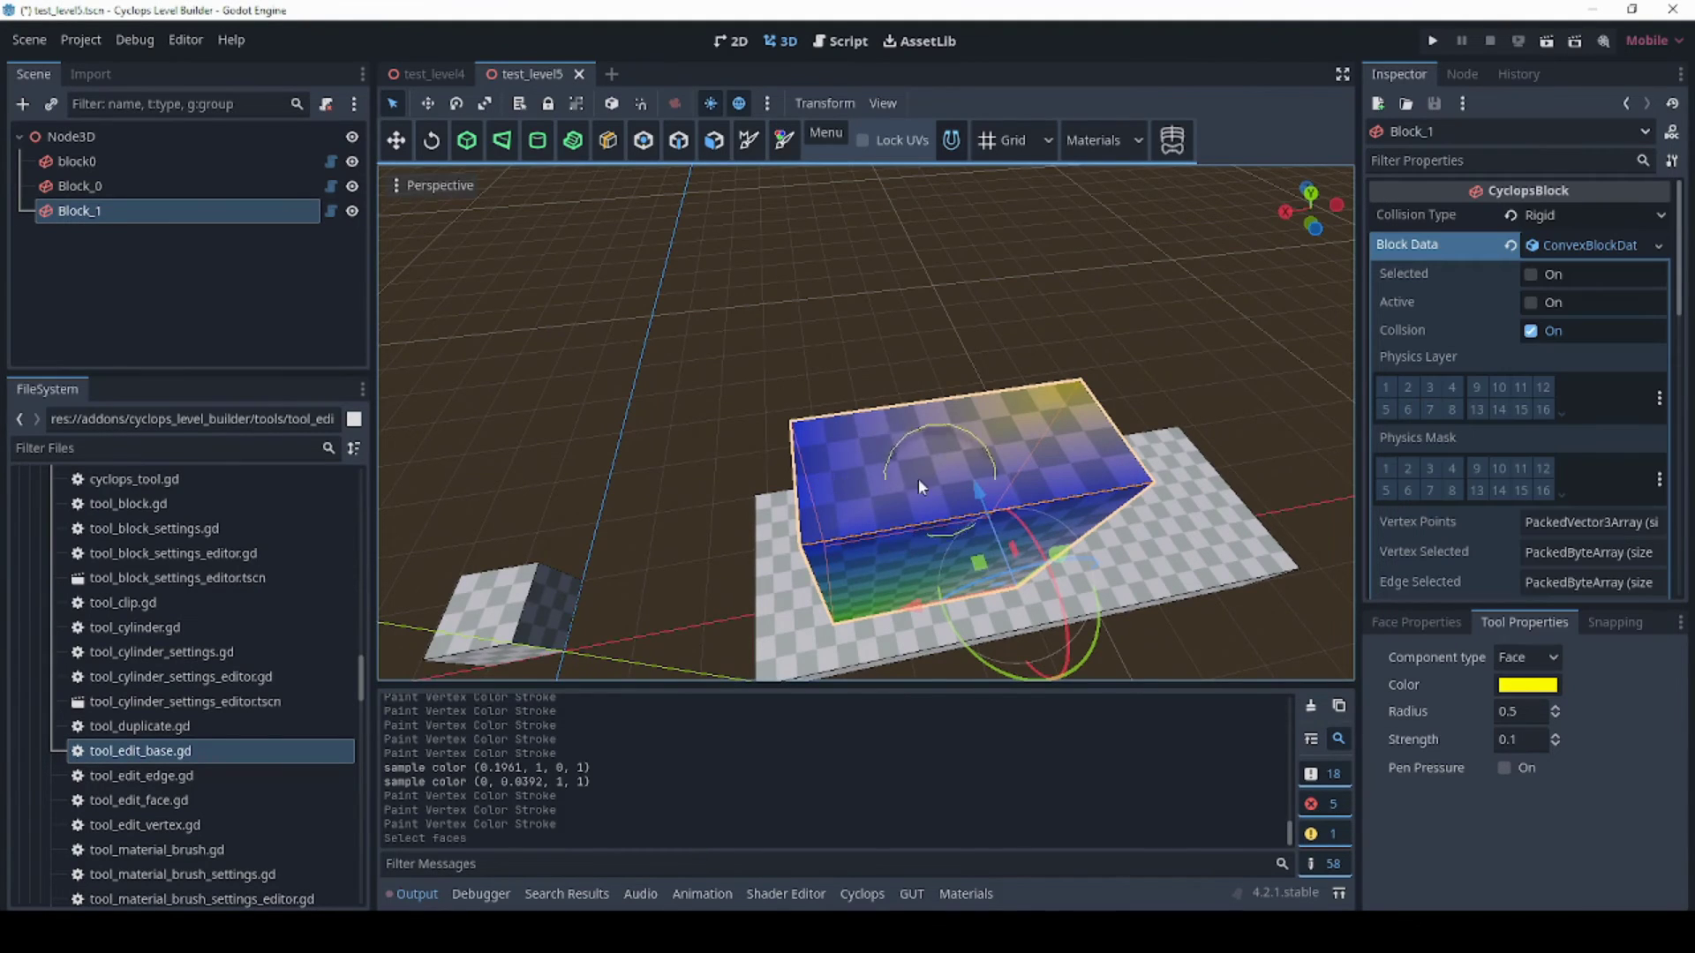
{"action": "middle_click_drag", "start_coordinate": [918, 479], "coordinate": [920, 521]}
{"action": "mouse_move", "coordinate": [920, 521]}
{"action": "left_mouse_down"}
{"action": "mouse_move", "coordinate": [949, 472]}
{"action": "mouse_move", "coordinate": [909, 522]}
{"action": "left_mouse_up"}
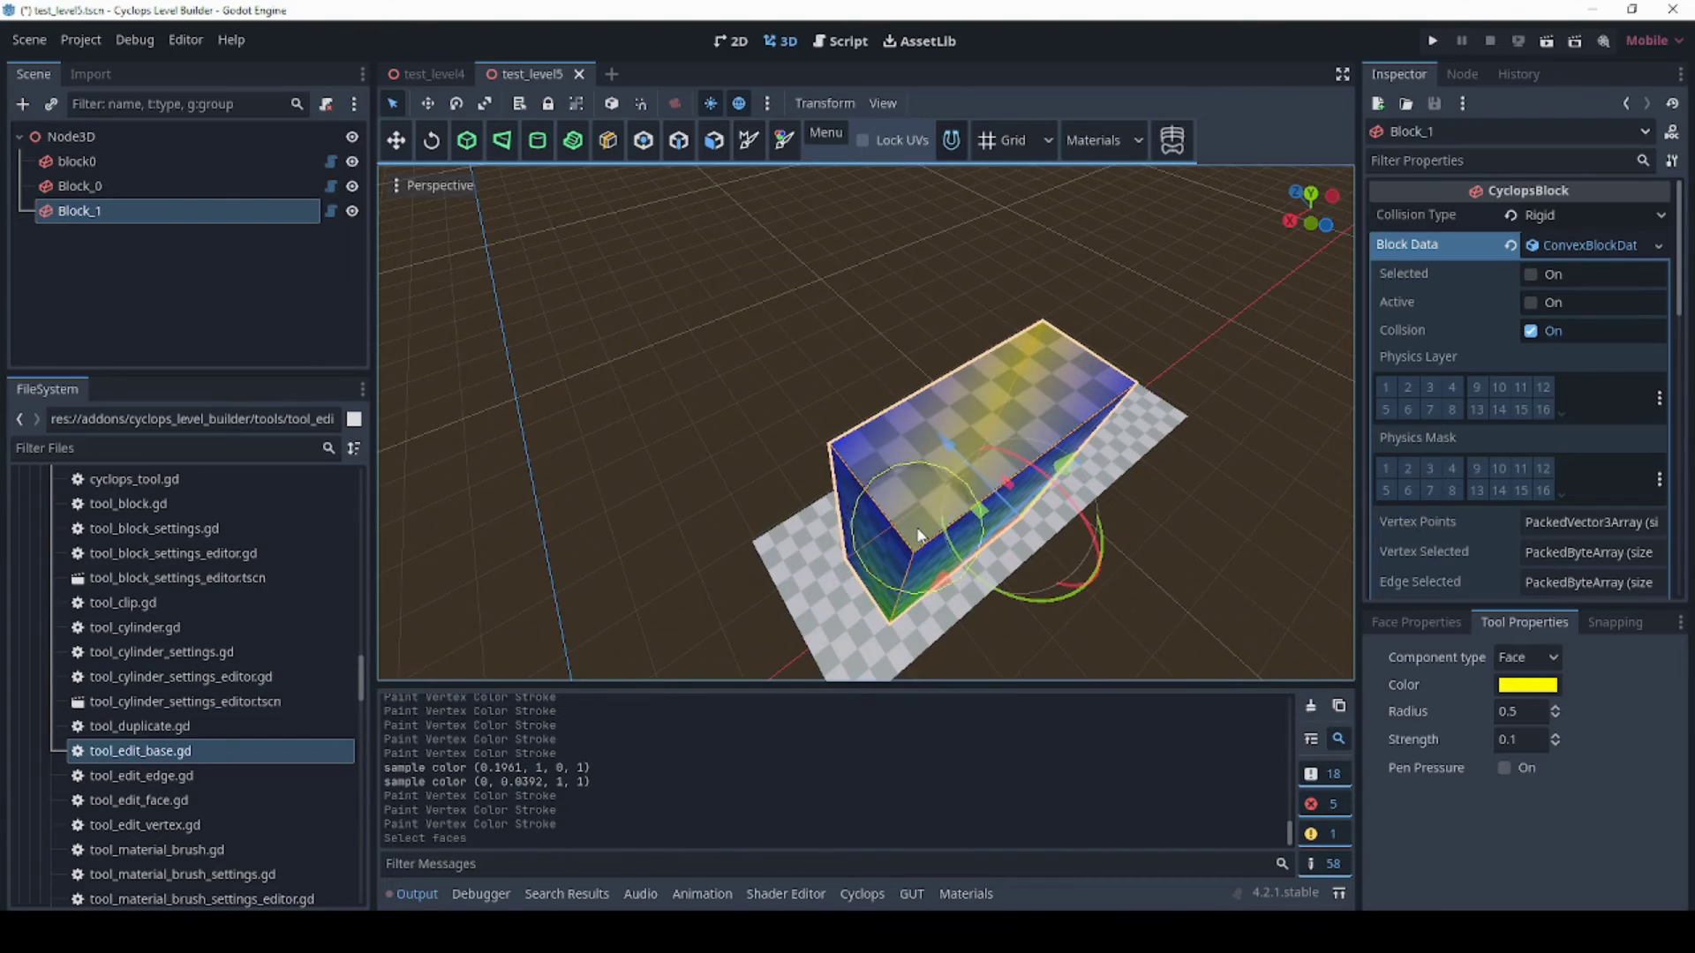
{"action": "middle_click_drag", "start_coordinate": [924, 545], "coordinate": [906, 477]}
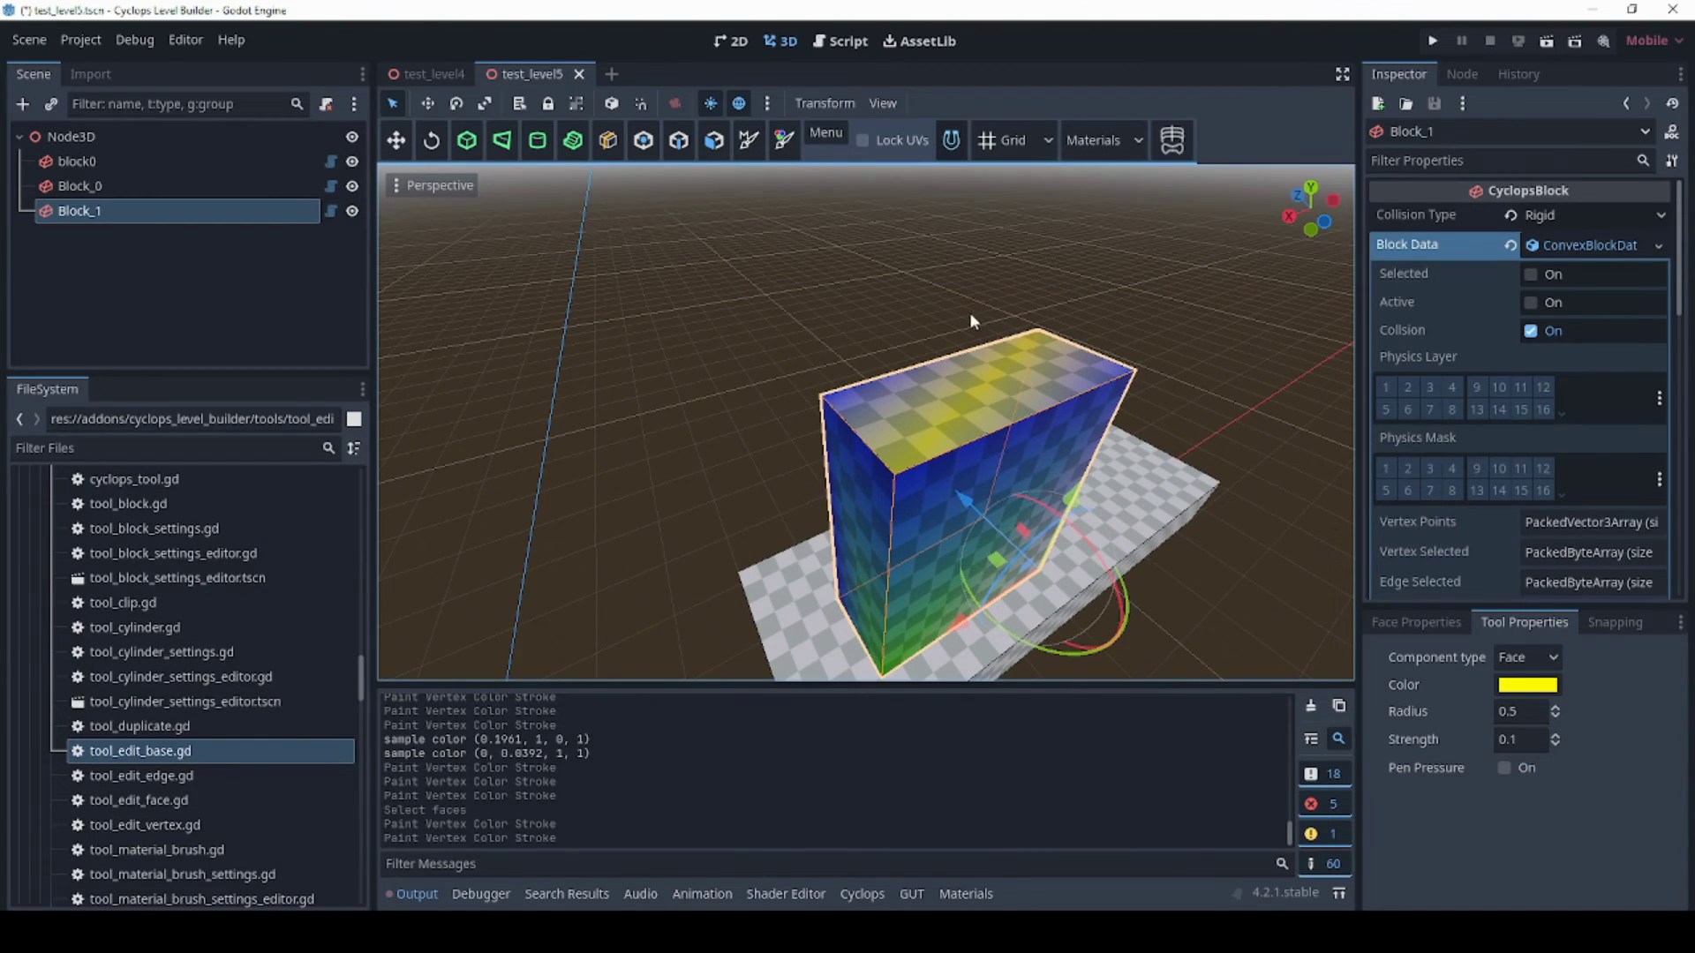
Leave vertex color painting, deselect the tall block and inspect its painted colors.
{"action": "mouse_move", "coordinate": [970, 311]}
{"action": "middle_mouse_down"}
{"action": "mouse_move", "coordinate": [893, 311]}
{"action": "mouse_move", "coordinate": [956, 293]}
{"action": "middle_mouse_up"}
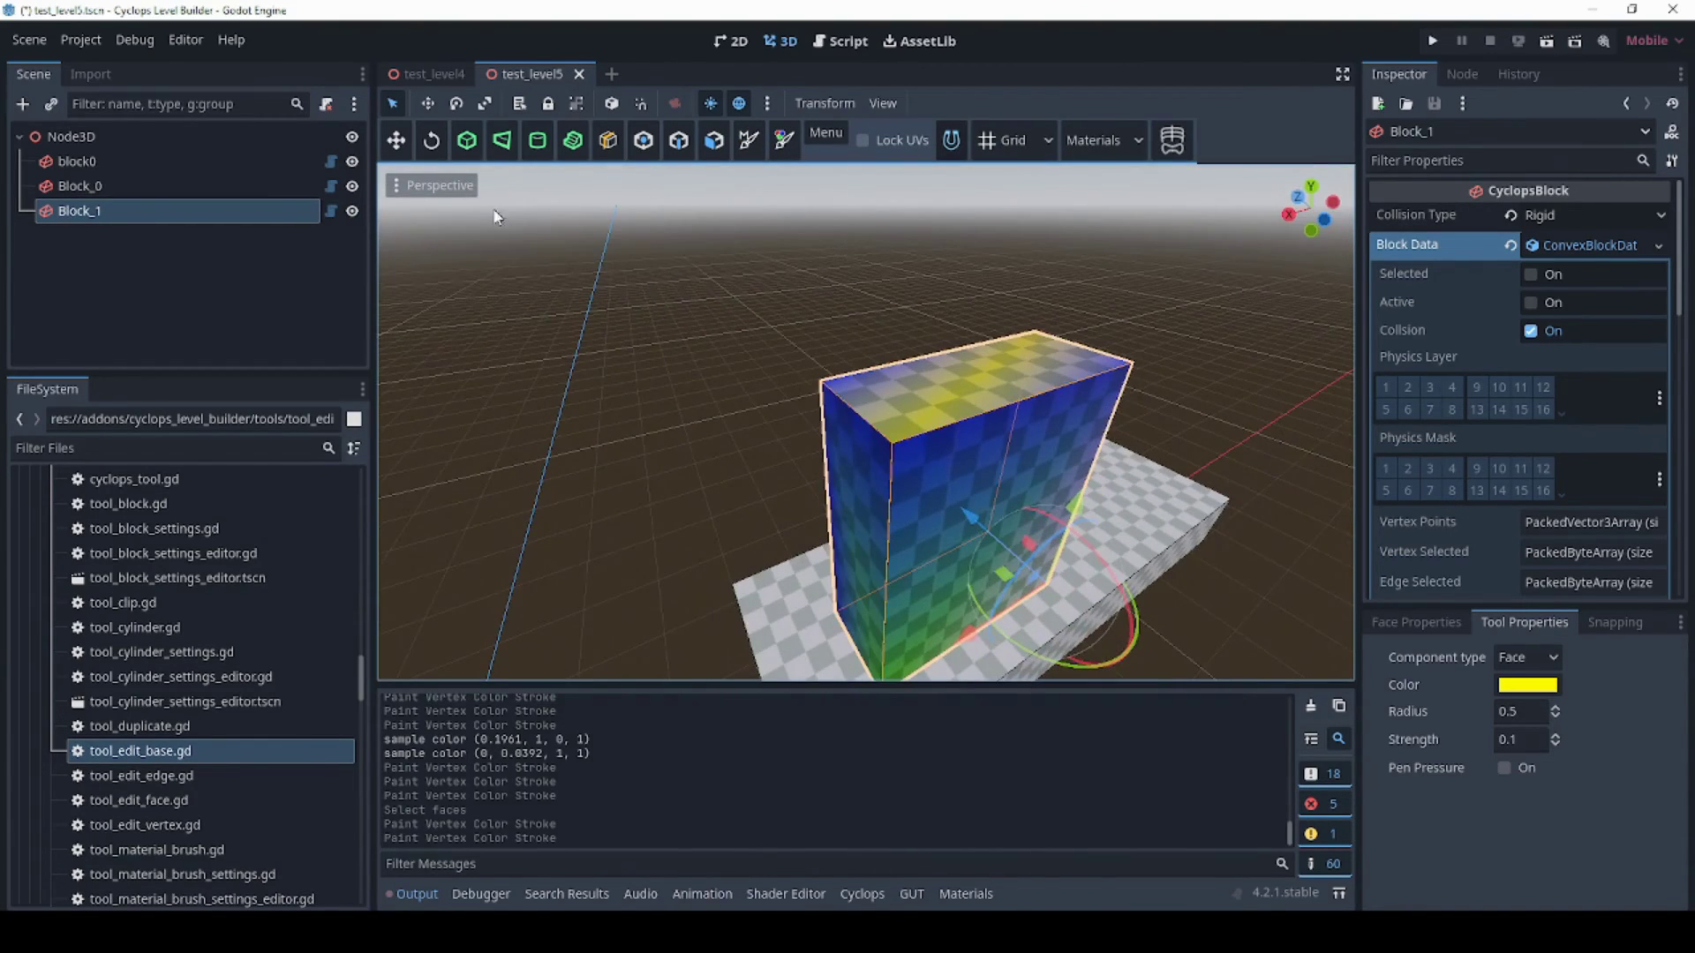
{"action": "left_click", "coordinate": [410, 148]}
{"action": "left_click", "coordinate": [744, 392]}
{"action": "middle_click_drag", "start_coordinate": [746, 429], "coordinate": [925, 418]}
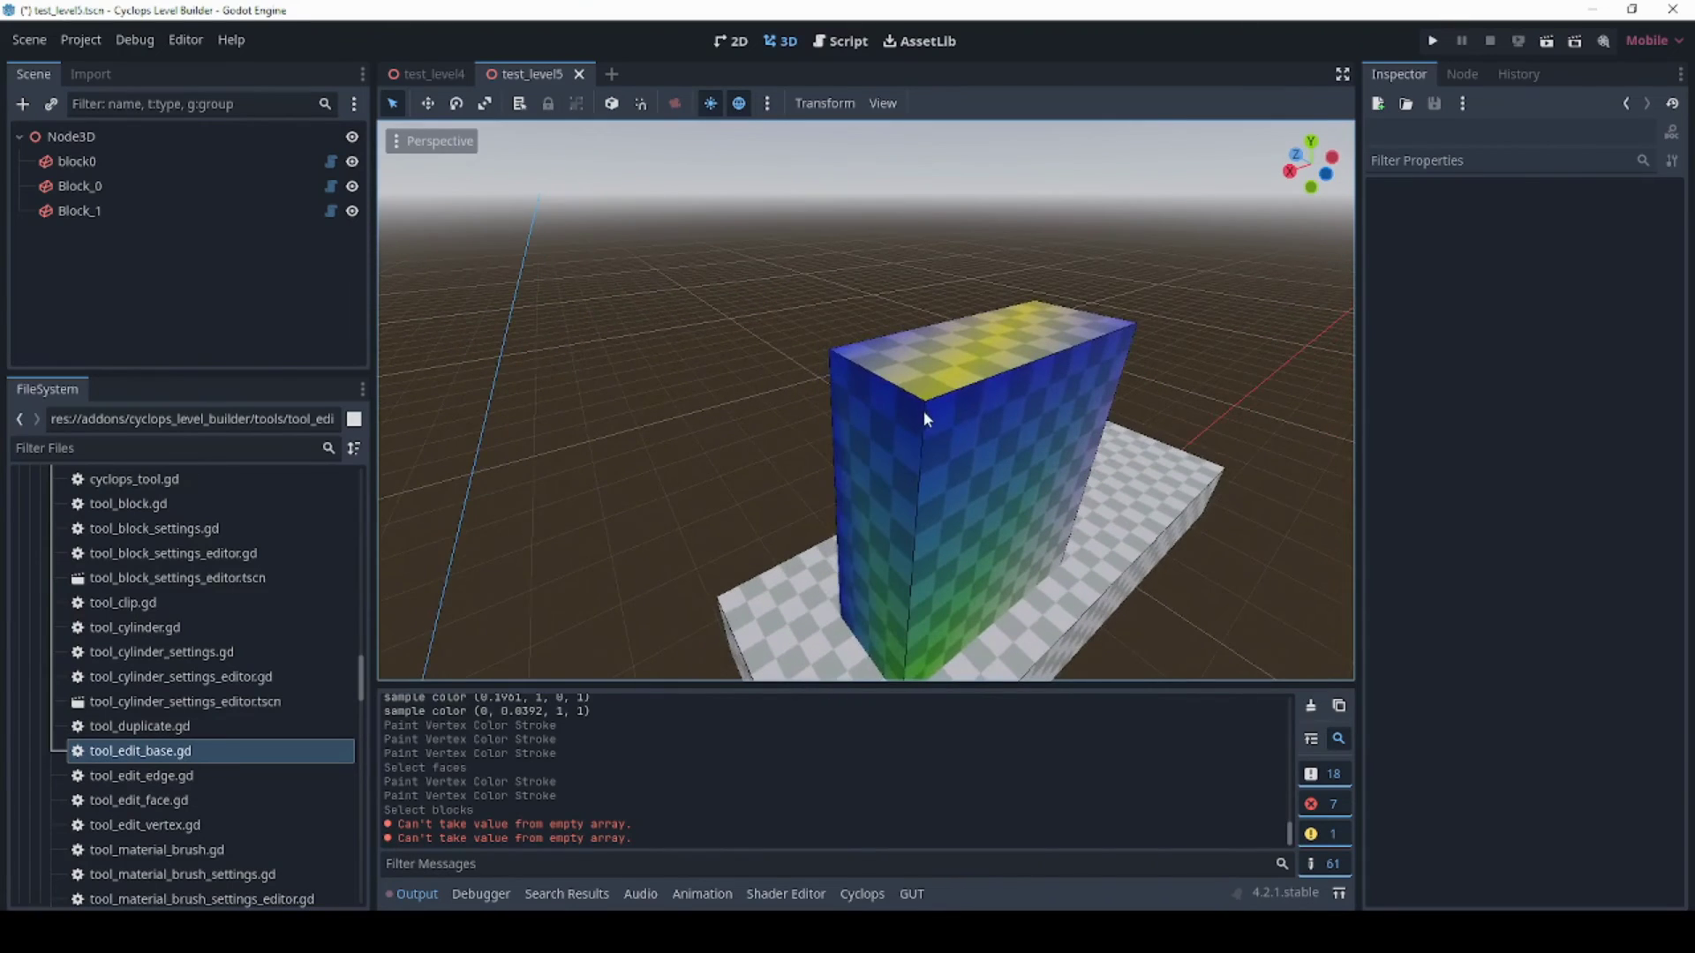
{"action": "key", "text": "ctrl+Tab"}
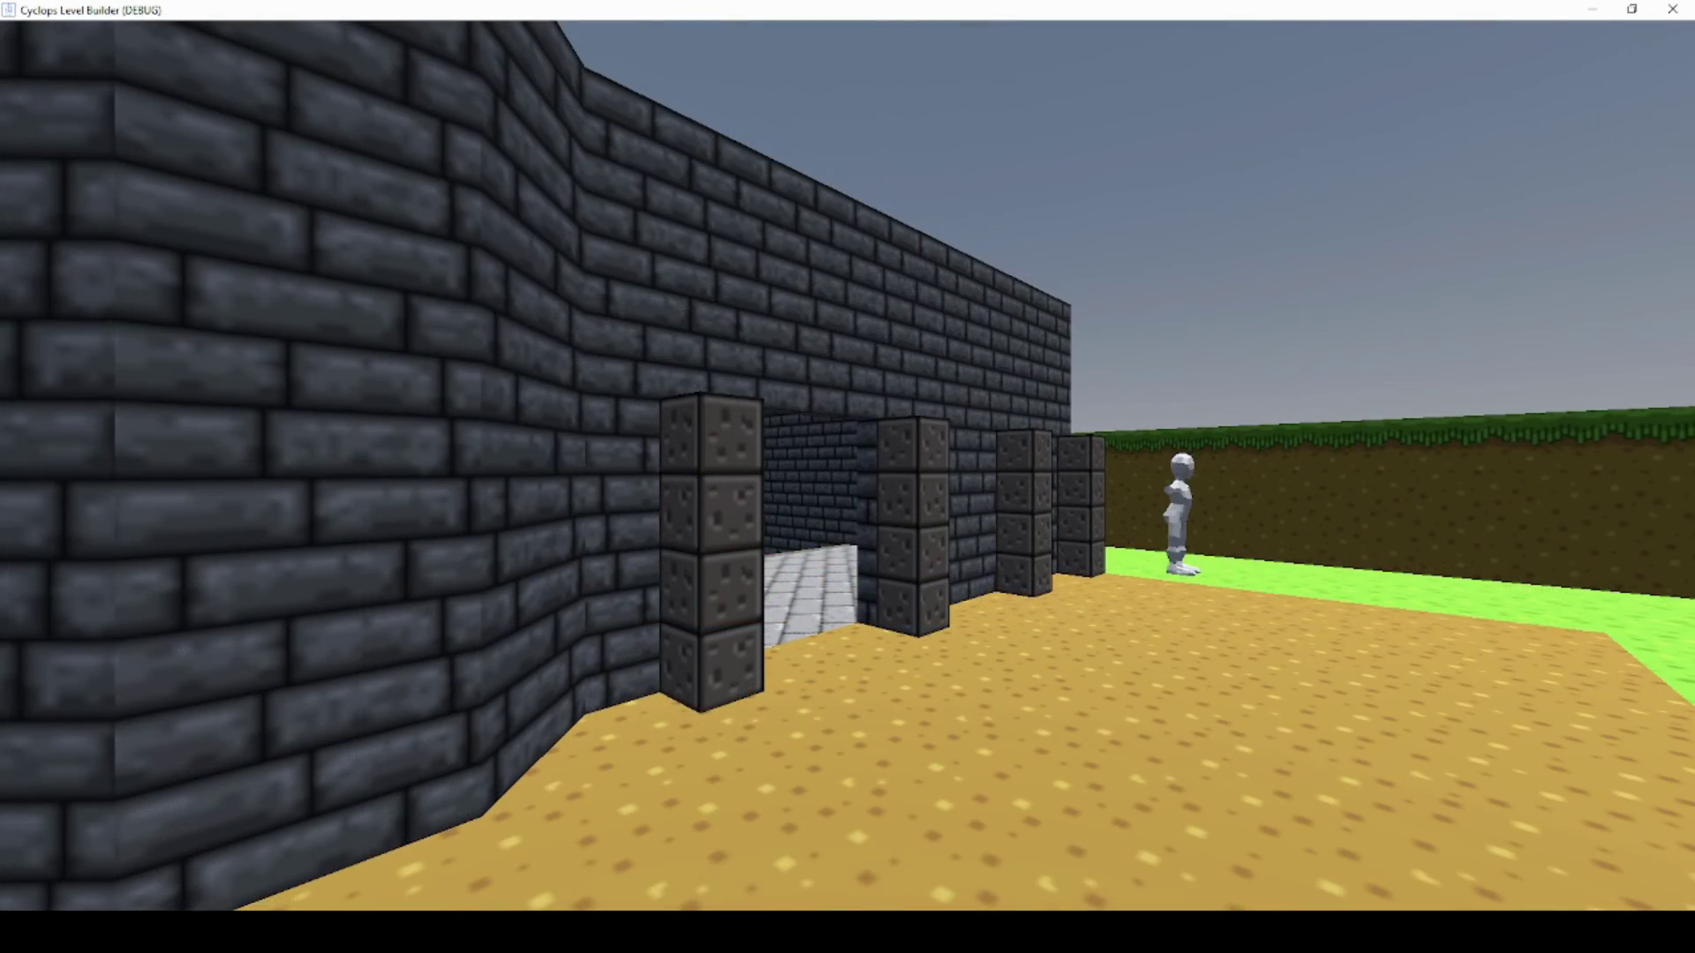
{"action": "key", "text": "w"}
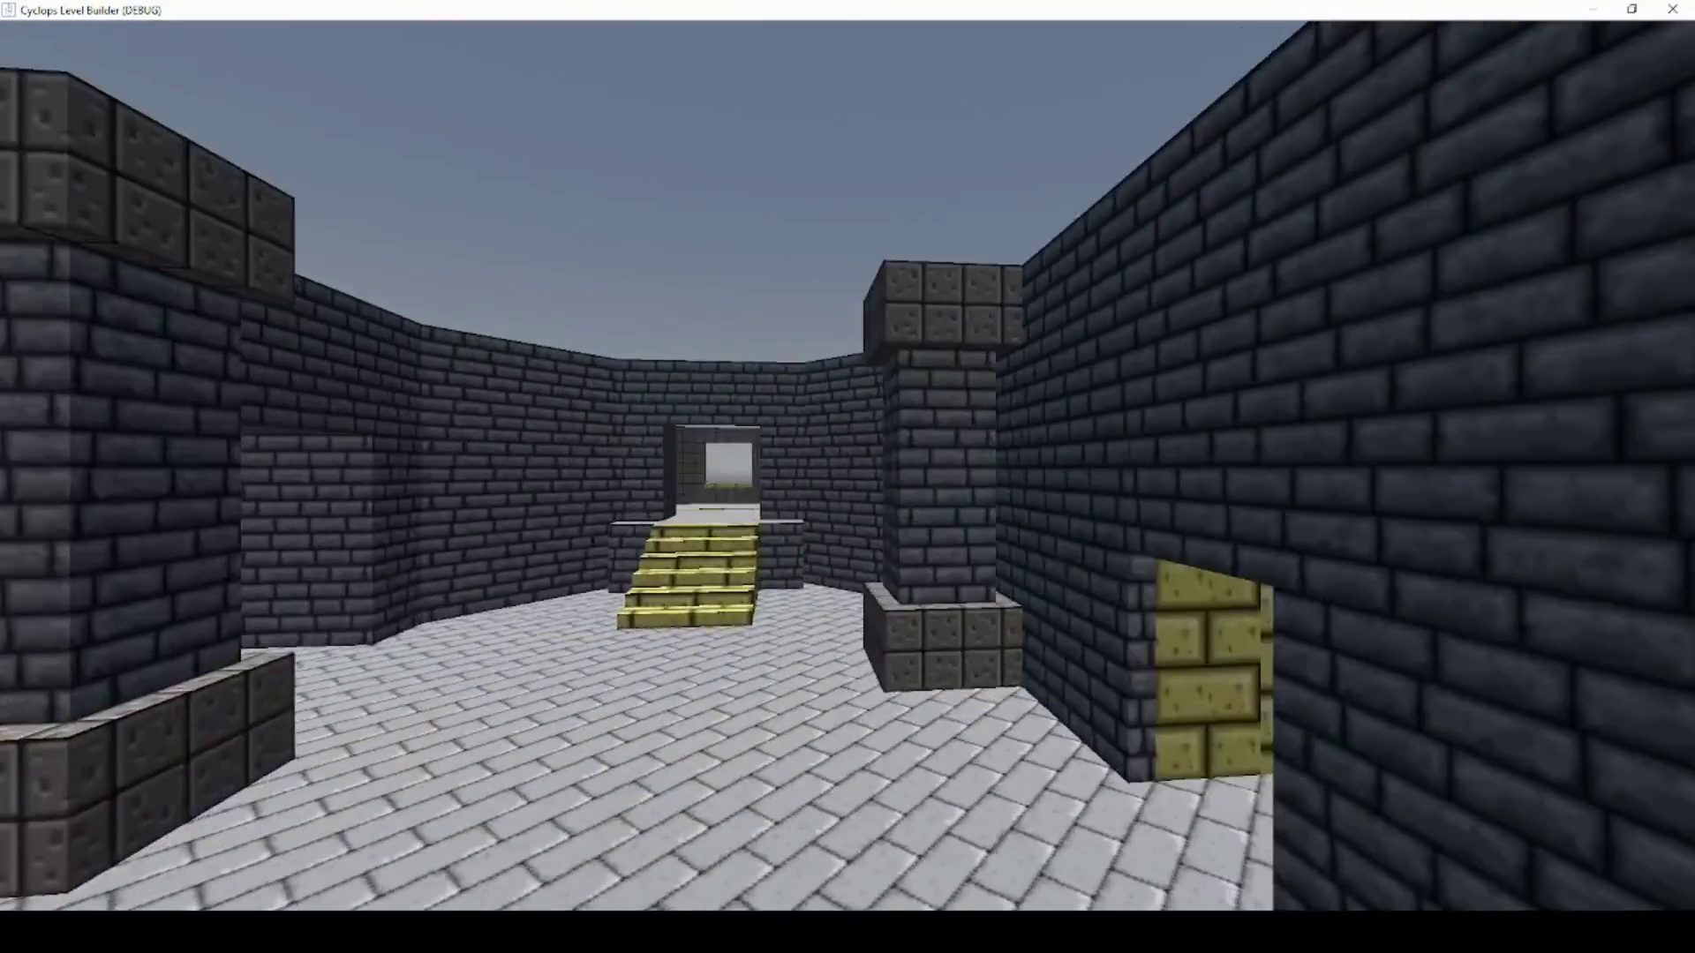
{"action": "key", "text": "w"}
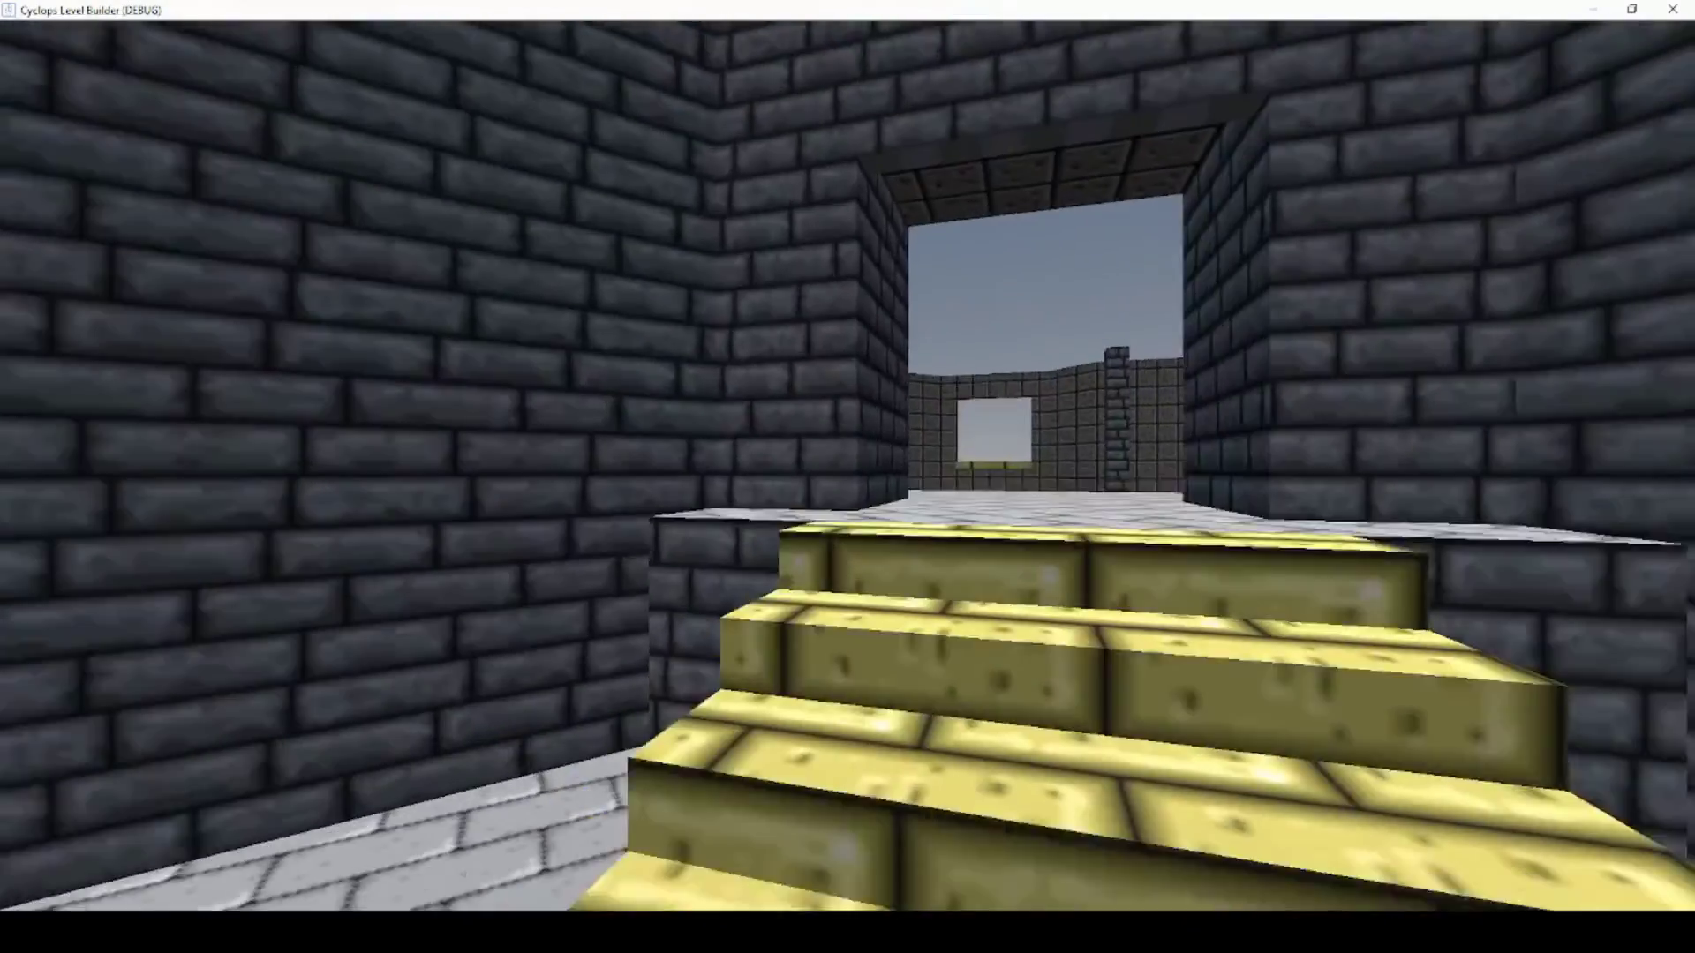
{"action": "key", "text": "w"}
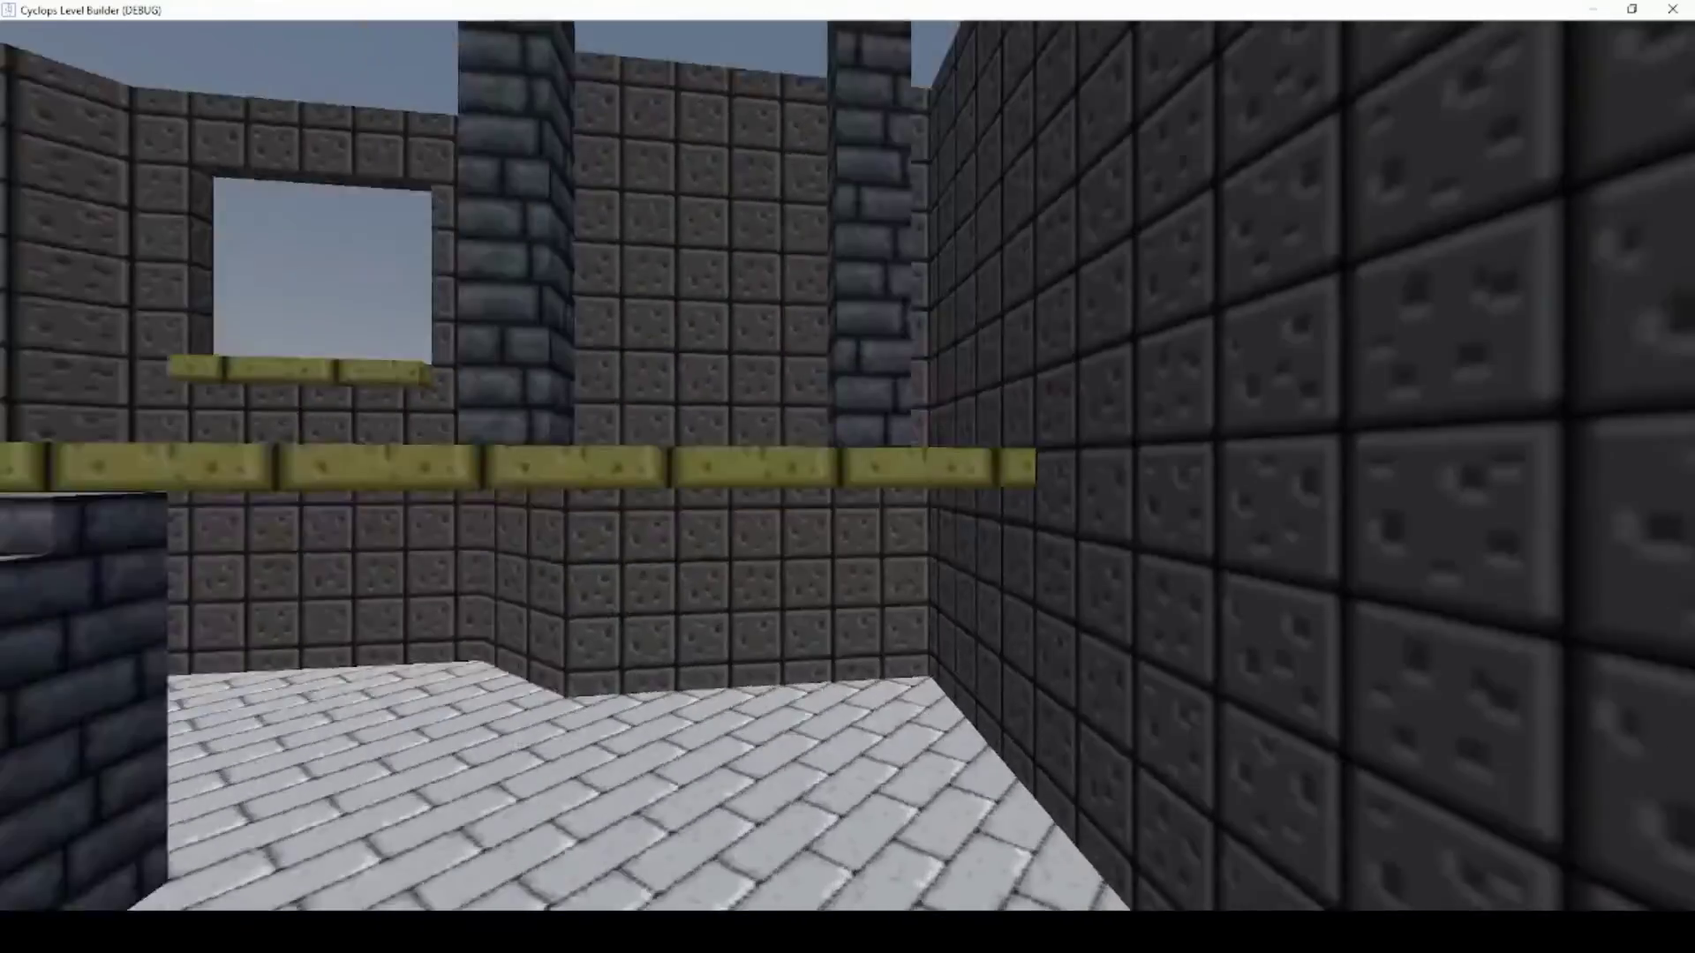
{"action": "key", "text": "w"}
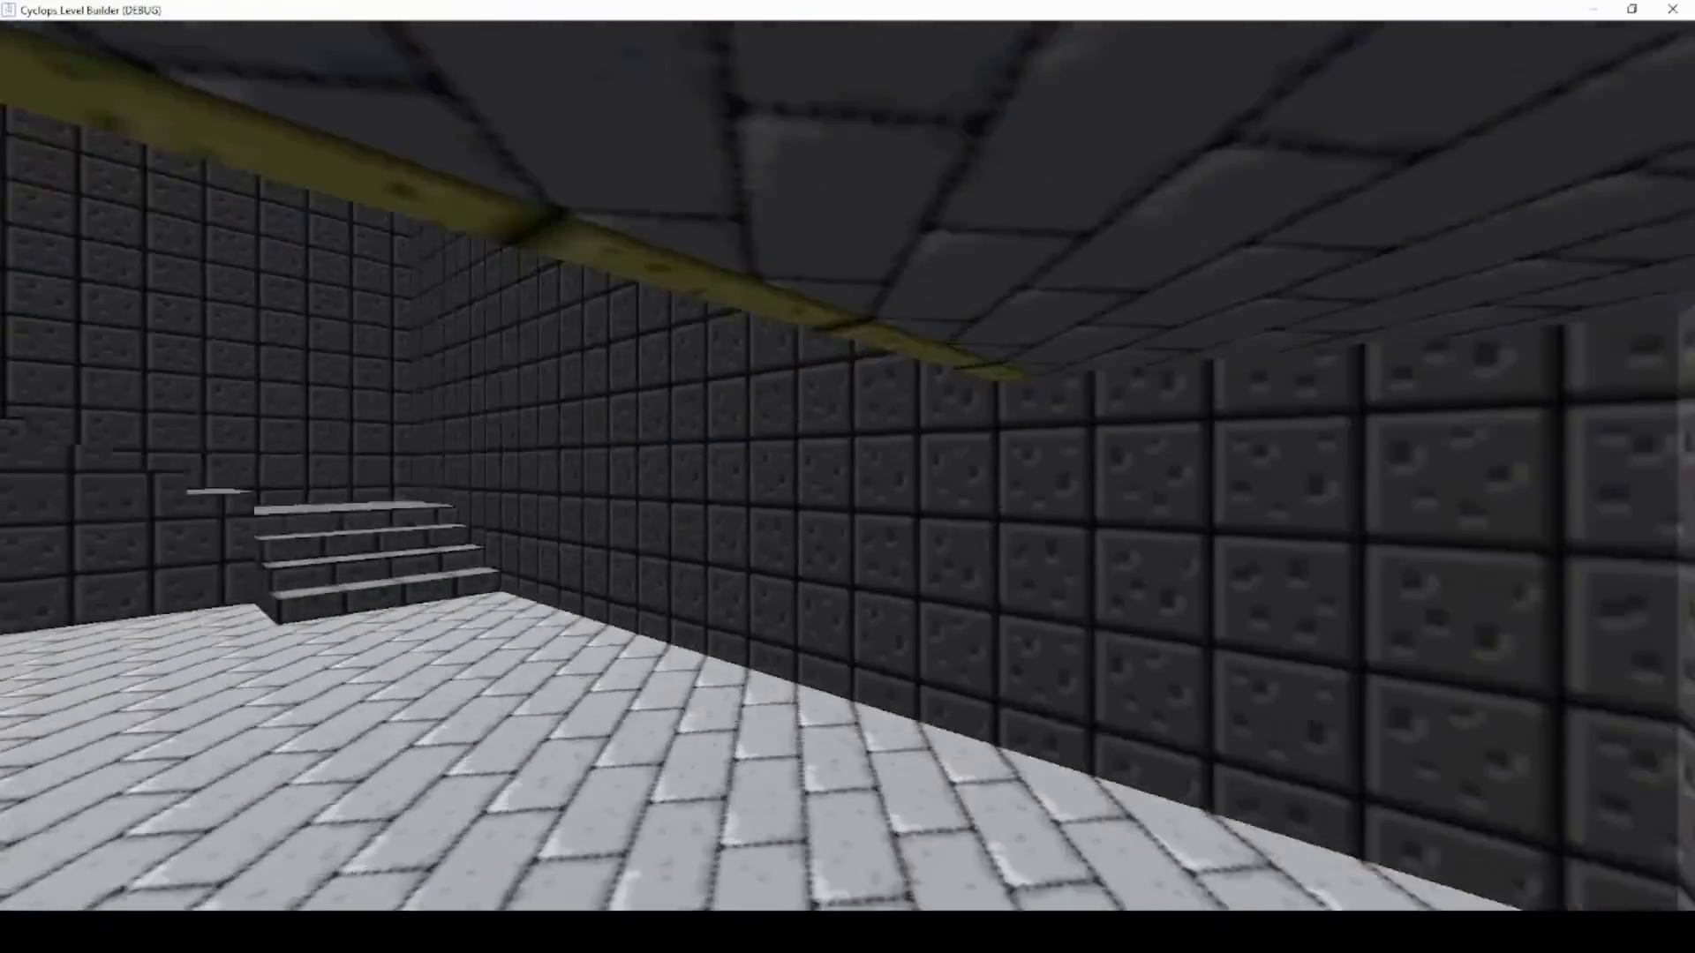
{"action": "key", "text": "w"}
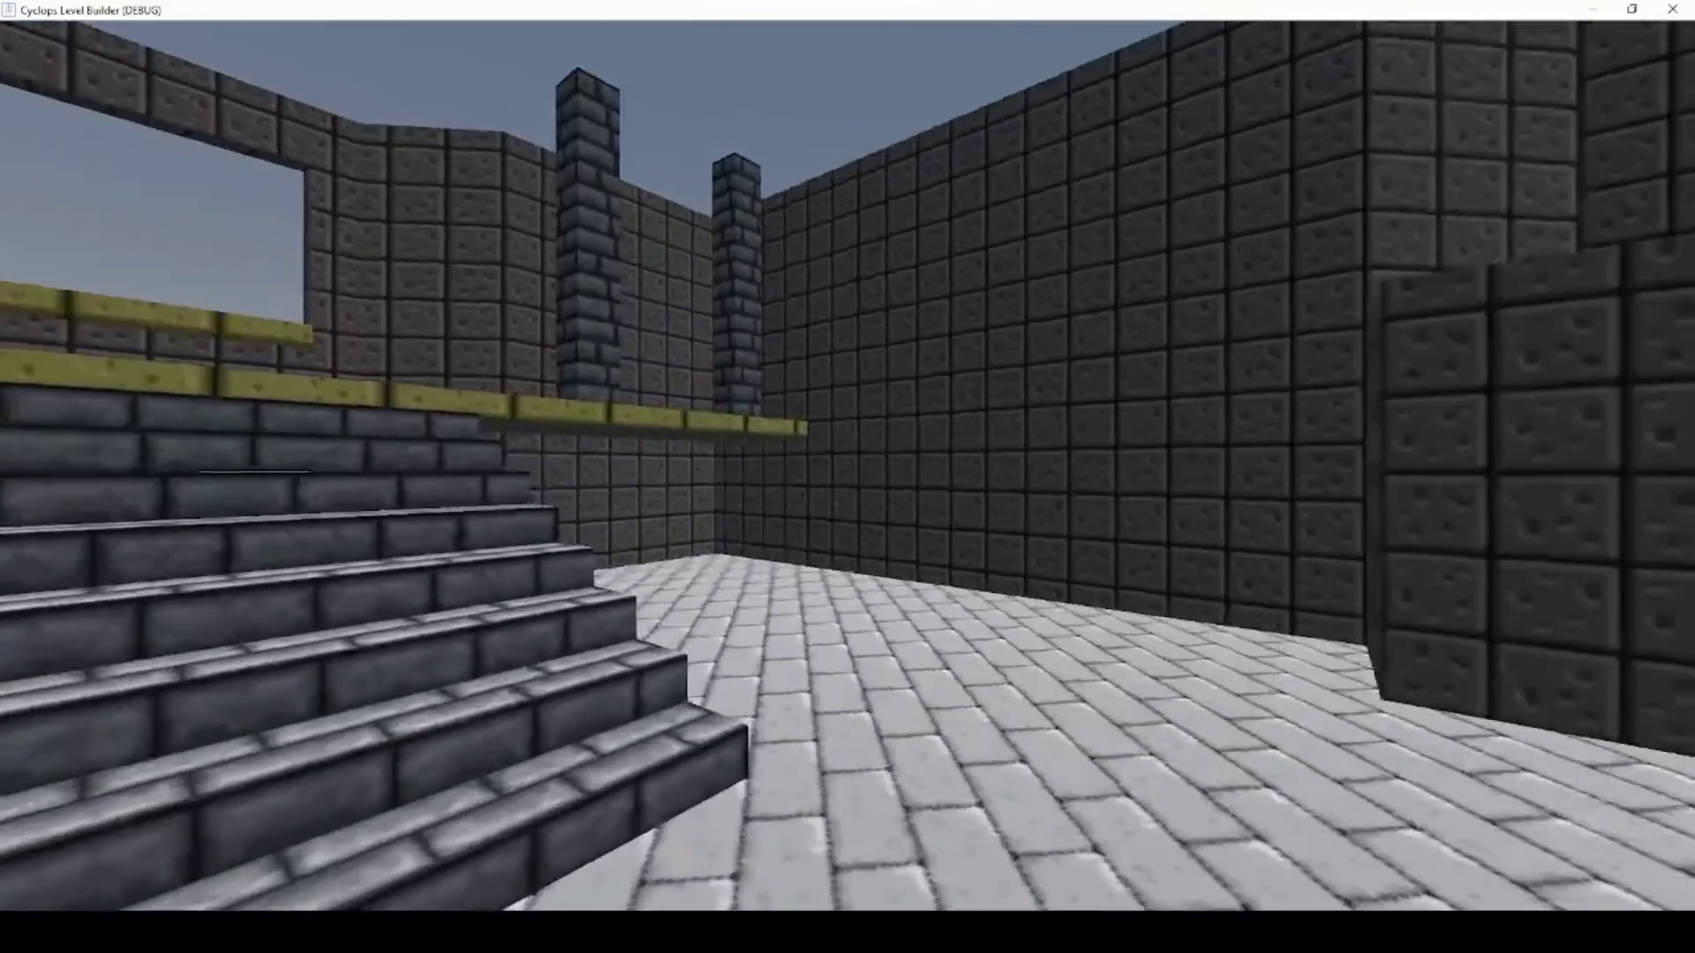
{"action": "key", "text": "w"}
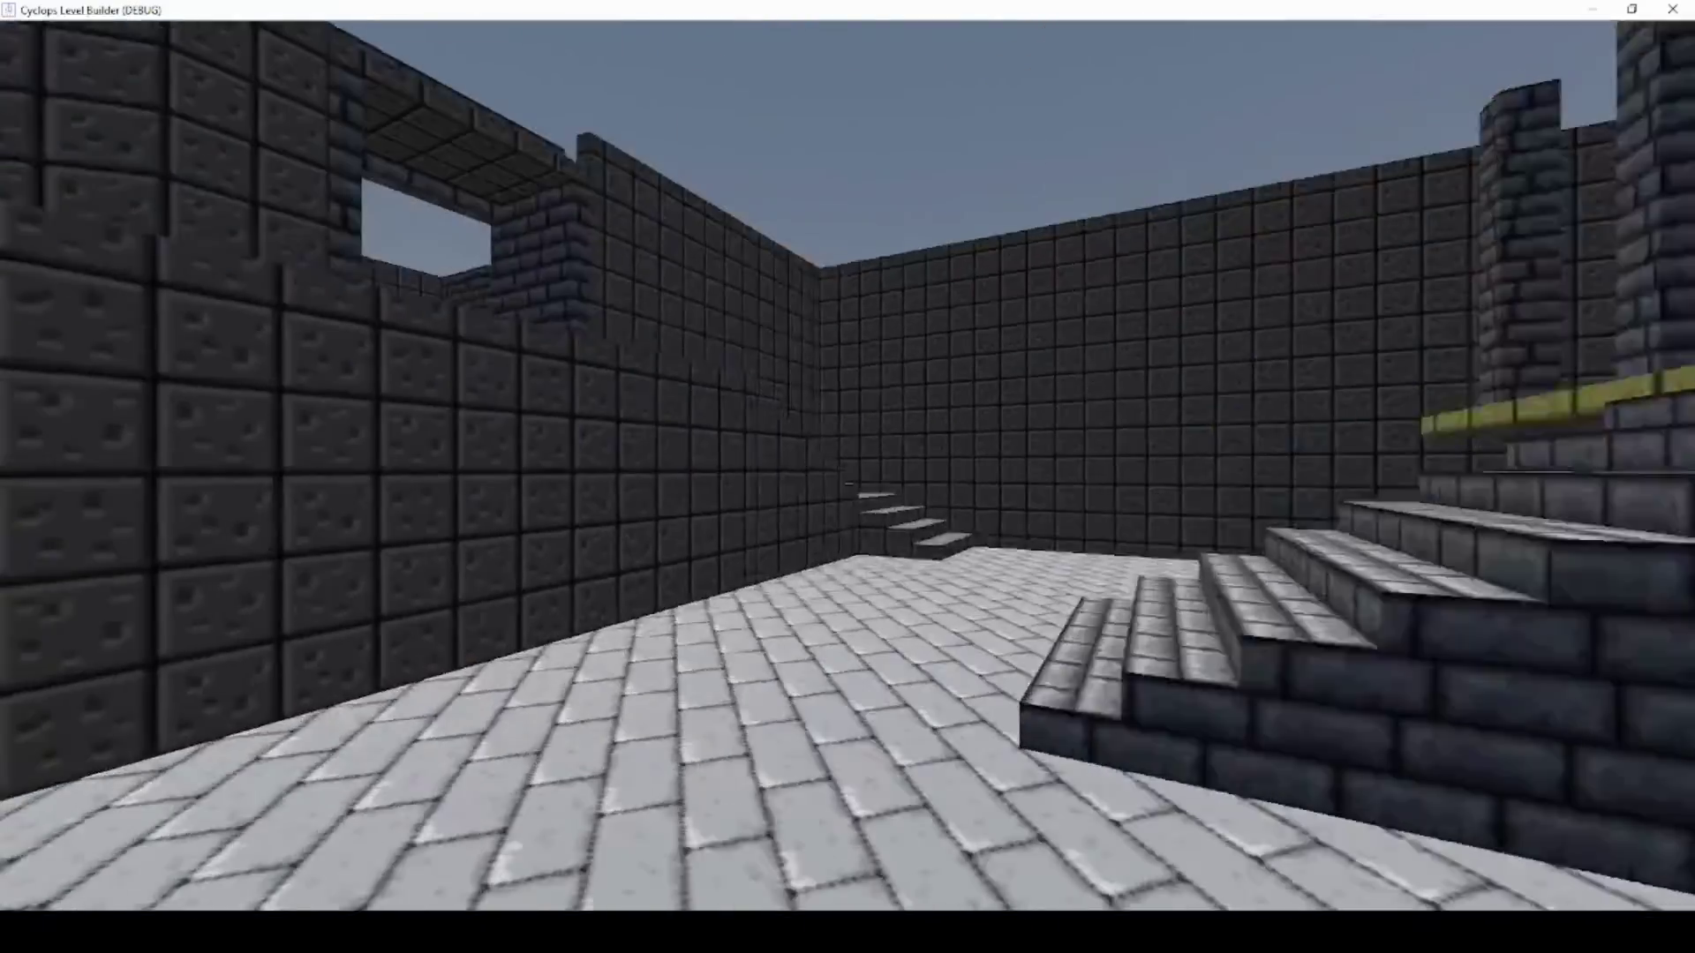
{"action": "key", "text": "w"}
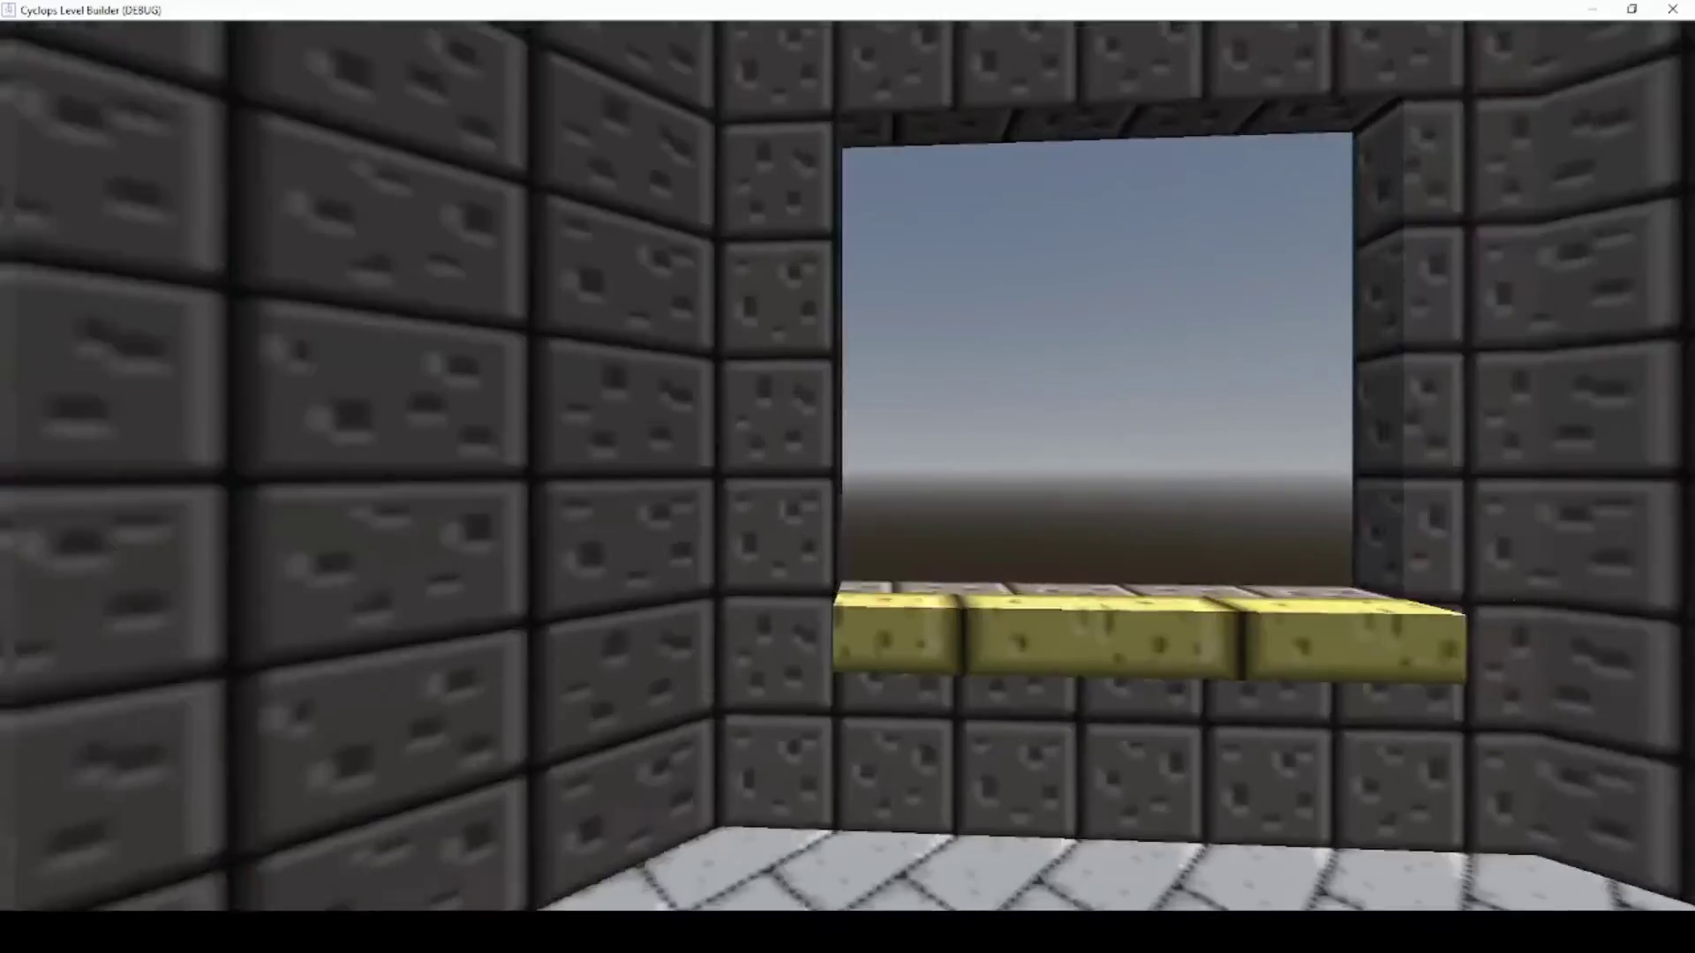
{"action": "key", "text": "w"}
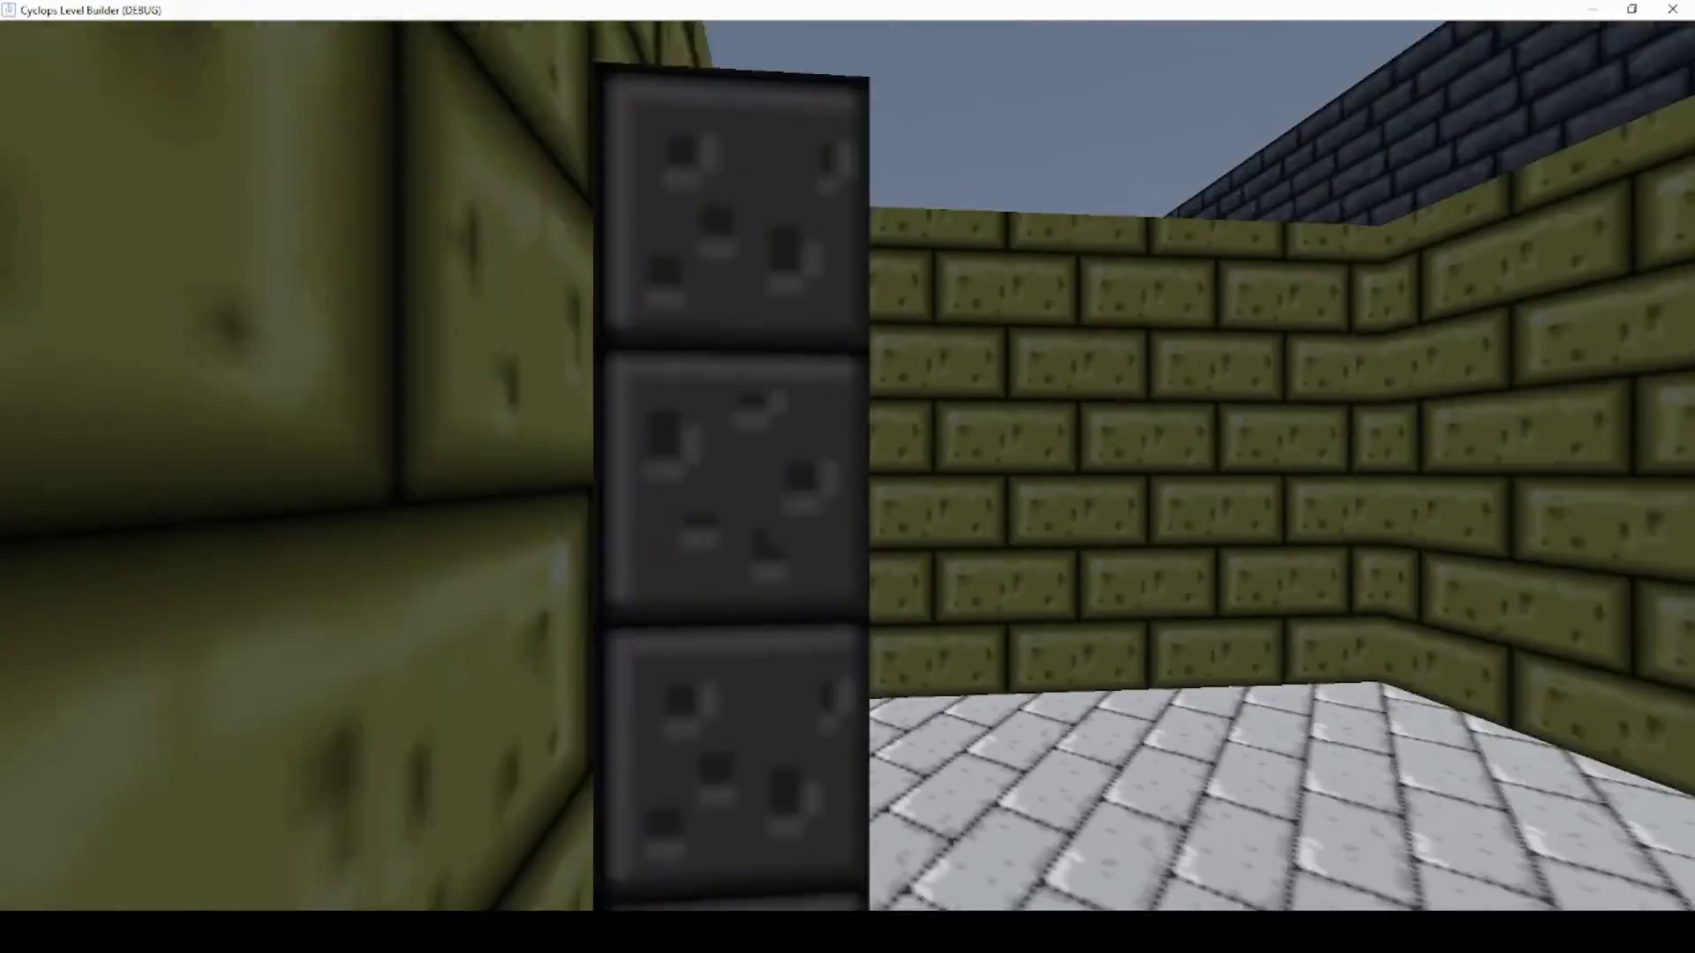
{"action": "key", "text": "s"}
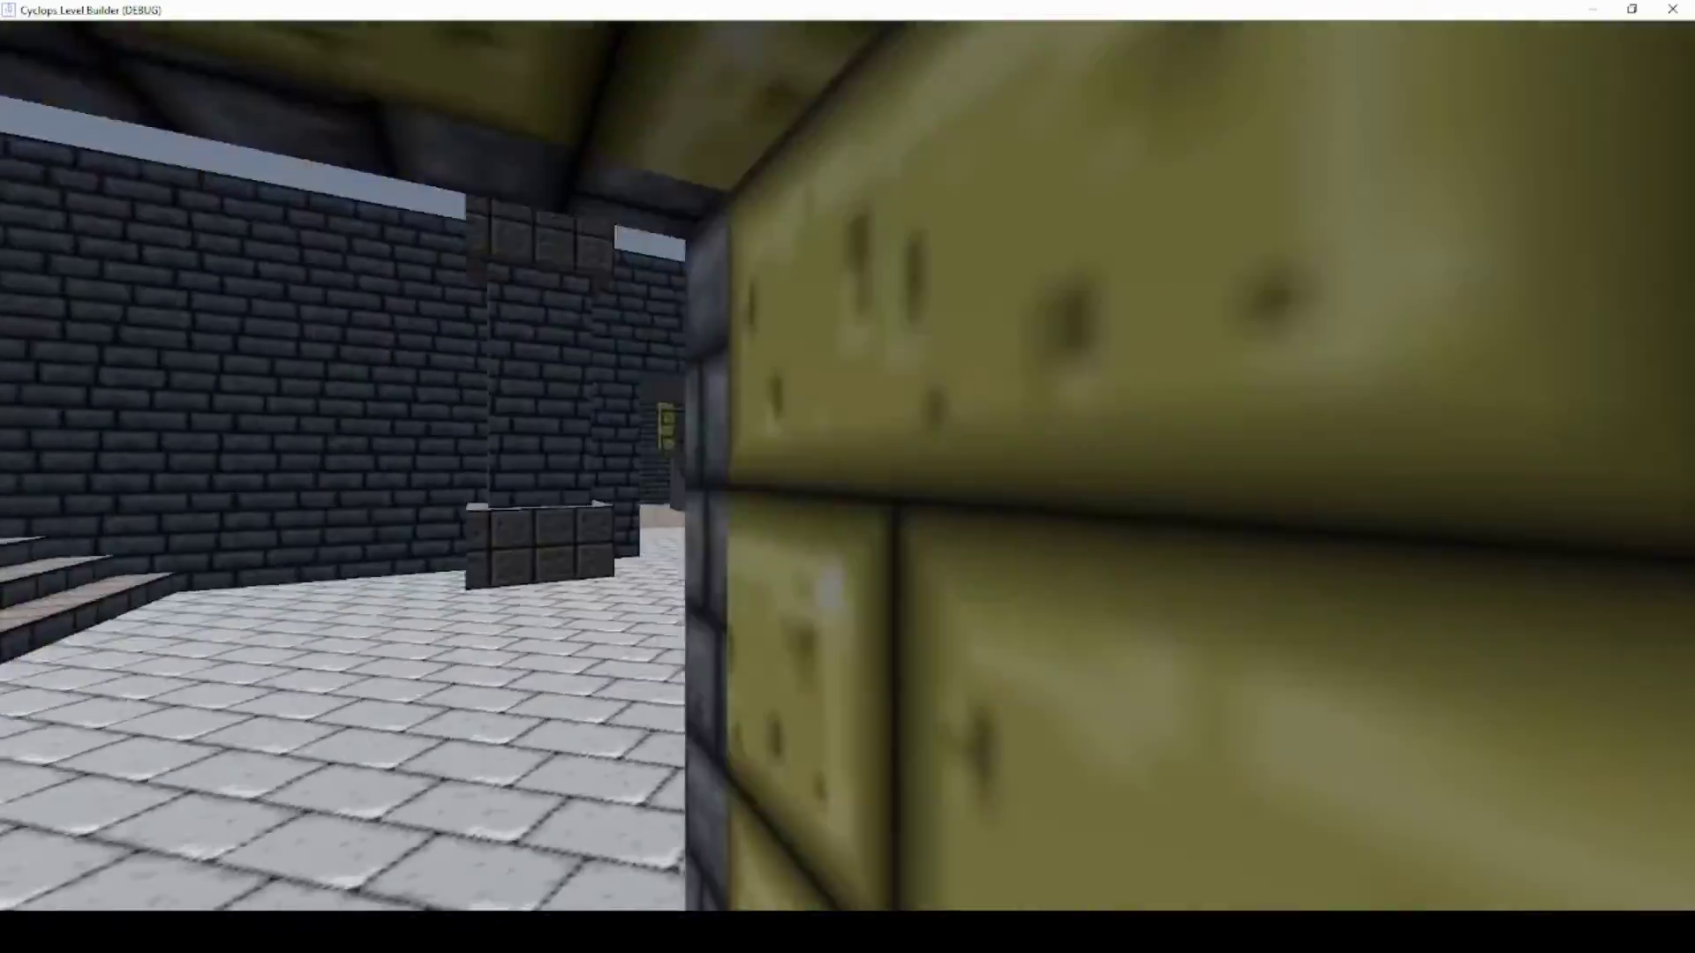
{"action": "key", "text": "w"}
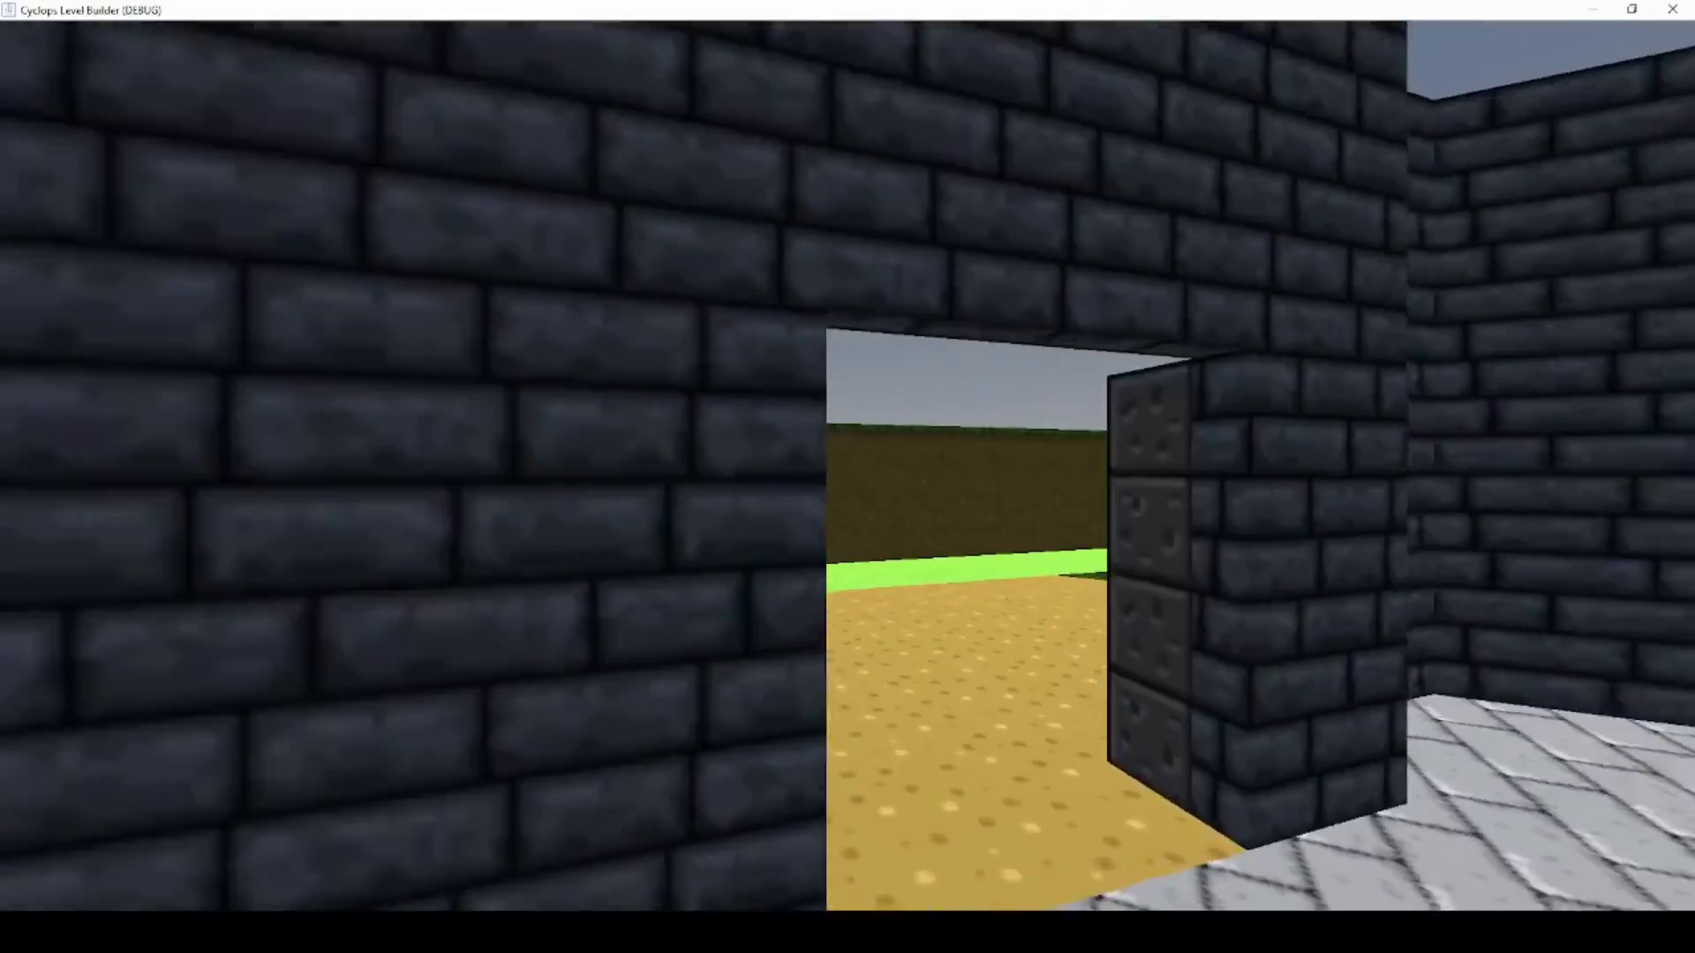
{"action": "key", "text": "w"}
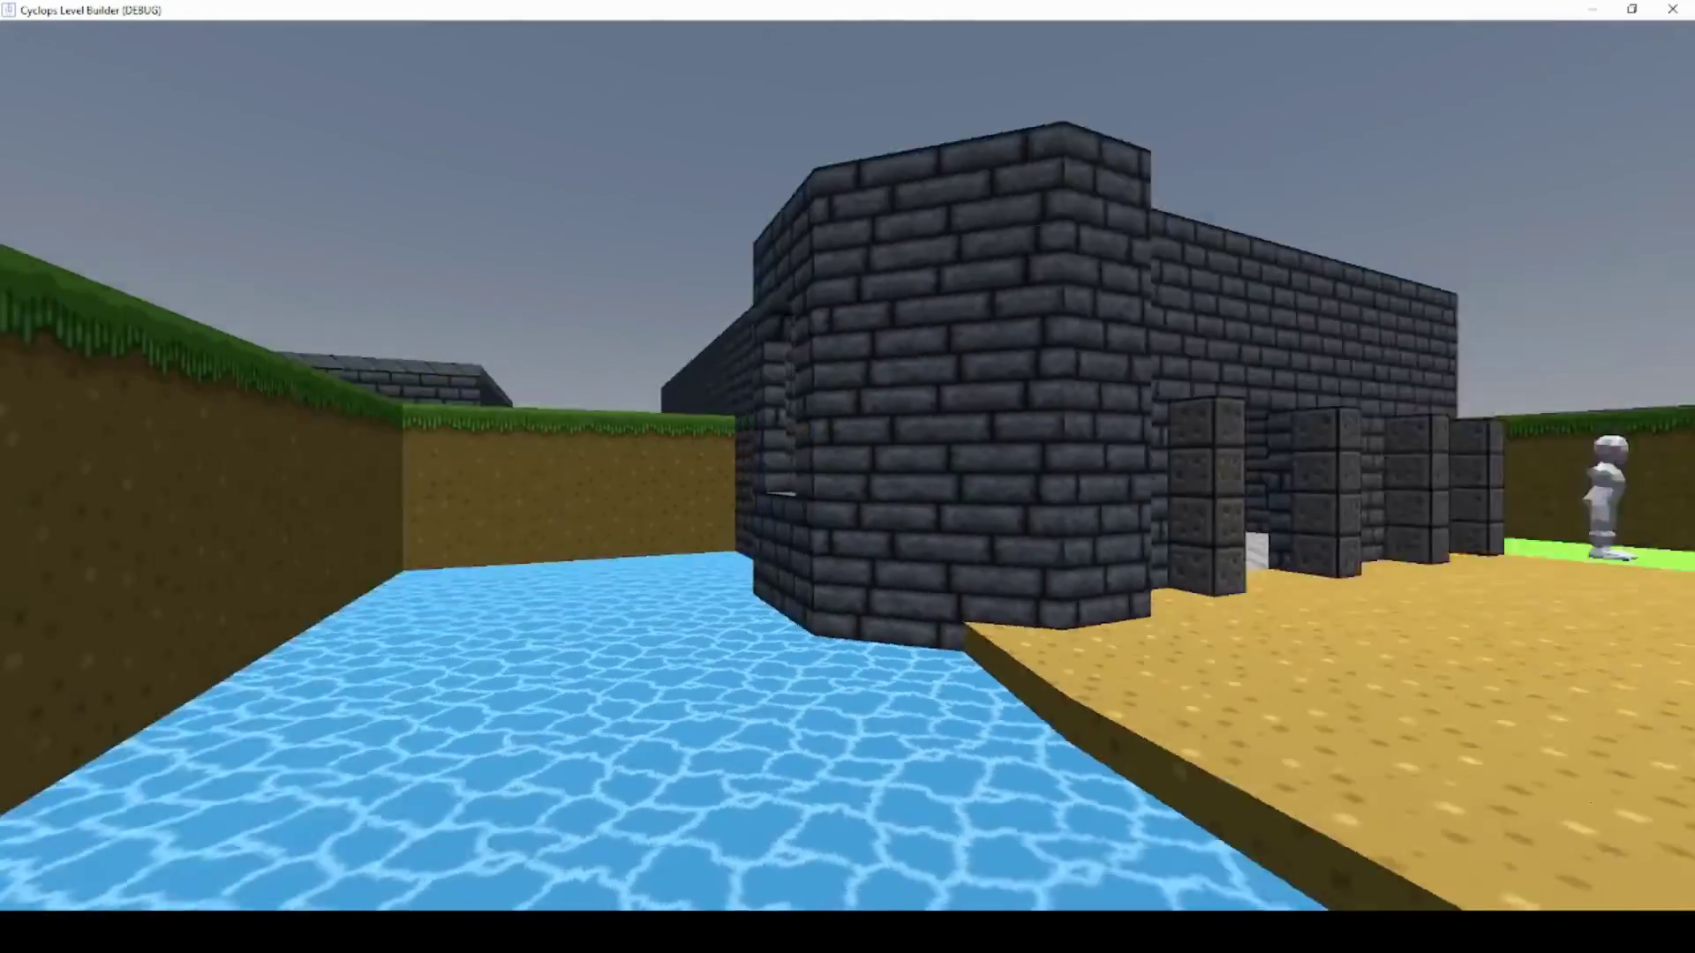
{"action": "key", "text": "w"}
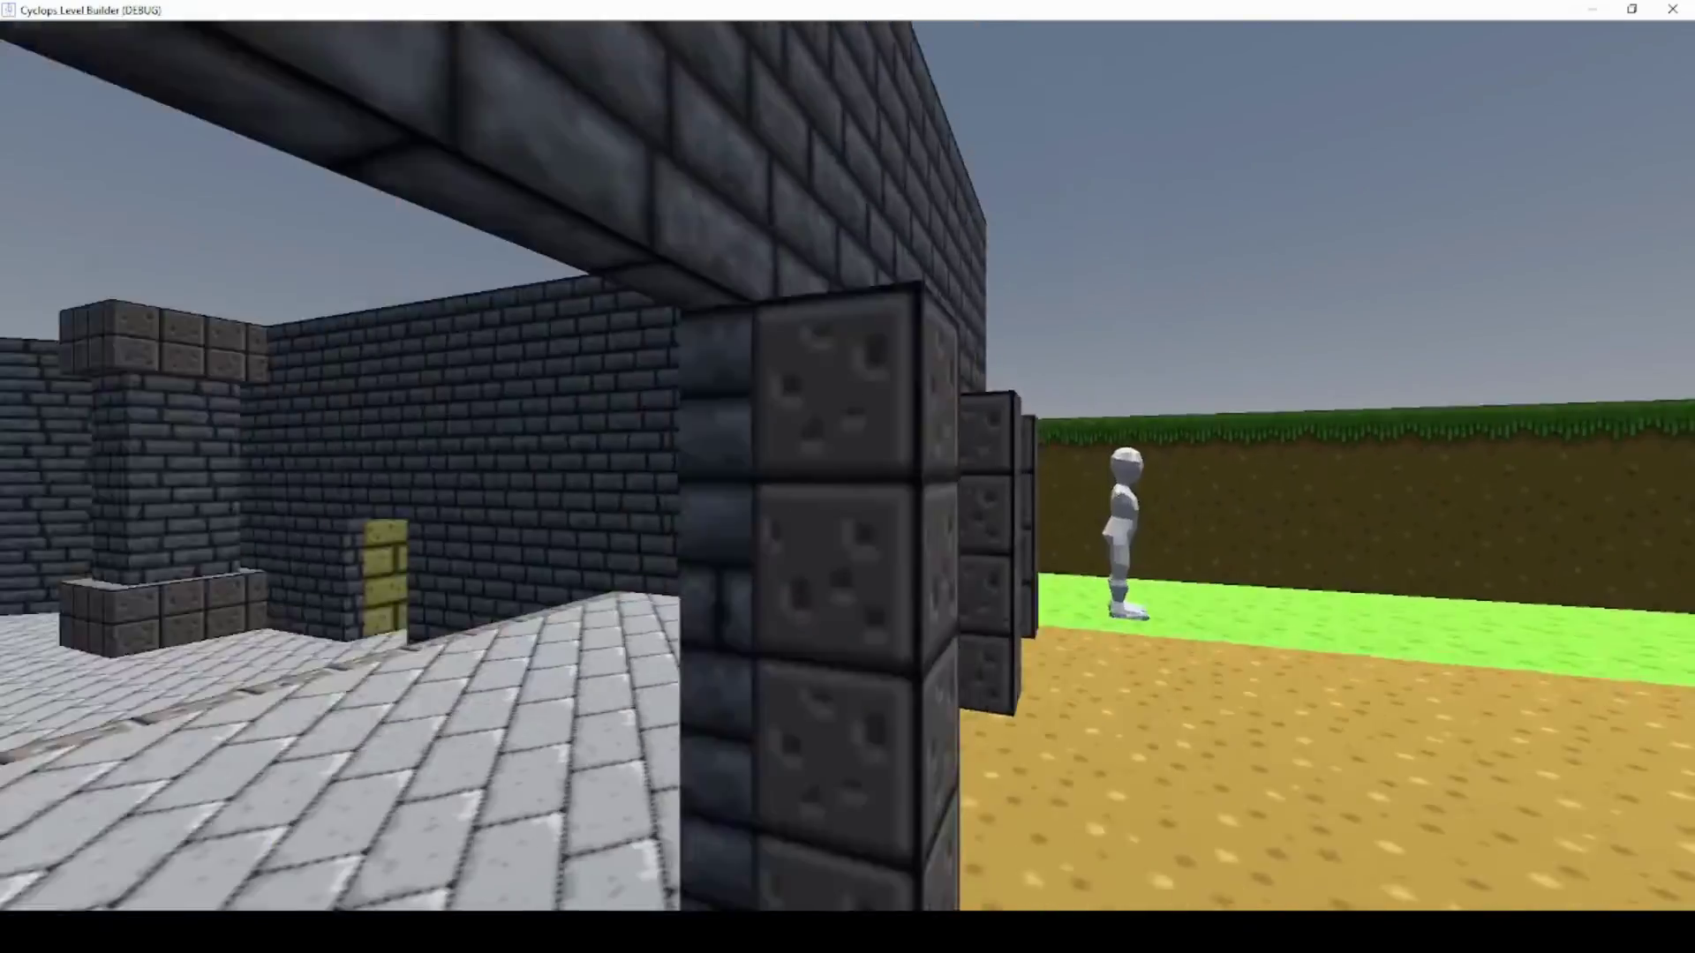
{"action": "key", "text": "w"}
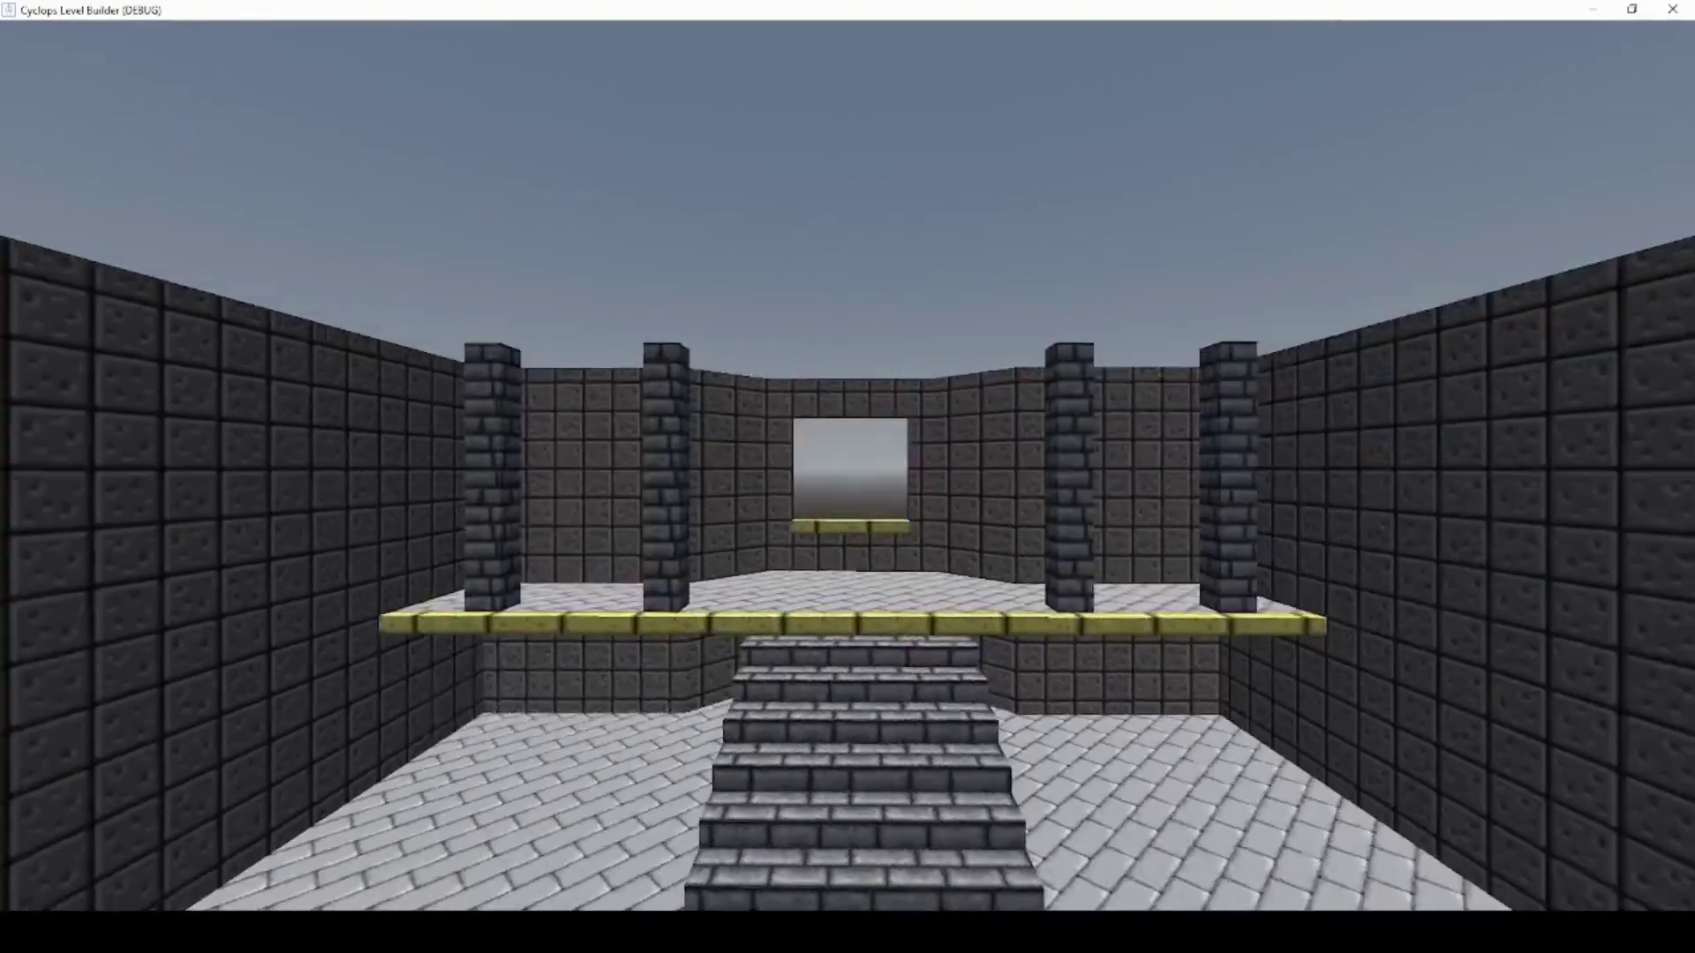
{"action": "key", "text": "w"}
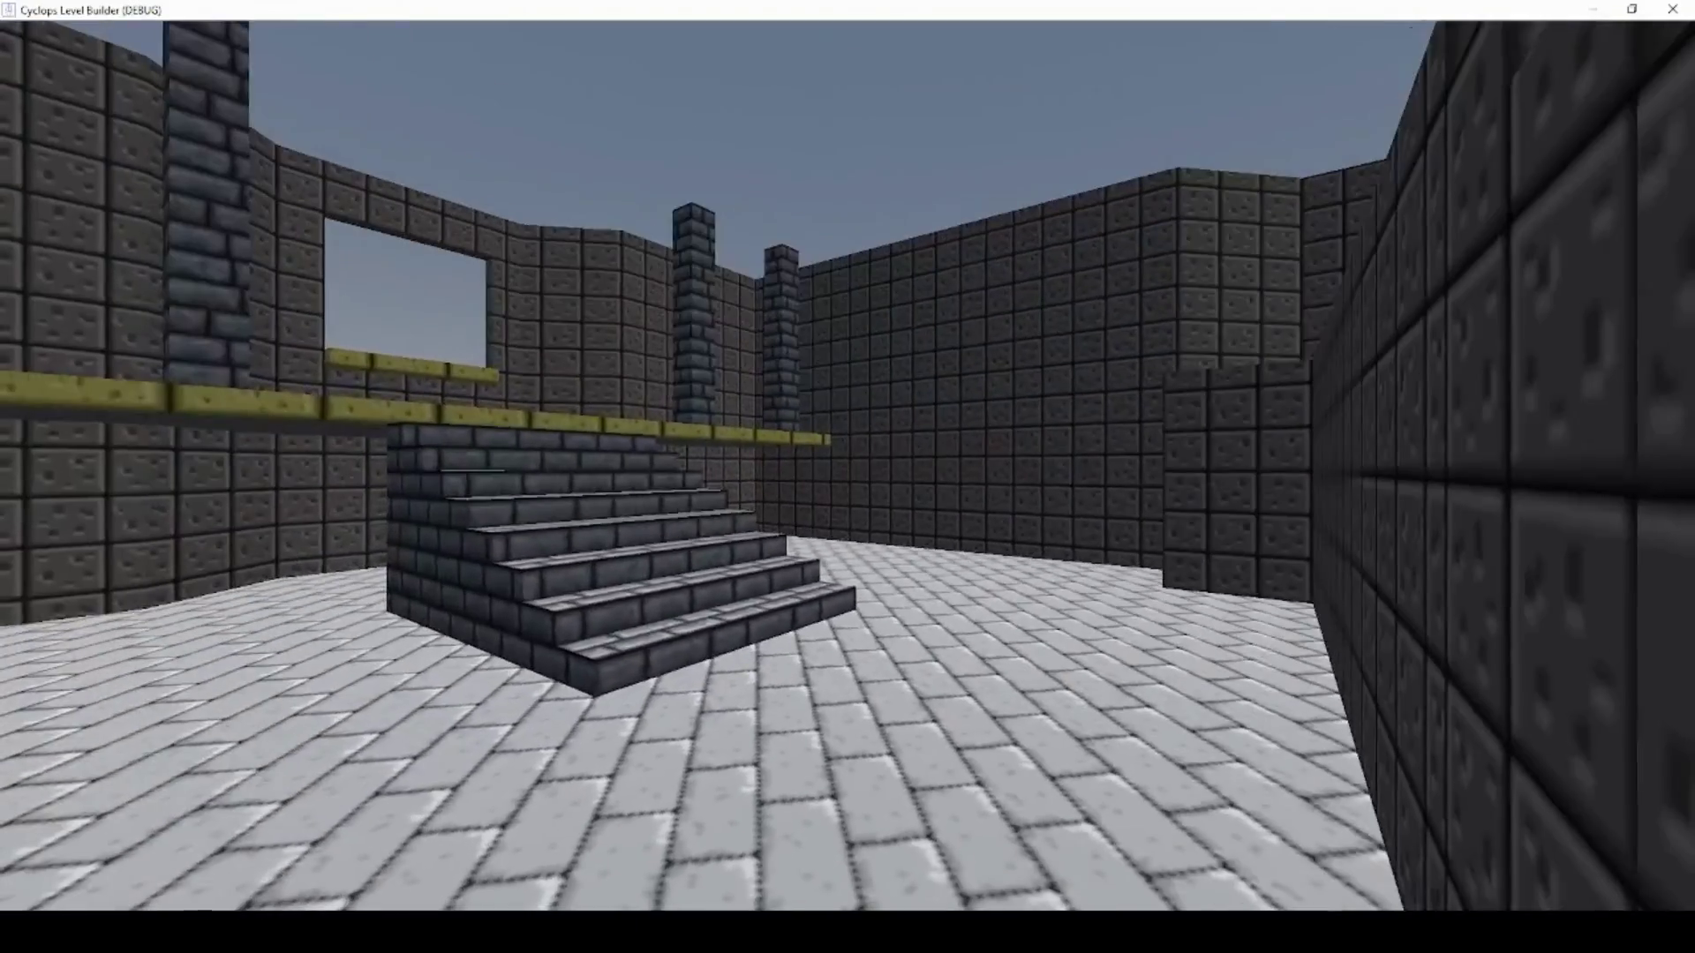
{"action": "key", "text": "w"}
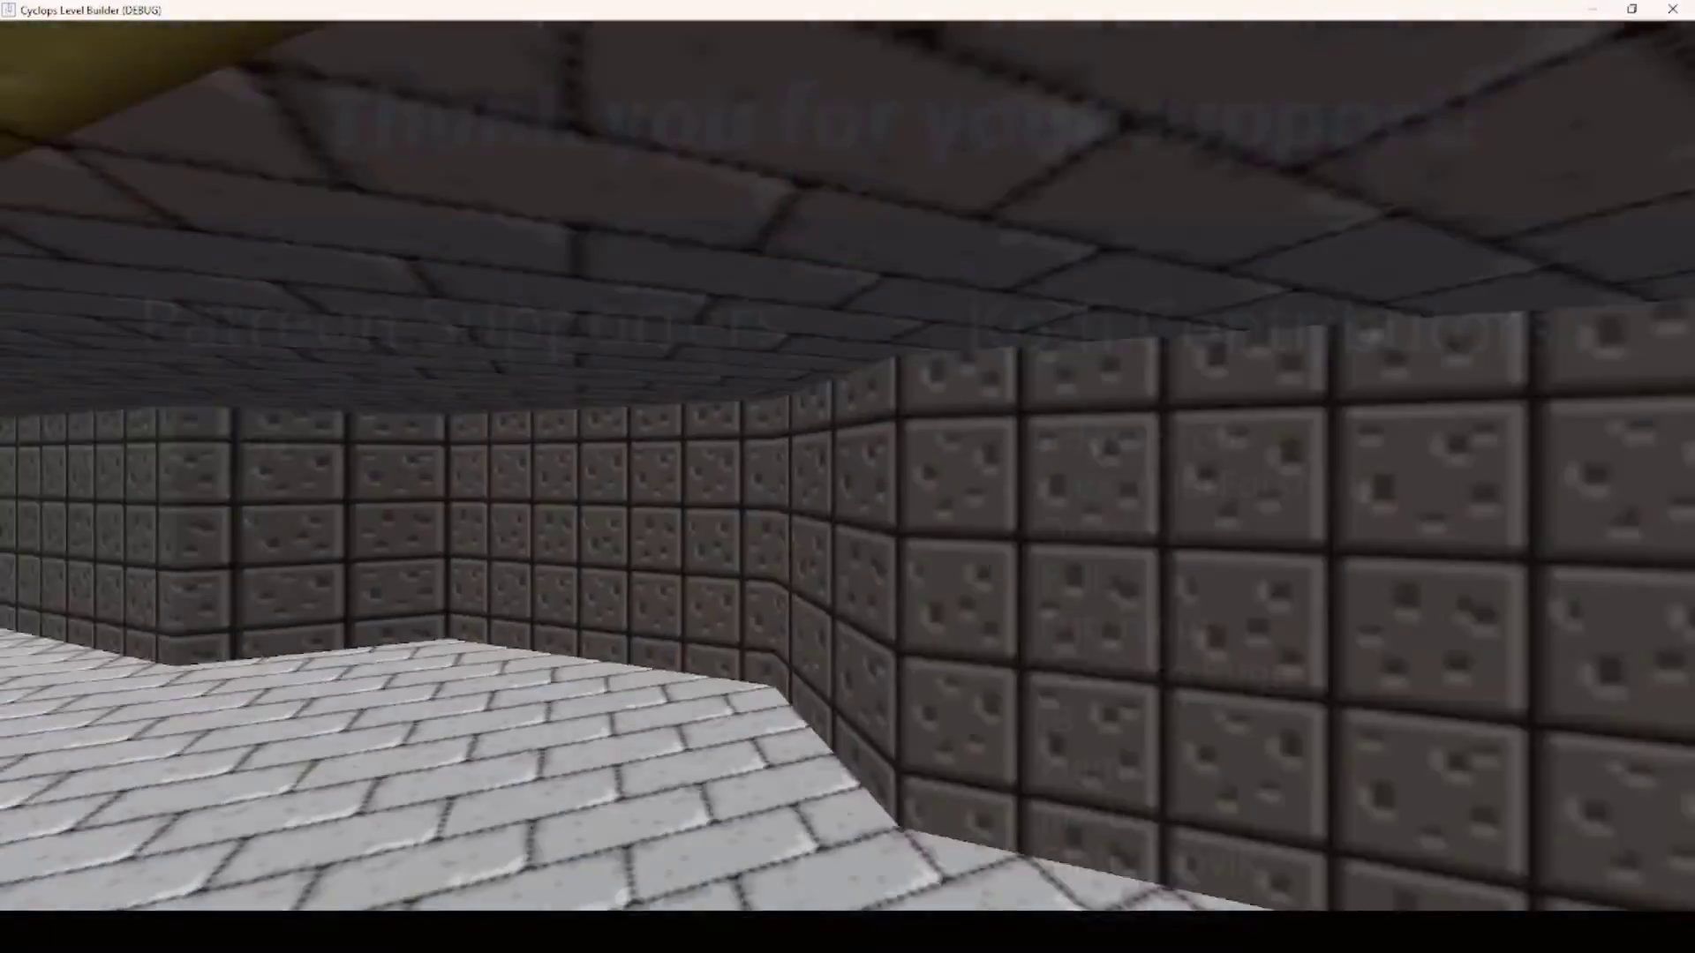